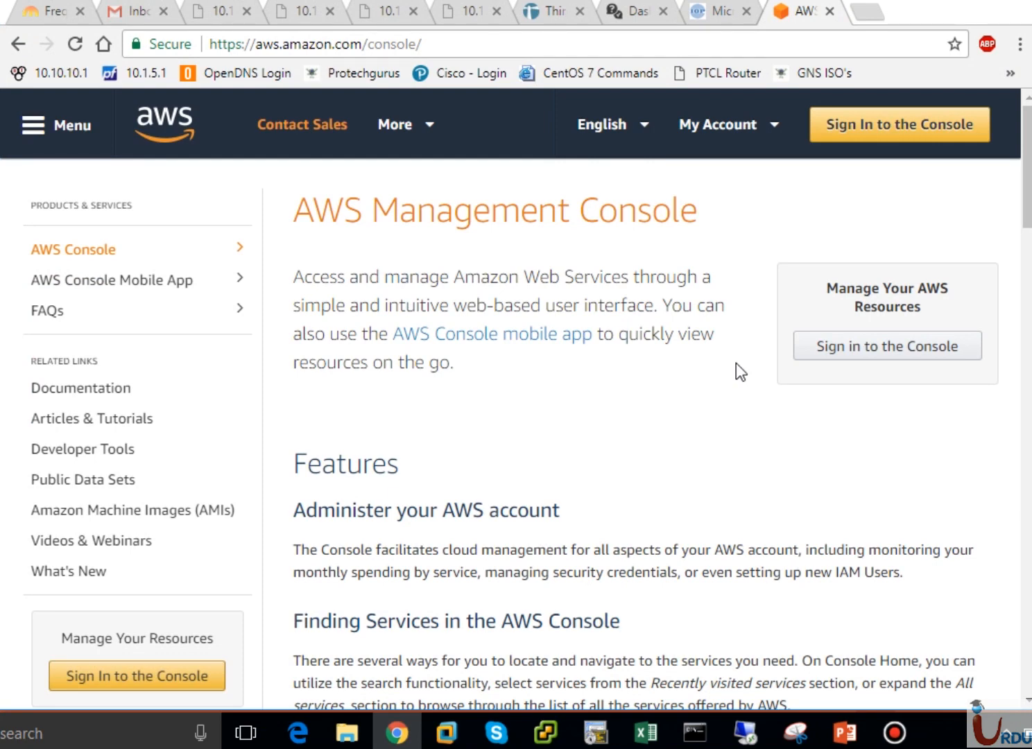
Sign in to the AWS Management Console and open the Ohio region selector
click(457, 45)
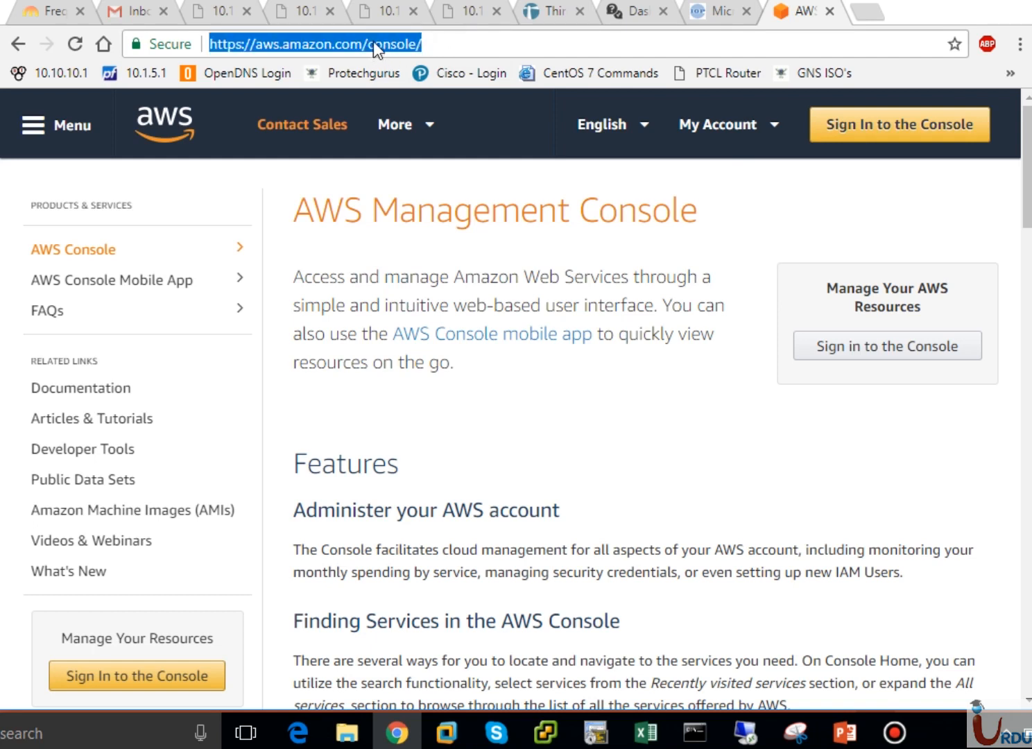
click(460, 48)
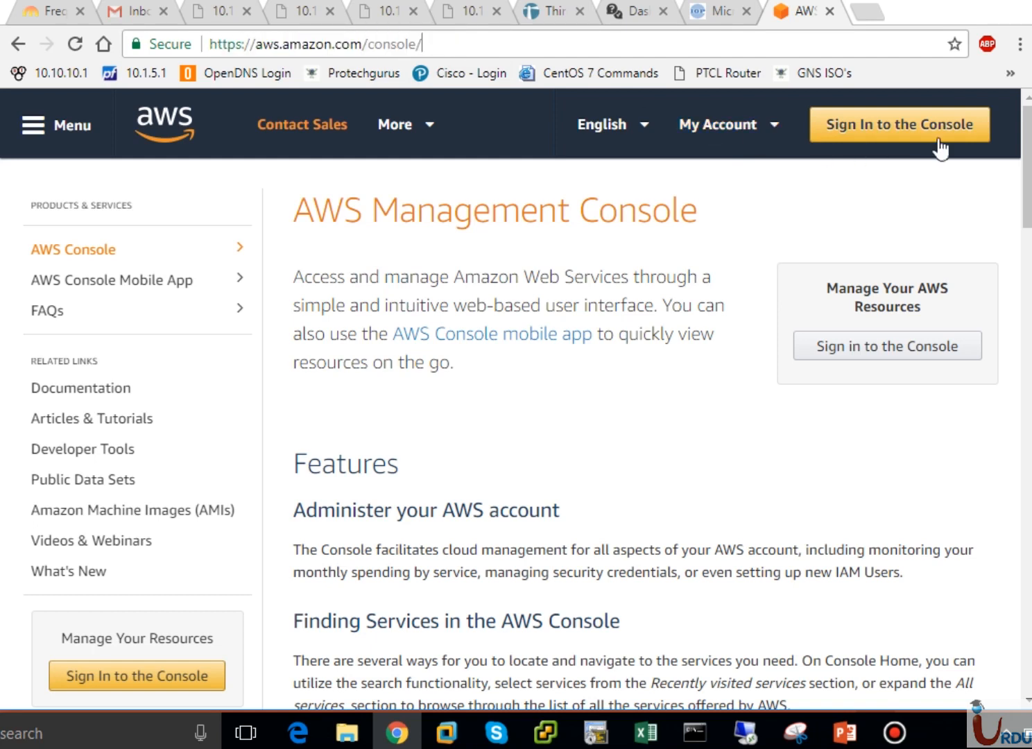
click(755, 135)
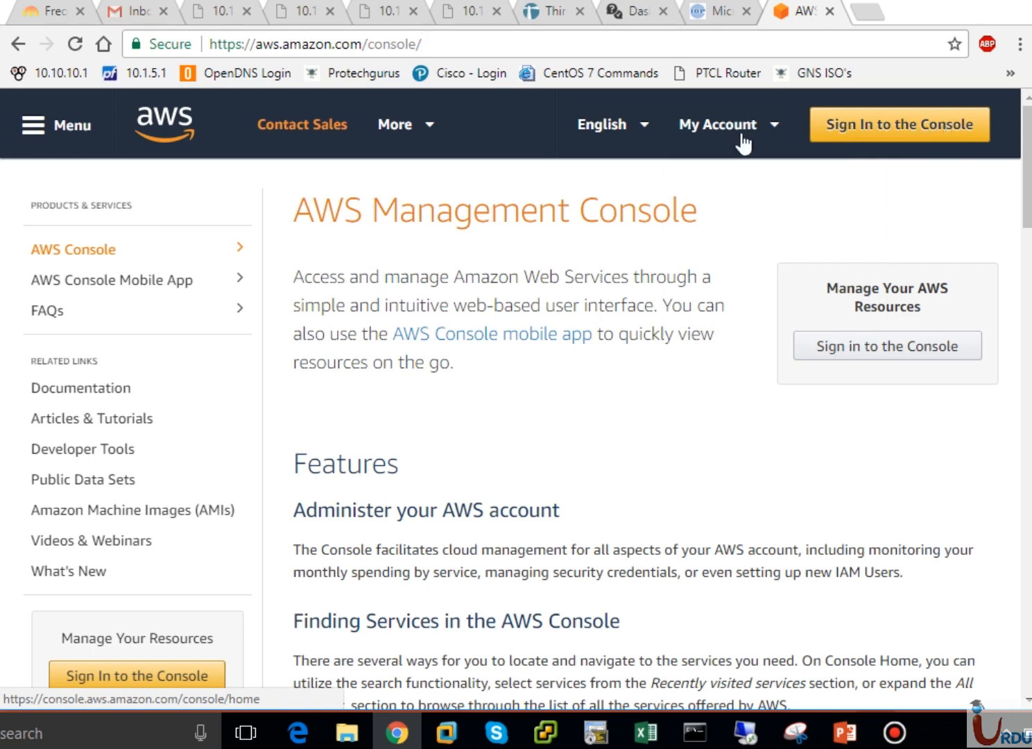
click(841, 135)
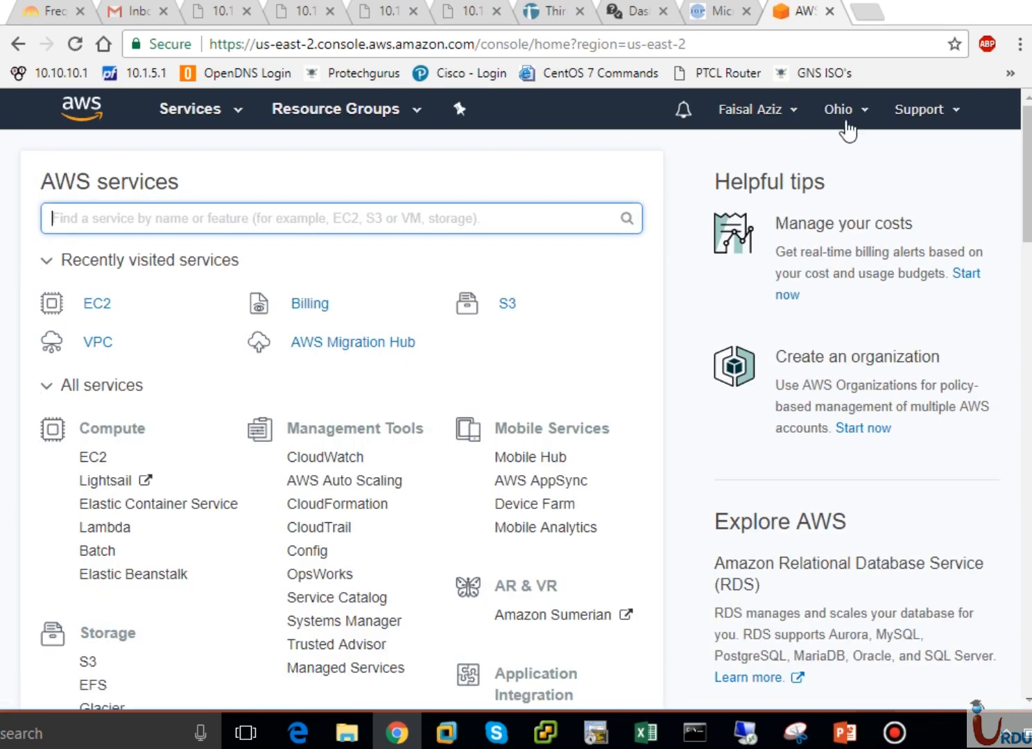
click(856, 113)
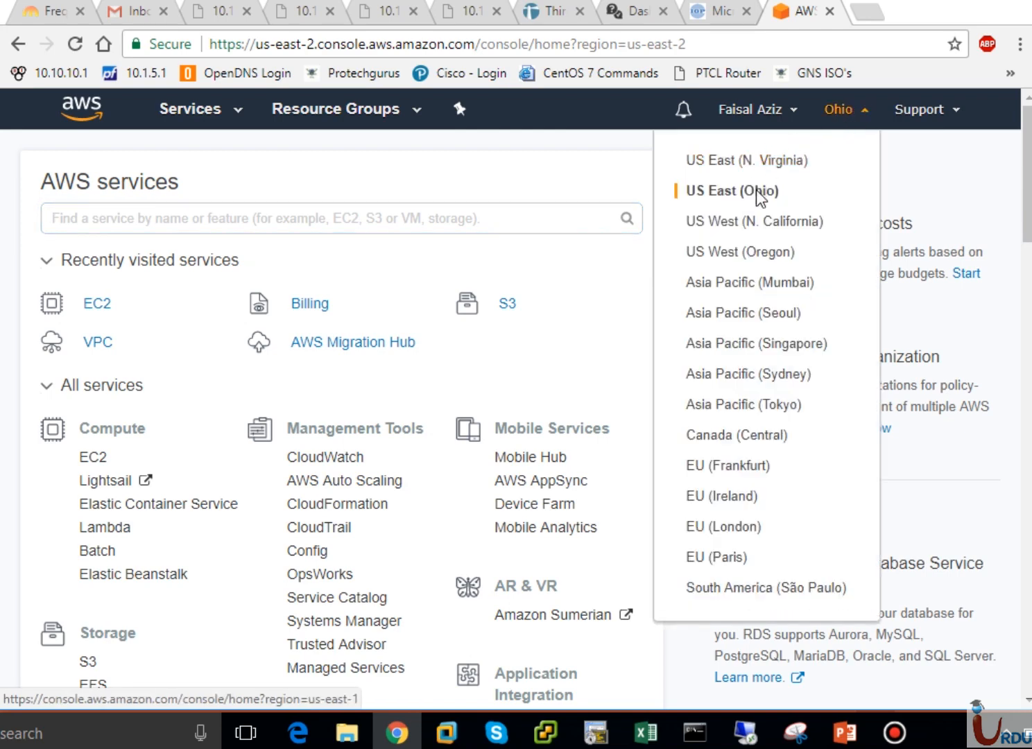
Run CloudPing.info's HTTP Ping in a new tab to compare region latencies (Ohio about 308 ms)
click(867, 12)
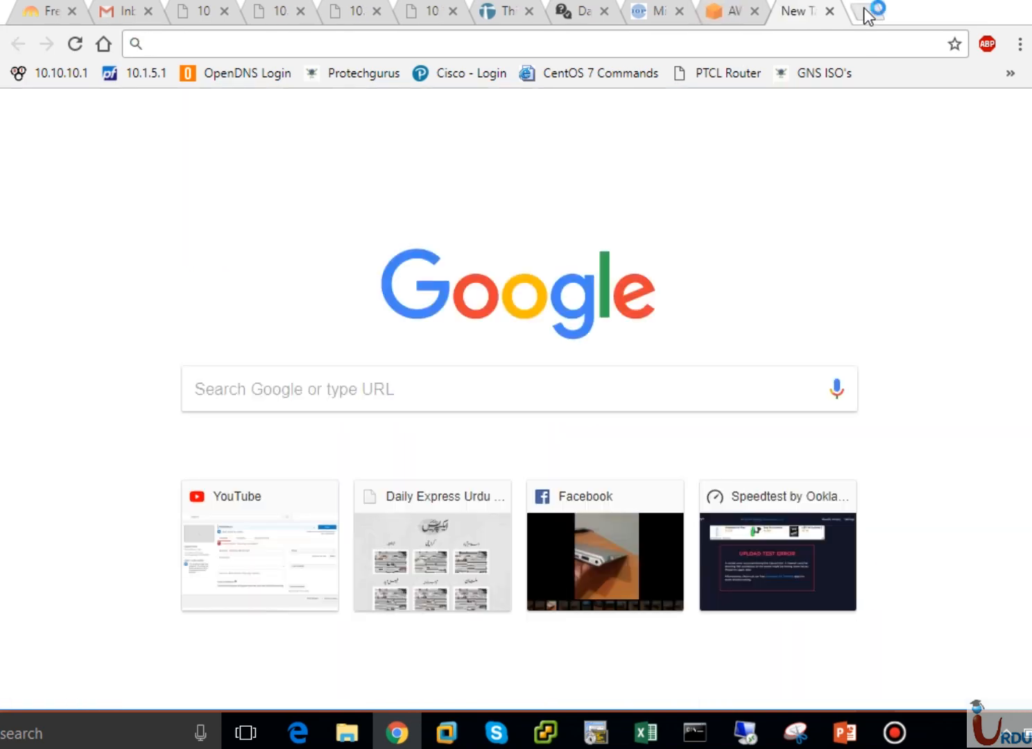
text(cloud)
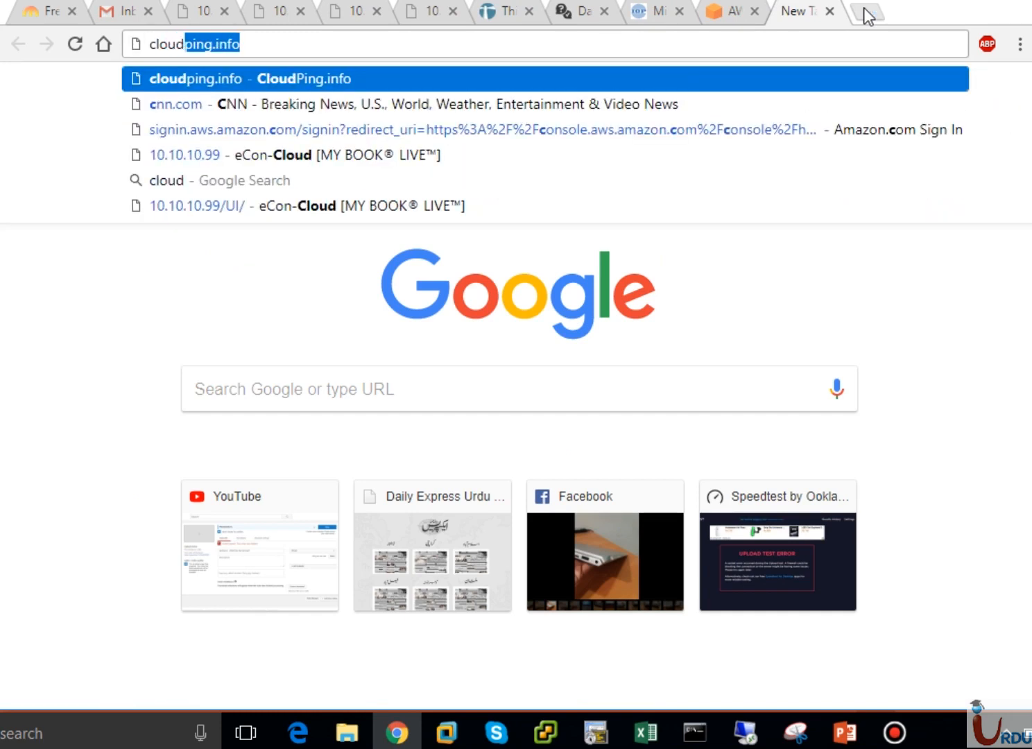
key(Return)
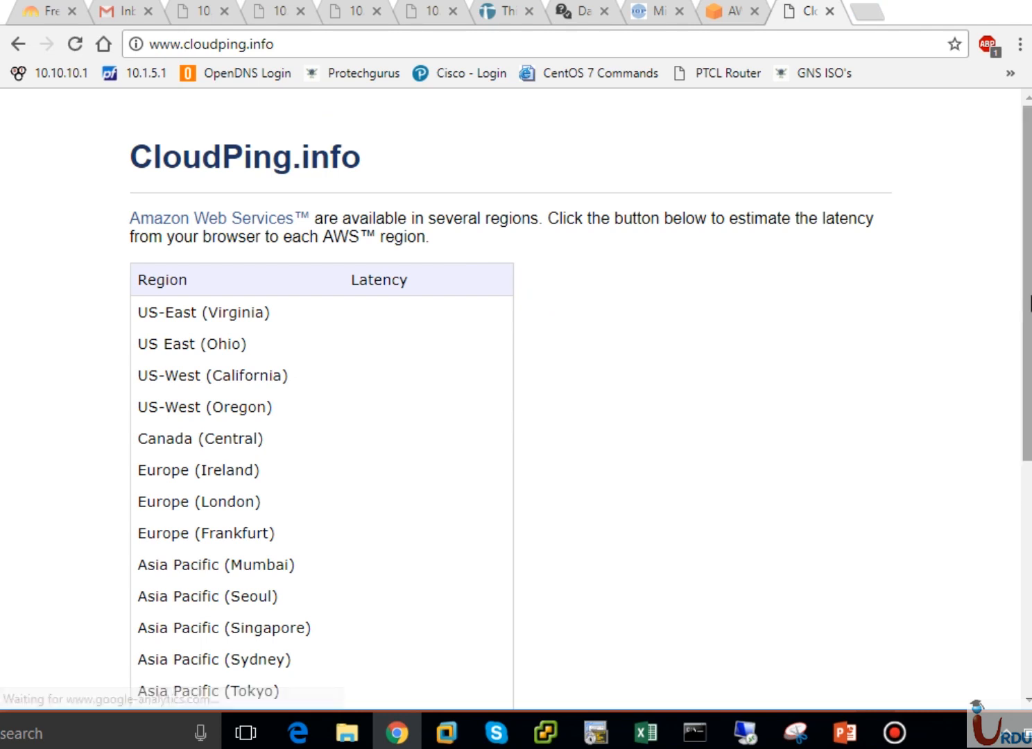
drag(1027, 322, 1030, 433)
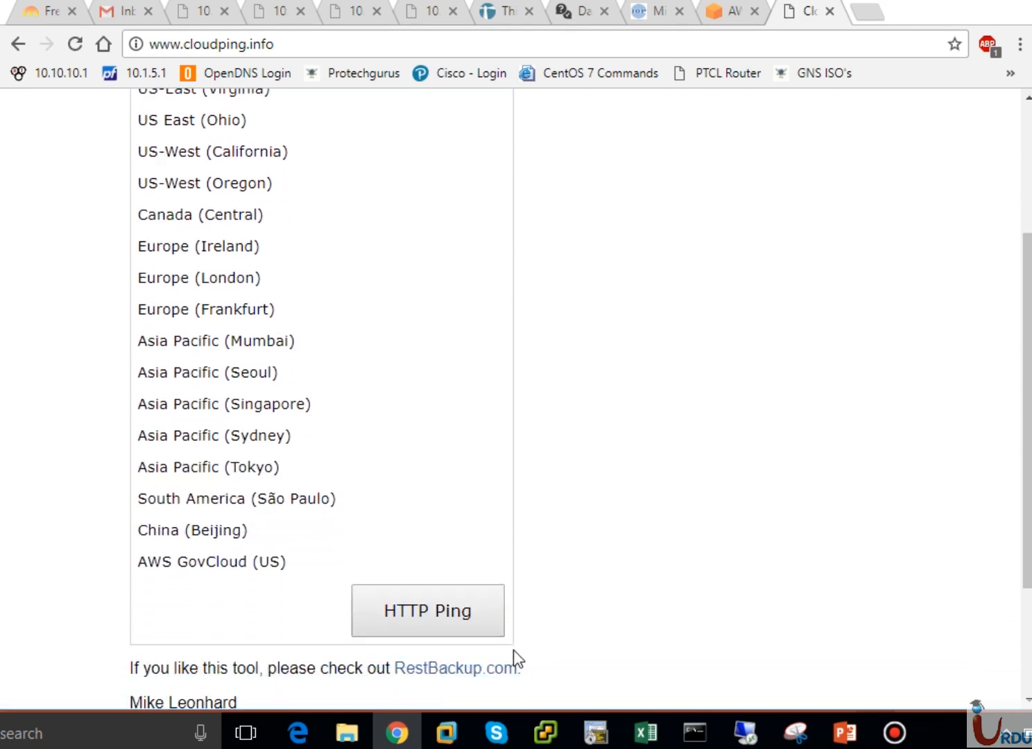
click(425, 613)
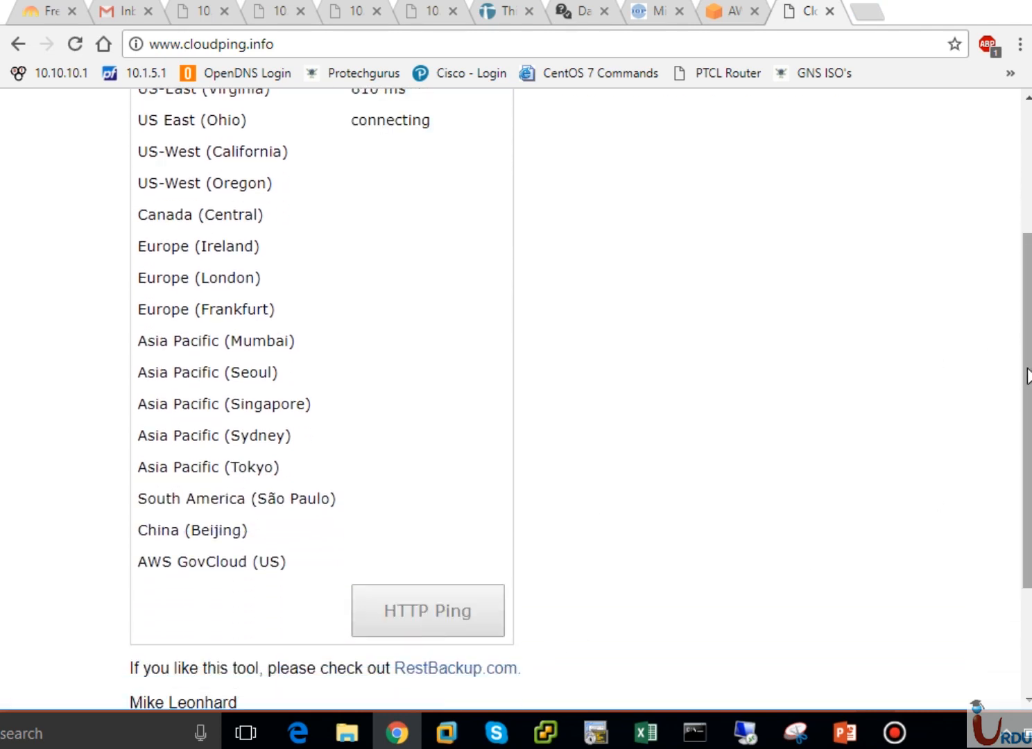
drag(1028, 377, 1027, 325)
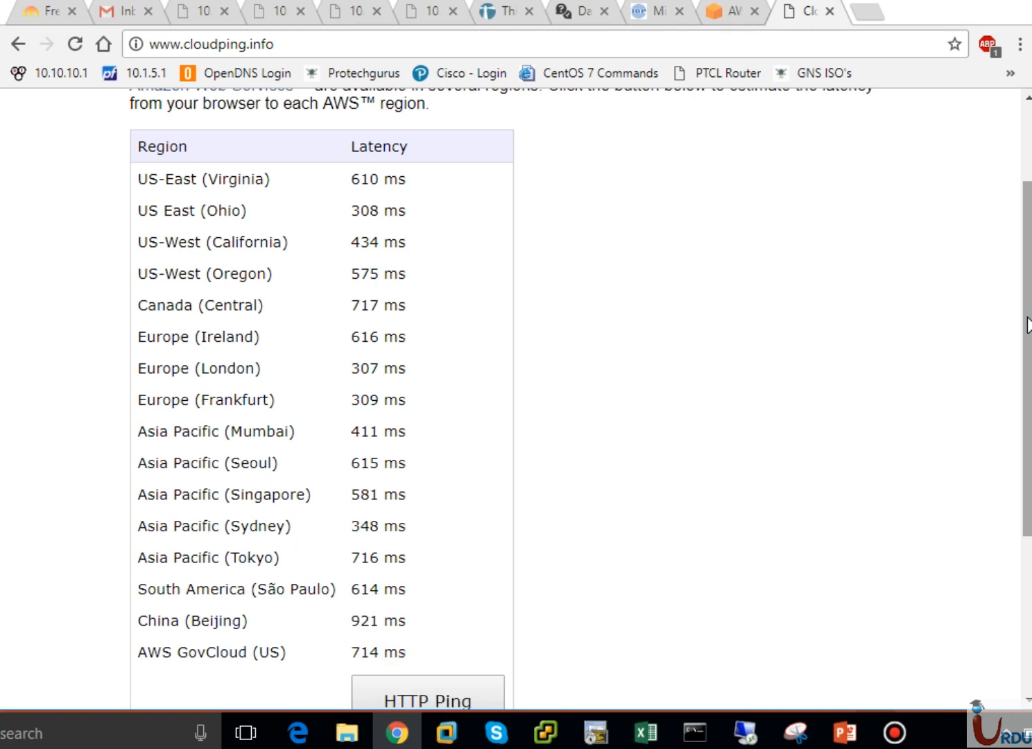
drag(1028, 324, 1025, 212)
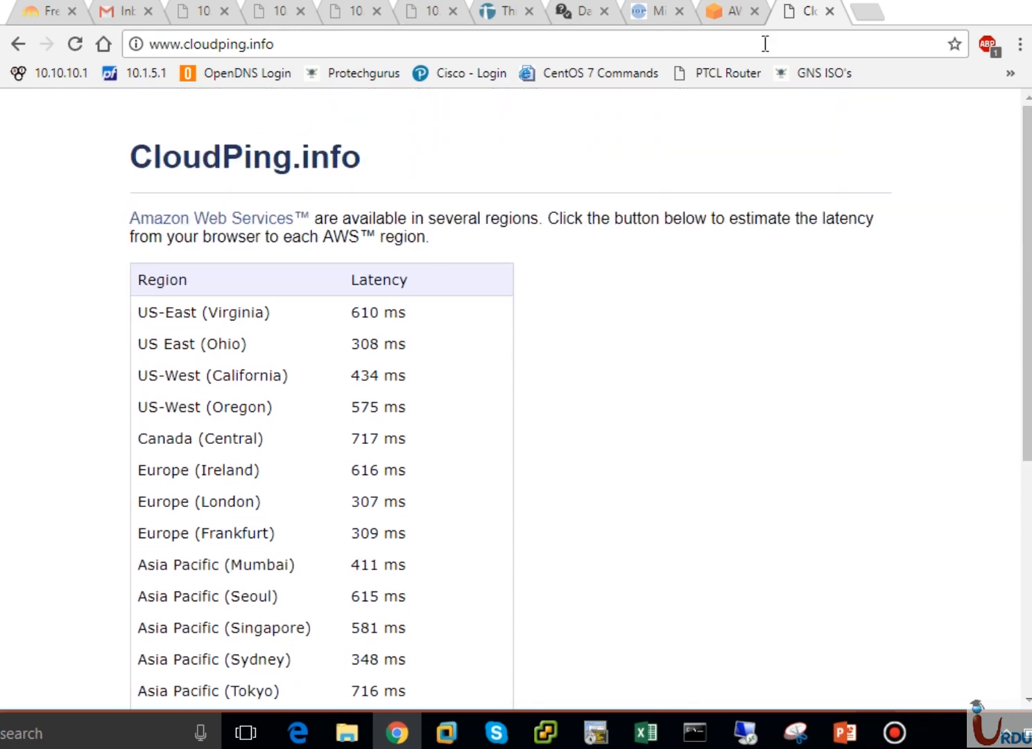
click(728, 14)
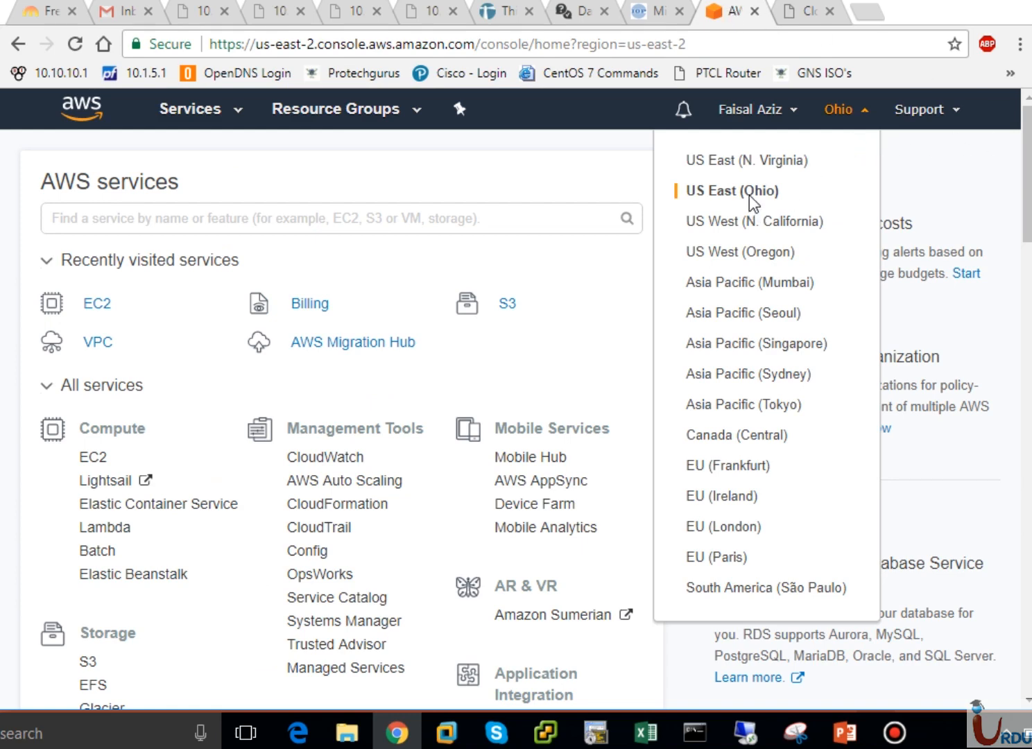
Close the region list, keeping Ohio, toggle the All services section, and open the Services menu
click(316, 171)
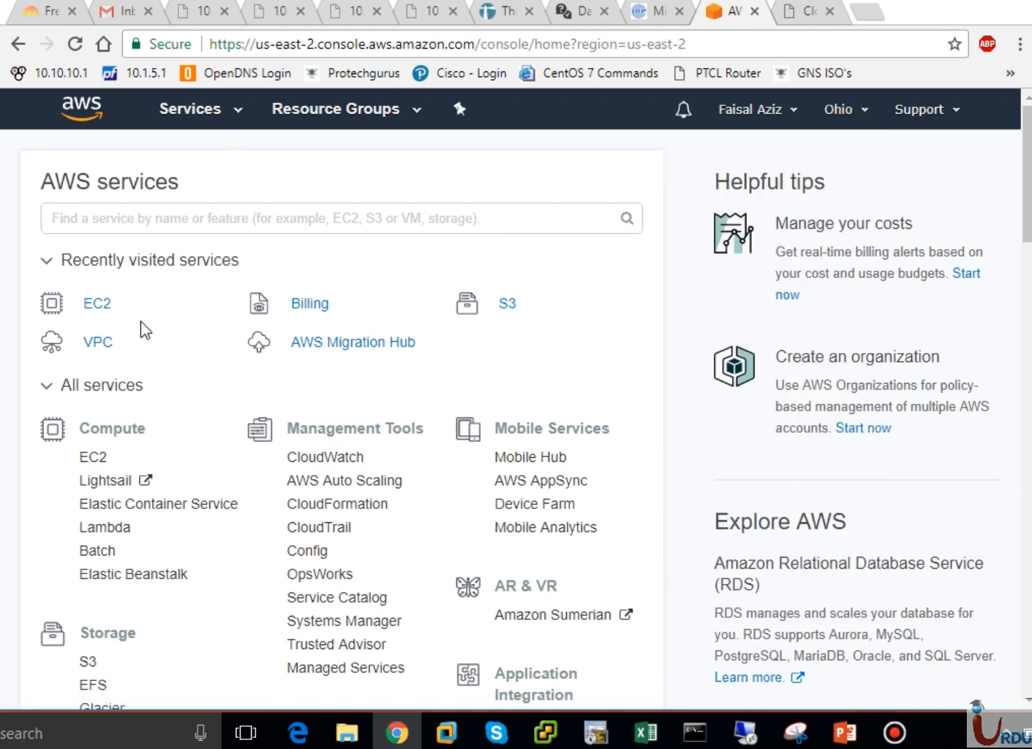
click(65, 391)
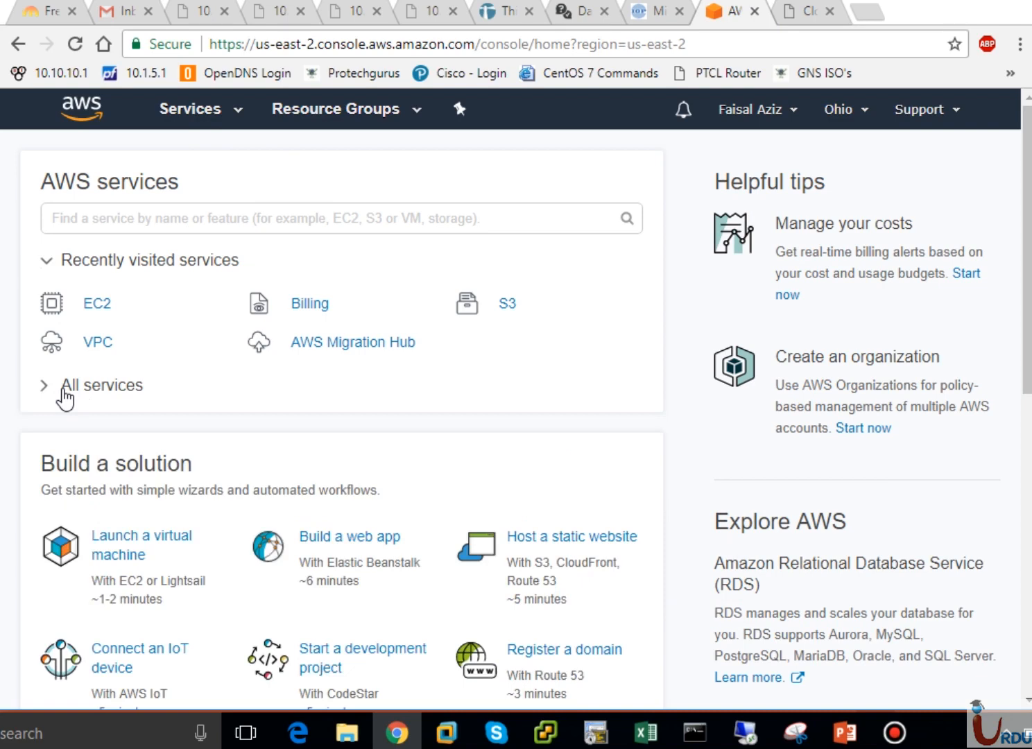
click(49, 389)
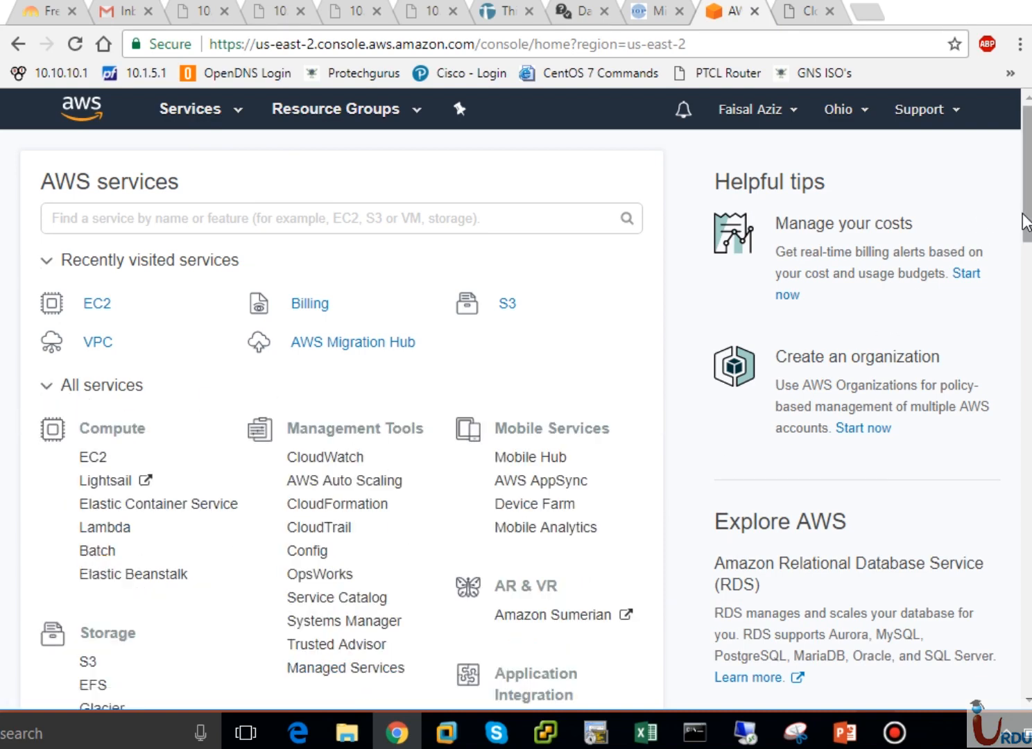
drag(1025, 222, 1025, 256)
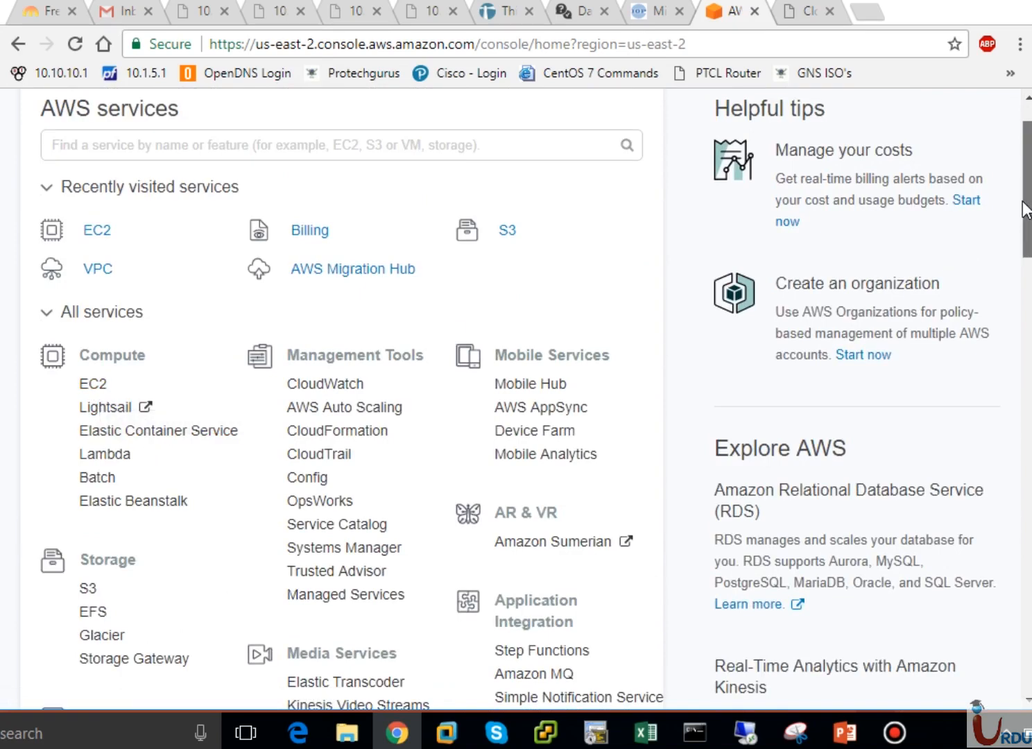
scroll(1025, 208, up, 2)
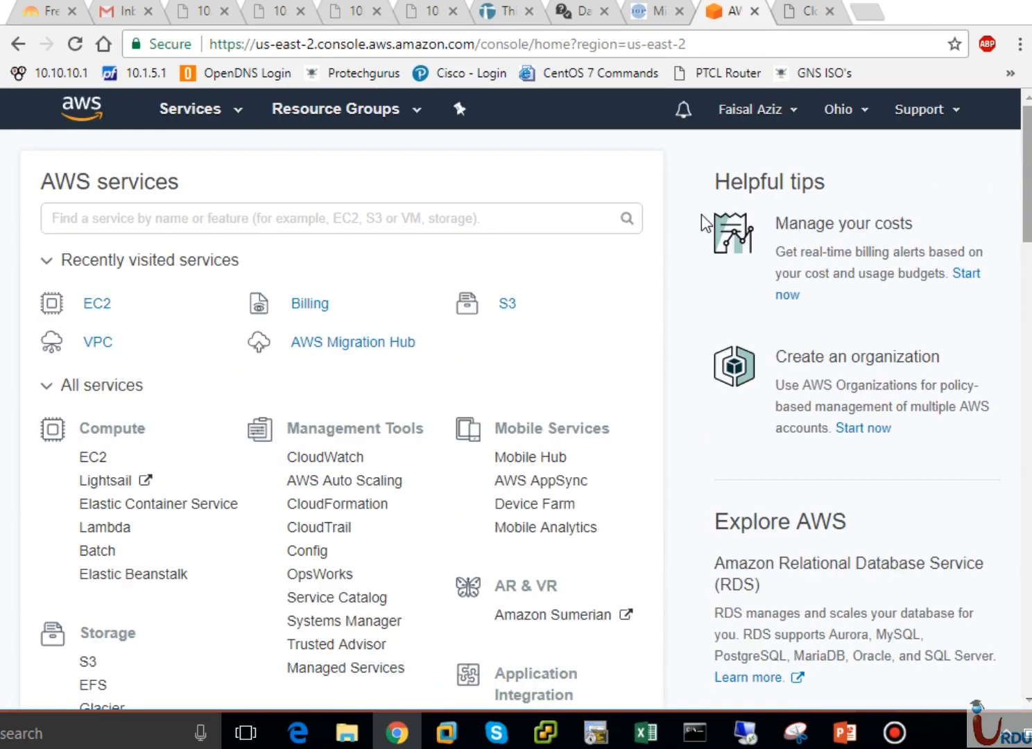
click(221, 120)
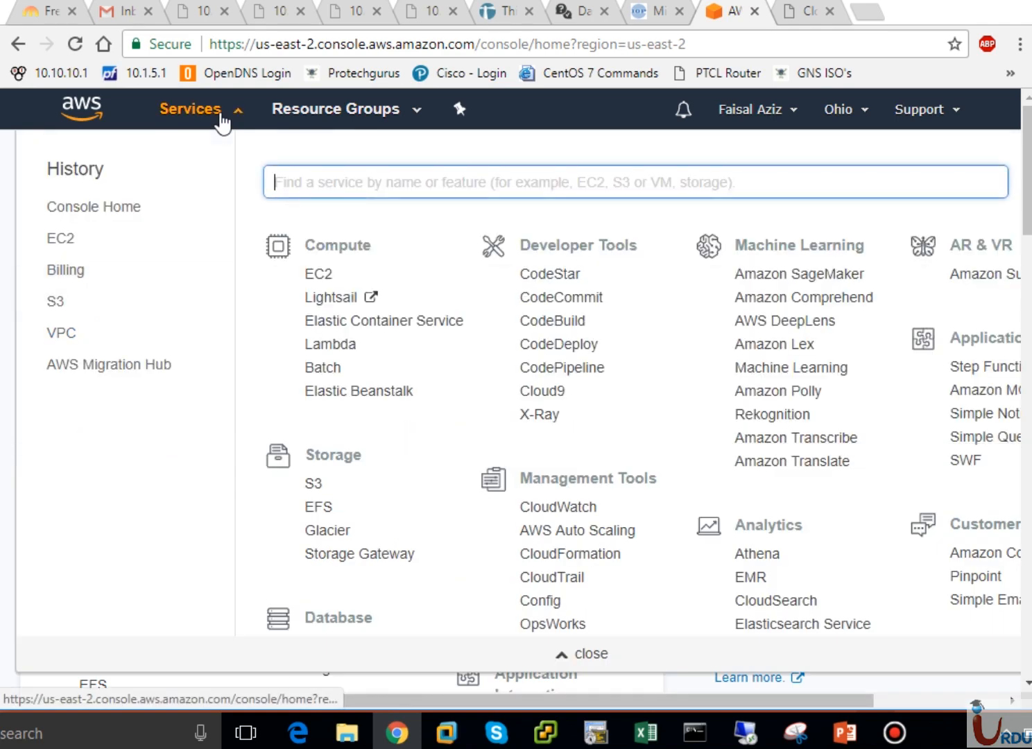
Open the EC2 dashboard for US East (Ohio) from the Services menu
click(332, 280)
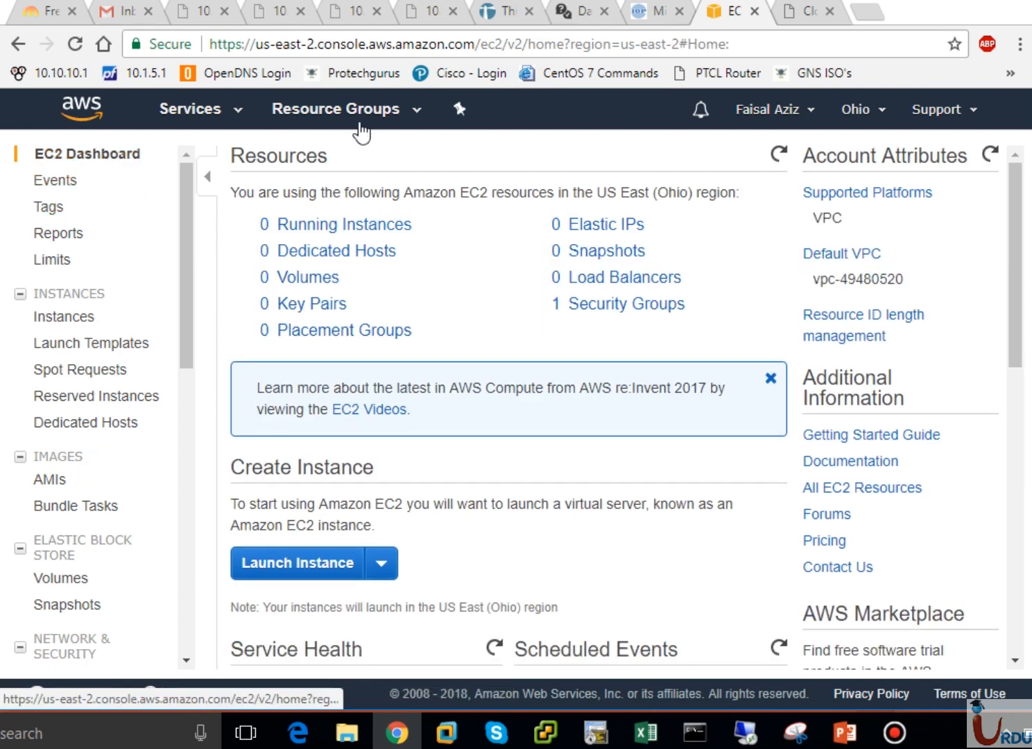
click(419, 116)
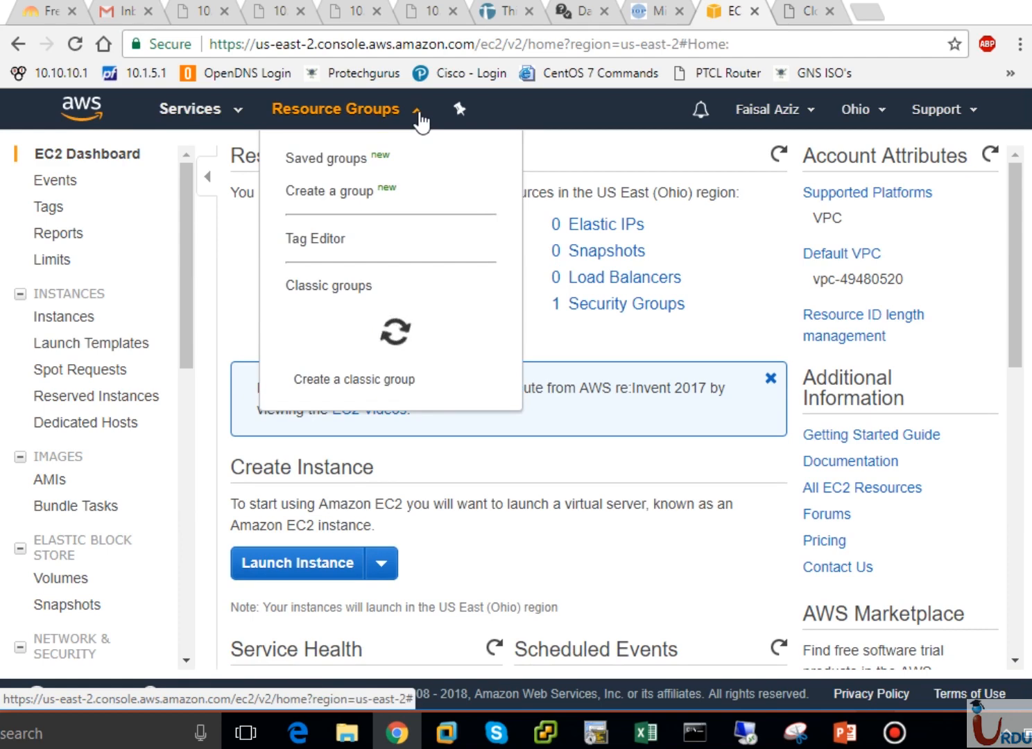
click(419, 119)
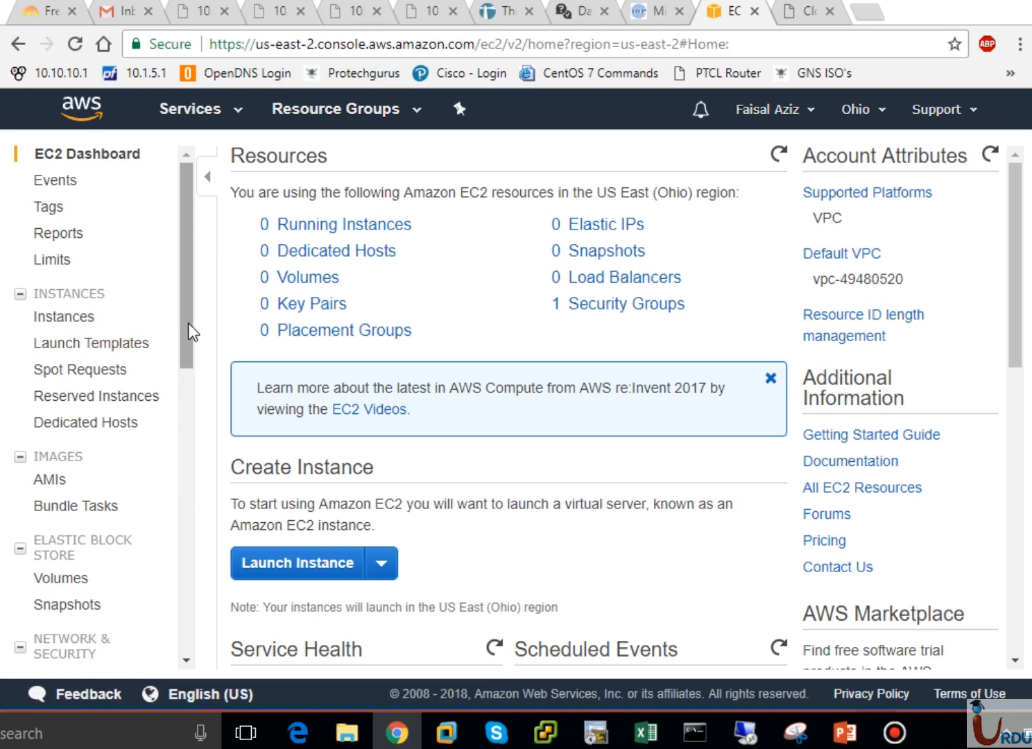
drag(189, 341, 170, 380)
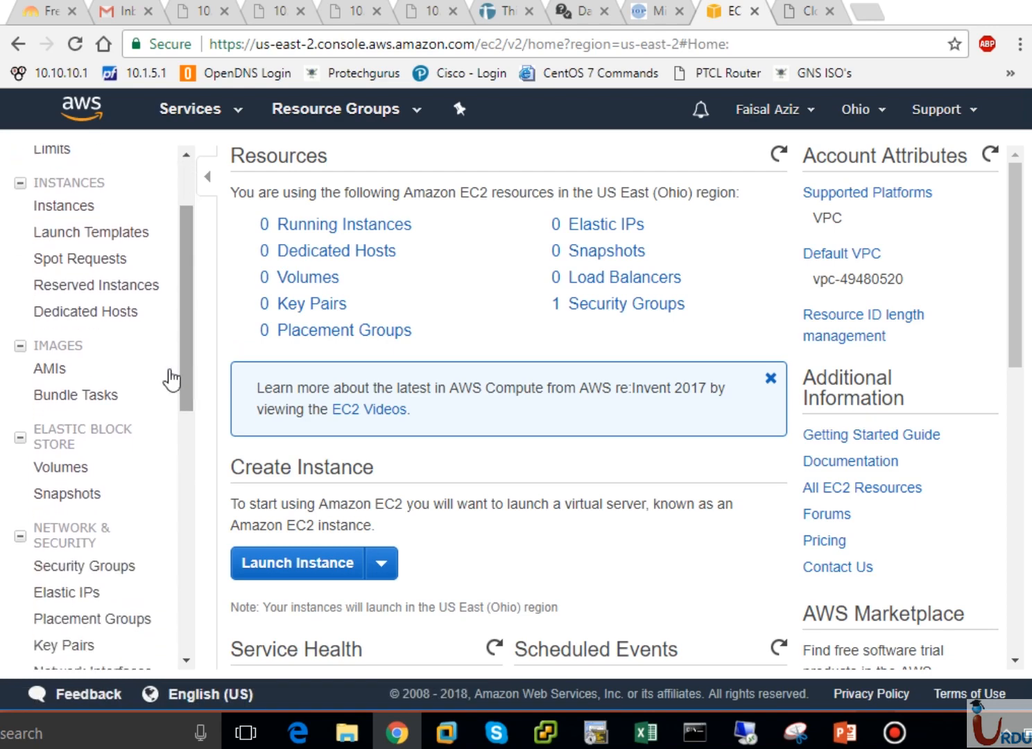
View the AMIs page and dismiss the longer resource IDs notice
click(62, 375)
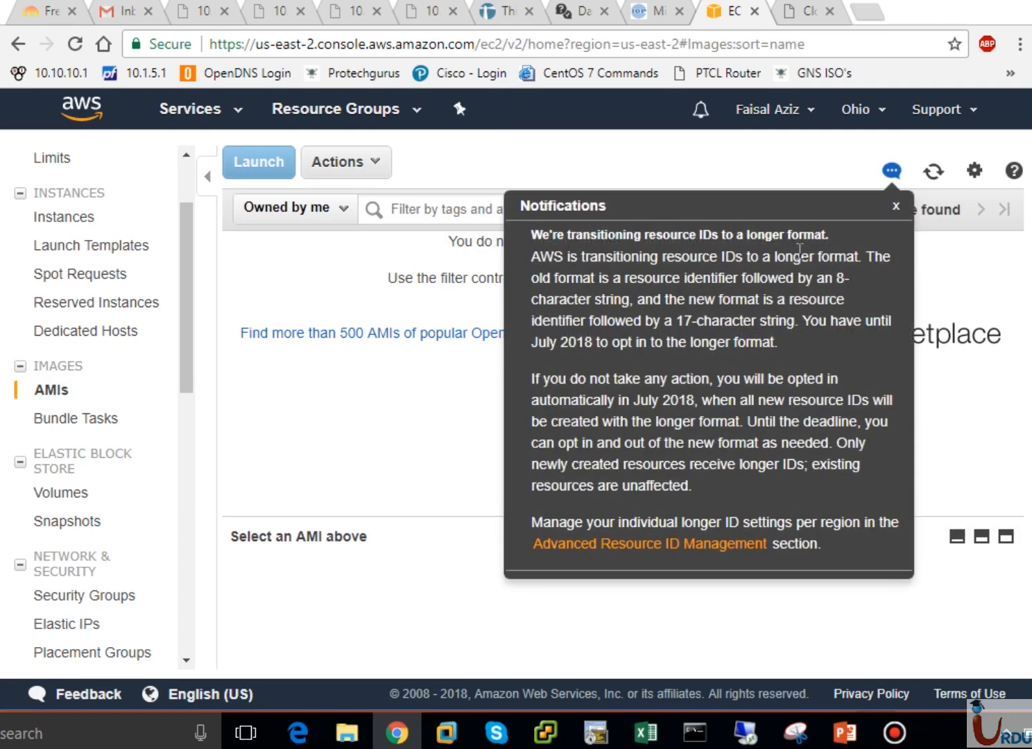
click(894, 207)
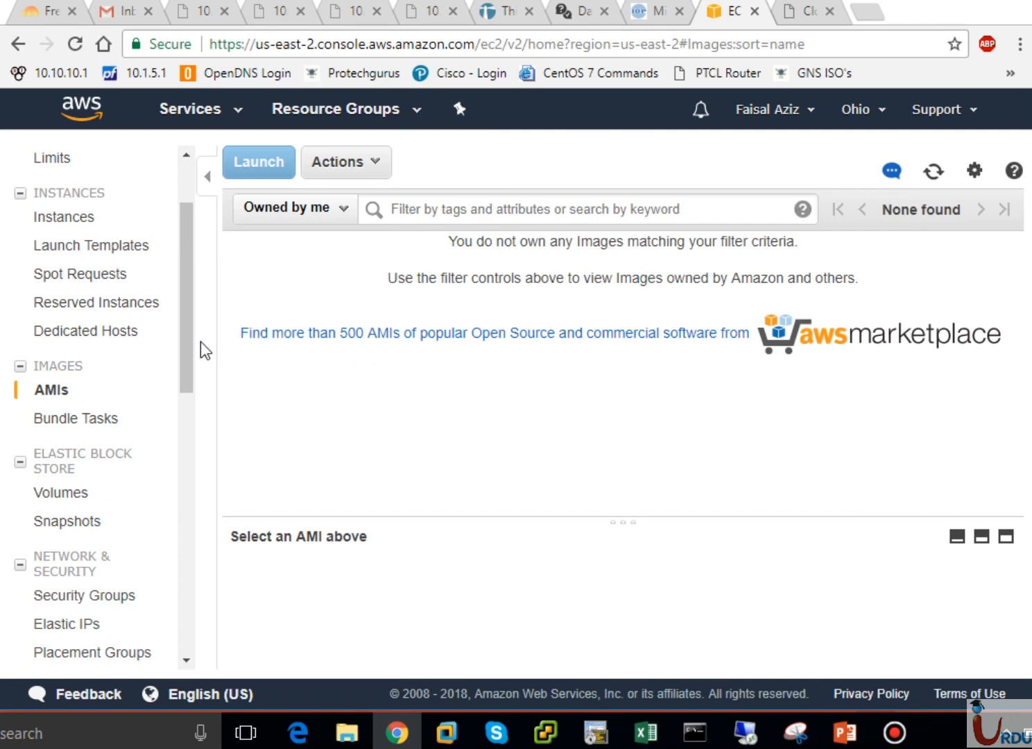
drag(187, 353, 186, 383)
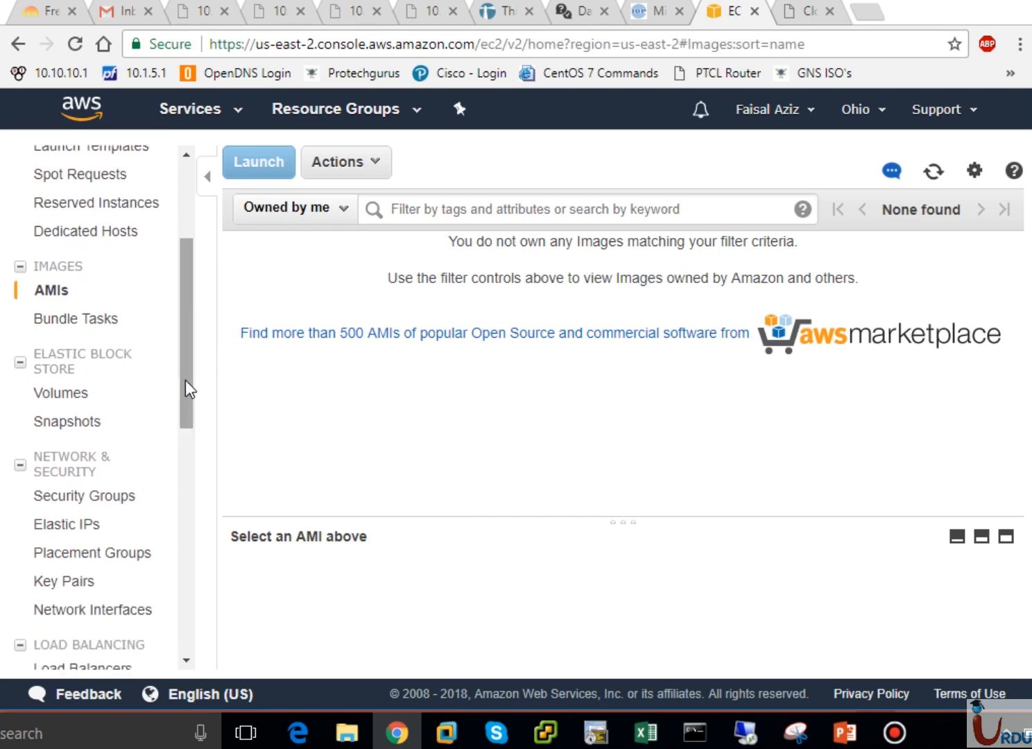
Open the EBS Volumes page, which shows no volumes, and expand the sidebar's Instances section
click(58, 397)
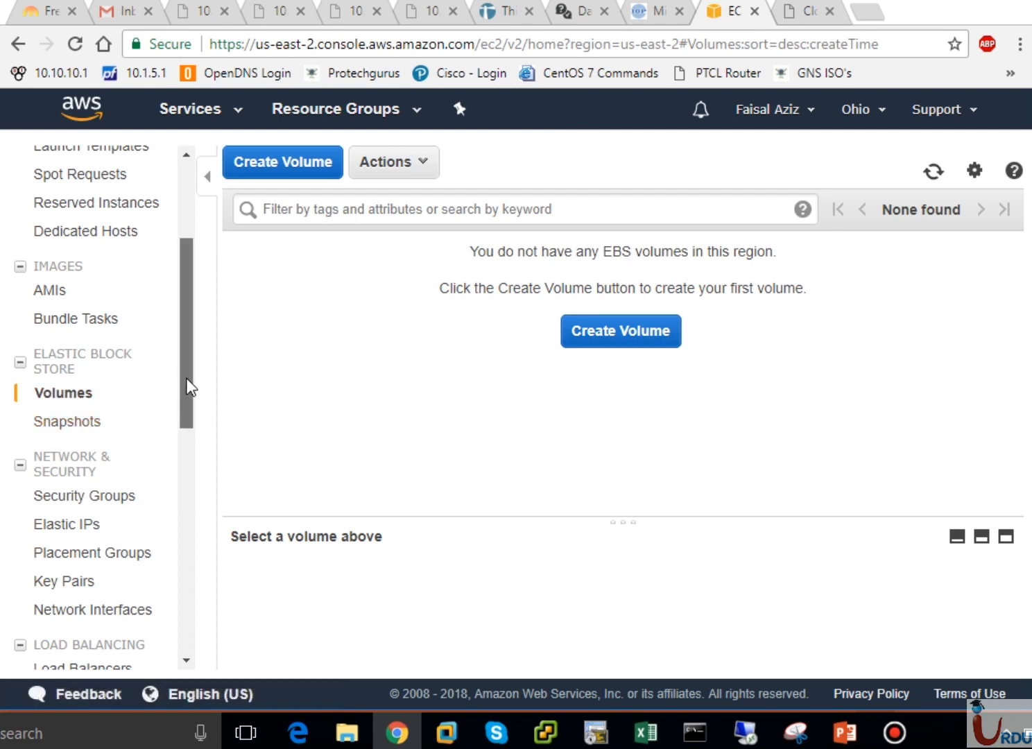
drag(187, 382, 192, 442)
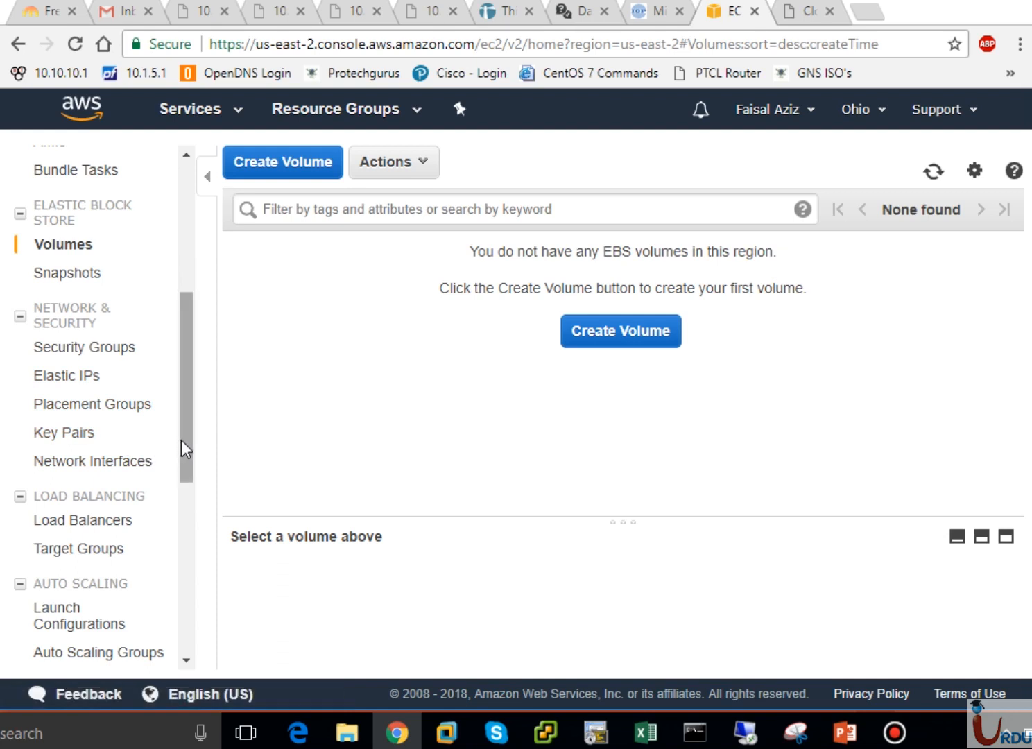
drag(182, 441, 187, 484)
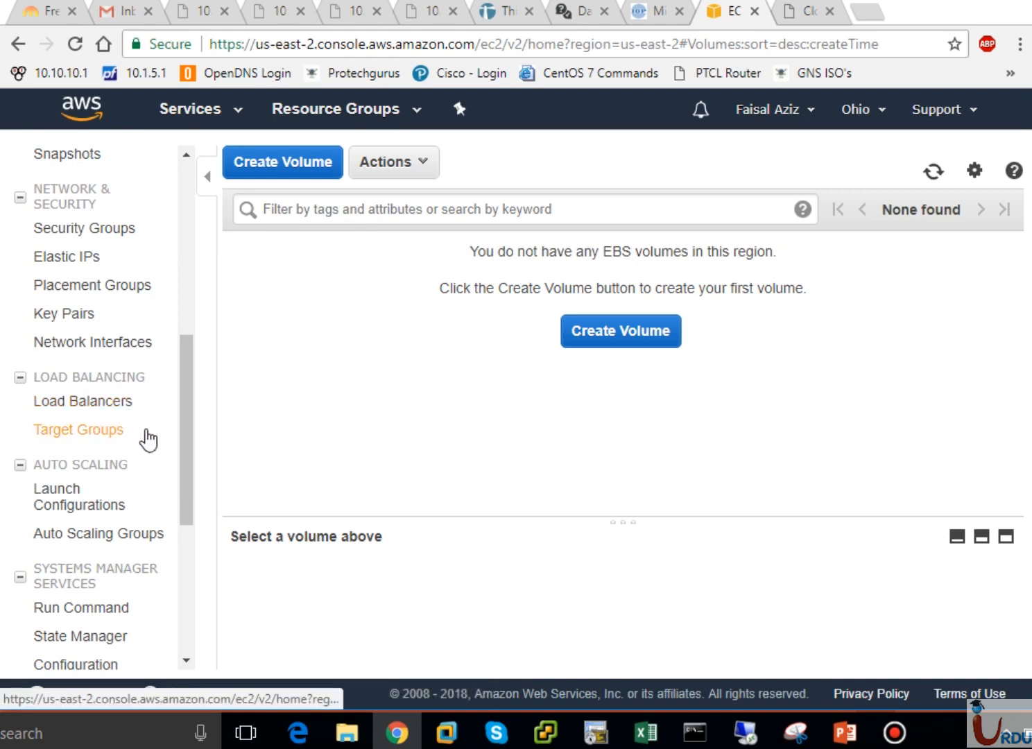
scroll(193, 461, down, 3)
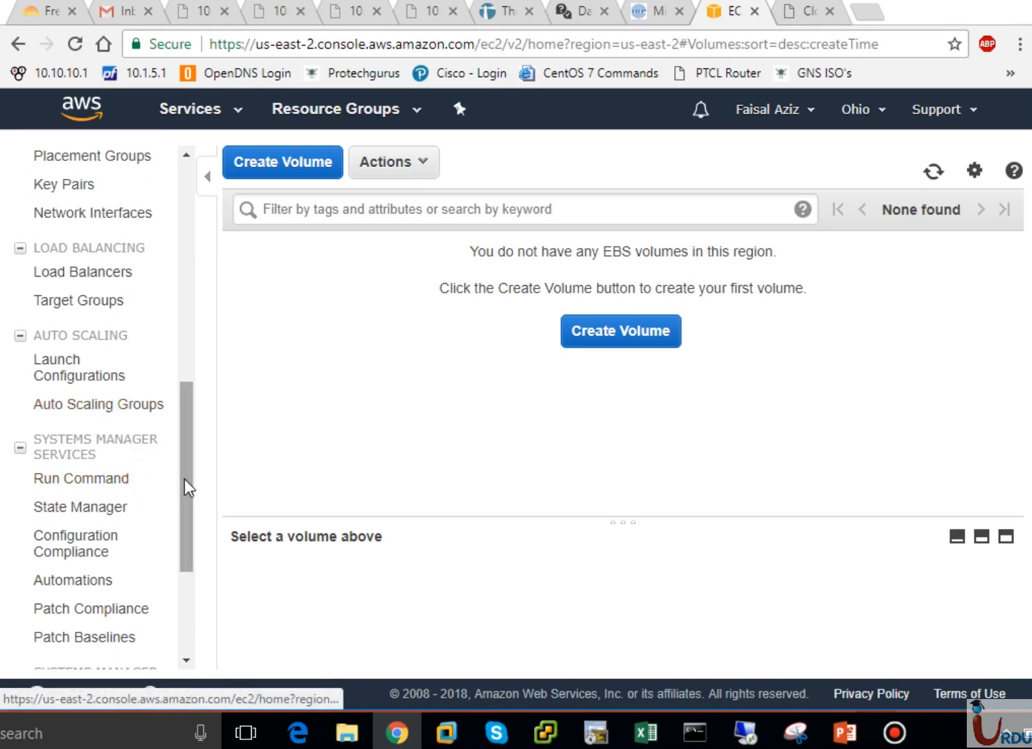
drag(185, 479, 192, 205)
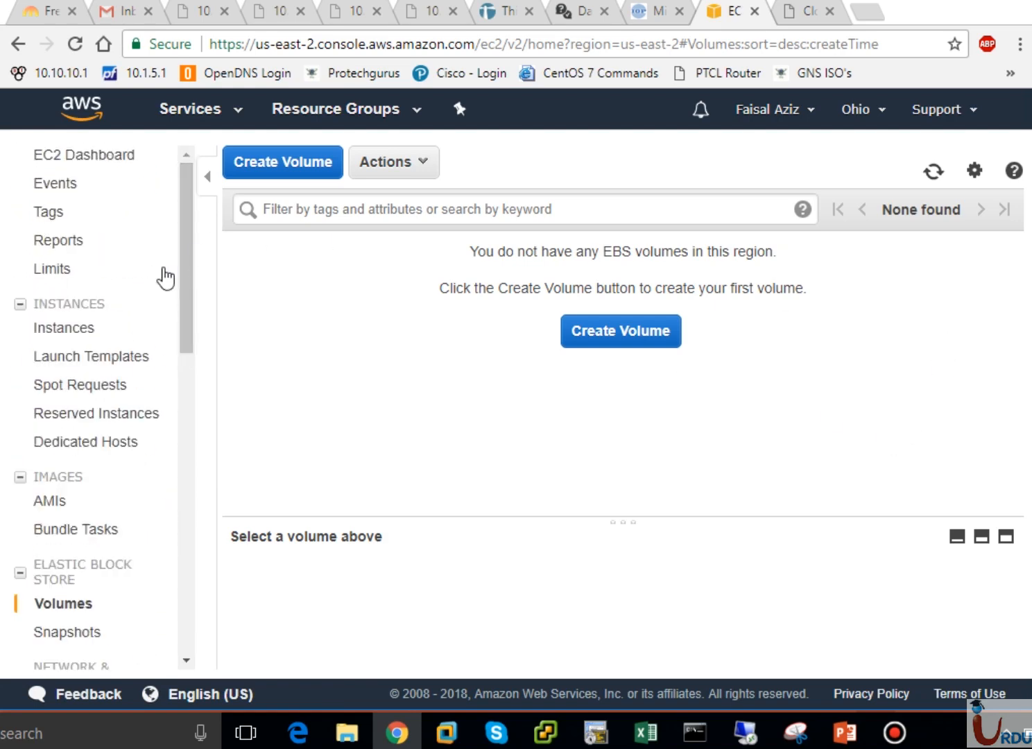
click(75, 309)
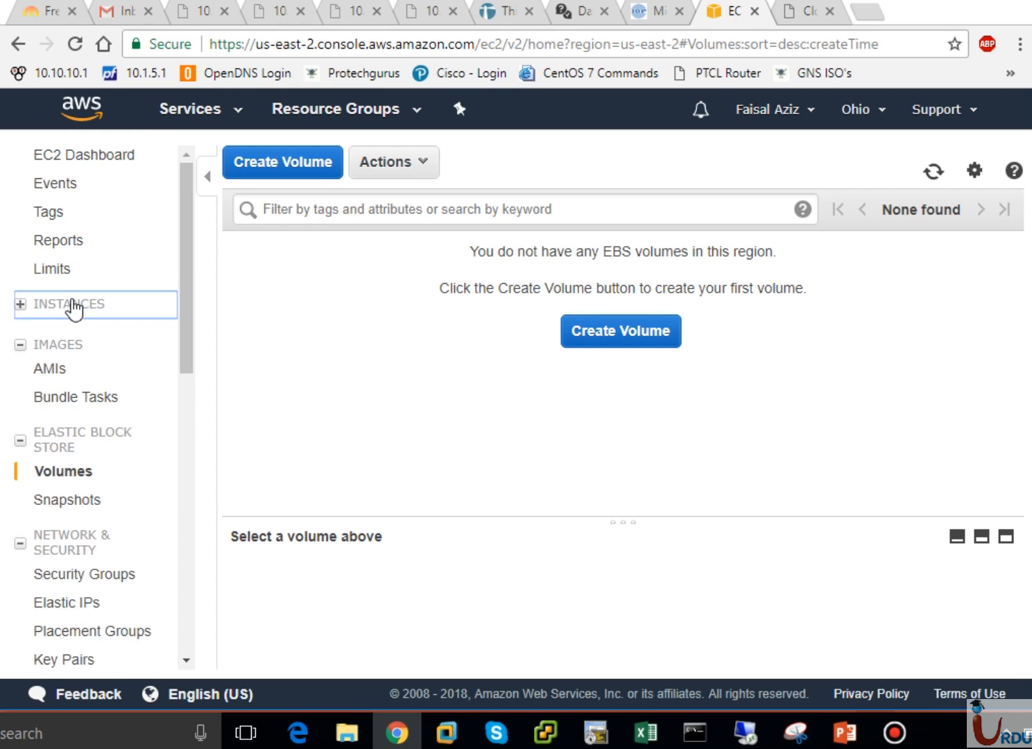
click(20, 306)
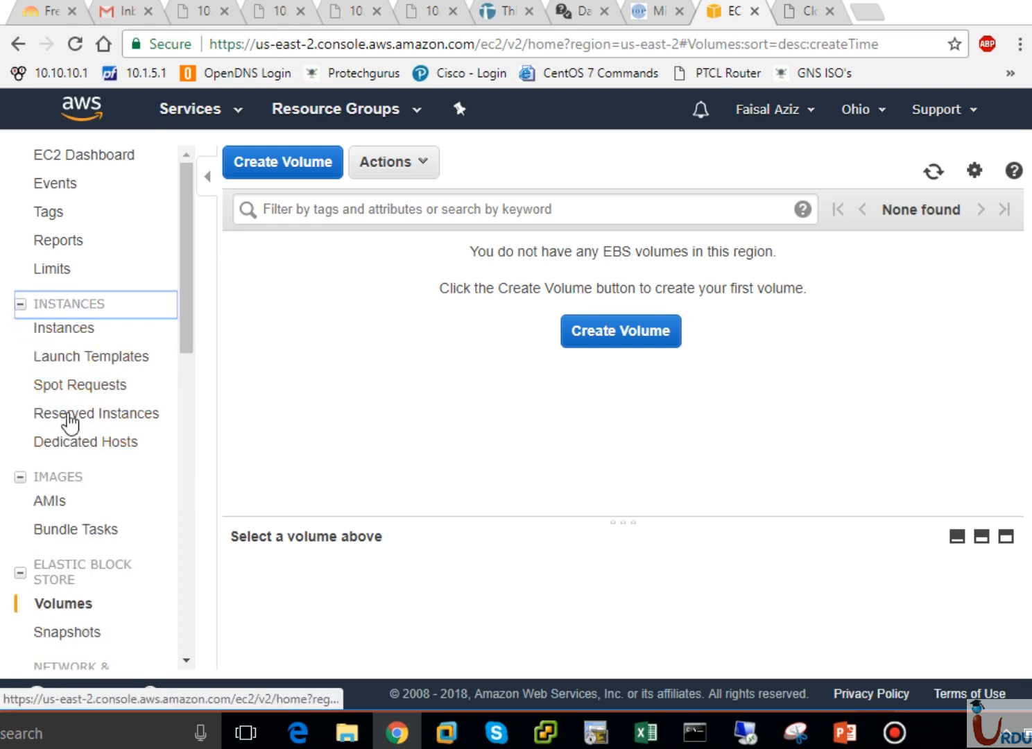
Go to the Instances page and start the Launch Instance wizard
click(63, 334)
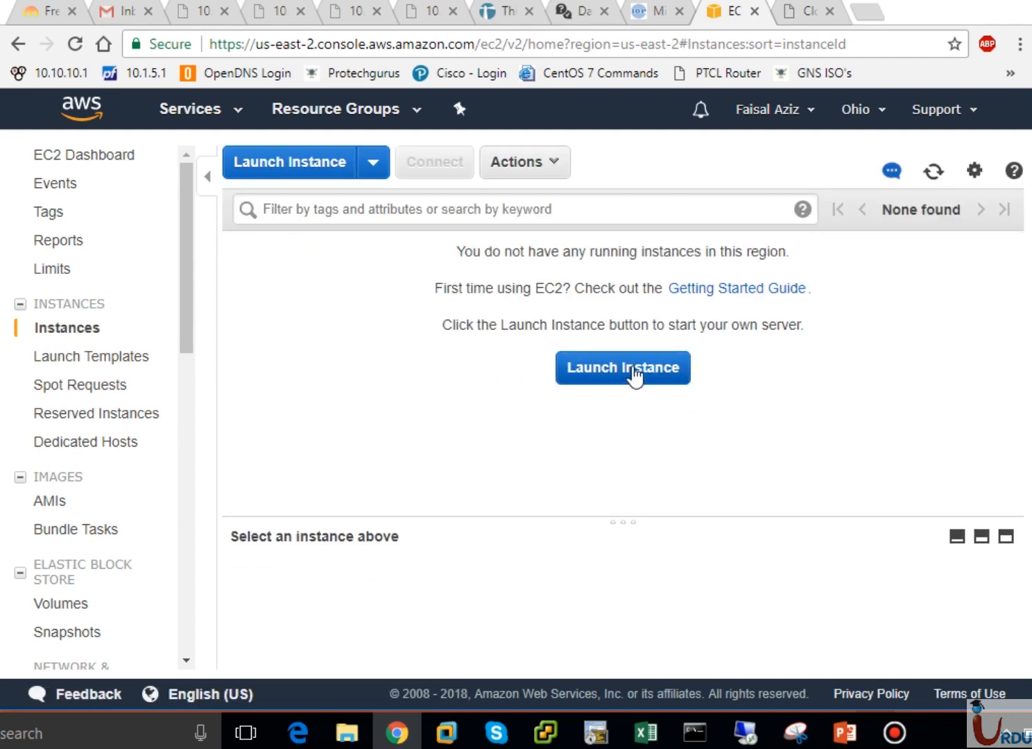
click(373, 179)
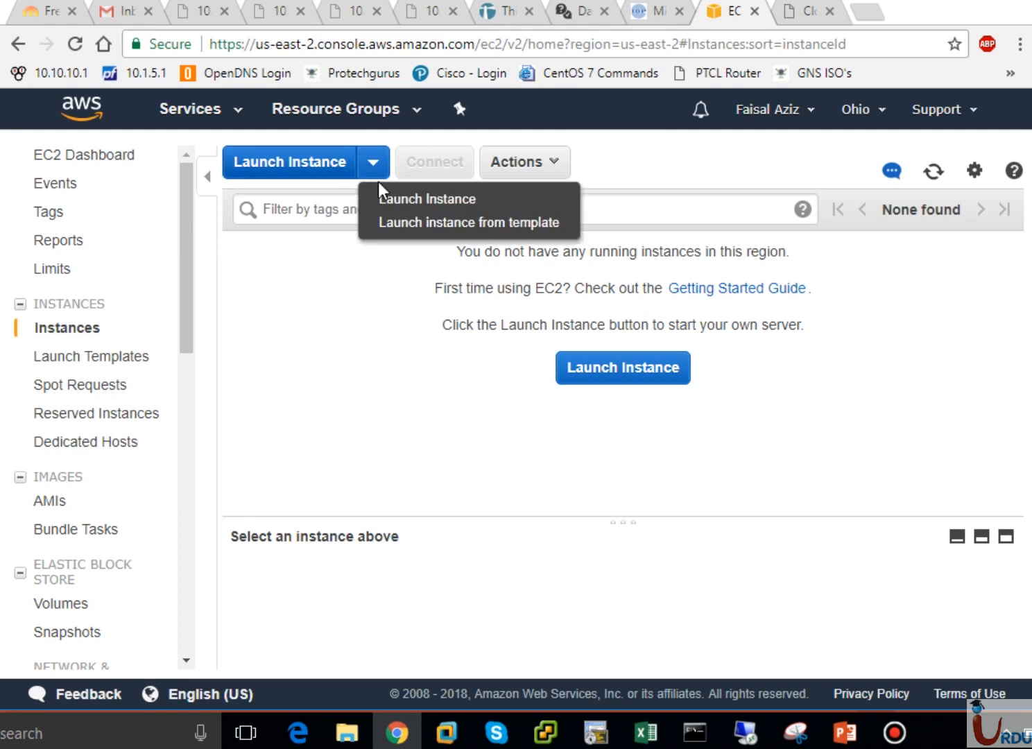
click(345, 175)
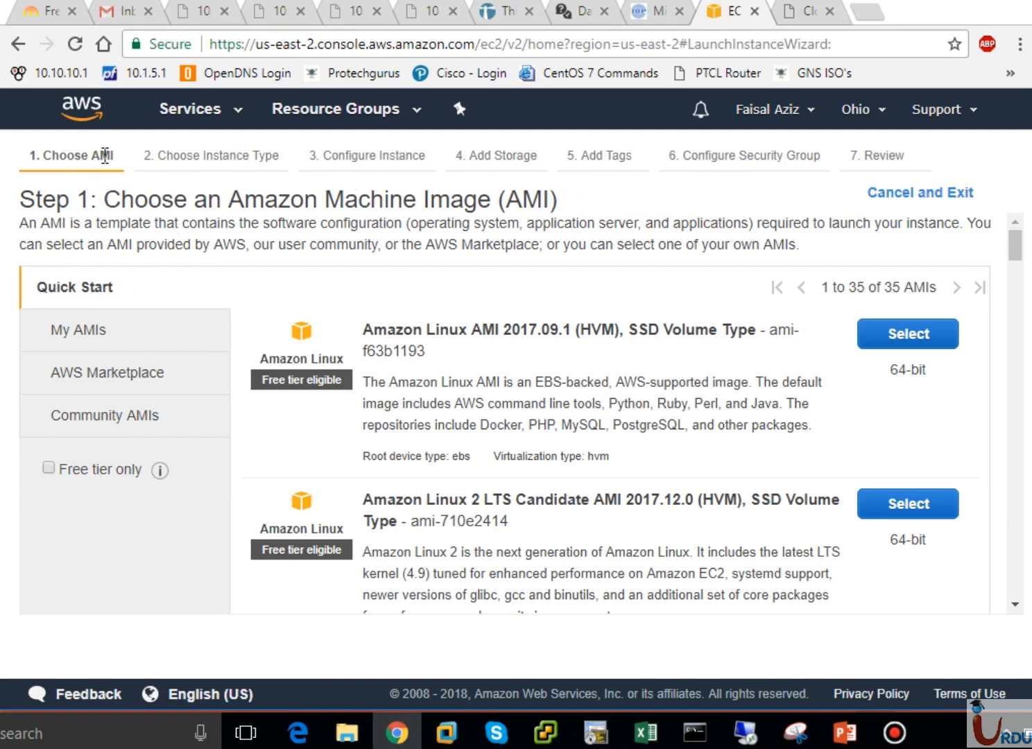
drag(117, 156, 39, 154)
click(206, 151)
drag(279, 160, 160, 158)
click(160, 158)
drag(421, 160, 349, 166)
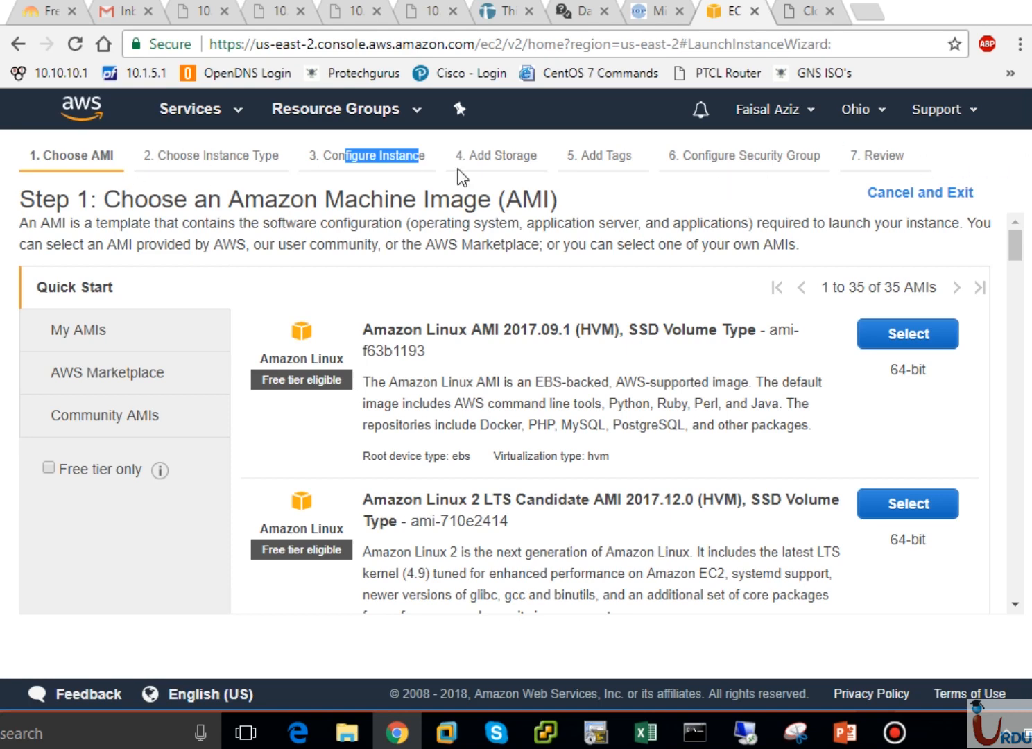
click(663, 195)
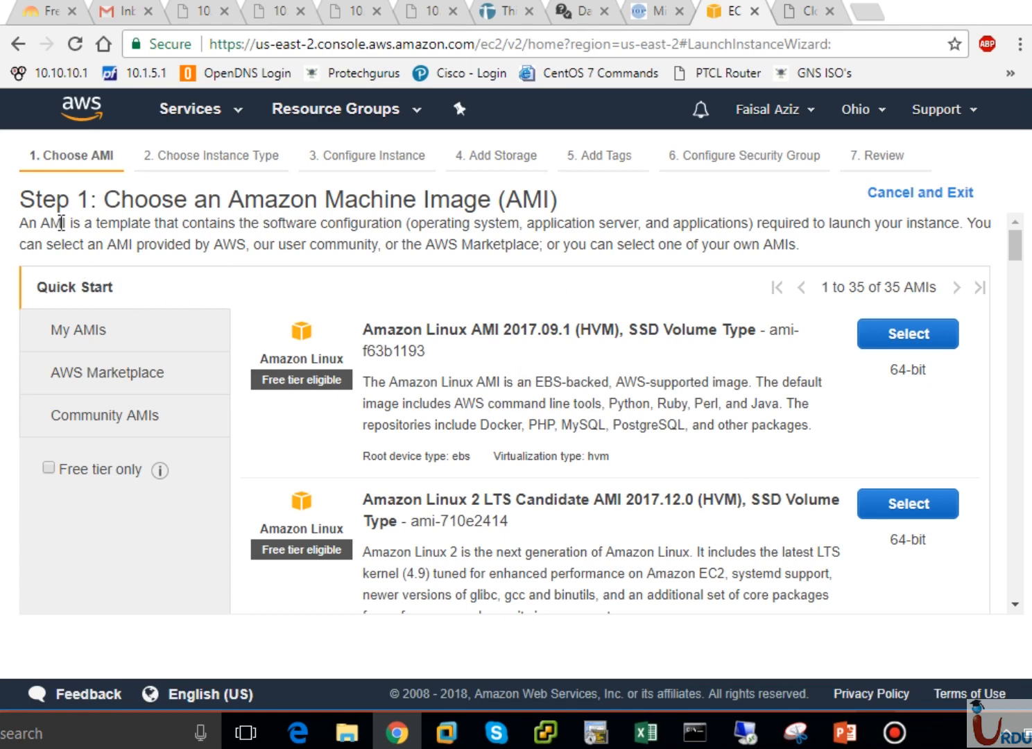
drag(43, 222, 215, 245)
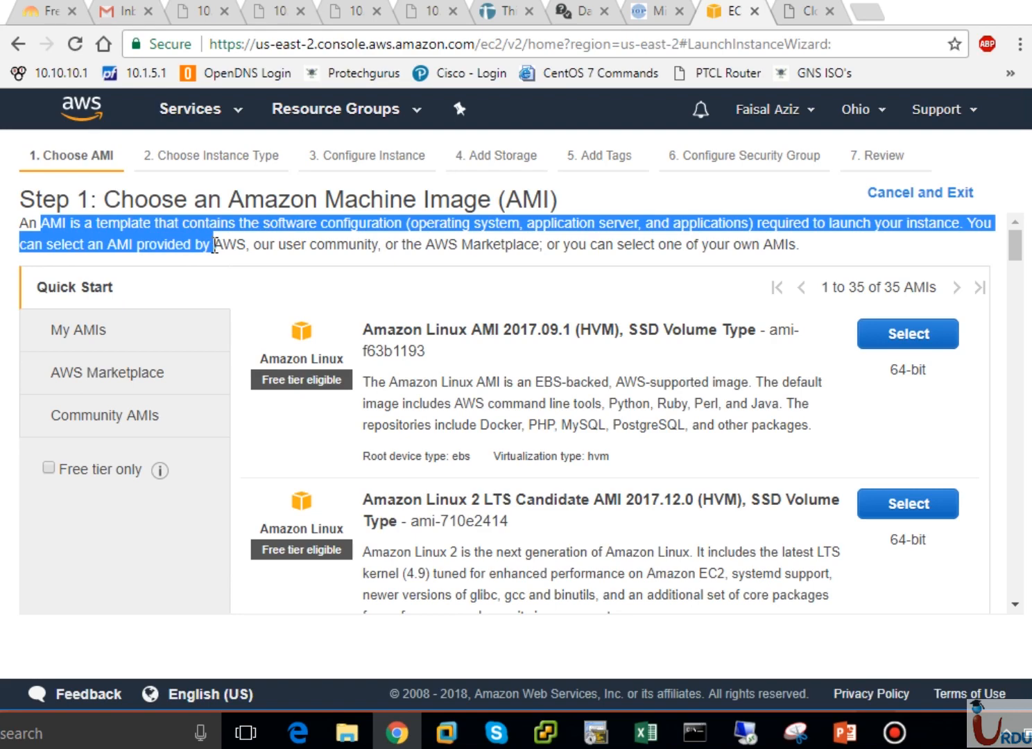
click(589, 387)
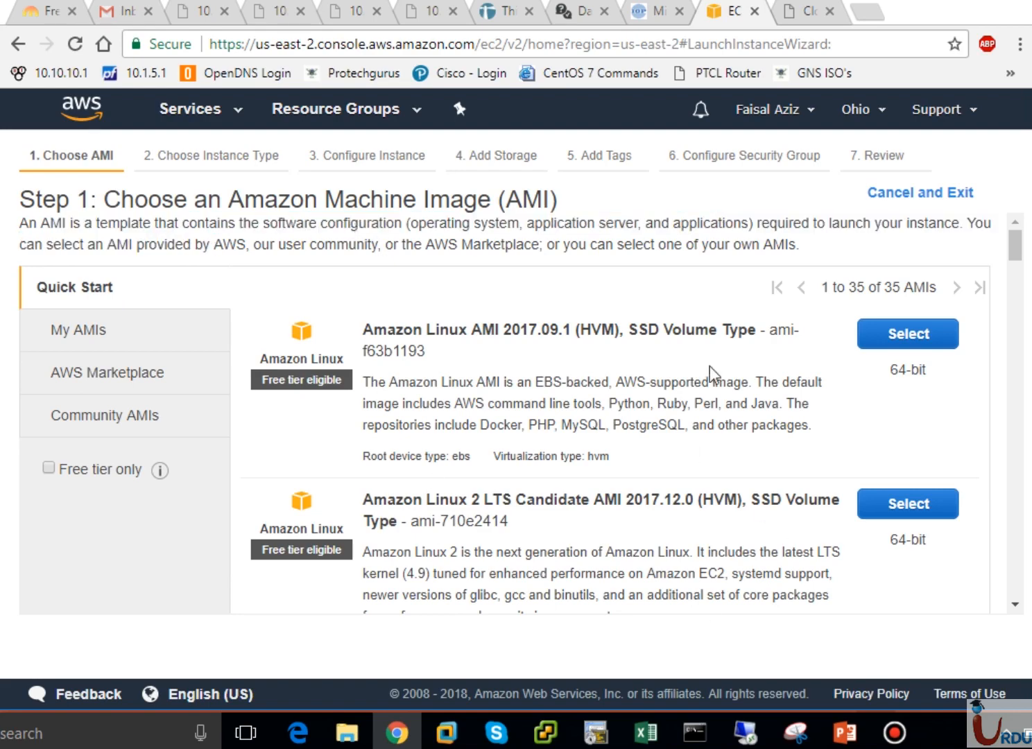
scroll(1023, 518, down, 5)
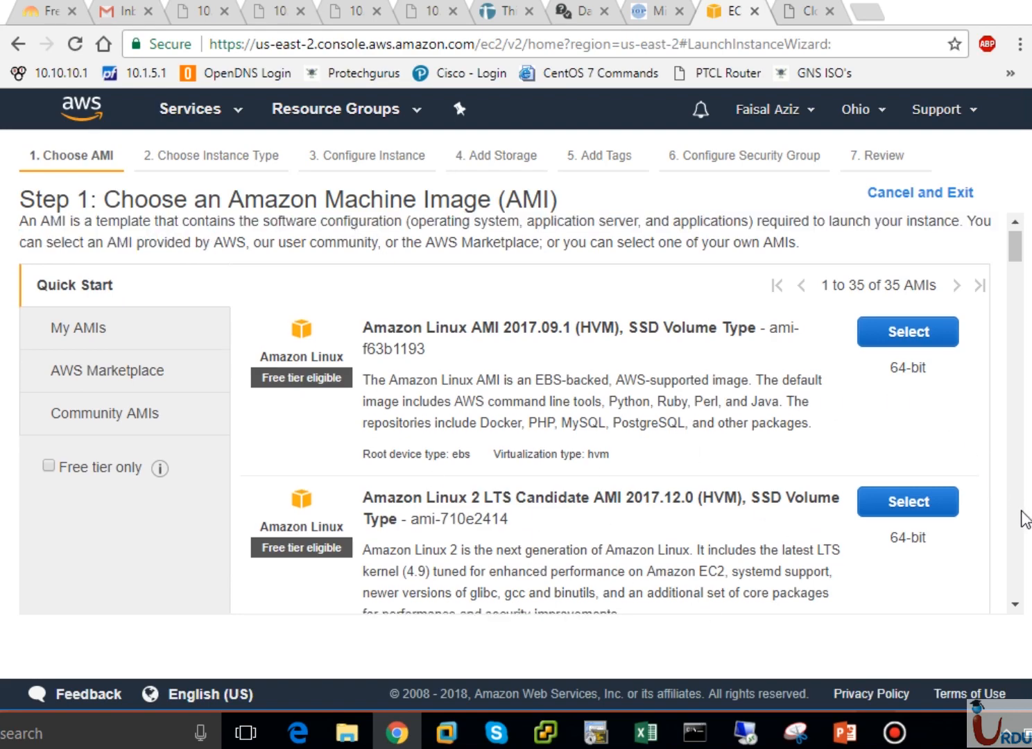
scroll(1023, 518, down, 20)
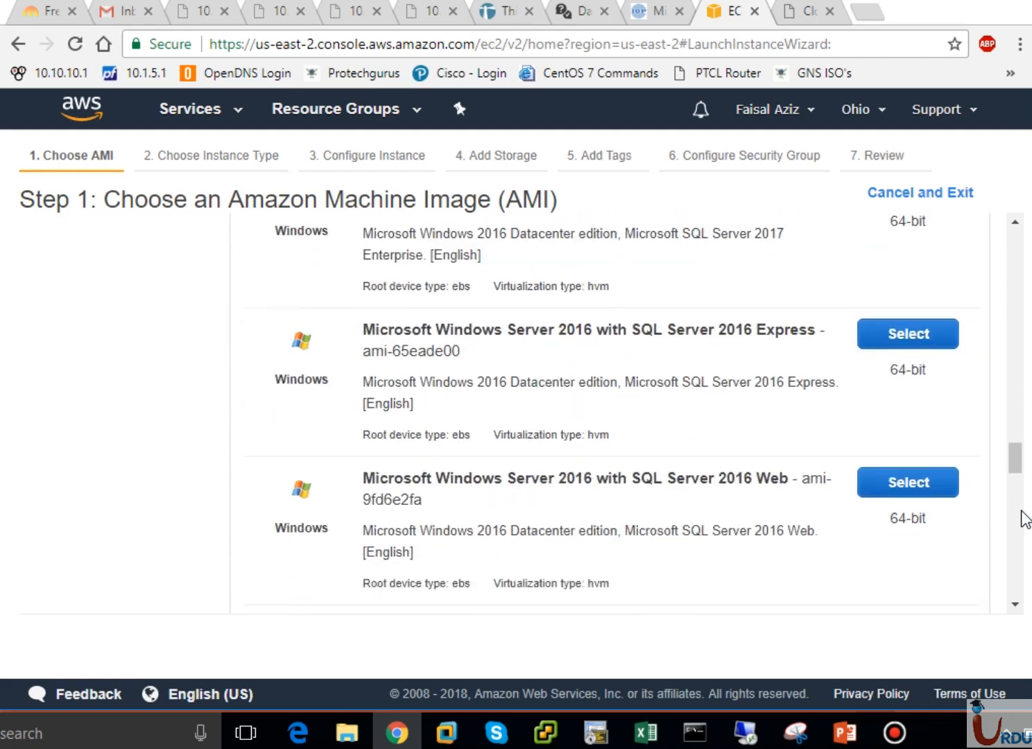
drag(1022, 519, 1002, 235)
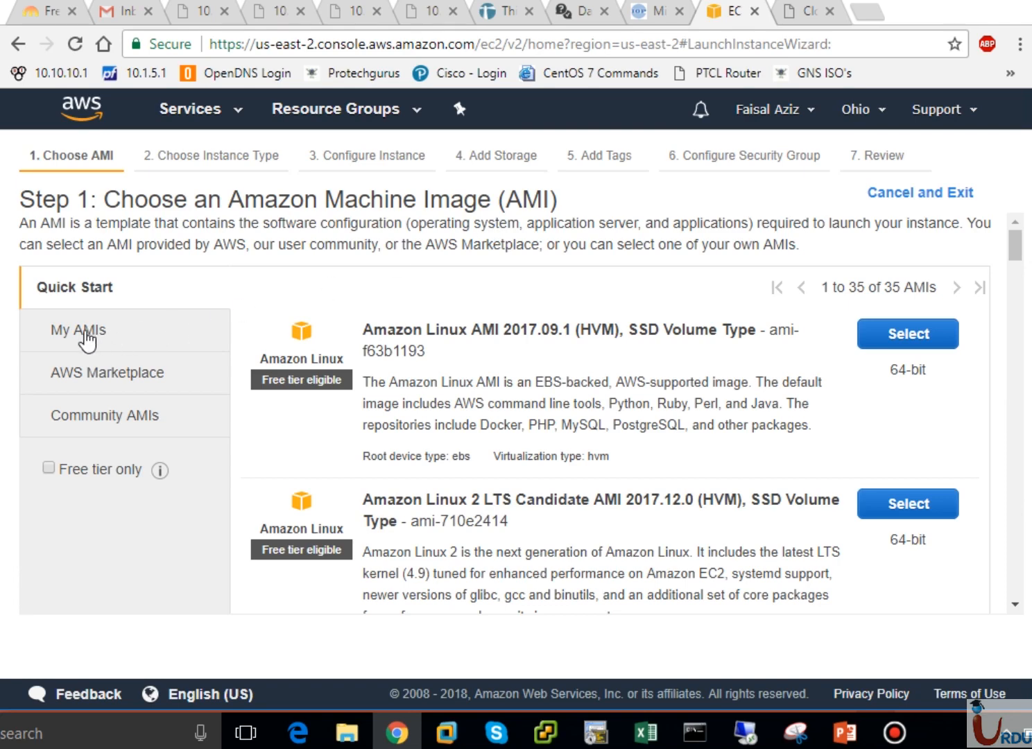
Browse the Quick Start, AWS Marketplace and My AMIs image sources, ending on Community AMIs
click(73, 290)
click(81, 382)
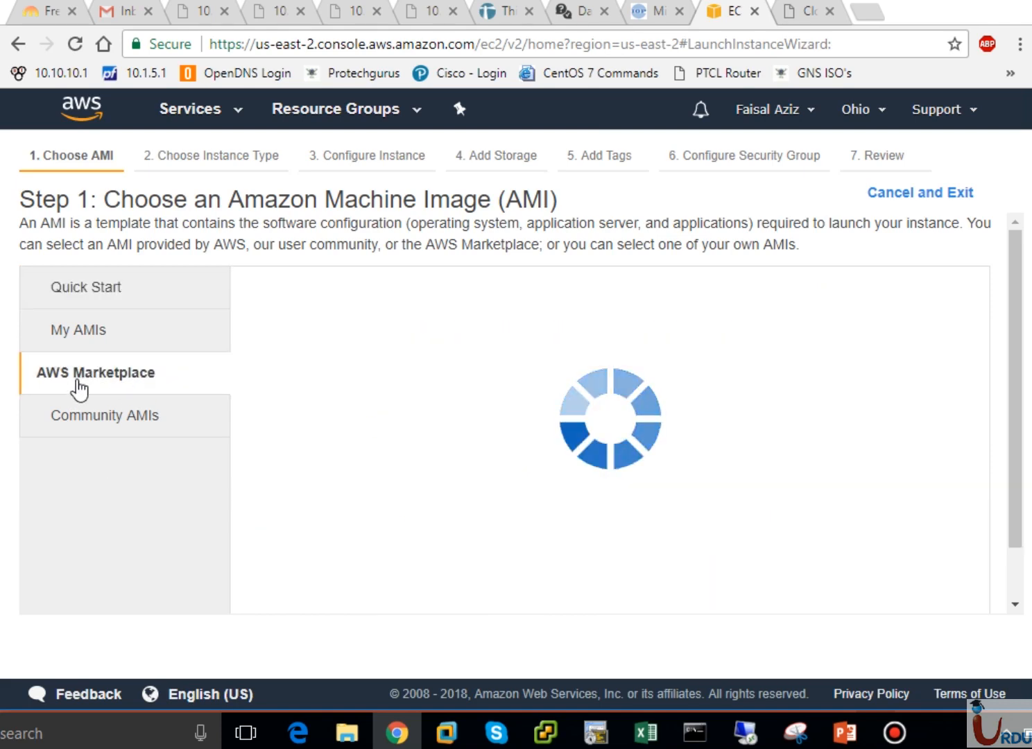
click(103, 334)
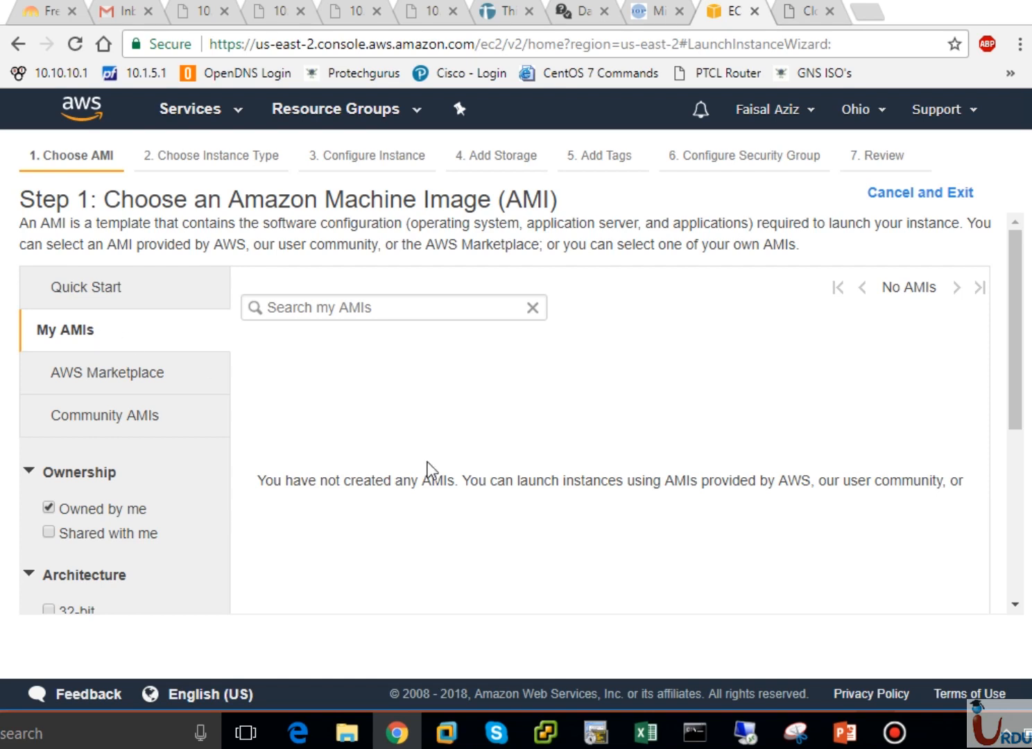
click(99, 380)
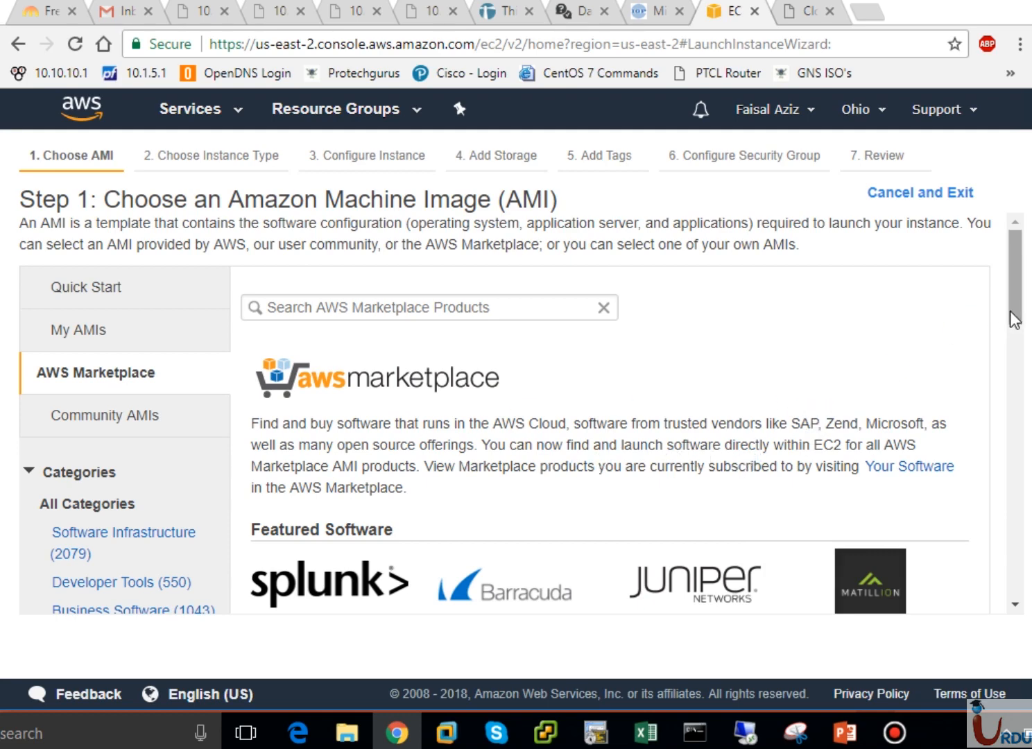
drag(1015, 321, 1014, 288)
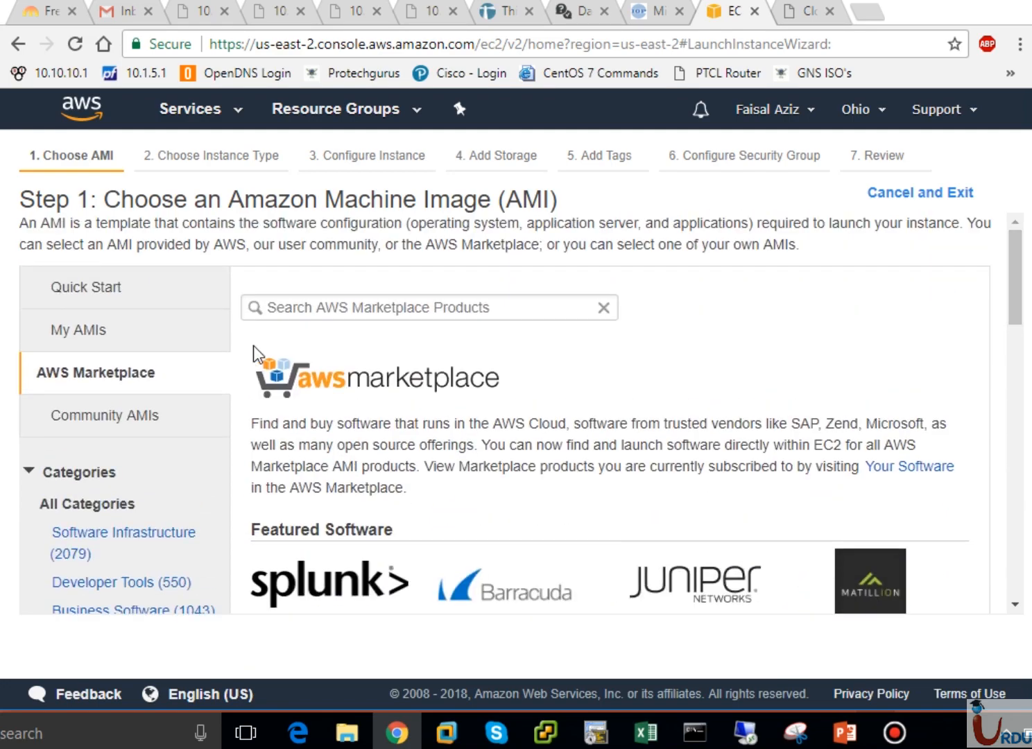
click(105, 417)
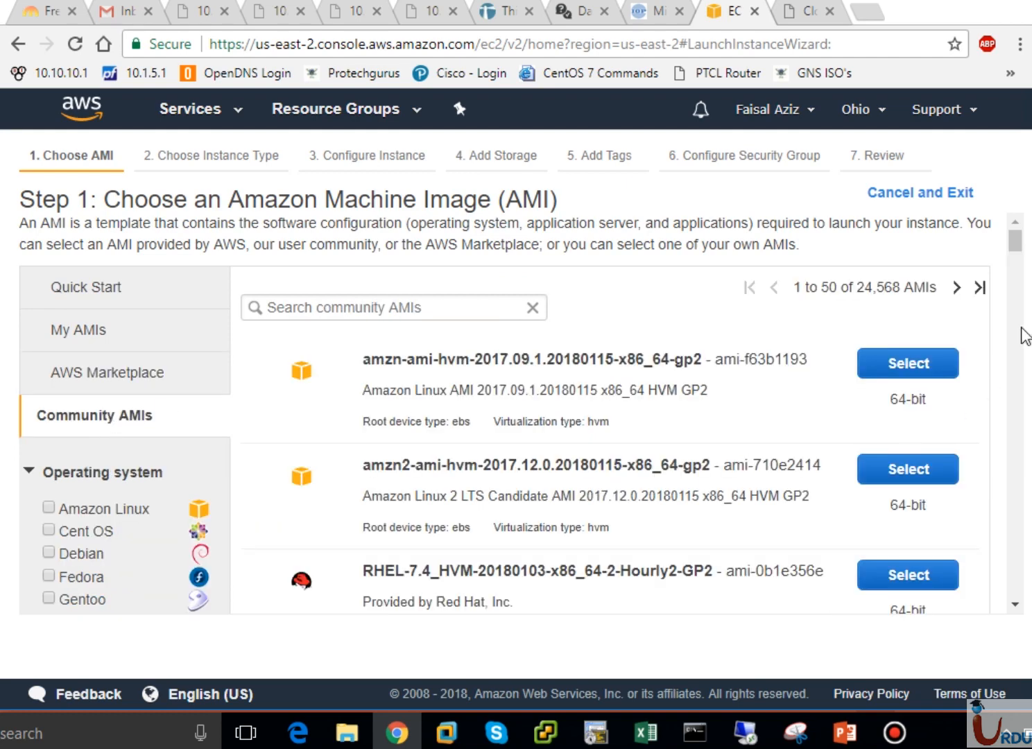
Scroll through the Community AMIs and filter them to Cent OS
scroll(1025, 338, down, 10)
scroll(1024, 336, down, 5)
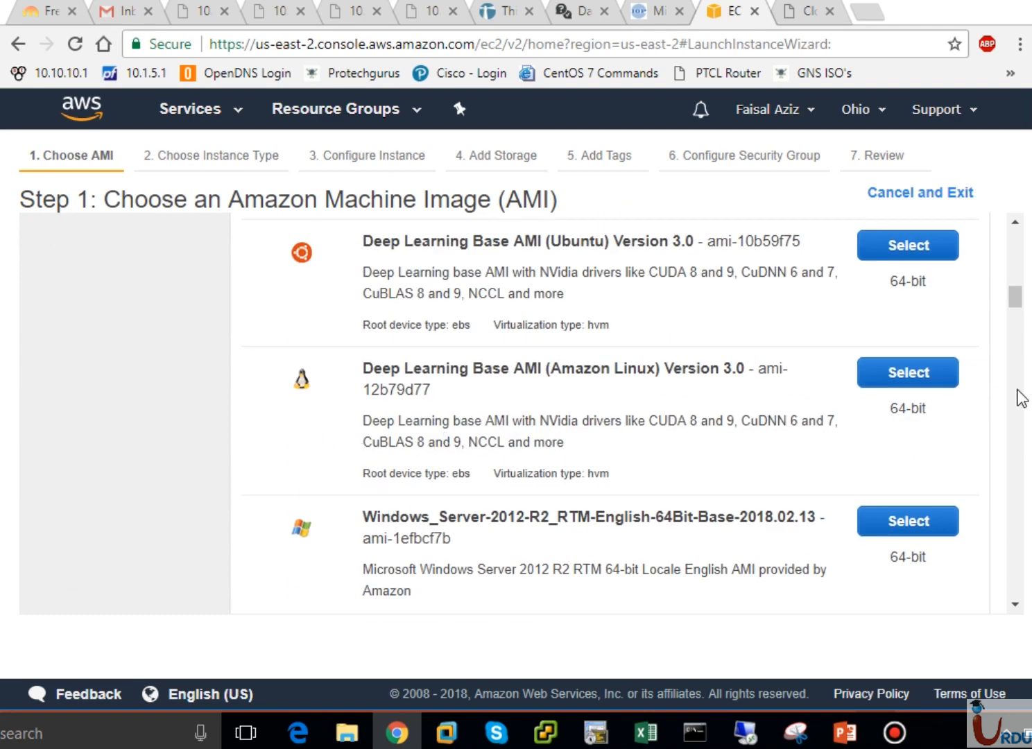
scroll(1022, 392, down, 15)
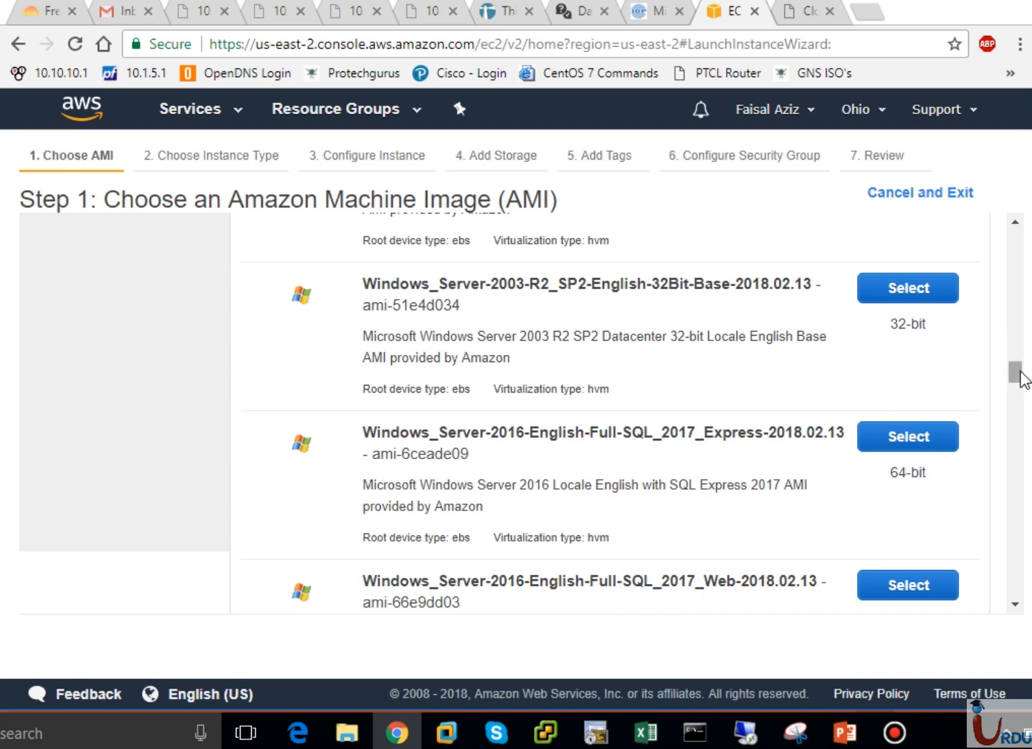
drag(1021, 373, 1017, 378)
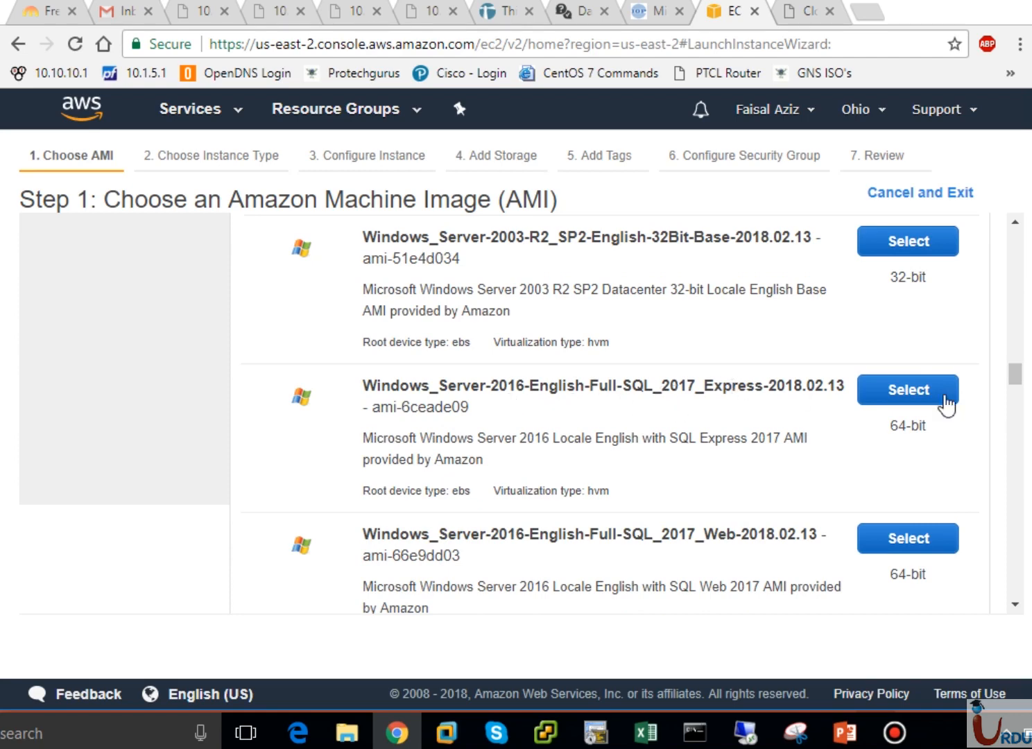
drag(1020, 389, 1015, 239)
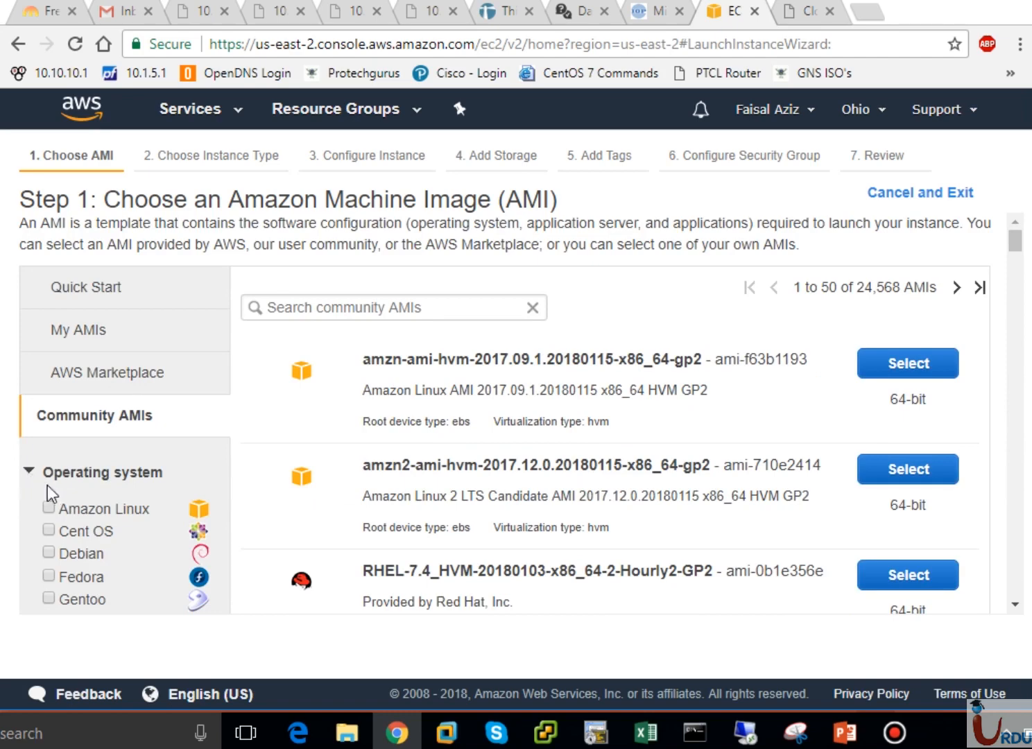
click(49, 529)
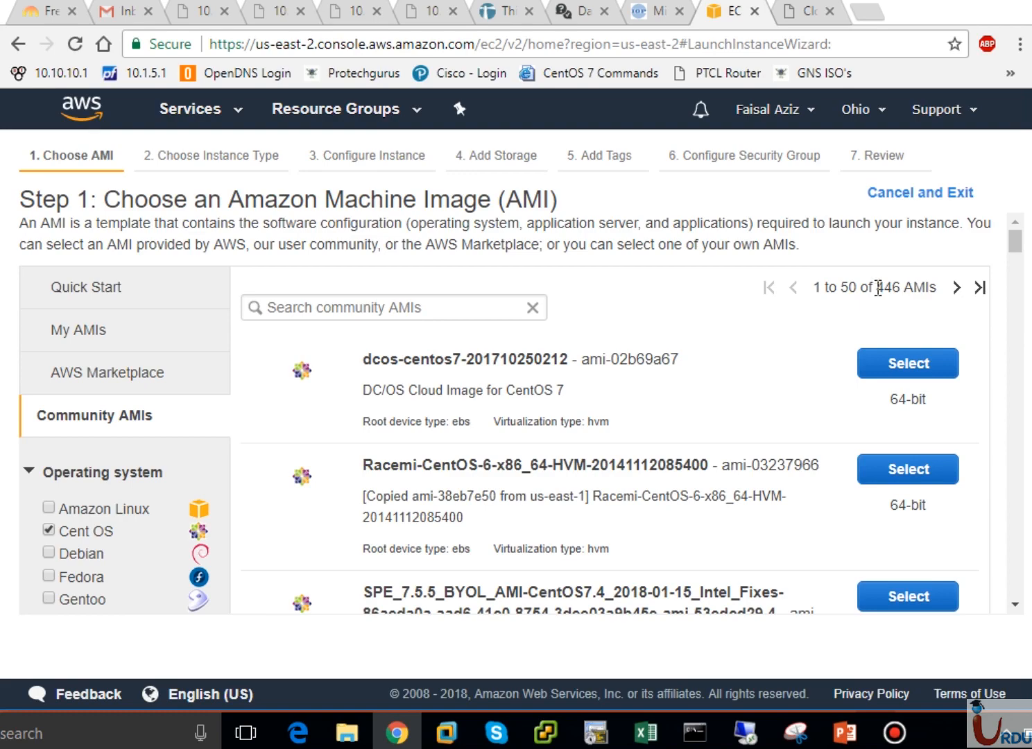
Switch the operating system filter from Cent OS to Debian, then return to Quick Start
scroll(1019, 292, down, 10)
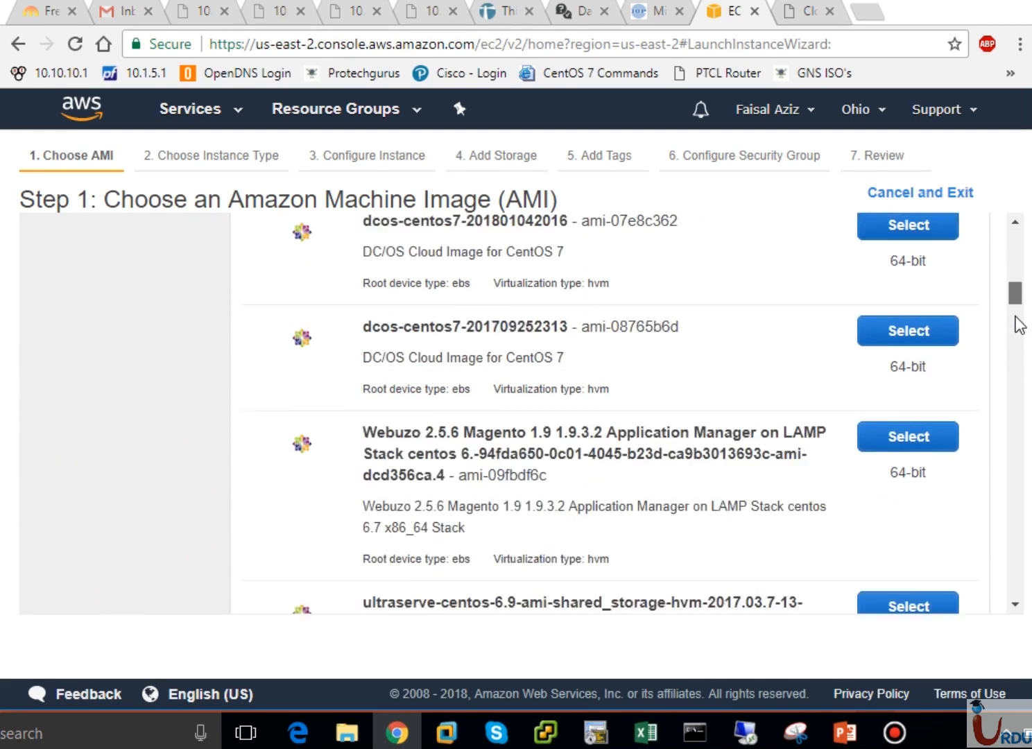
drag(1015, 317, 1010, 226)
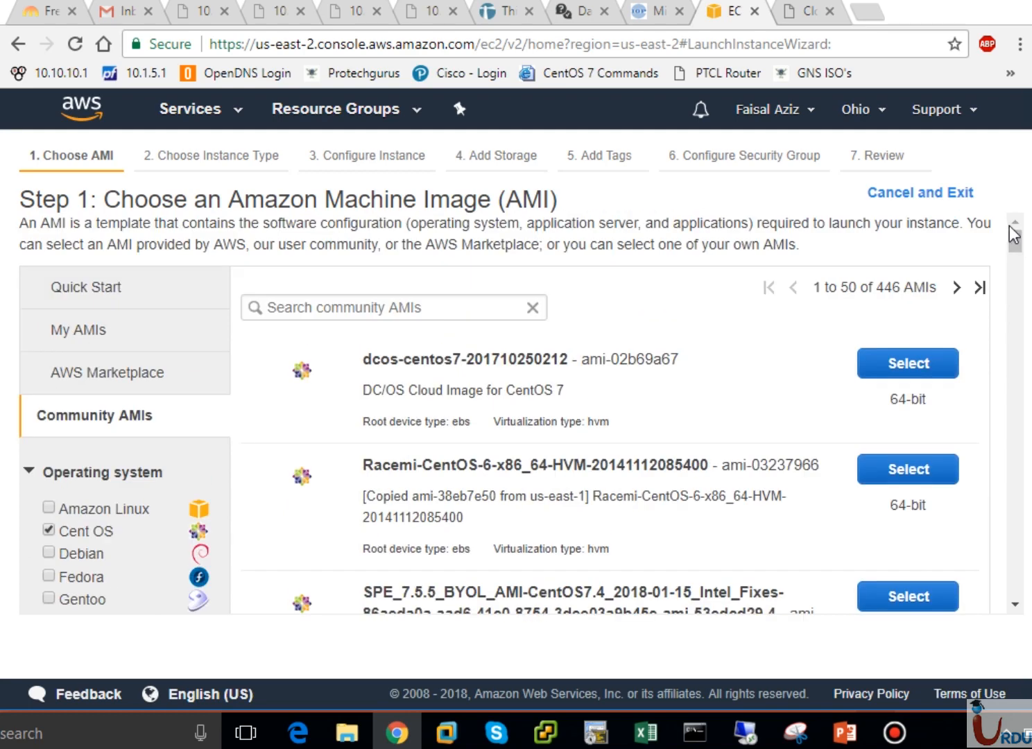
click(46, 530)
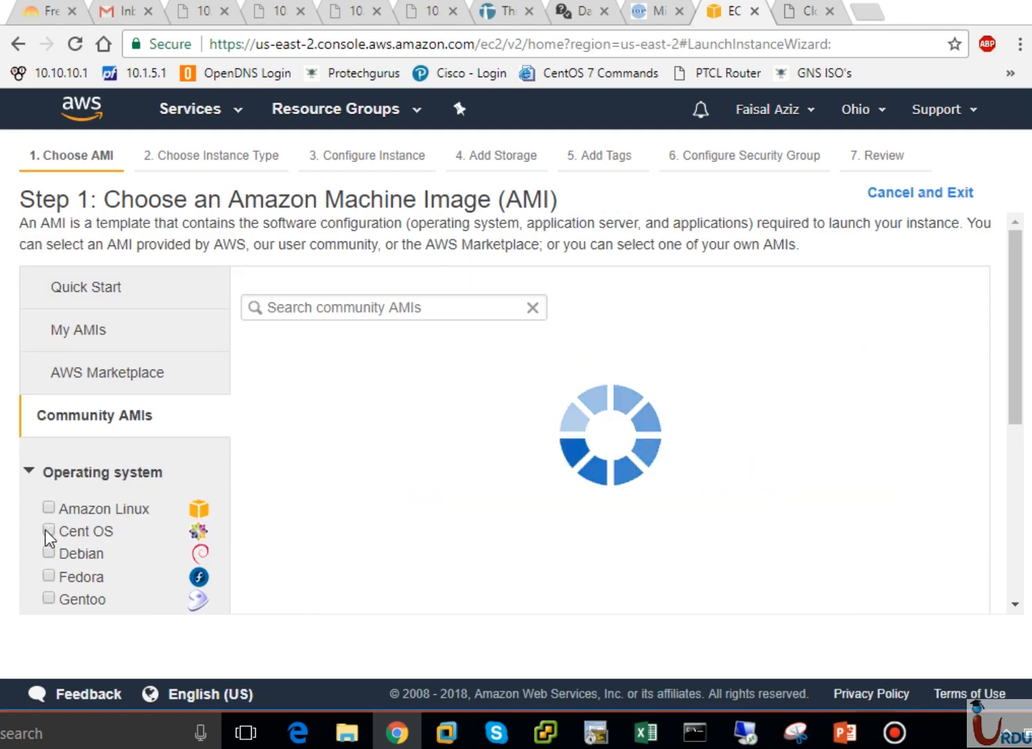
click(48, 555)
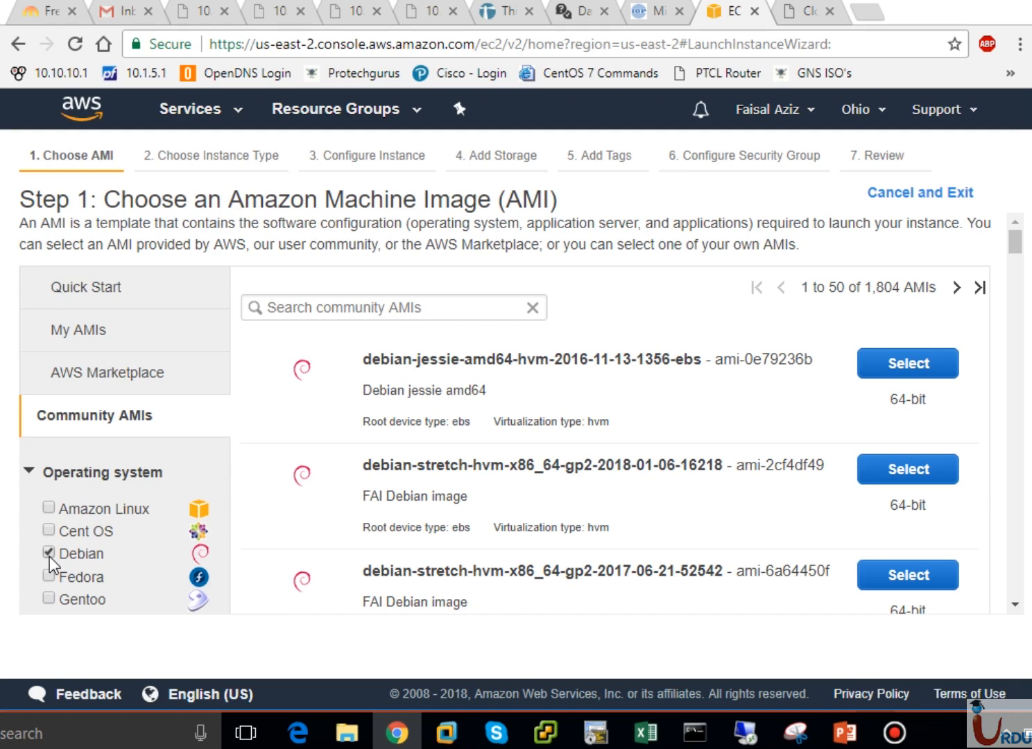
click(97, 288)
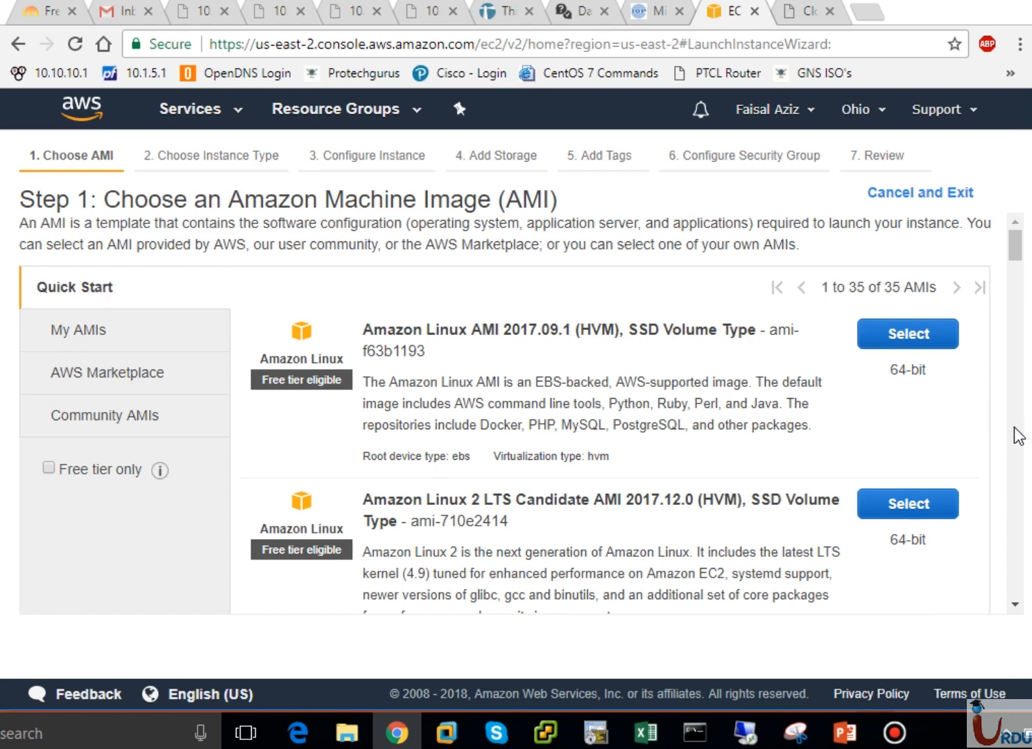
Select the Microsoft Windows Server 2016 Base AMI from the Quick Start list
scroll(1018, 444, down, 10)
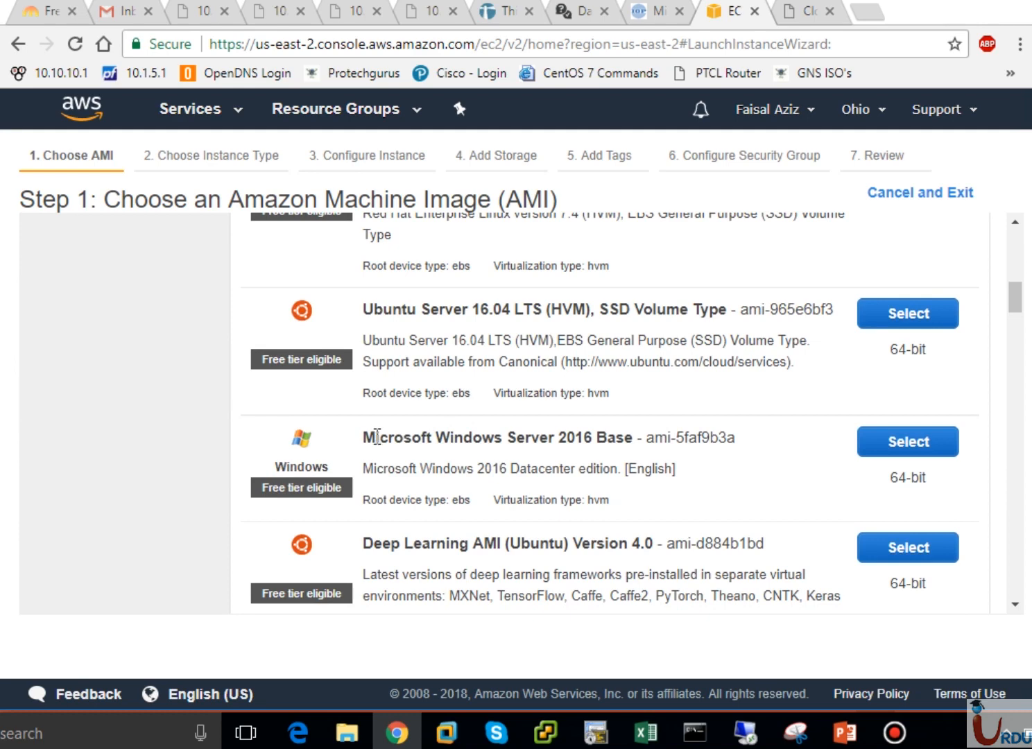
drag(375, 437, 624, 439)
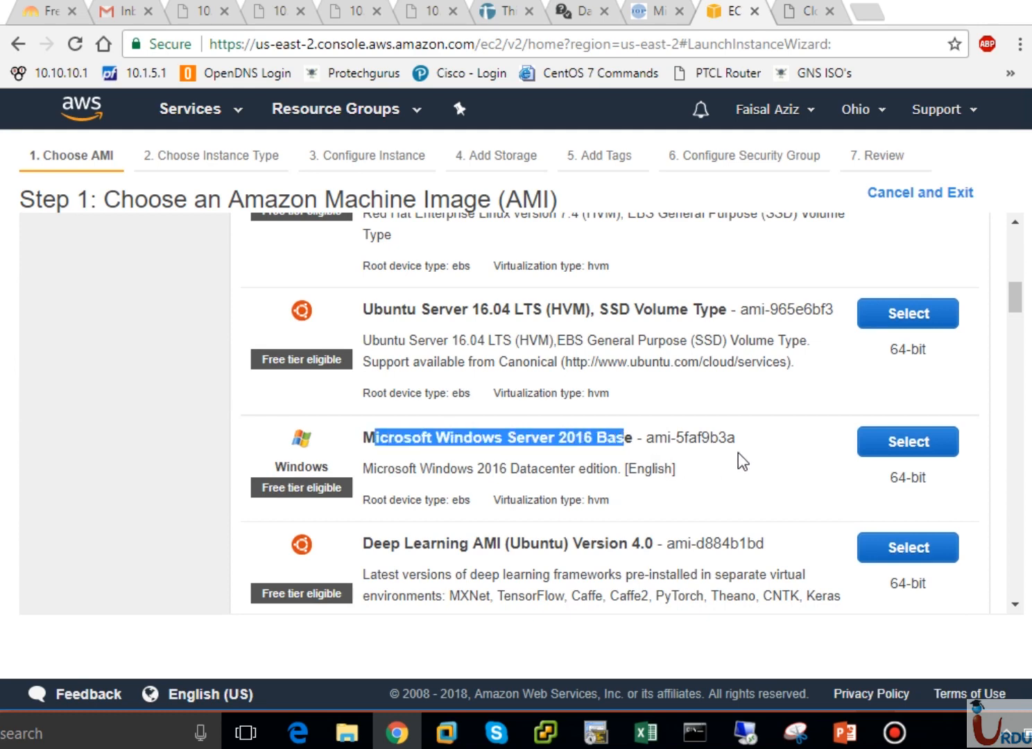
drag(737, 439, 655, 438)
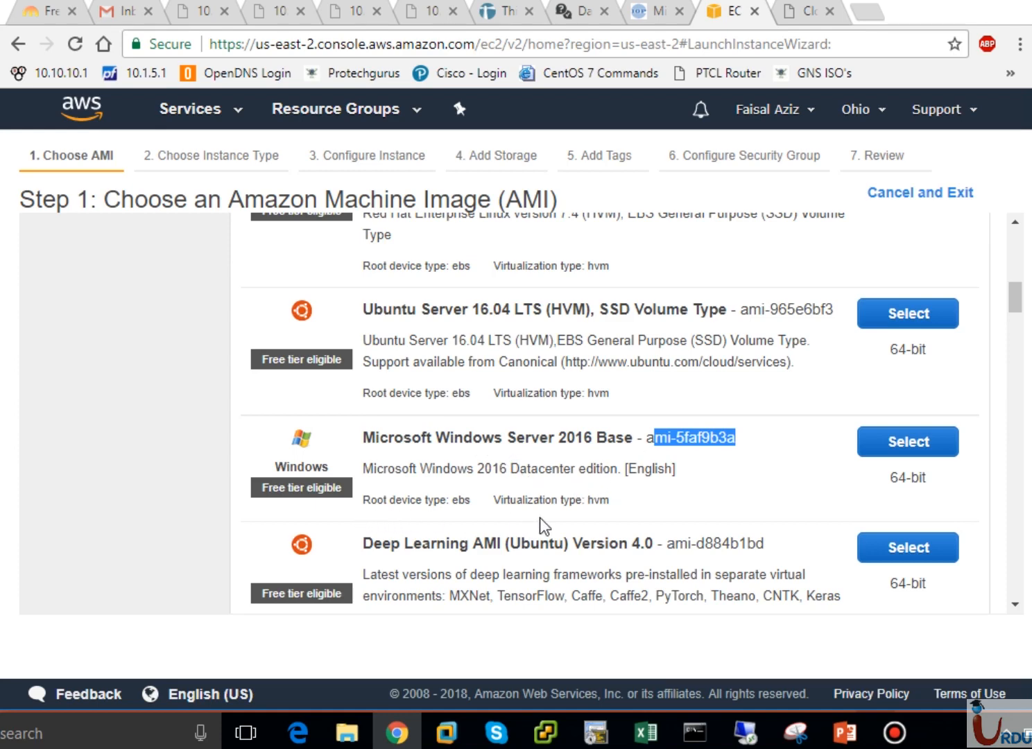
click(682, 480)
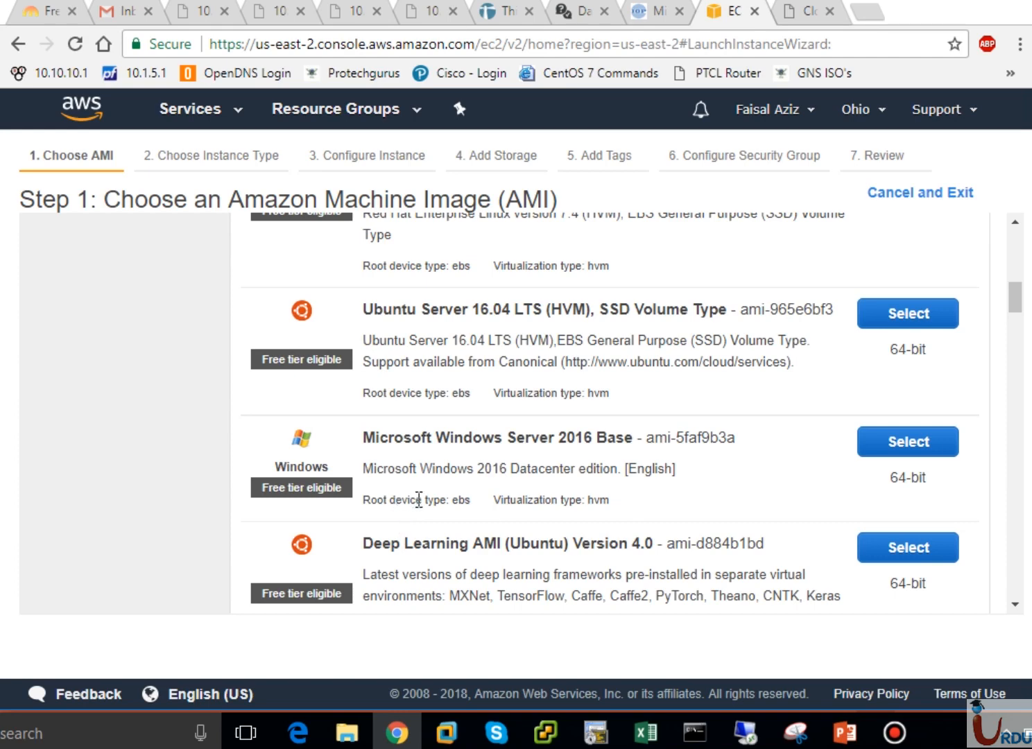
click(945, 443)
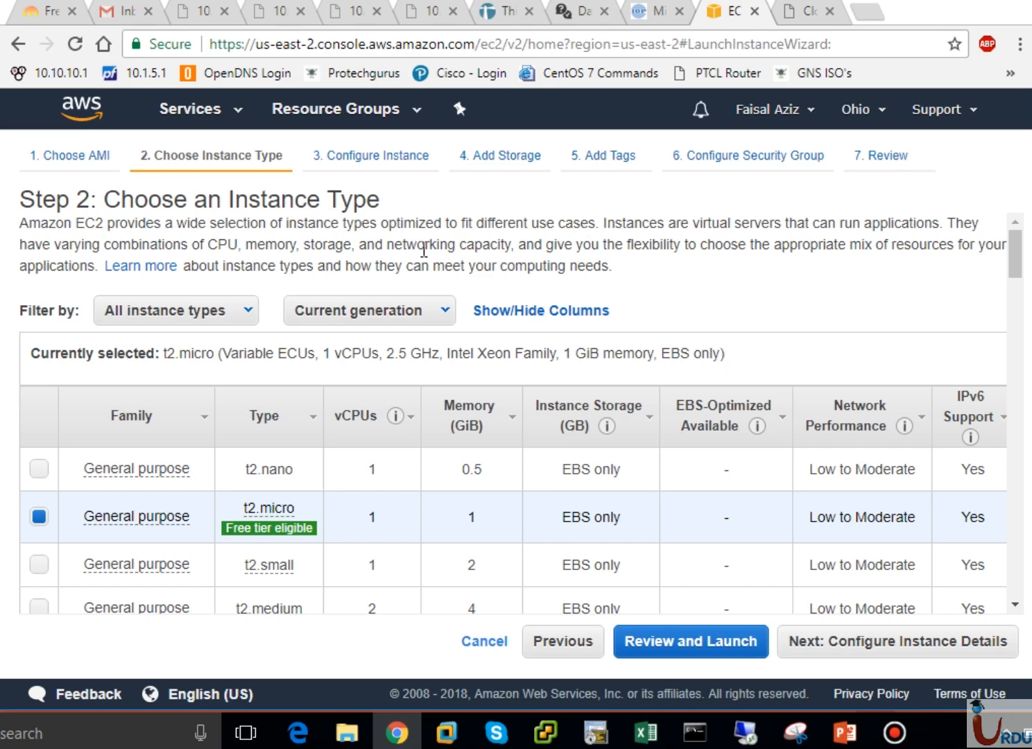
drag(1019, 244, 1019, 253)
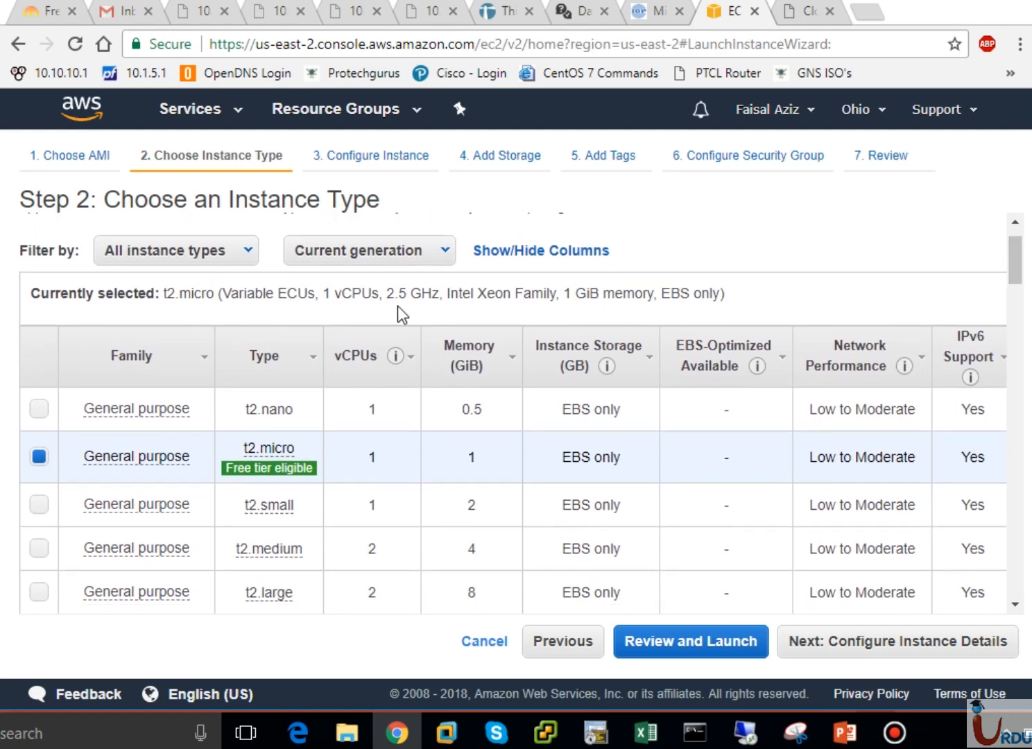
click(245, 254)
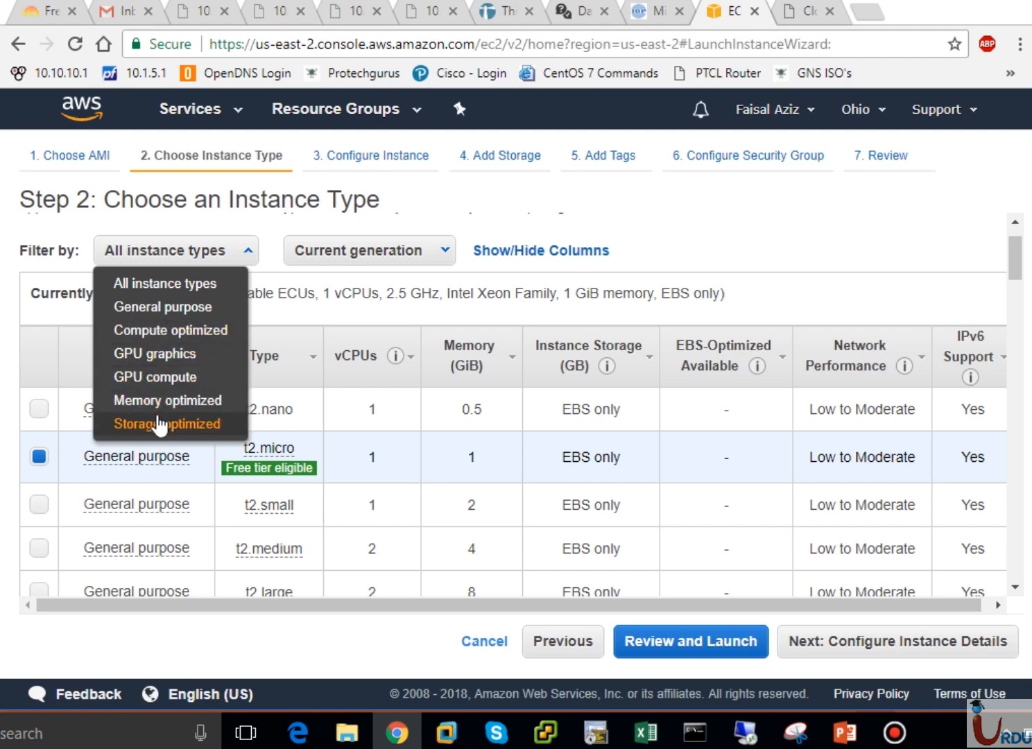
click(785, 298)
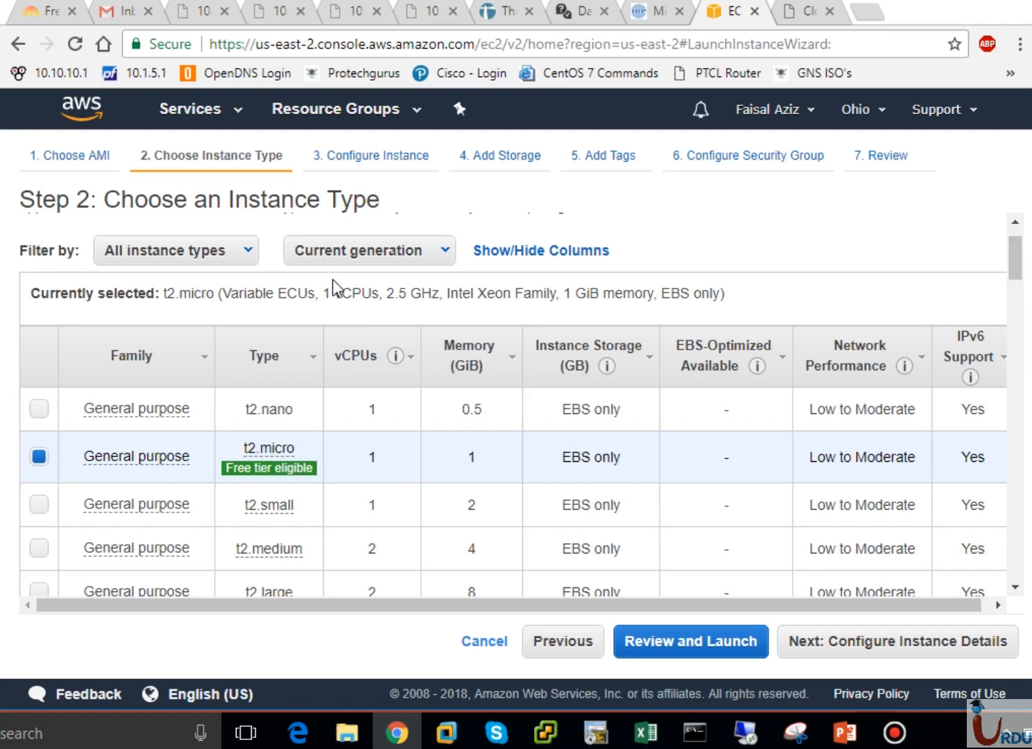
drag(1017, 274, 1017, 428)
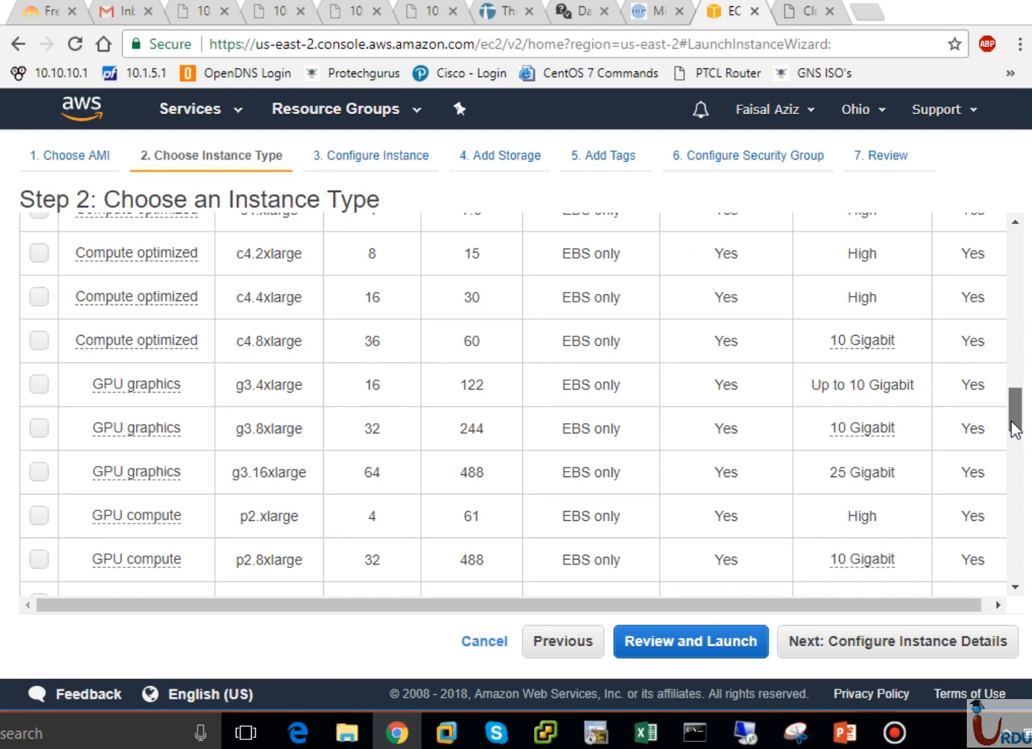
drag(1016, 428, 1005, 571)
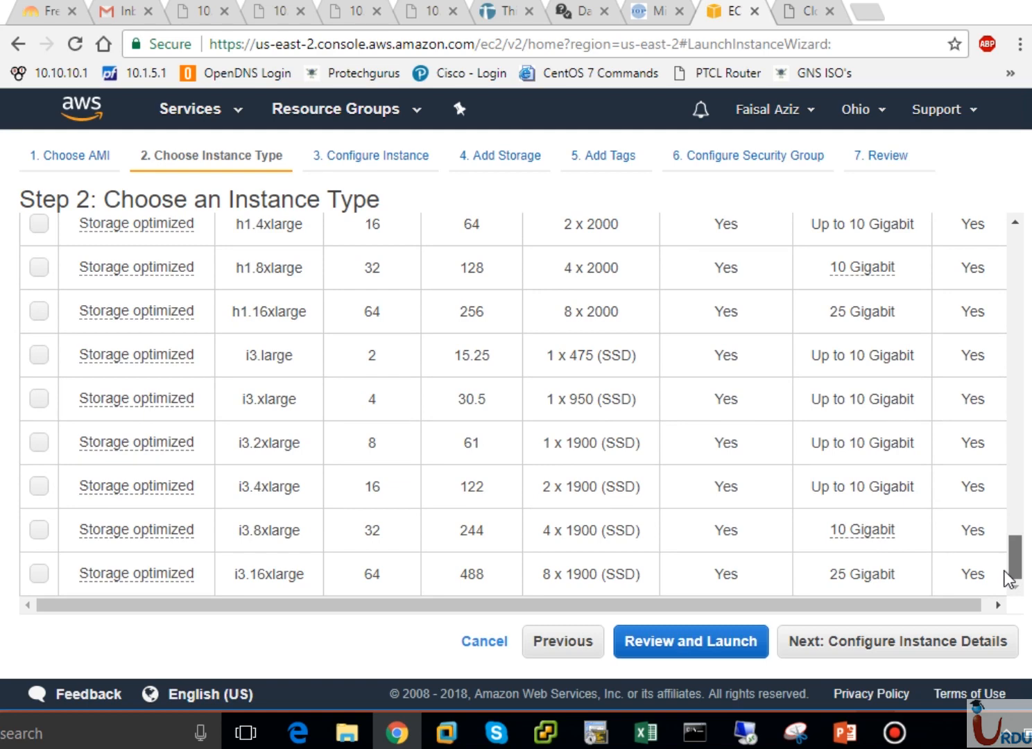
drag(1008, 578, 1022, 254)
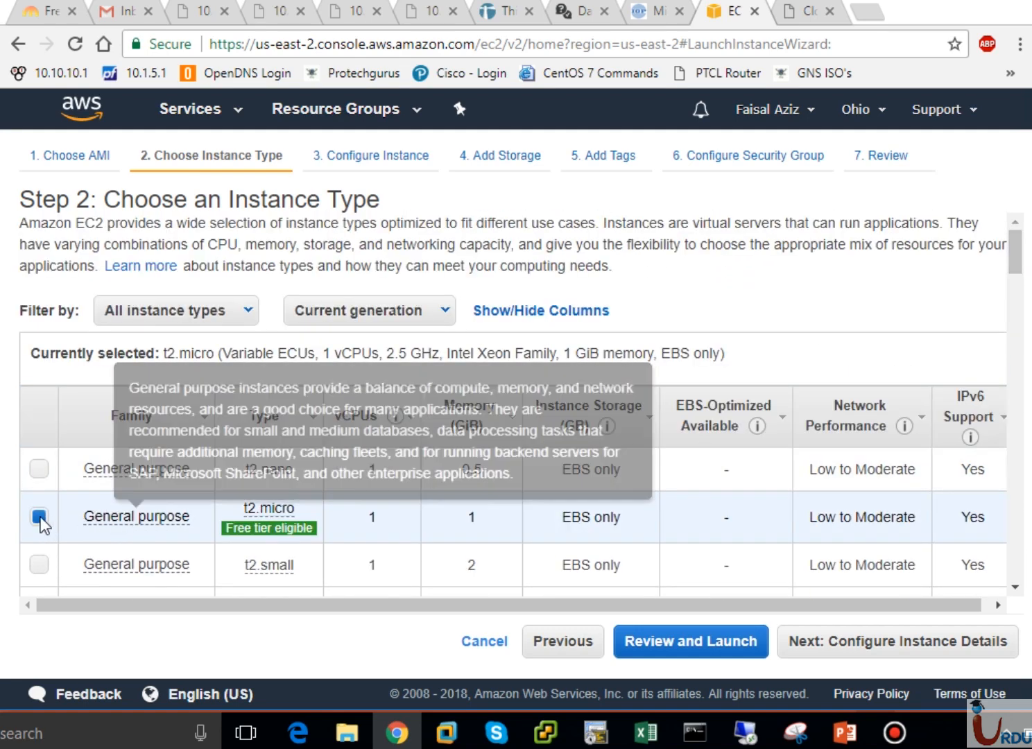
click(39, 469)
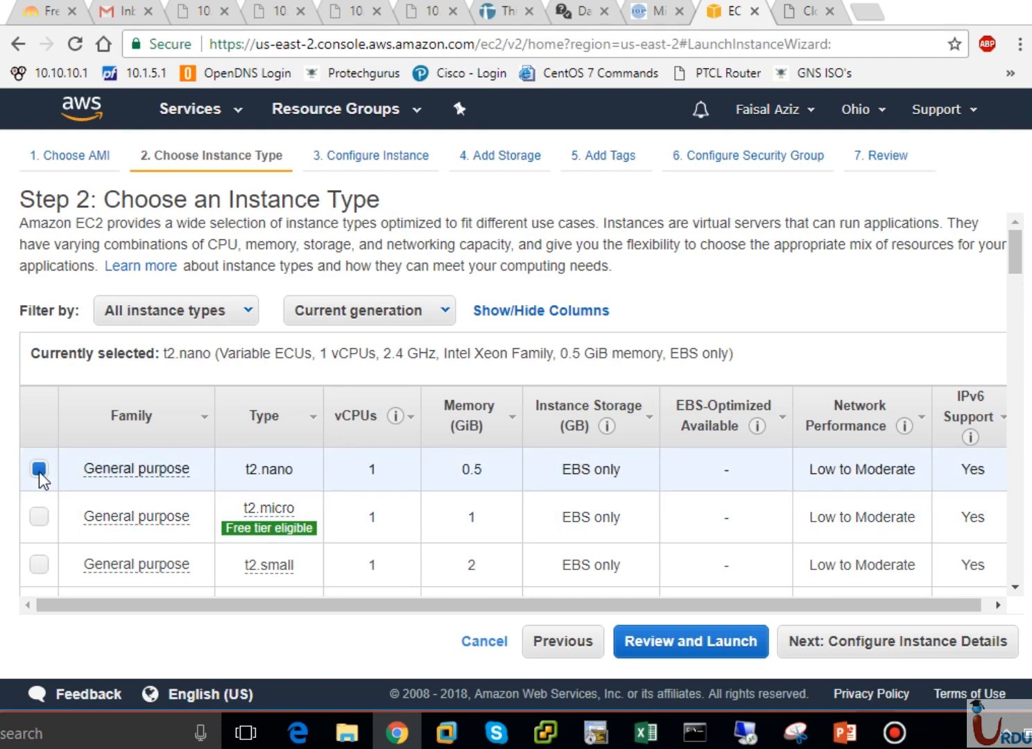
click(37, 519)
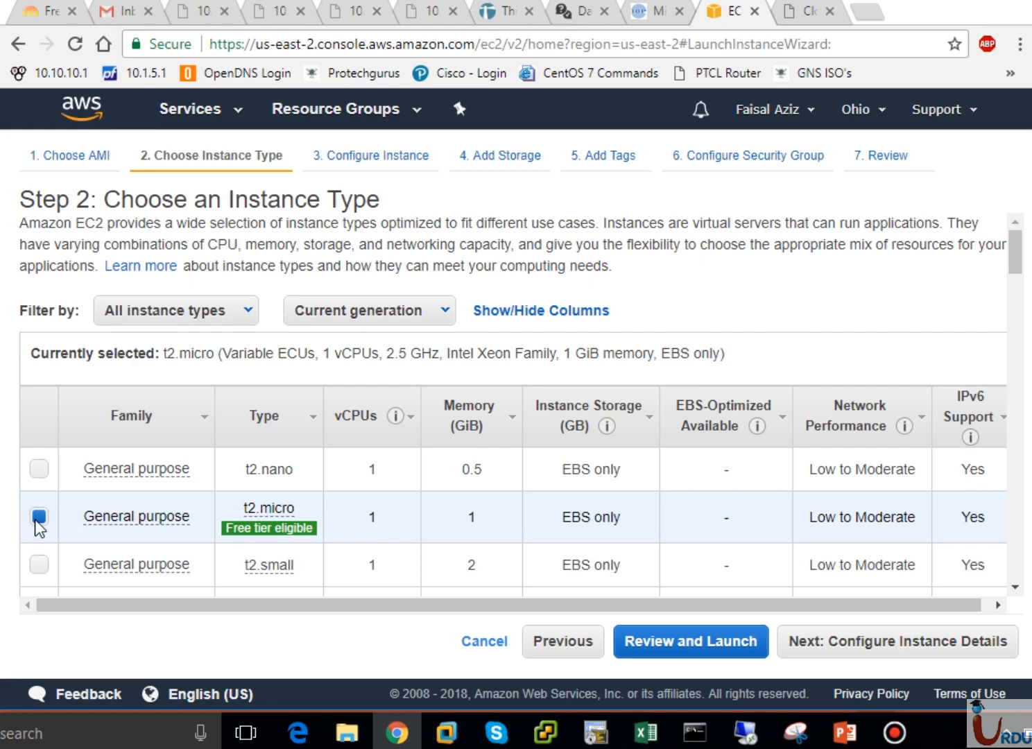
mouse_move(279, 538)
drag(165, 354, 732, 361)
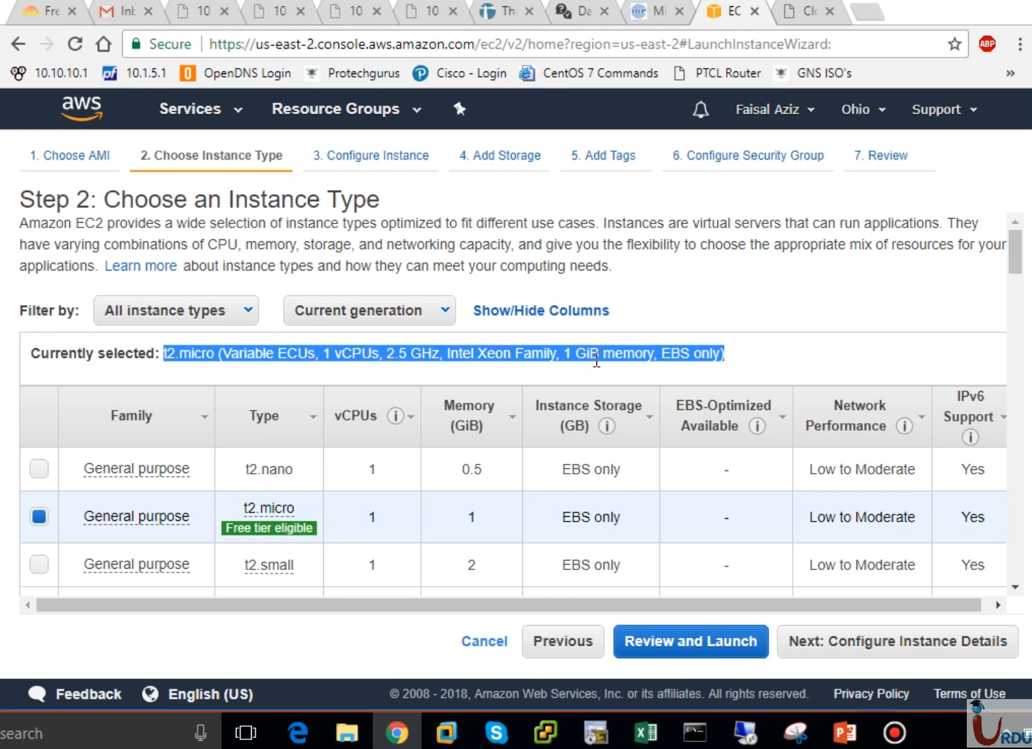
click(619, 355)
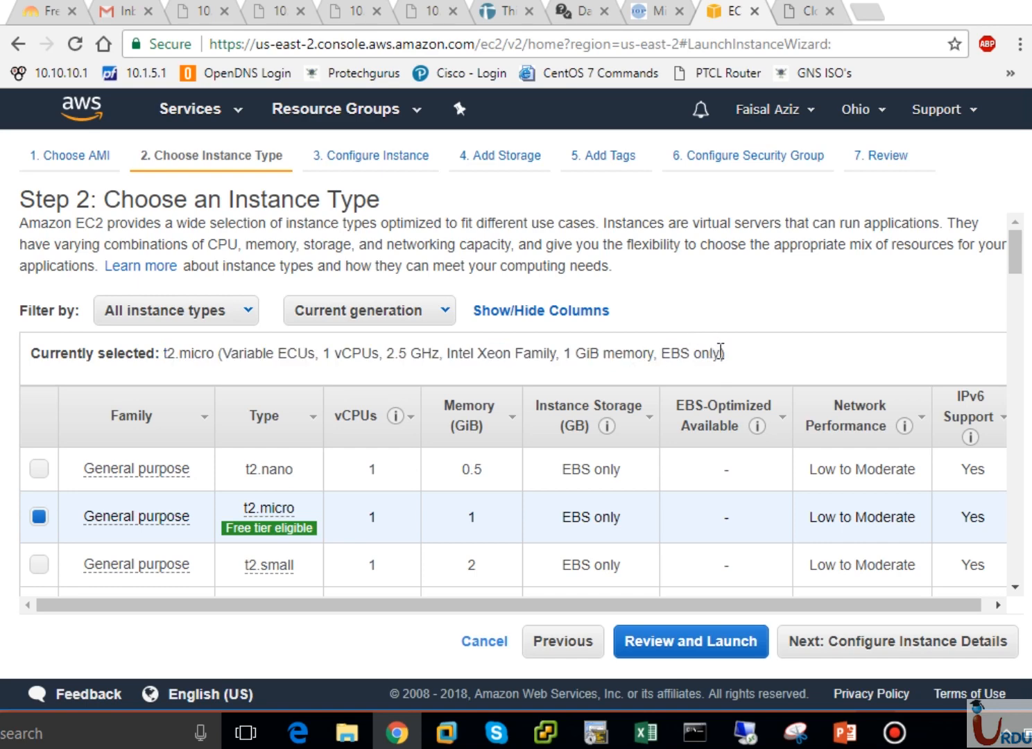
drag(722, 353, 665, 356)
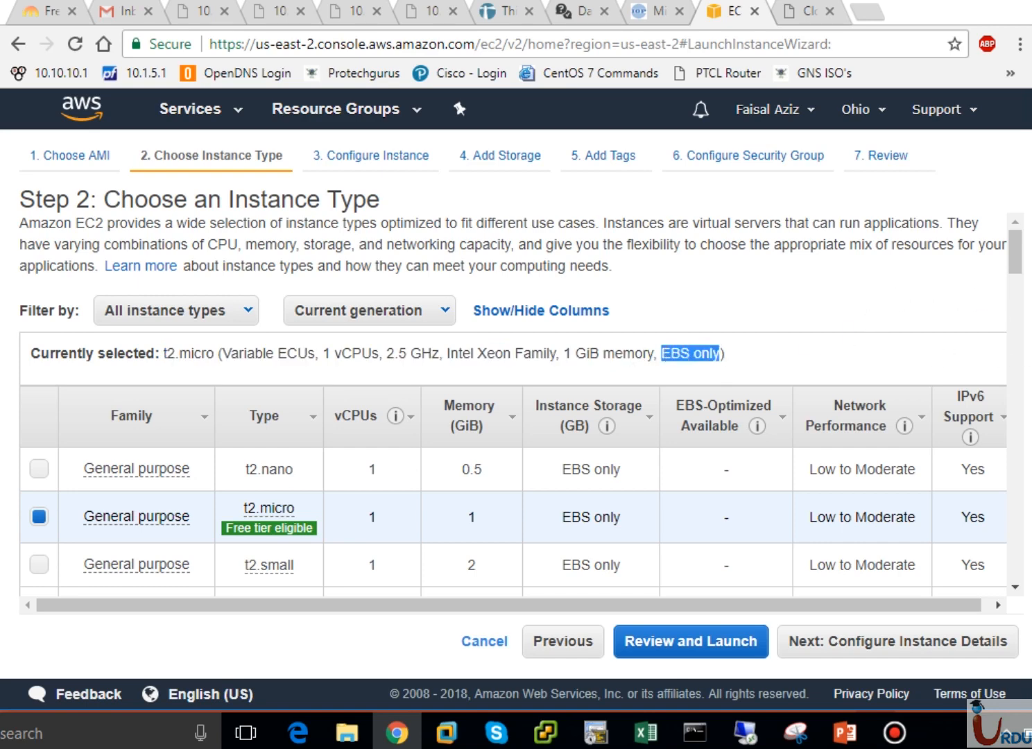
scroll(1020, 427, down, 15)
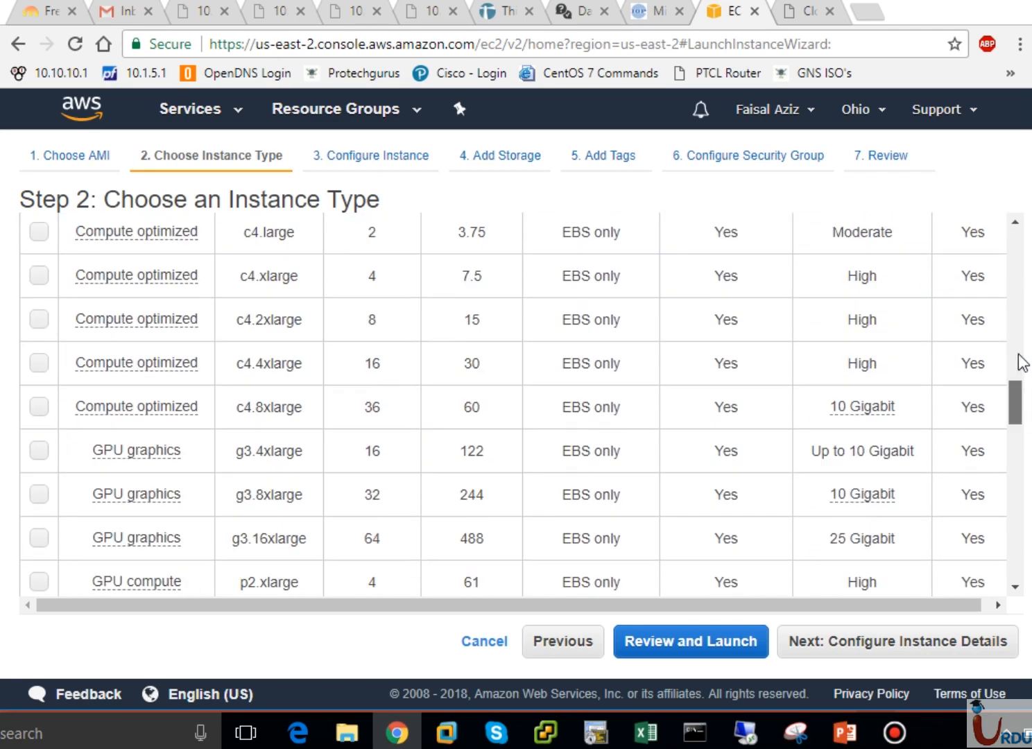
scroll(1020, 361, up, 15)
Filter instance types to Memory optimized and choose x1.32xlarge
click(188, 318)
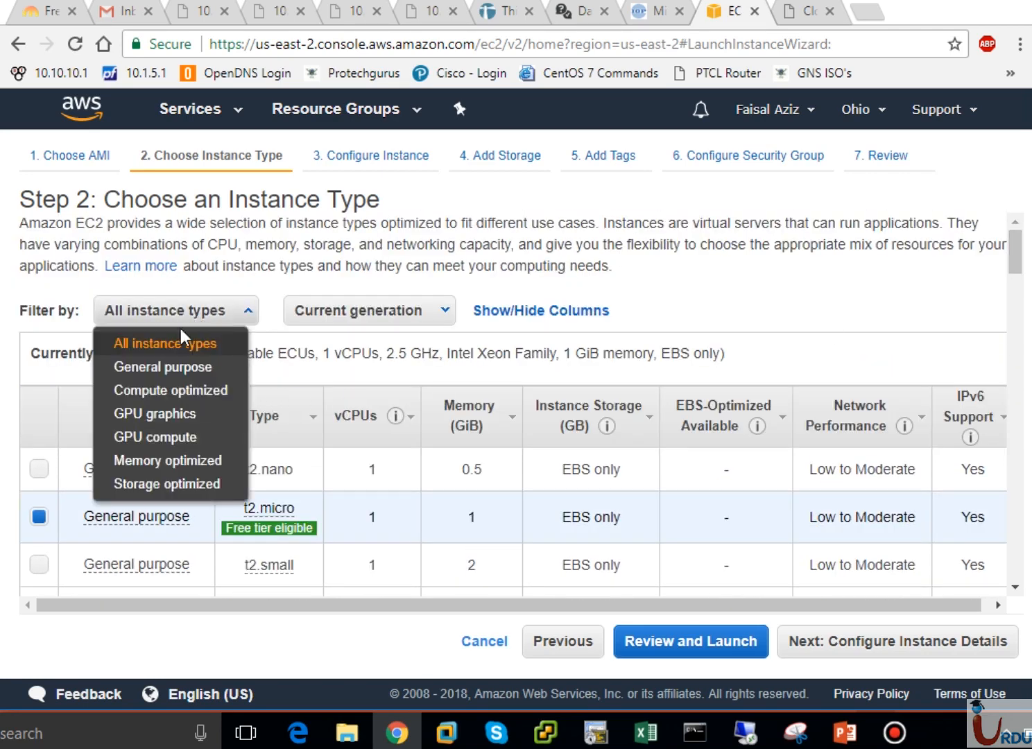
click(167, 461)
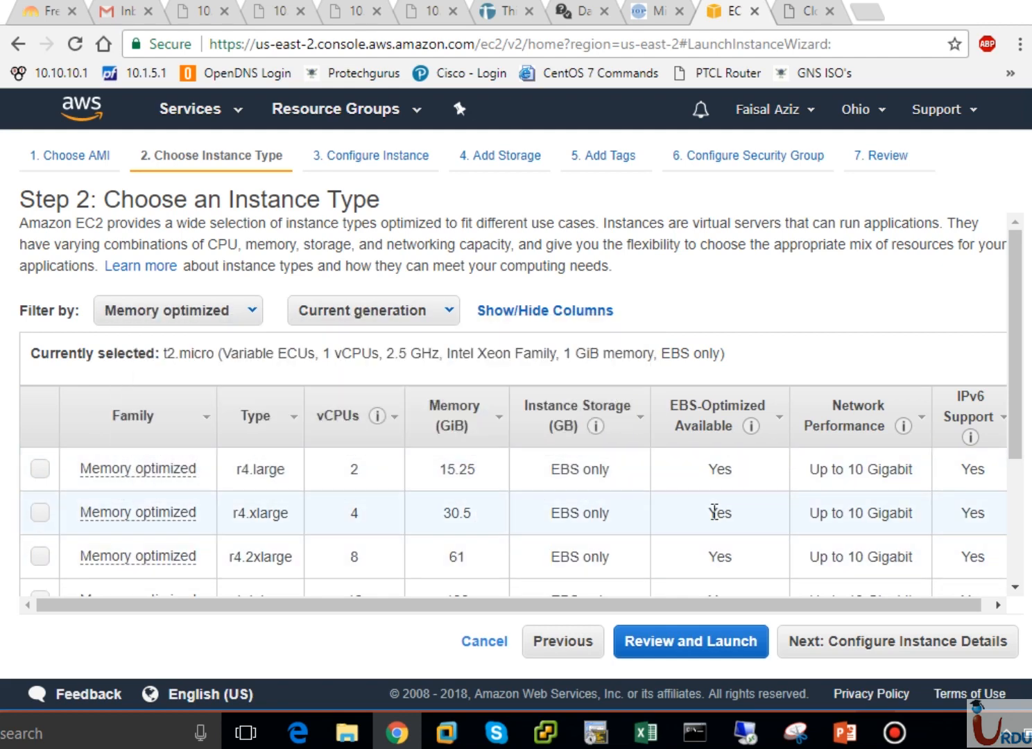
click(1017, 482)
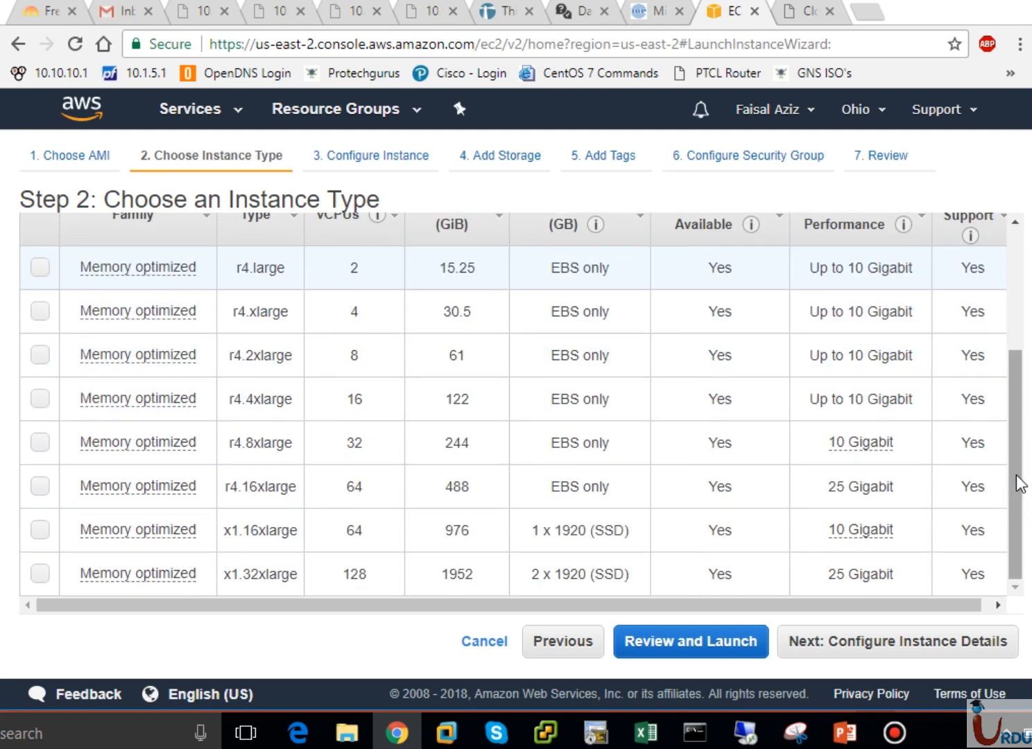
click(40, 575)
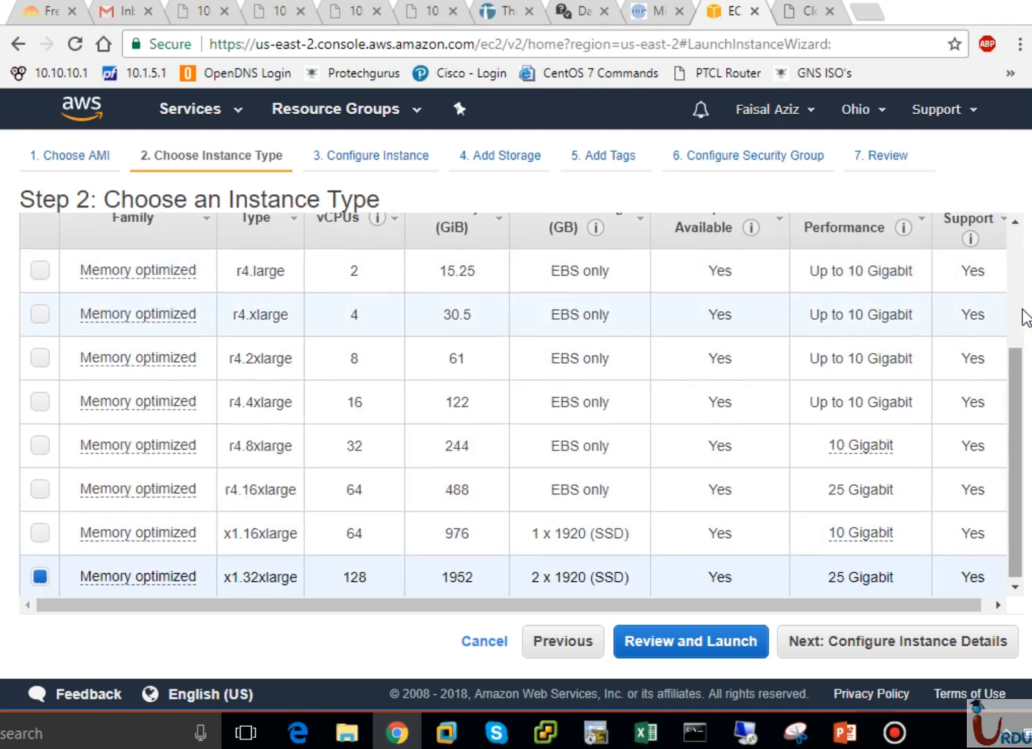
Review x1.32xlarge's specs: 128 vCPUs, 2.3 GHz, 1952 GiB memory, 1920 GiB storage
scroll(1025, 317, up, 3)
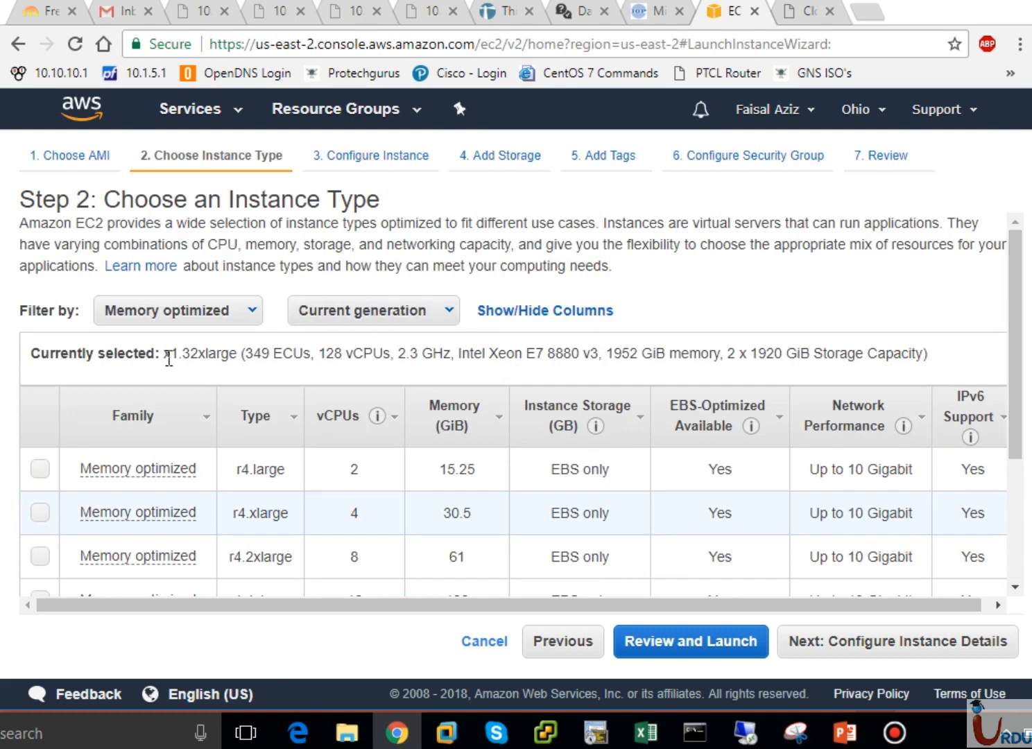
drag(164, 357, 315, 354)
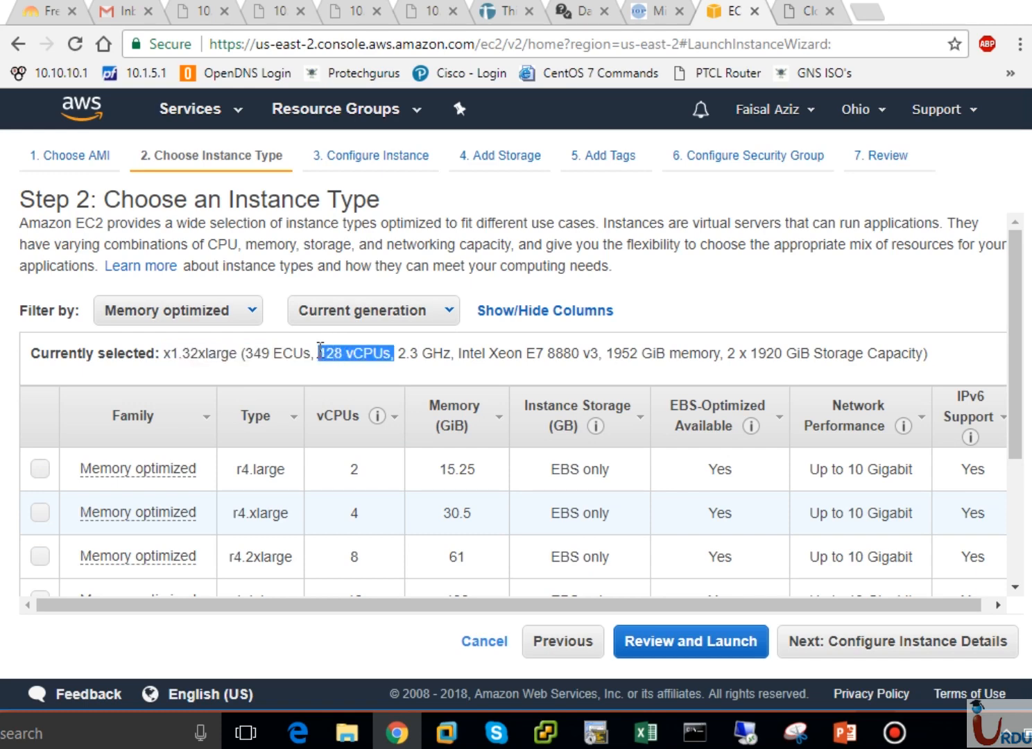
click(401, 358)
drag(399, 353, 582, 357)
click(479, 353)
click(601, 357)
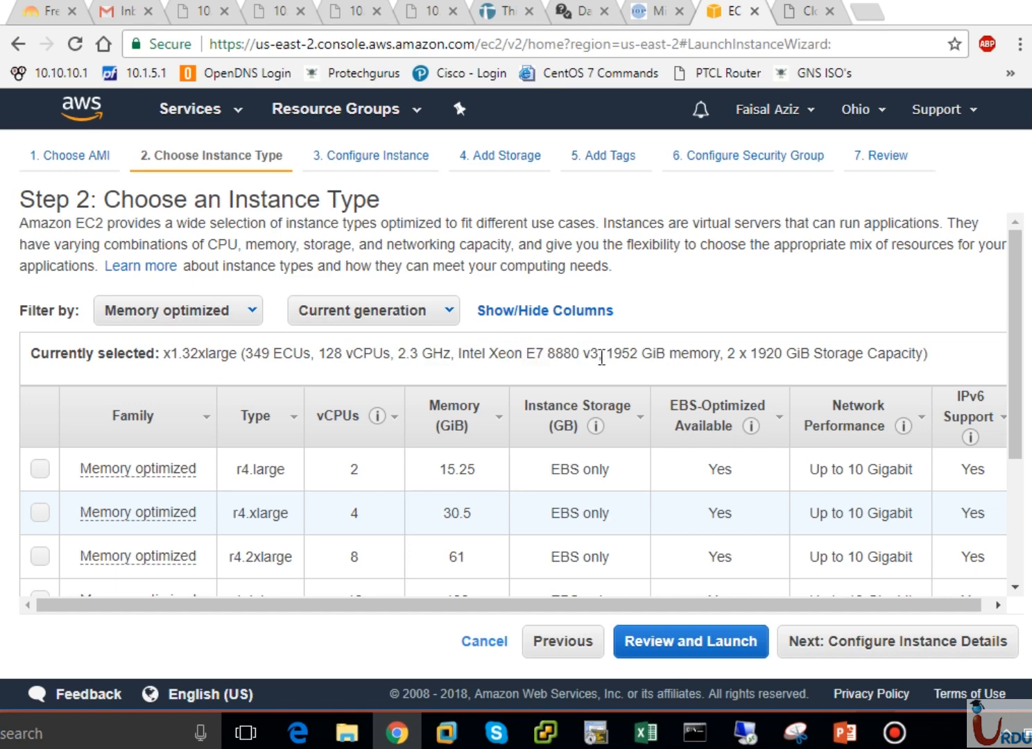
drag(608, 355, 722, 357)
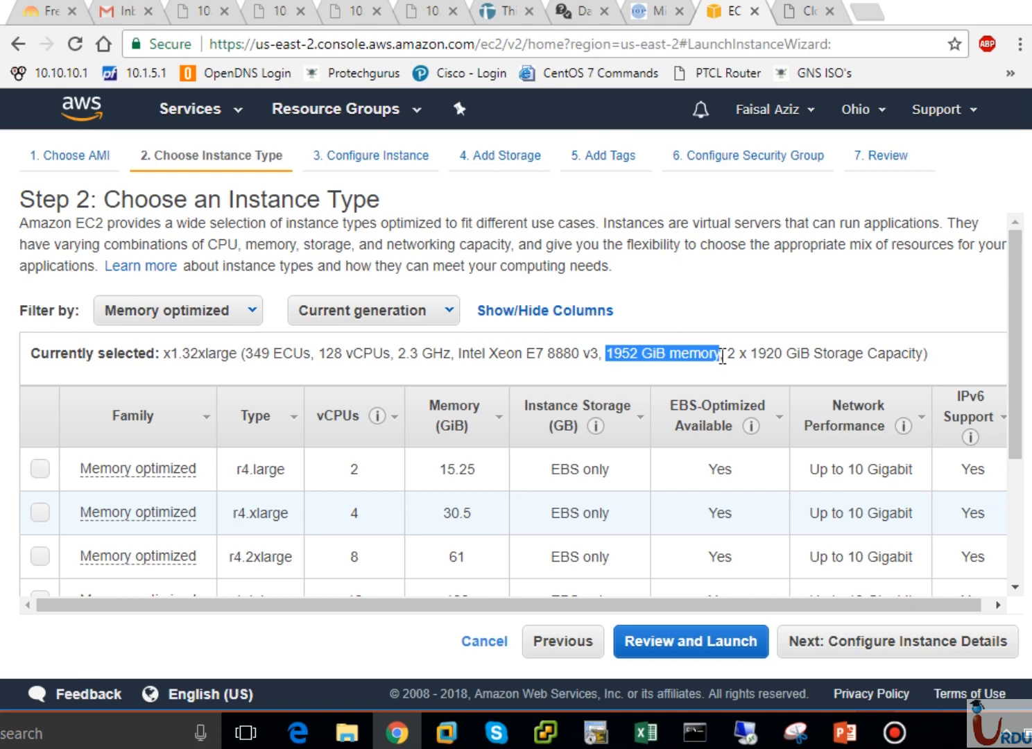
click(723, 357)
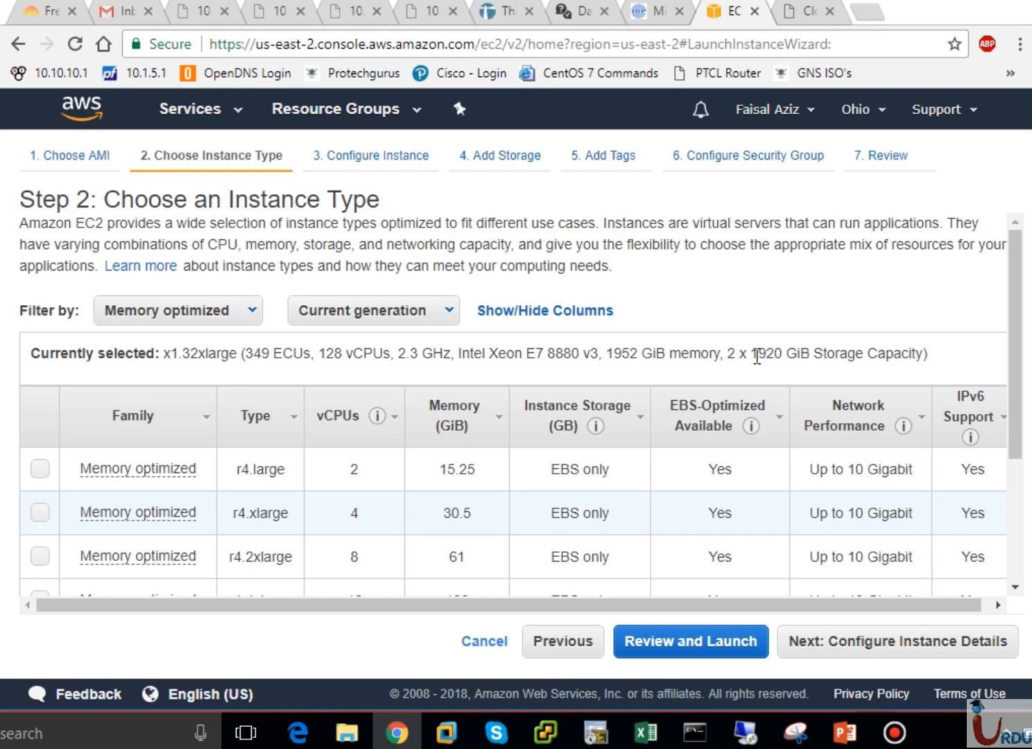
drag(755, 355, 823, 356)
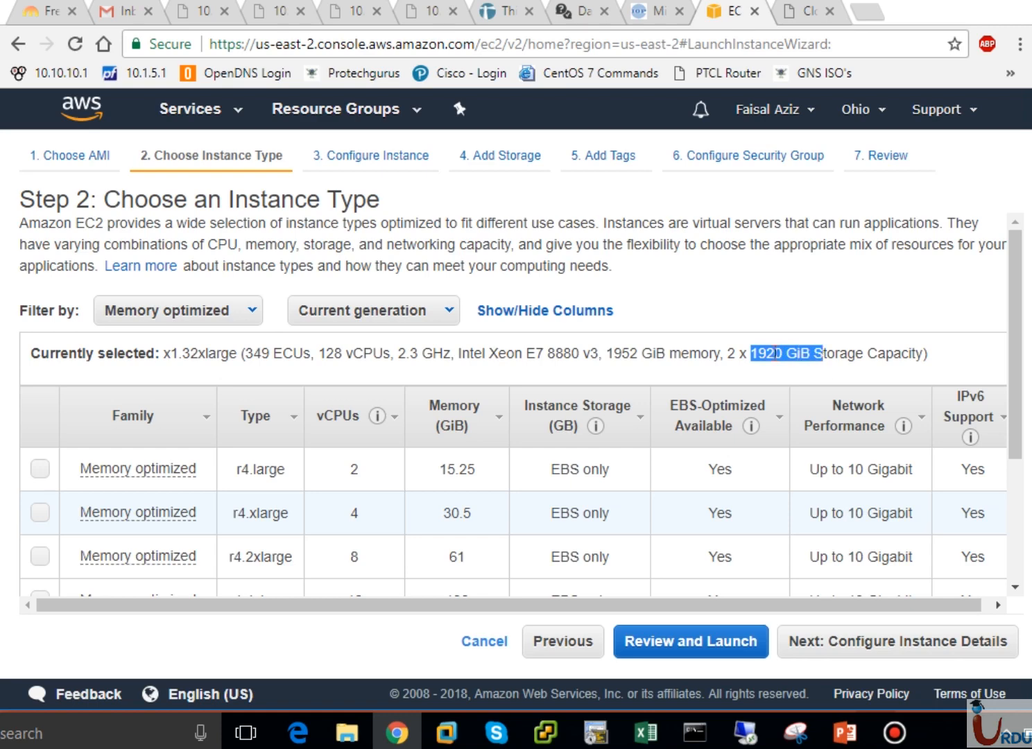
click(816, 354)
scroll(1017, 484, down, 3)
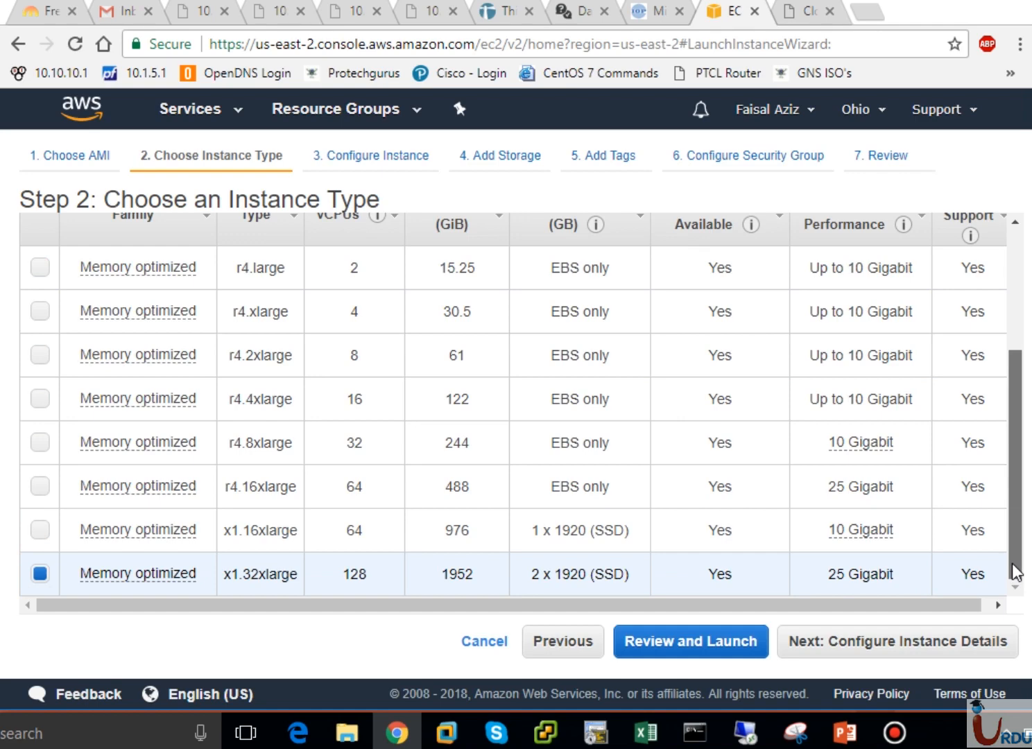
drag(1014, 572, 1017, 402)
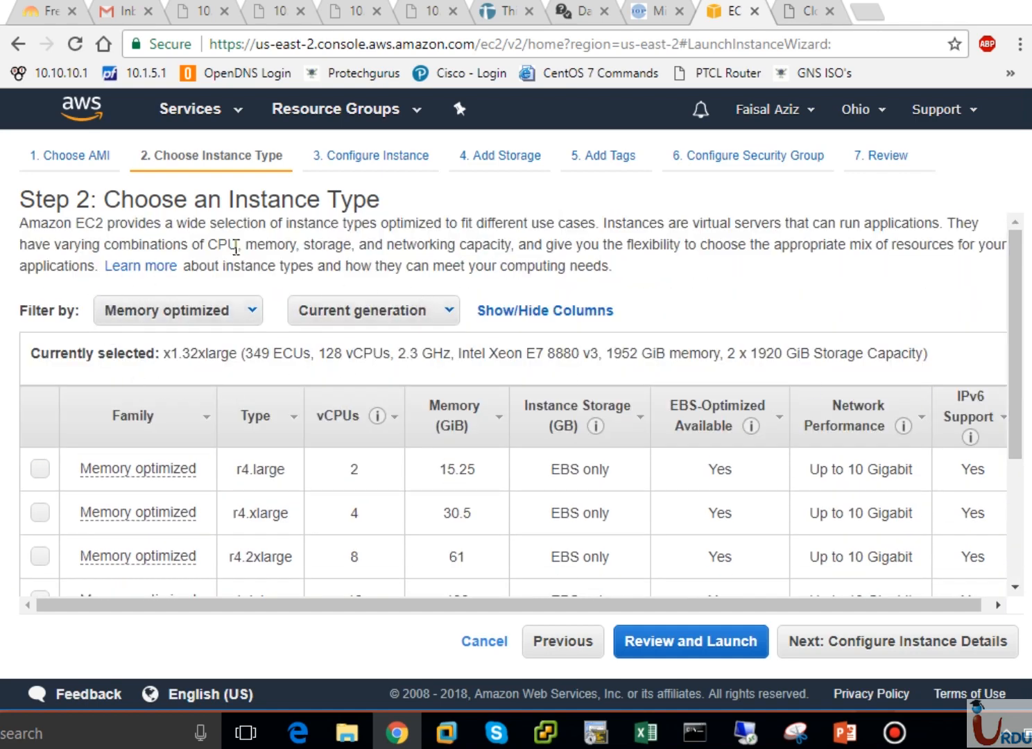
Filter the instance list to all instance types and all generations, with t2.micro reselected
click(208, 314)
click(193, 343)
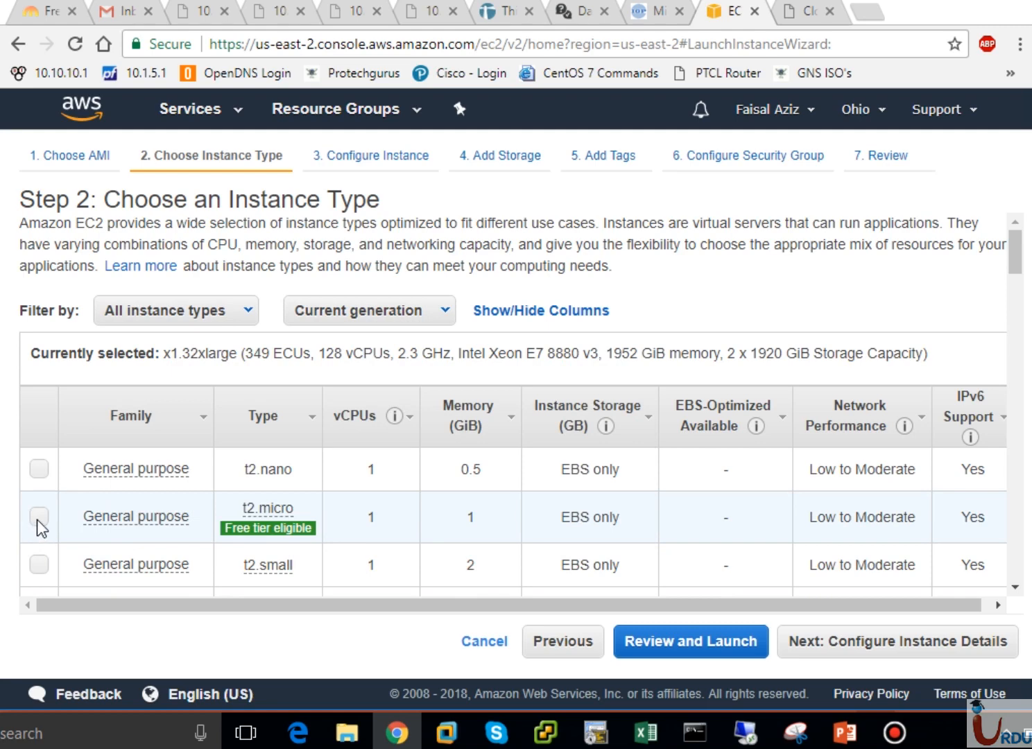
click(38, 517)
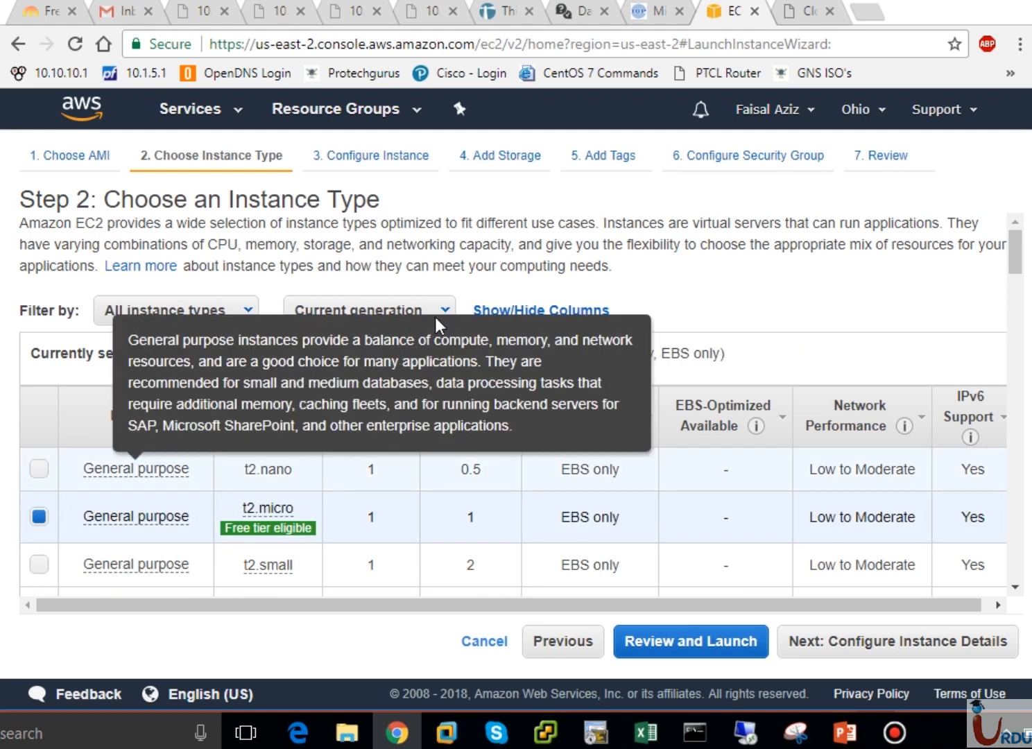
click(437, 312)
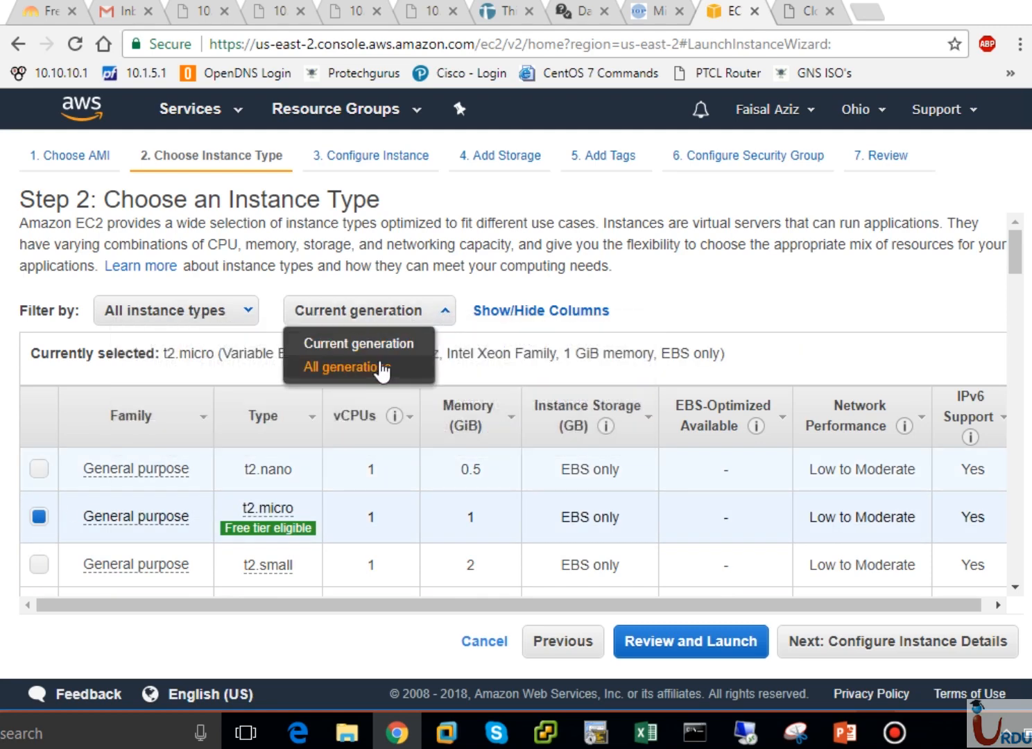
click(451, 318)
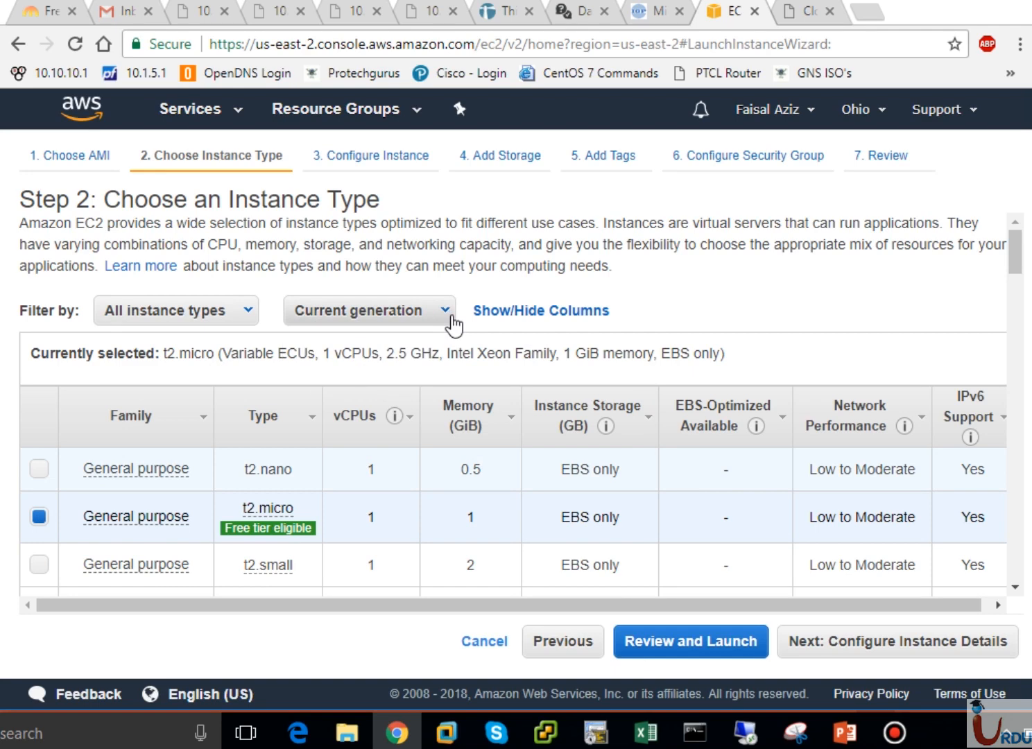
click(454, 325)
click(394, 364)
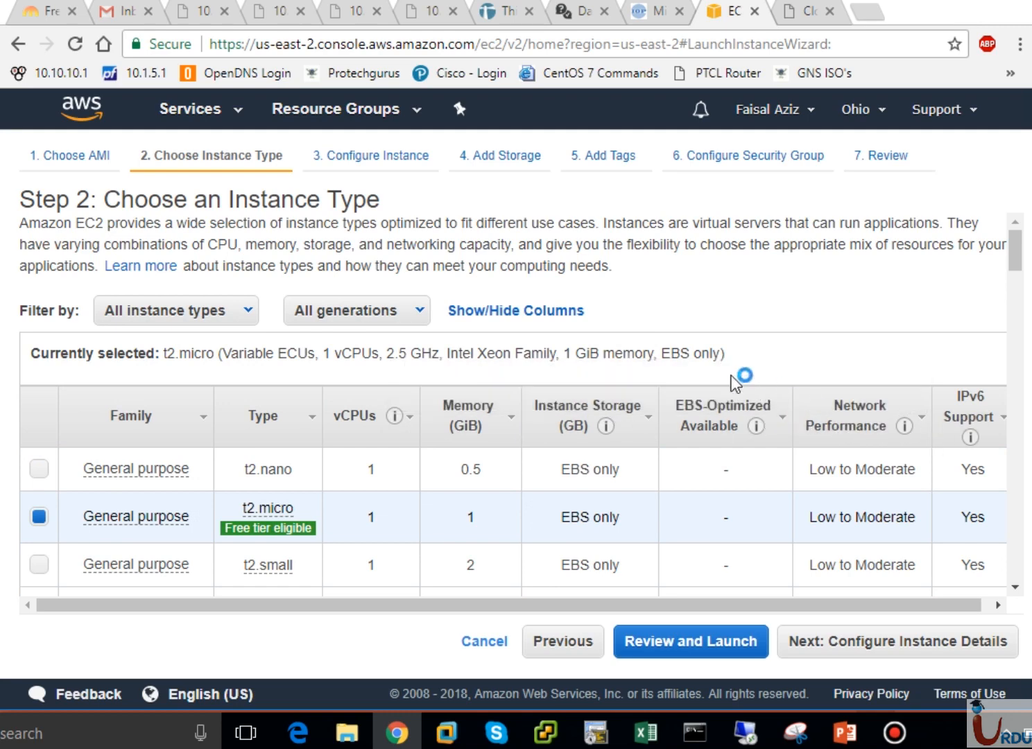
Hide the IPv6 Support column in the instance type table, then scroll the list and back up
click(532, 314)
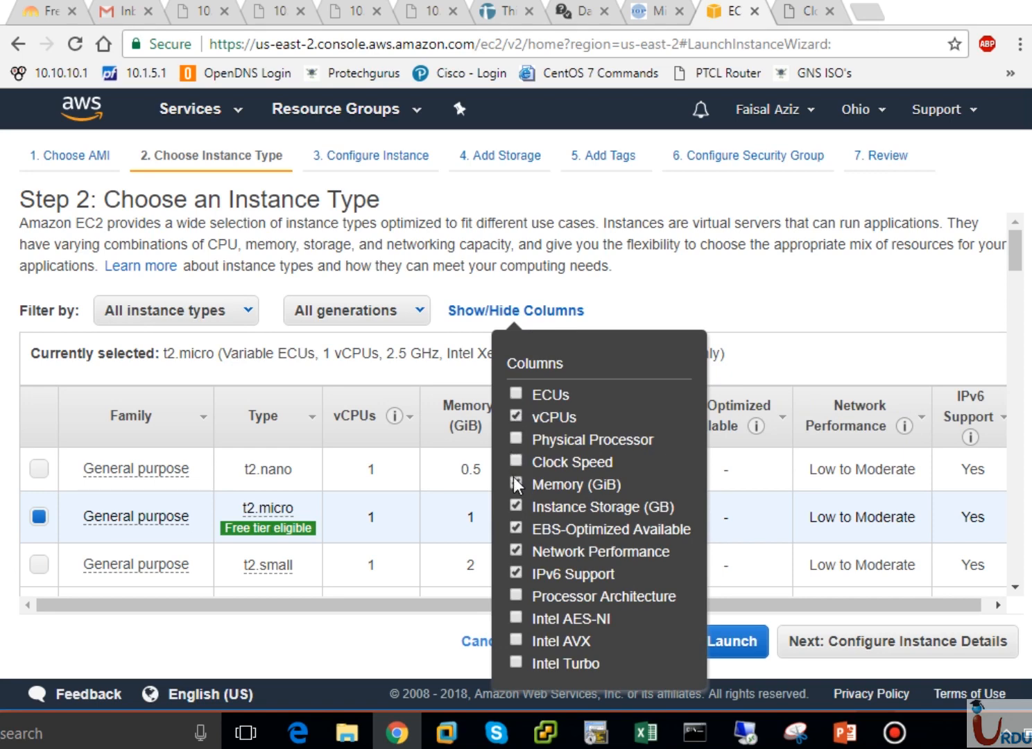
click(516, 571)
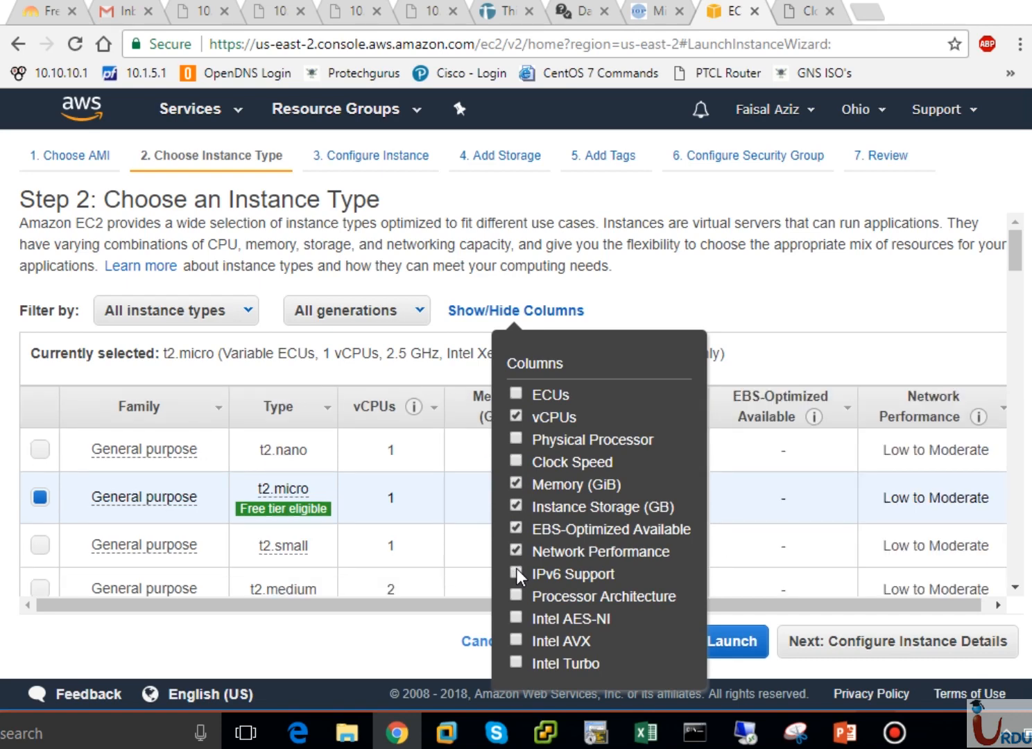
click(516, 571)
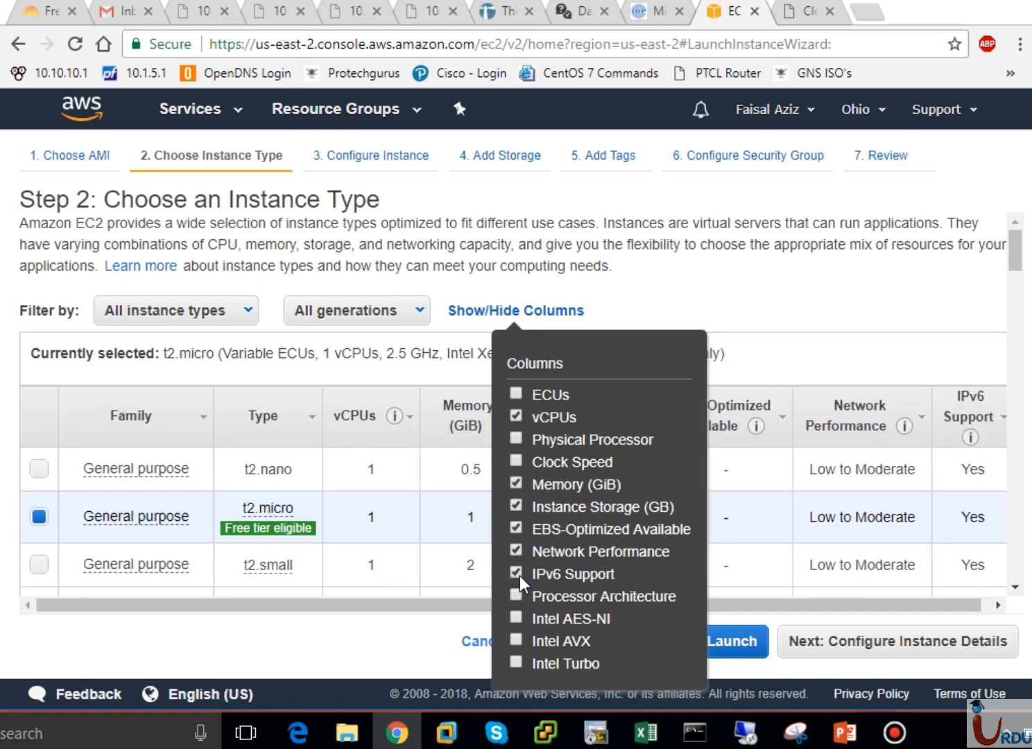
click(516, 573)
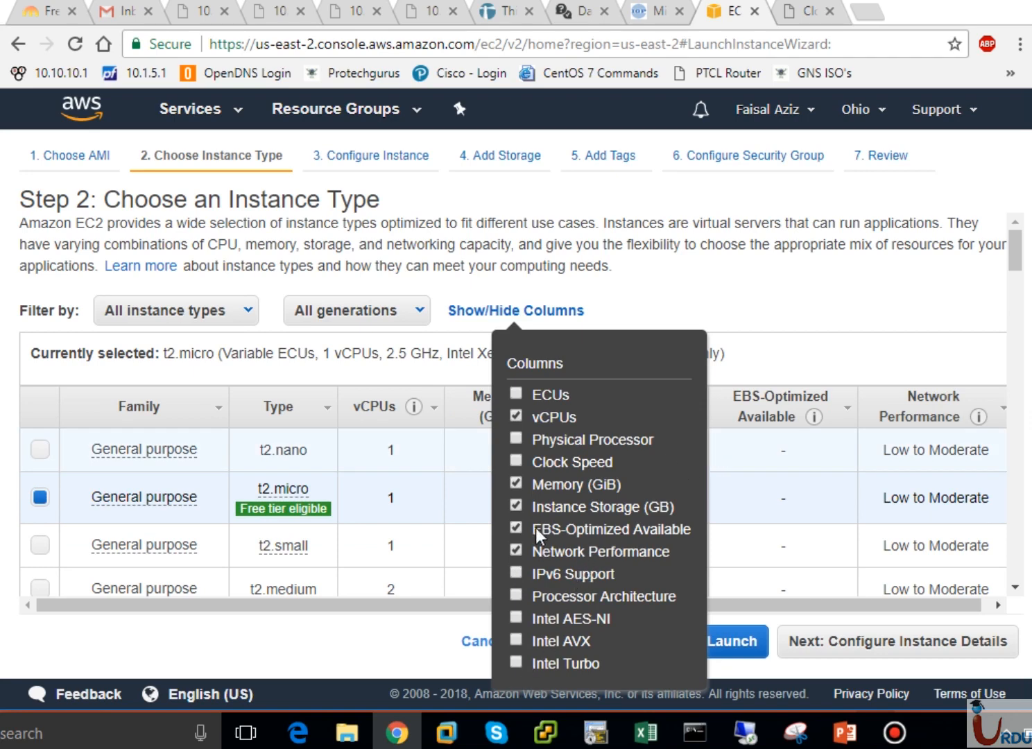
click(792, 290)
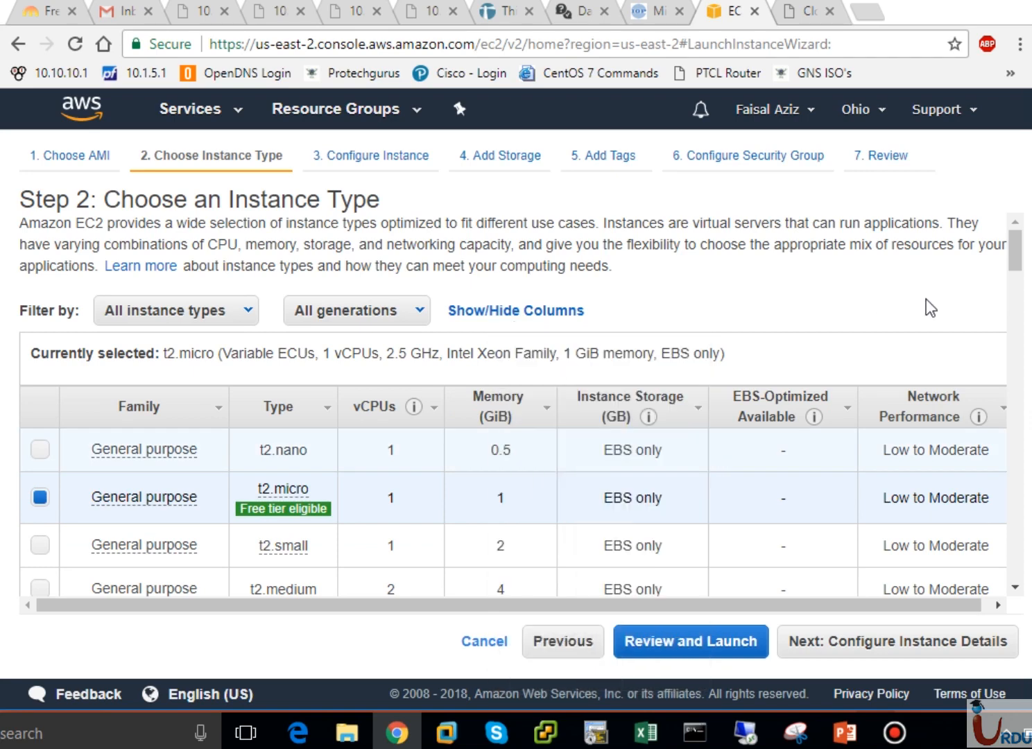
scroll(1021, 302, down, 5)
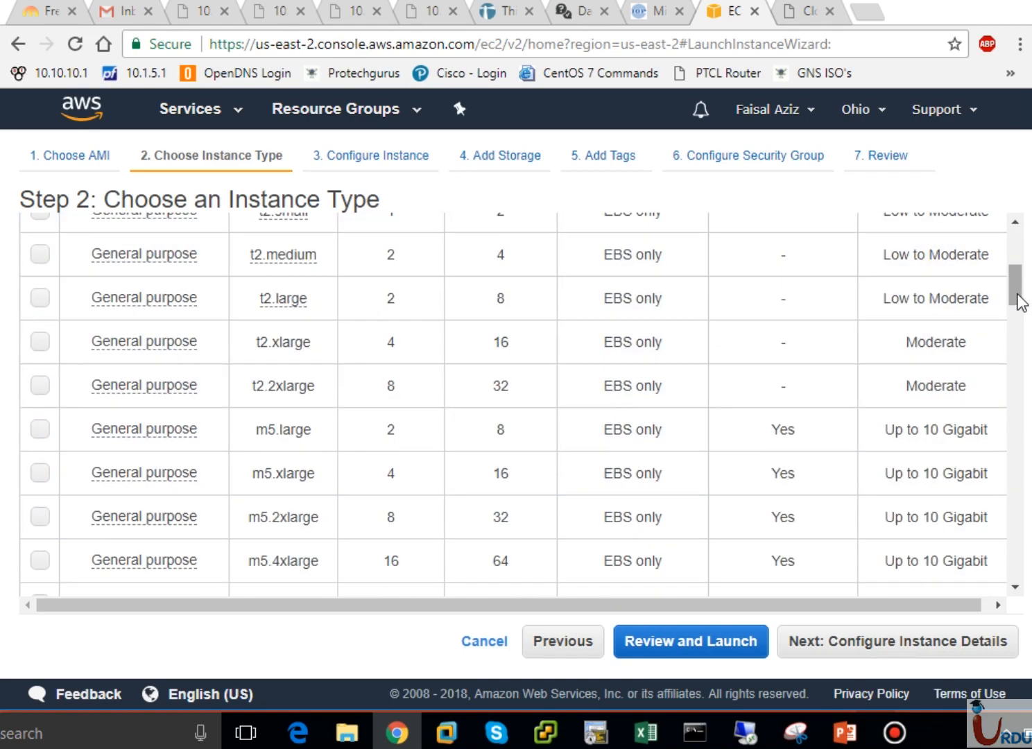
scroll(1021, 339, down, 20)
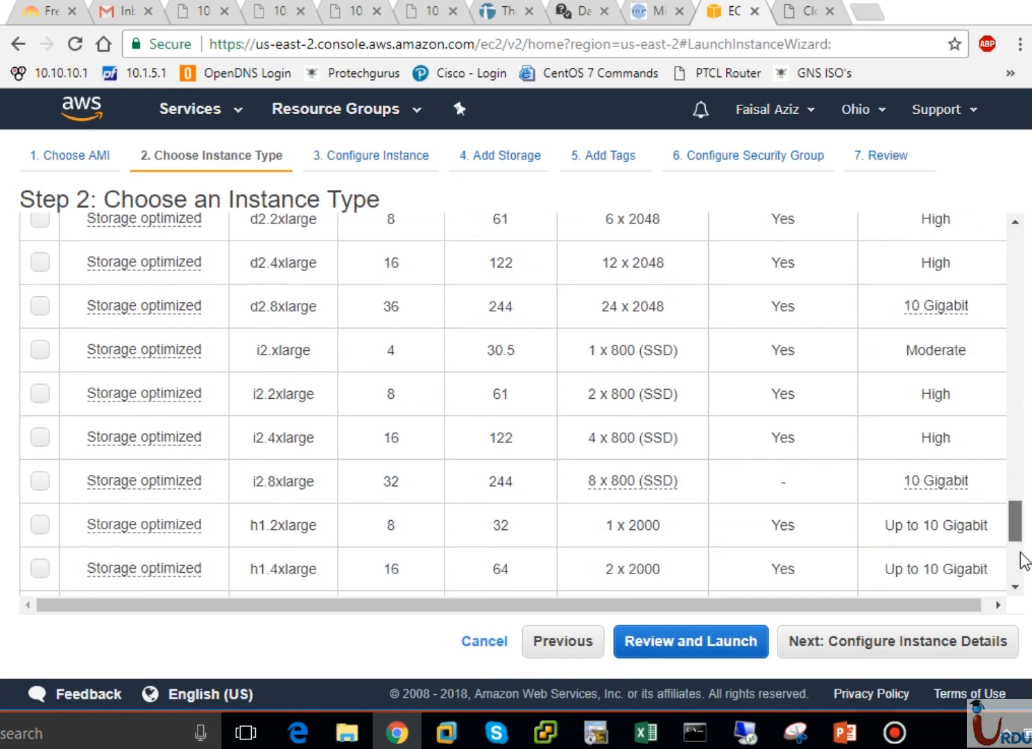
drag(1015, 531, 1015, 243)
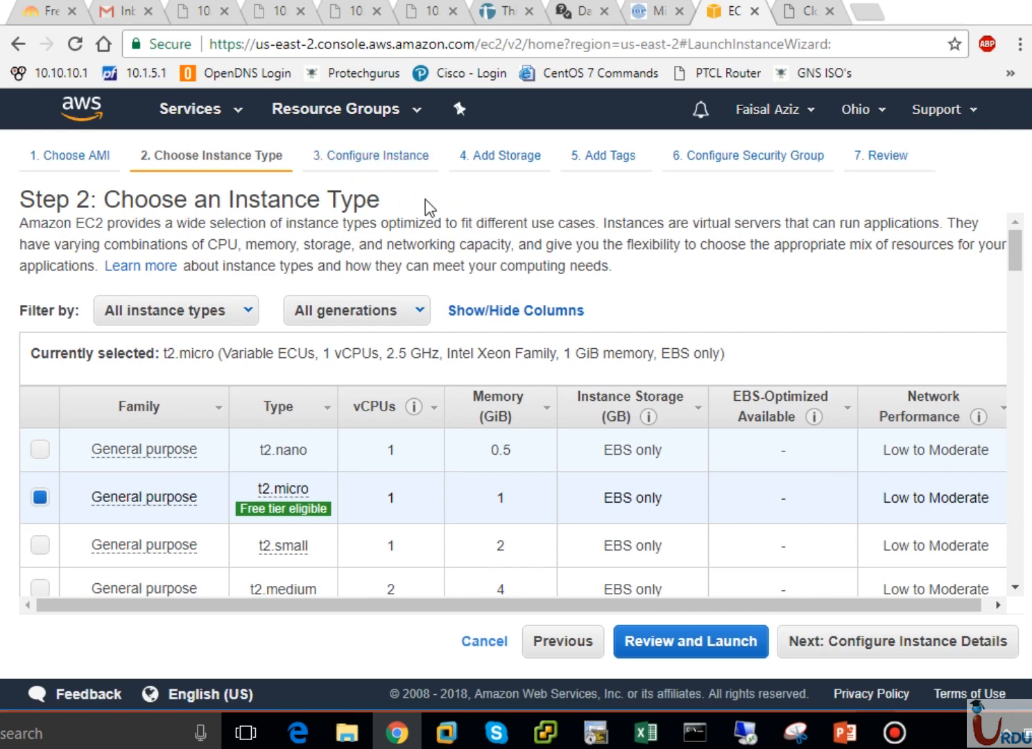
Continue to Configure Instance Details, keeping the number of instances at 1
click(961, 648)
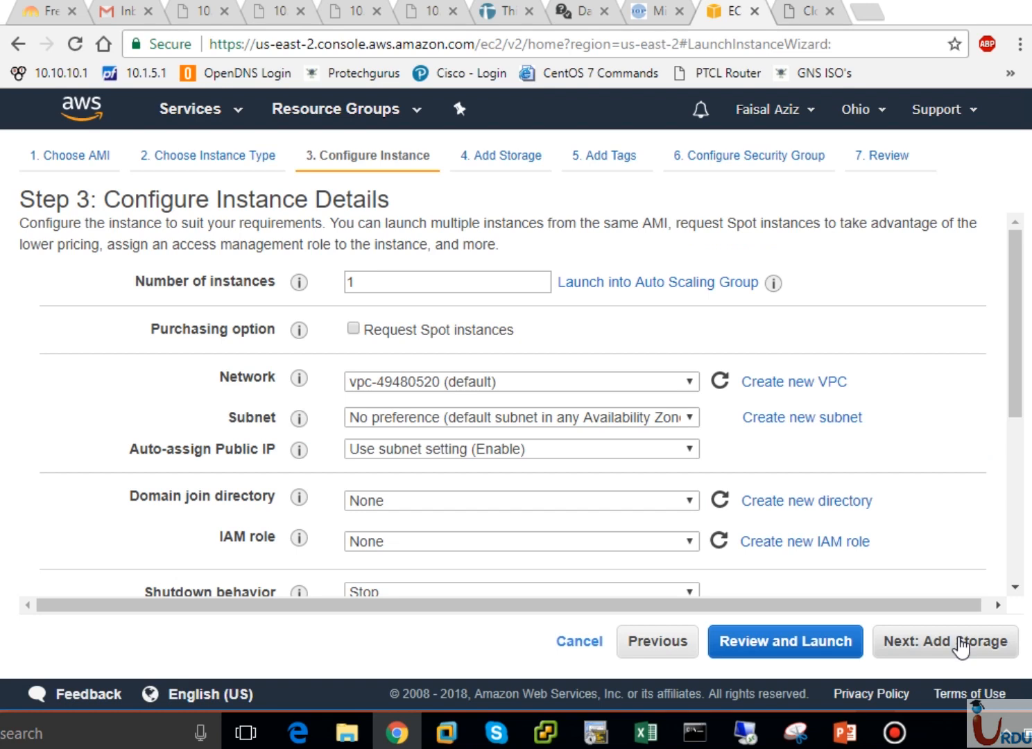
double_click(366, 283)
click(366, 283)
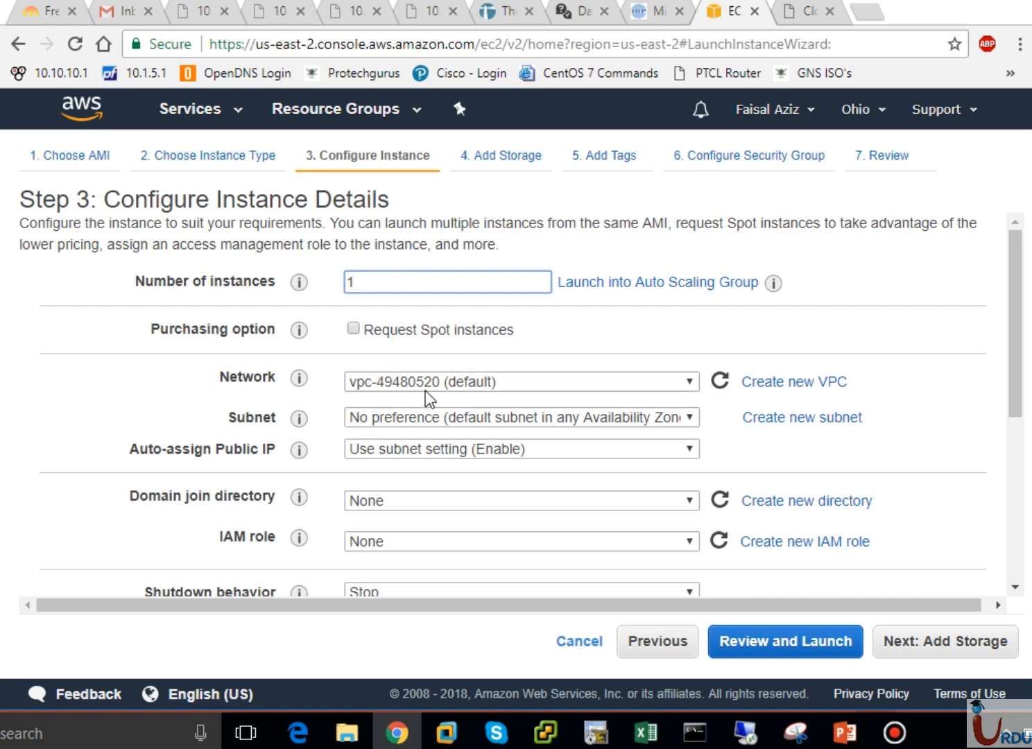
click(459, 383)
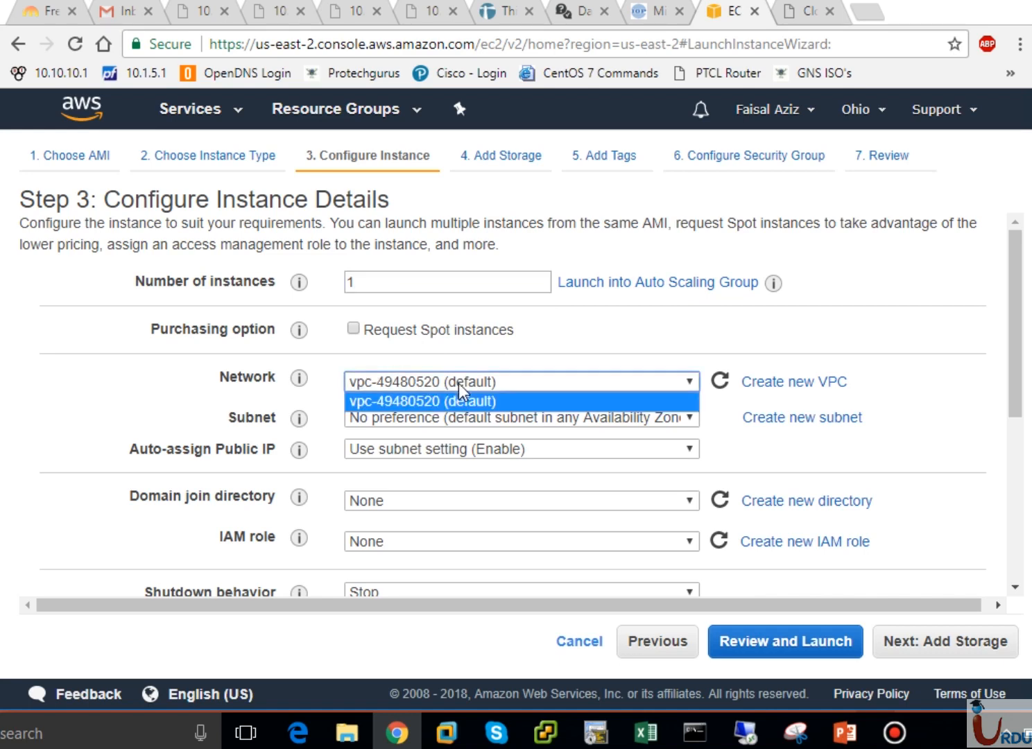
click(527, 380)
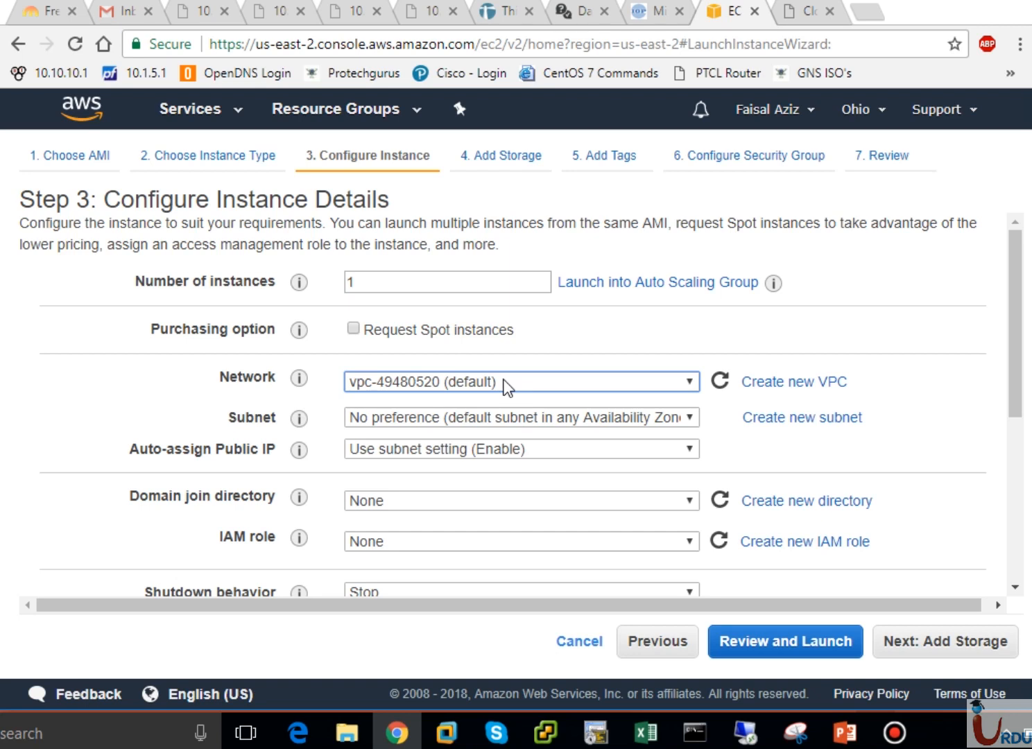
click(504, 416)
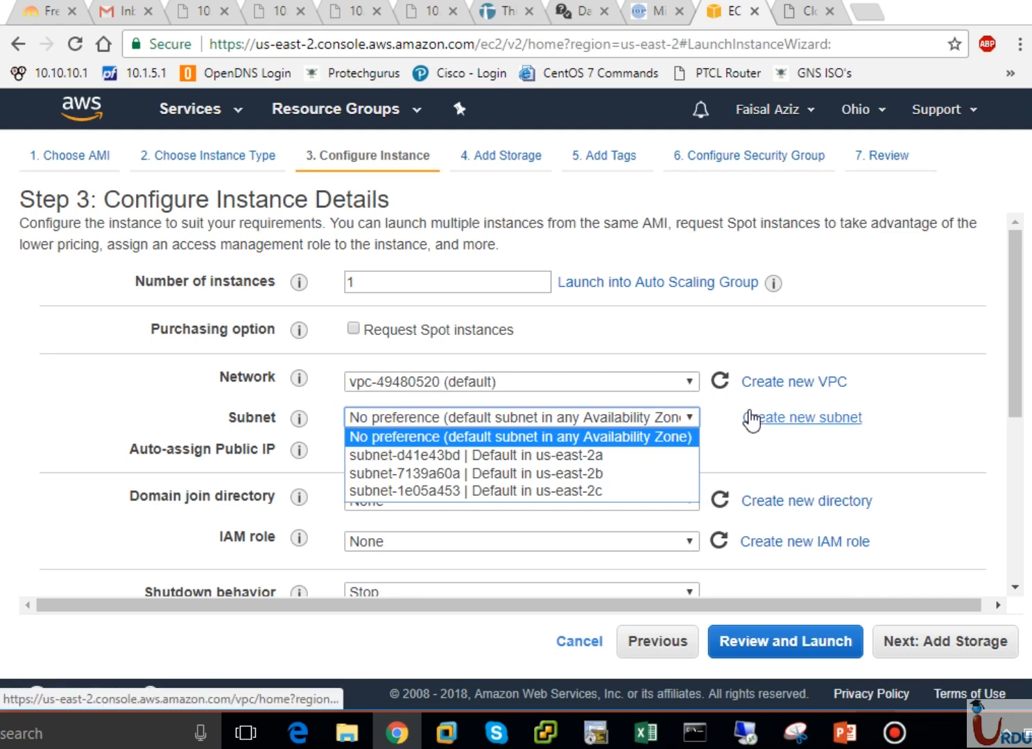
click(636, 417)
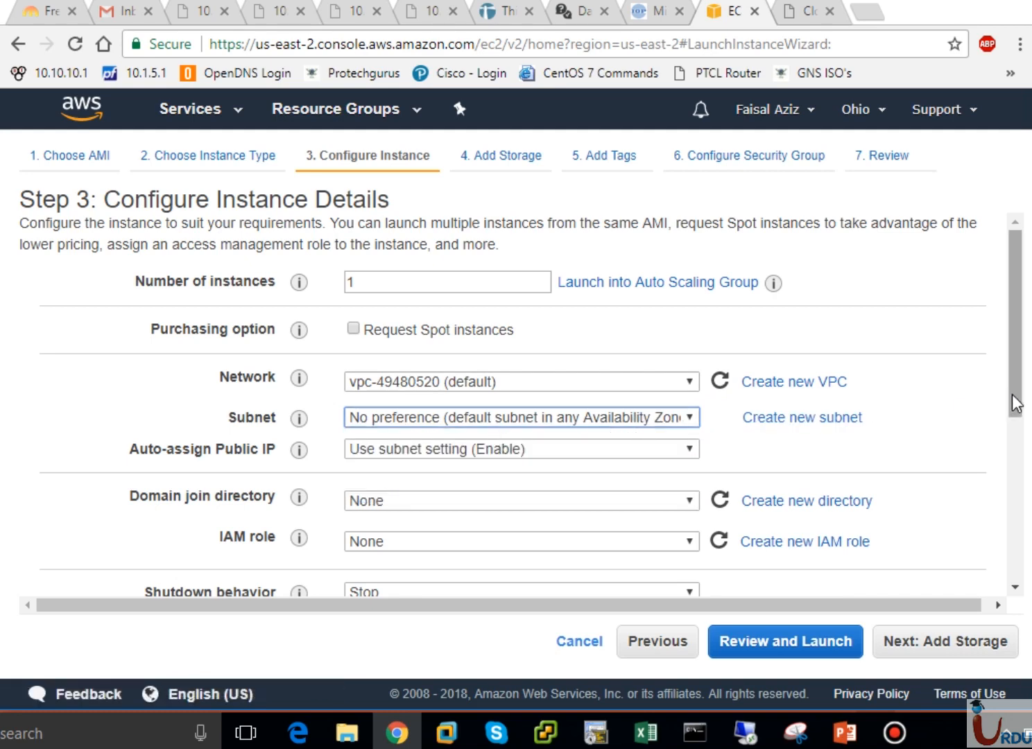
drag(1014, 403, 1014, 473)
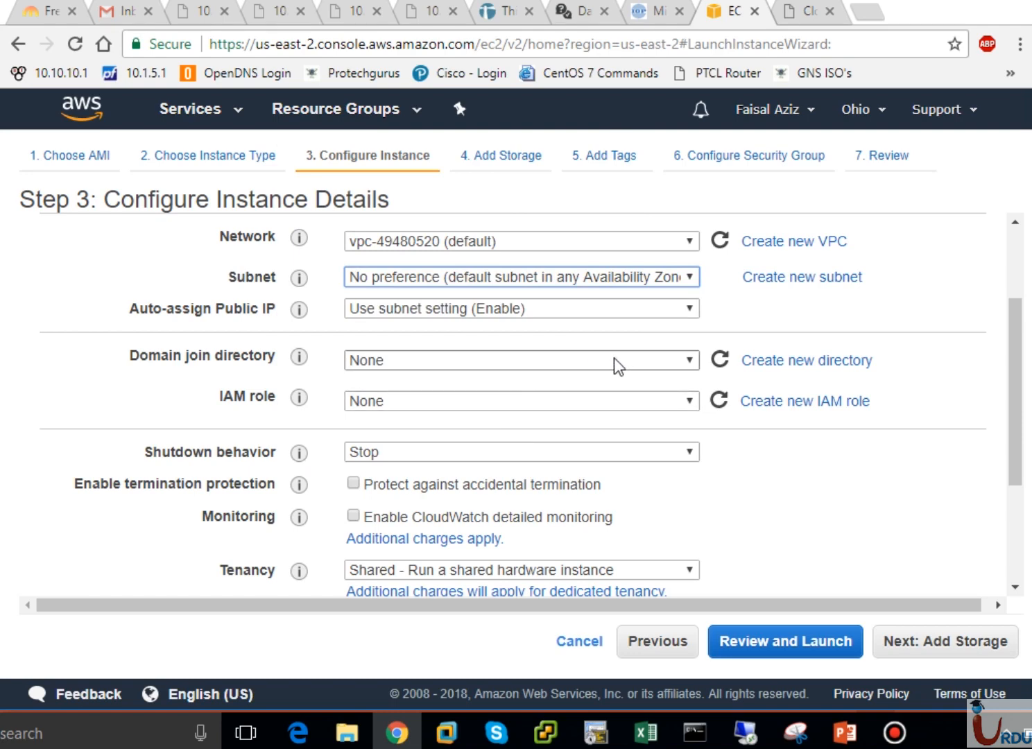
click(660, 358)
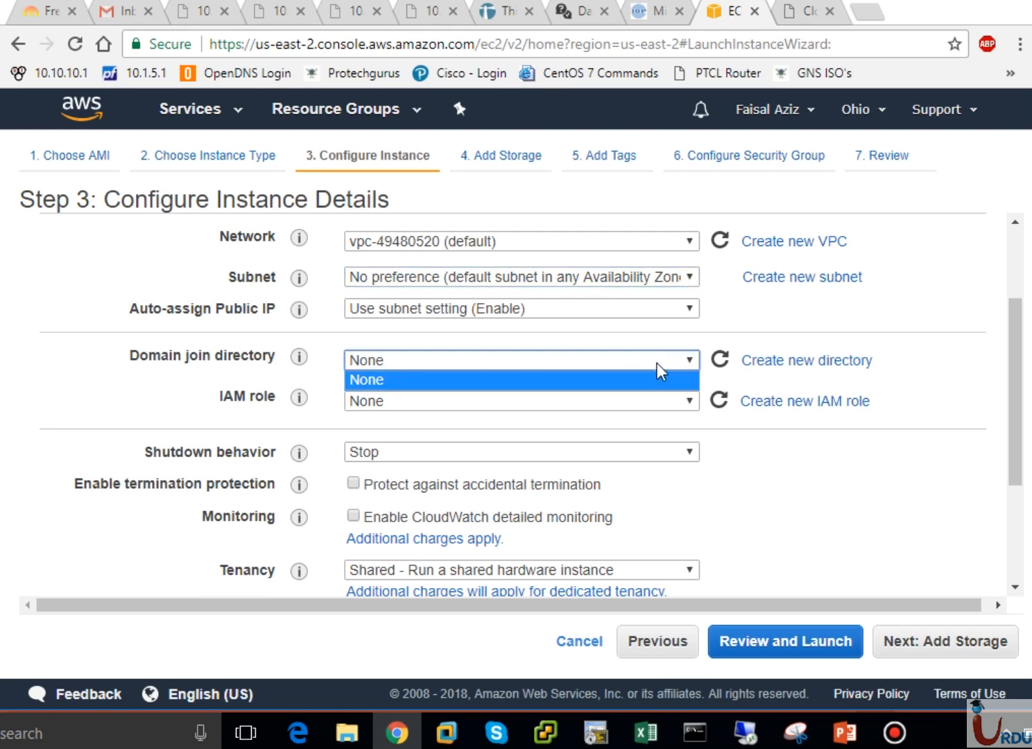
click(635, 374)
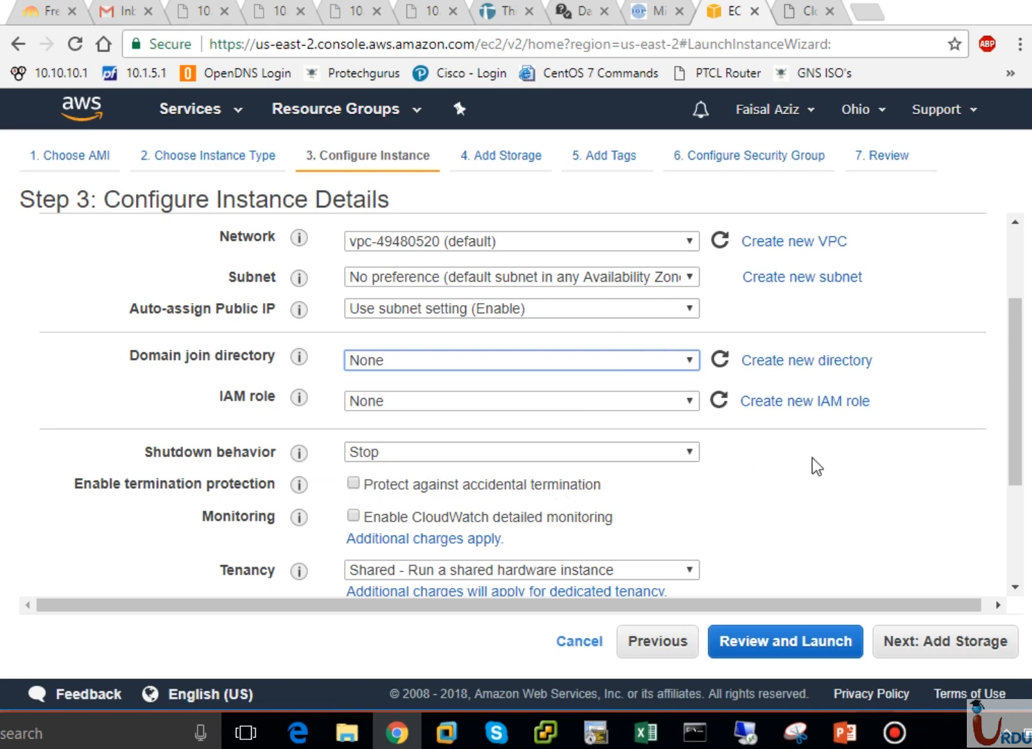
drag(1014, 444, 1010, 536)
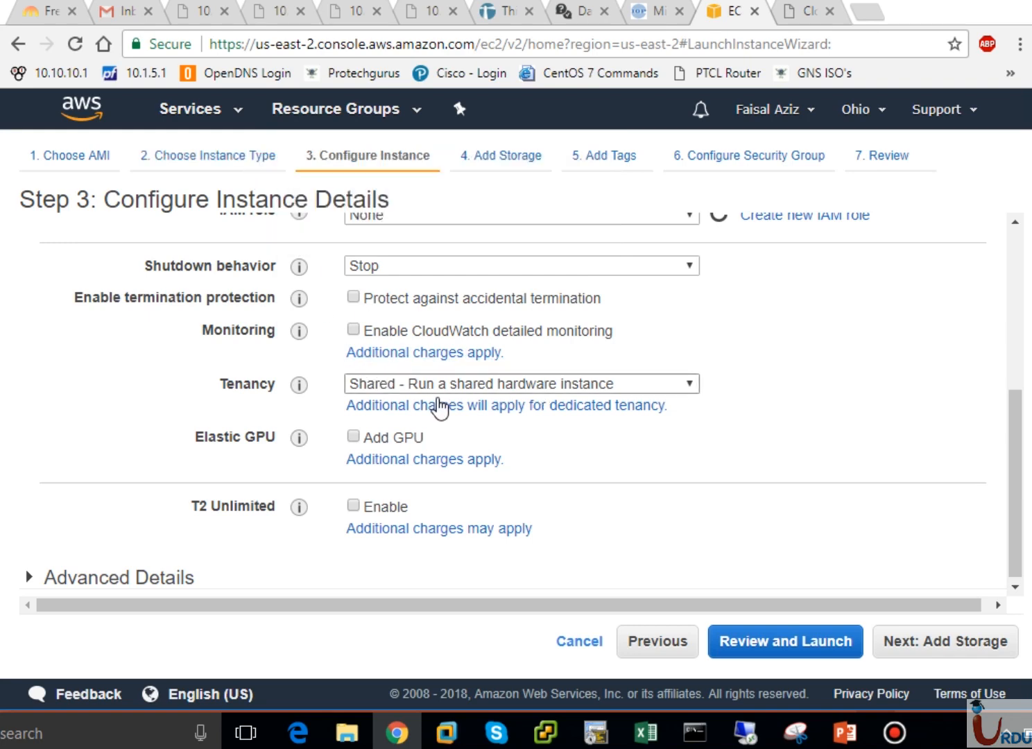
Keep the instance tenancy set to Shared rather than Dedicated
click(456, 380)
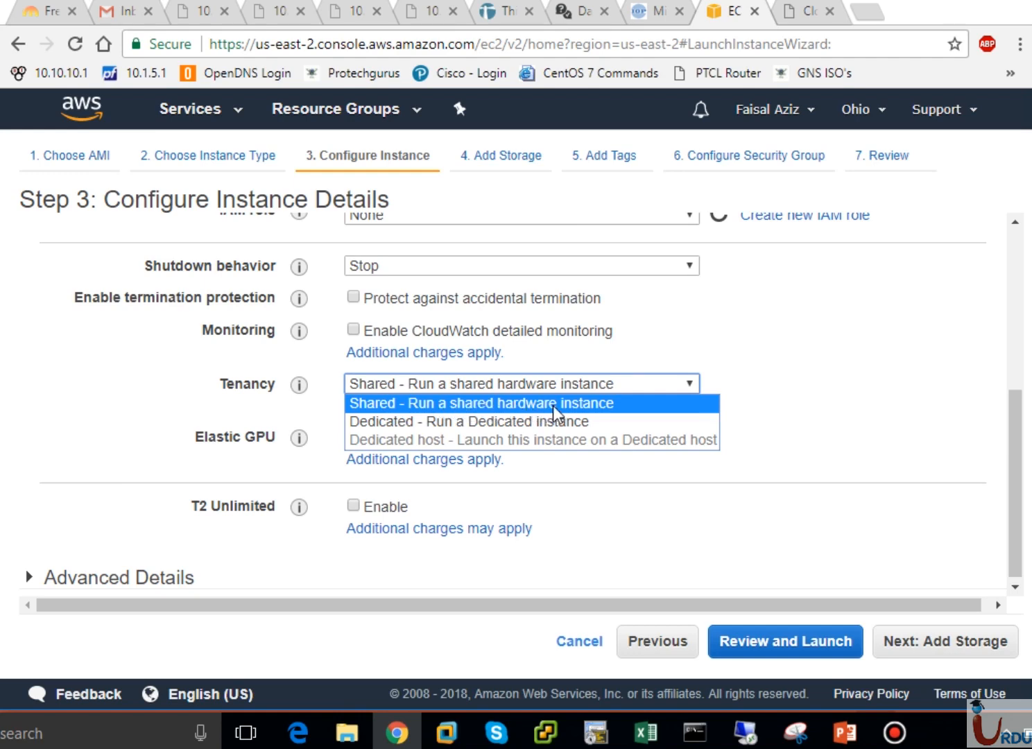
click(617, 391)
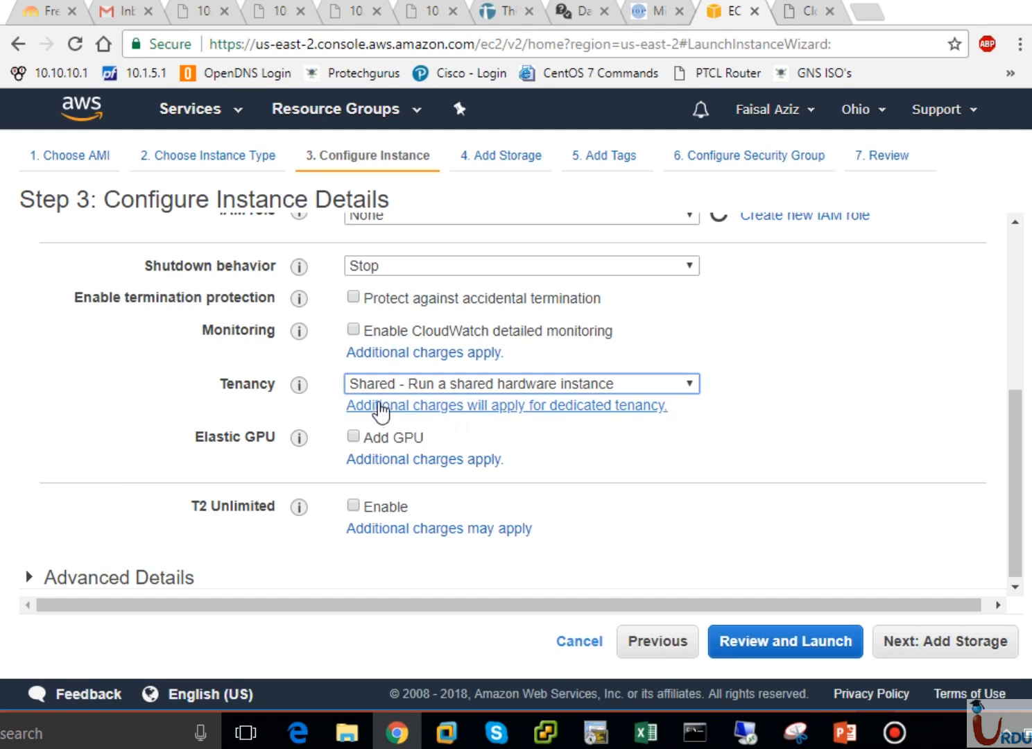
click(414, 387)
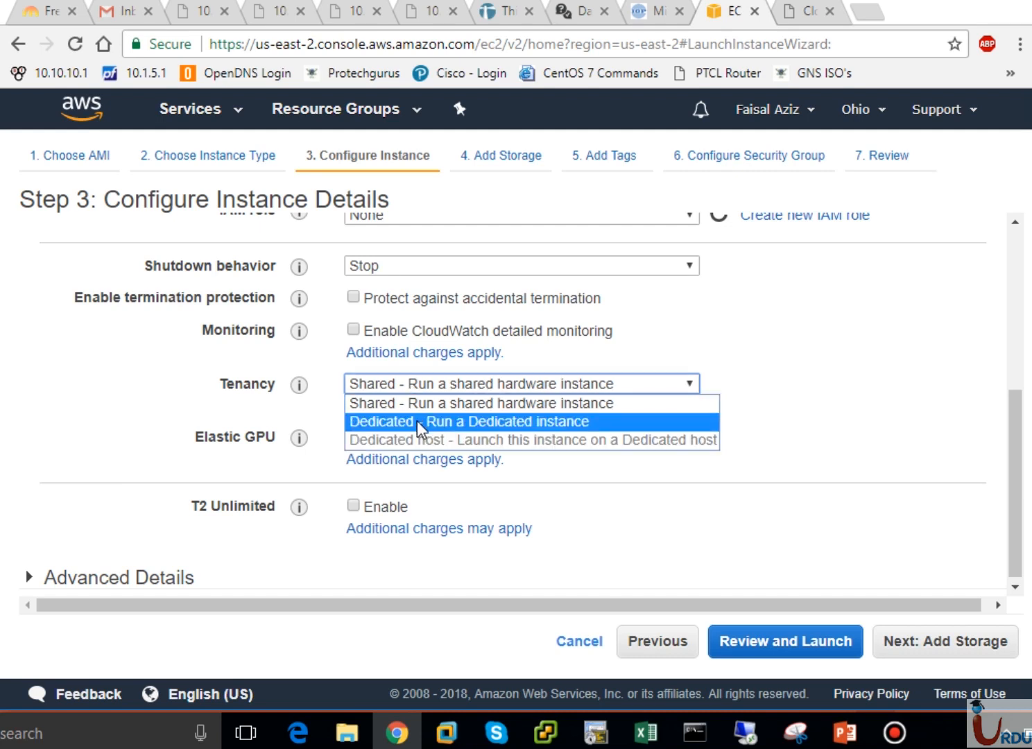
click(576, 383)
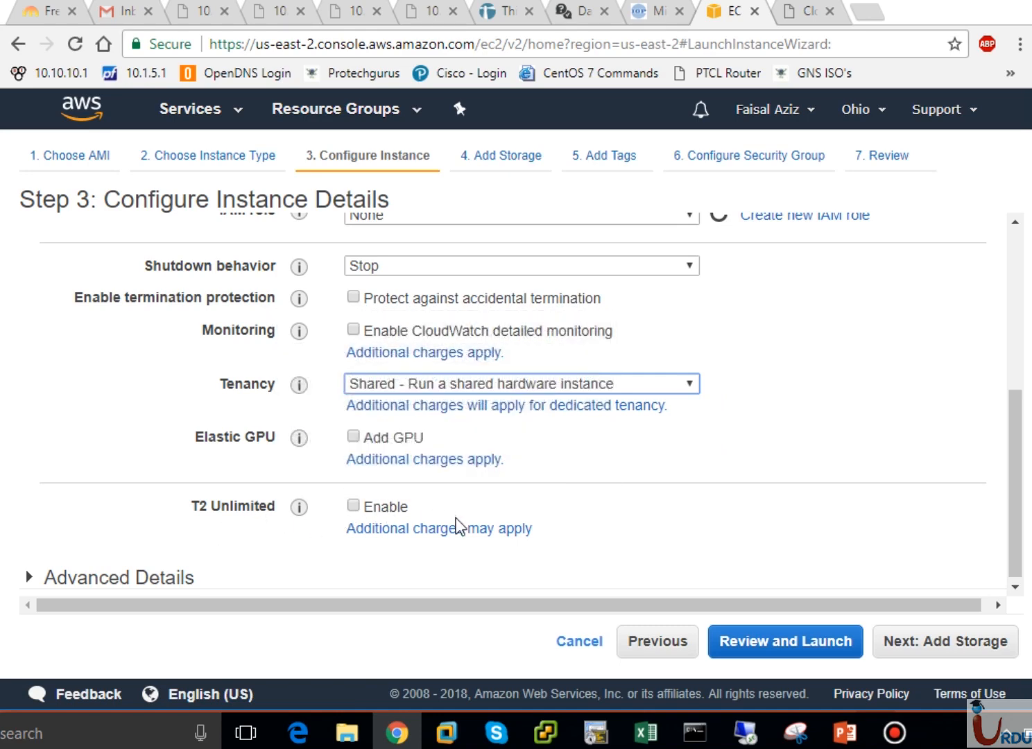
Expand Advanced Details to show user data, then continue to the Add Storage step
drag(1015, 548, 1015, 555)
click(32, 574)
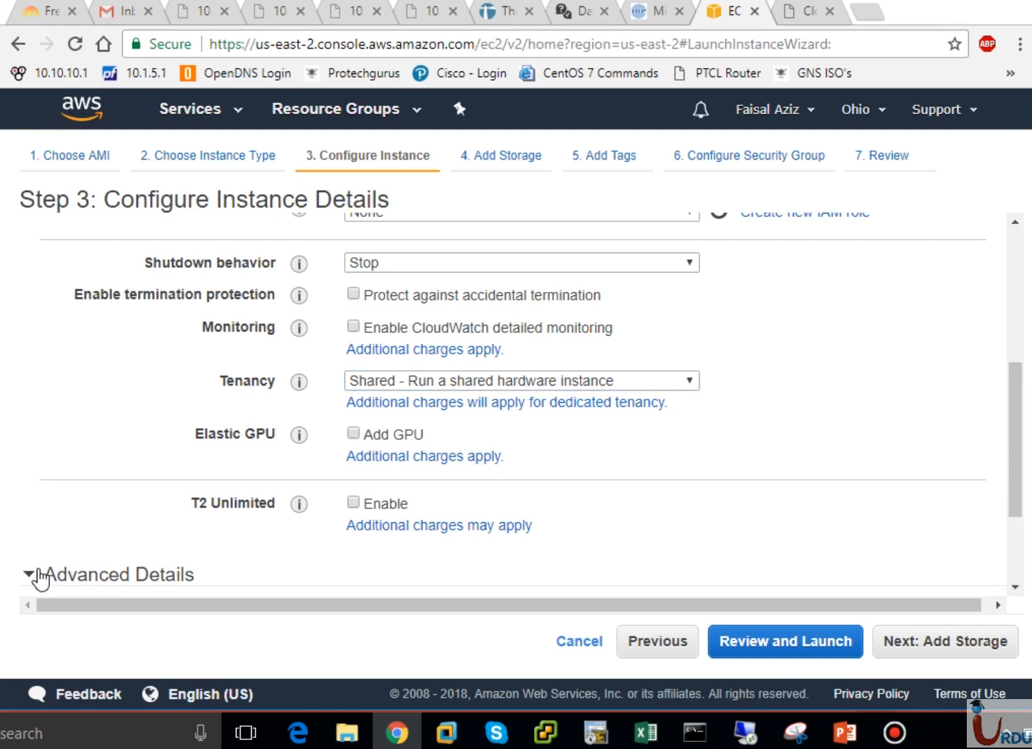
click(1016, 580)
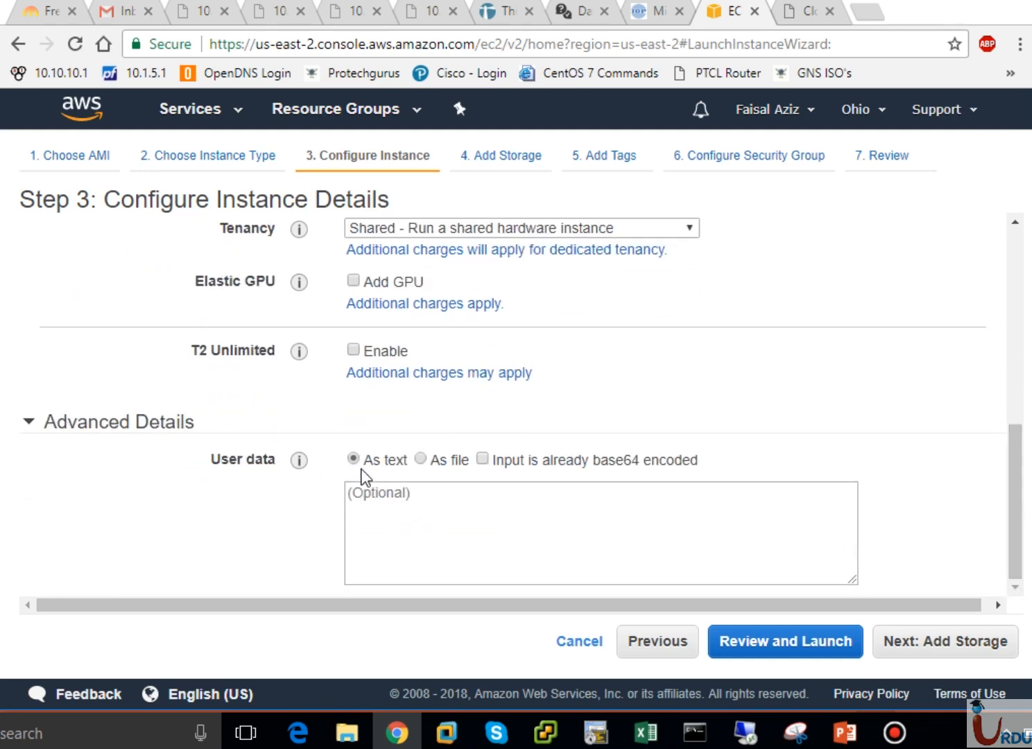
click(960, 645)
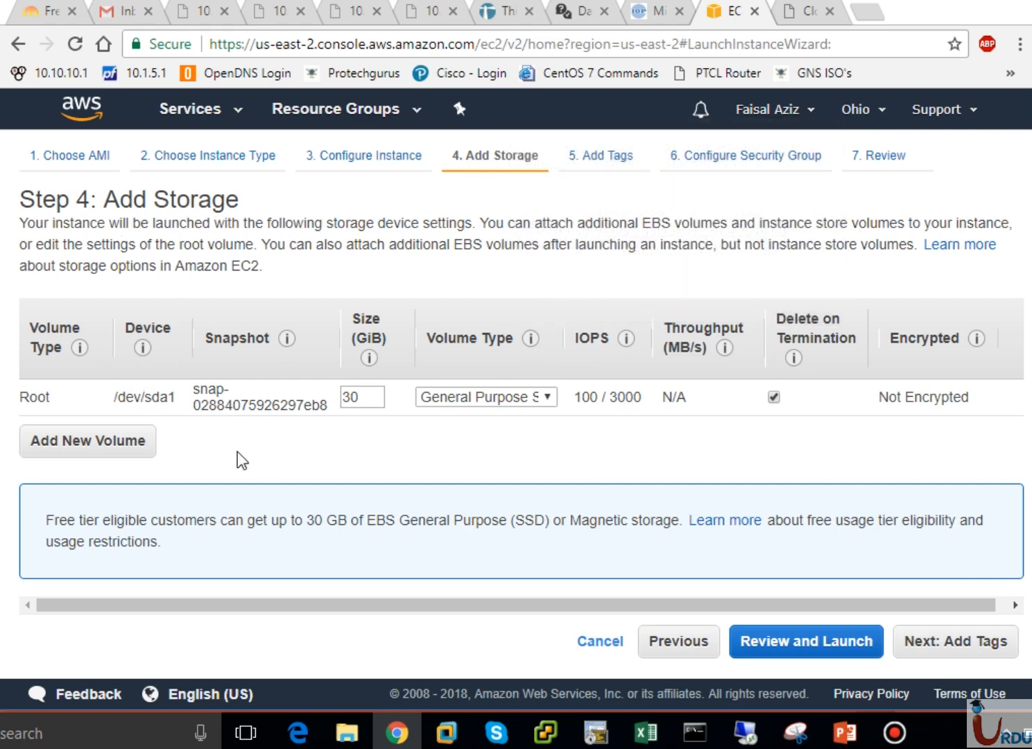
double_click(46, 399)
click(176, 400)
click(512, 398)
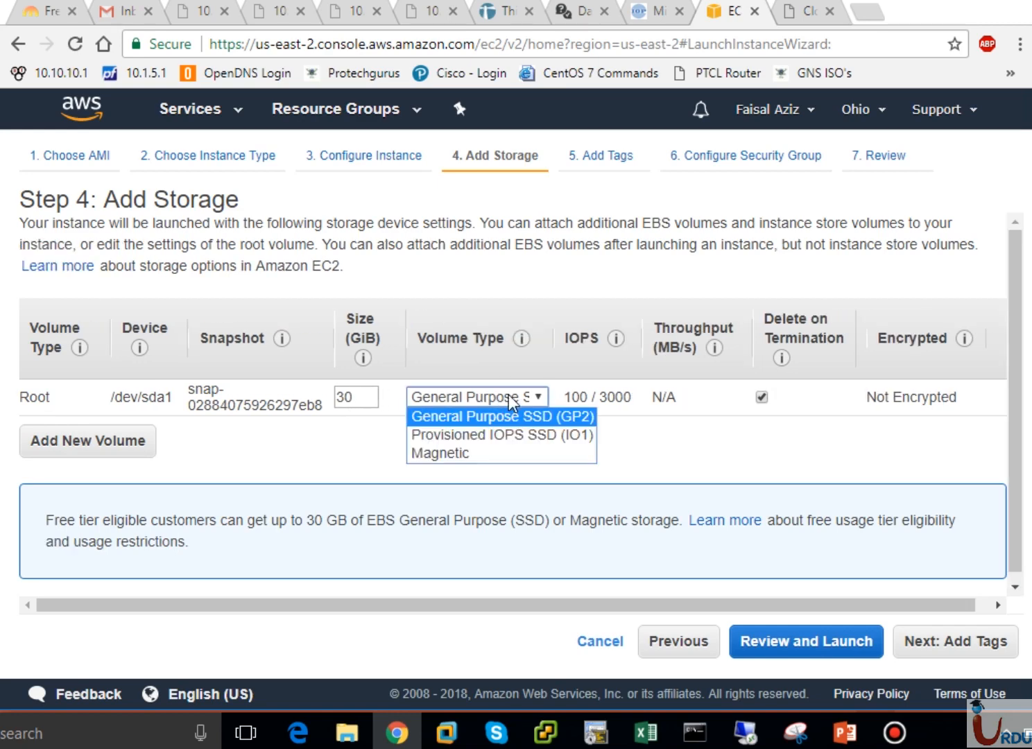
click(542, 419)
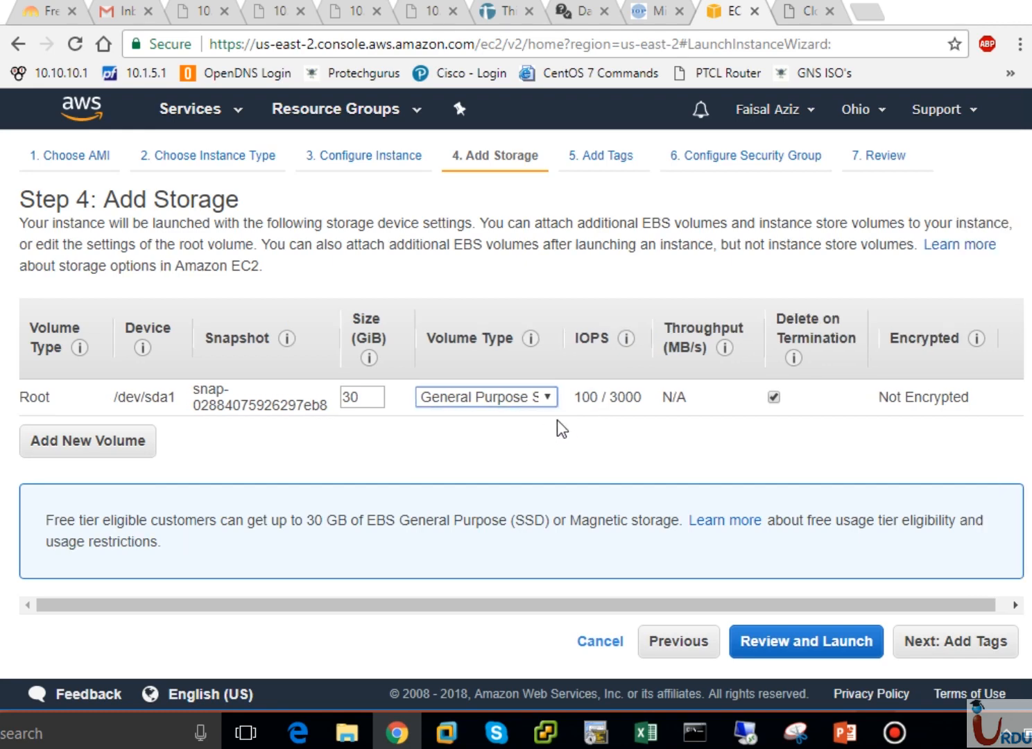
mouse_move(726, 336)
drag(309, 525, 415, 522)
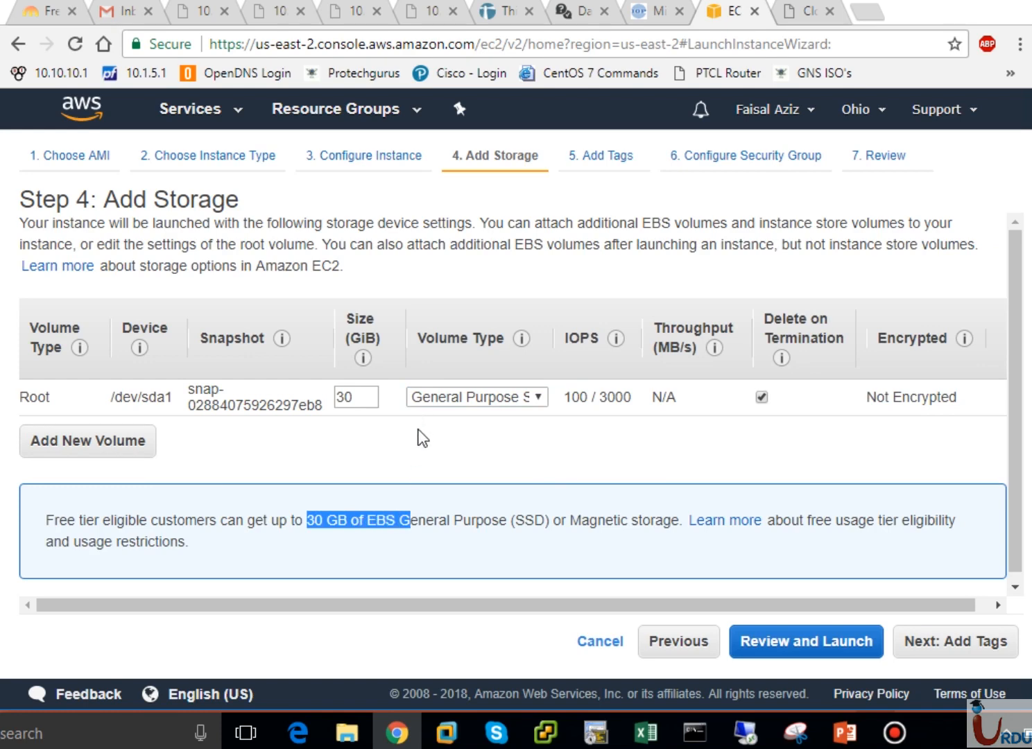
click(419, 437)
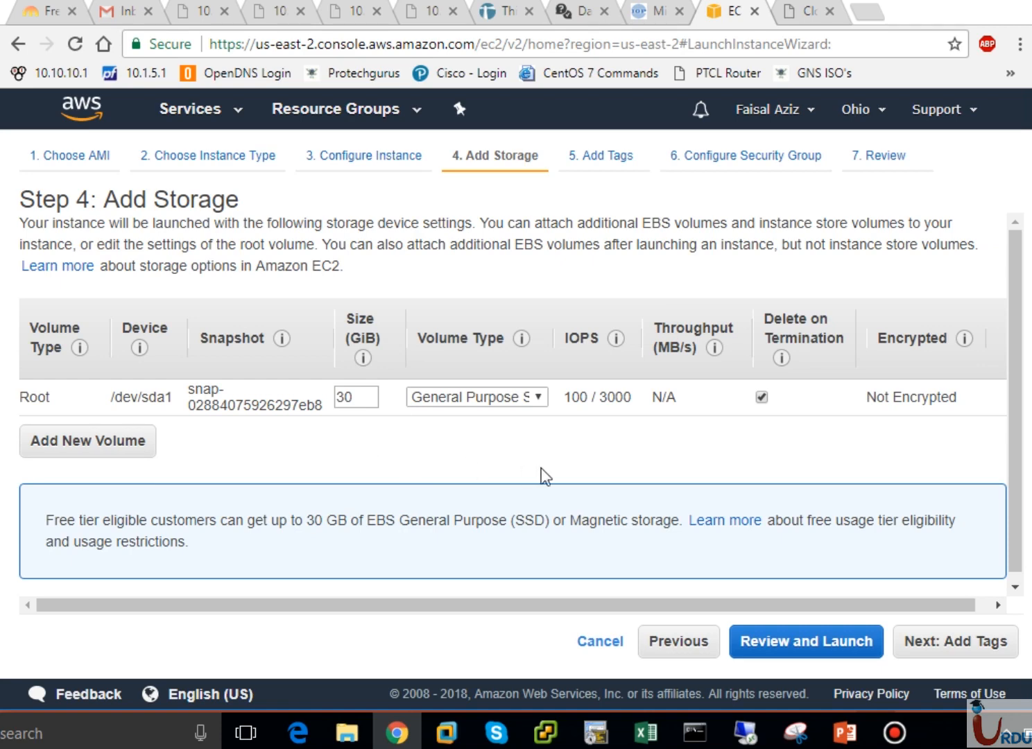
click(1015, 589)
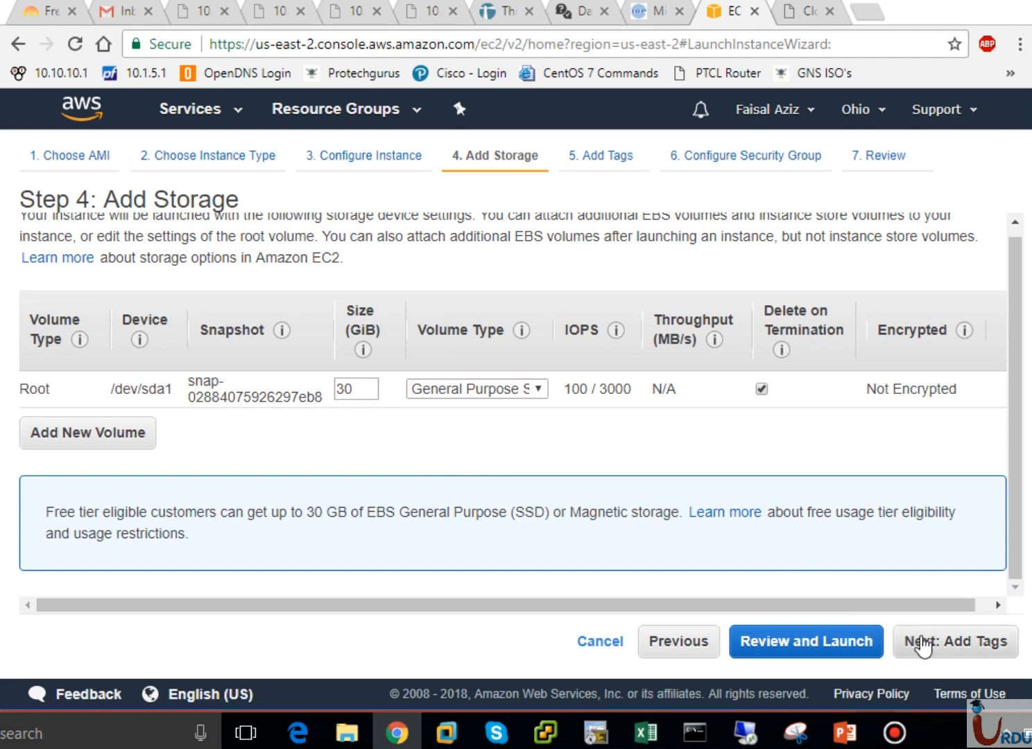
Add a second EBS volume with device name xvdb
click(128, 443)
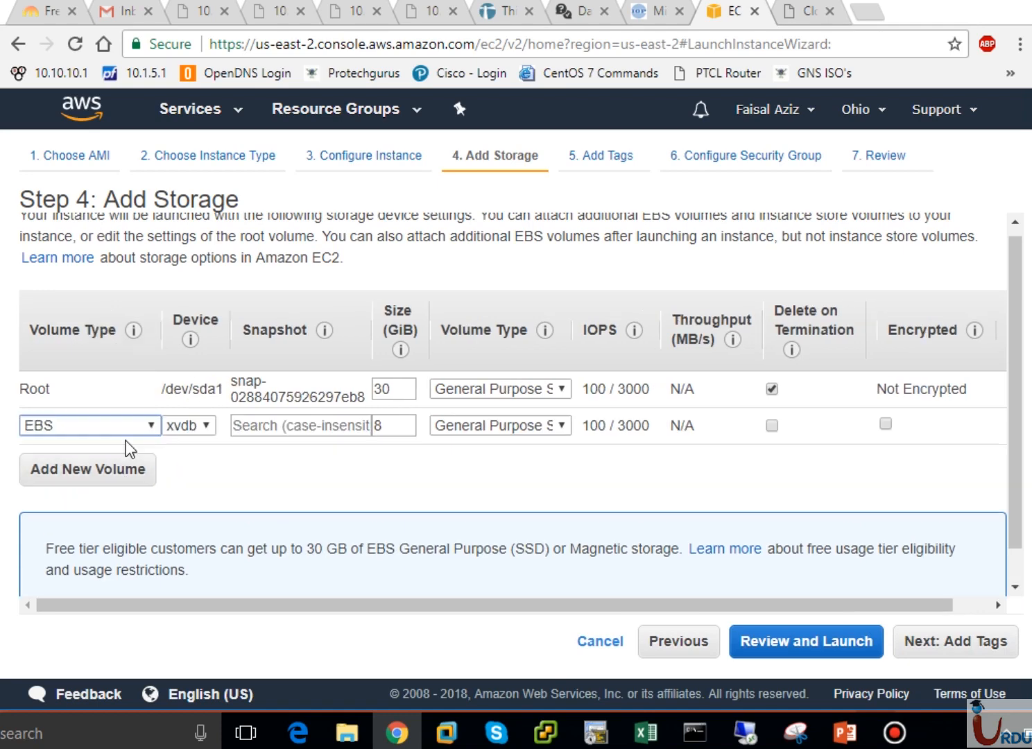
click(127, 428)
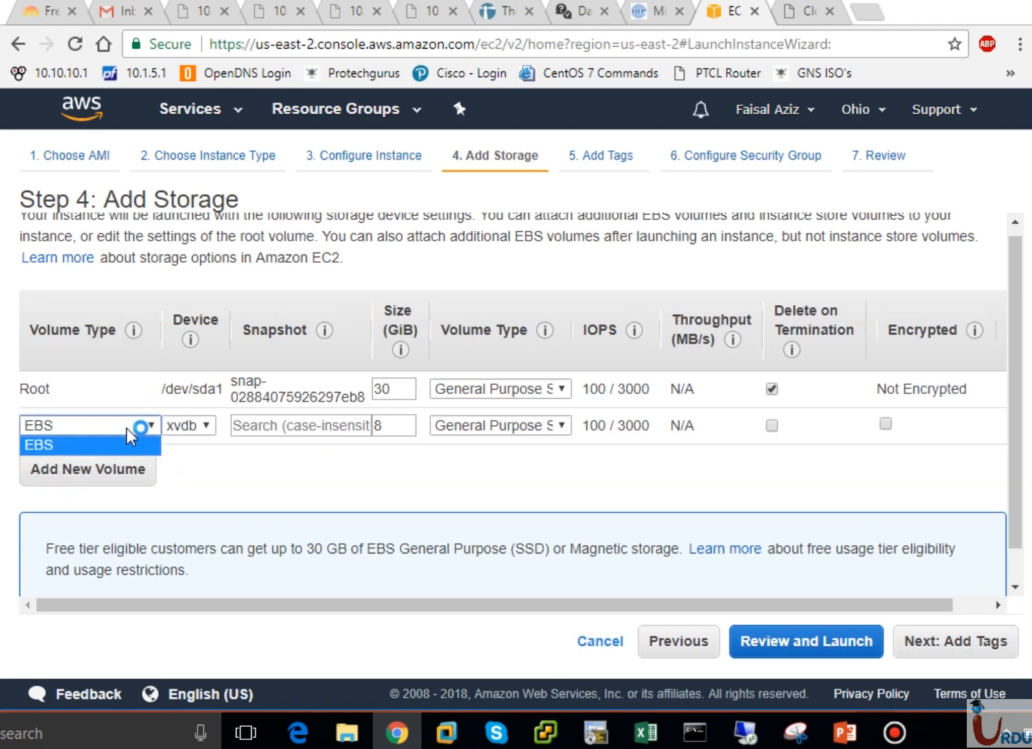
click(194, 428)
click(194, 431)
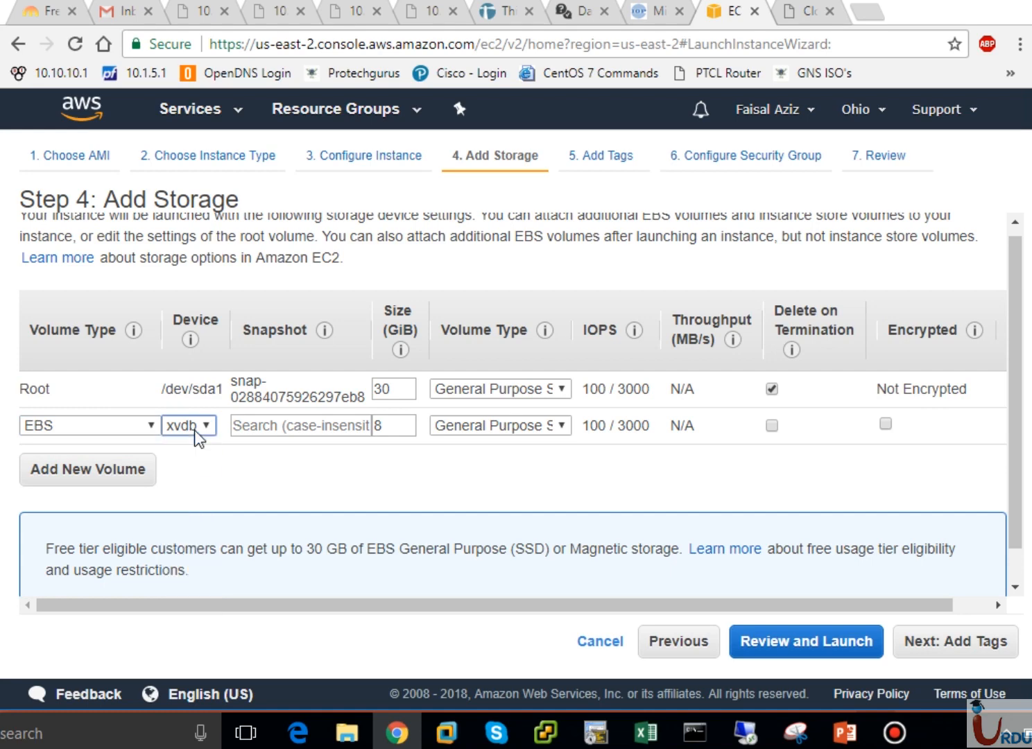
click(294, 423)
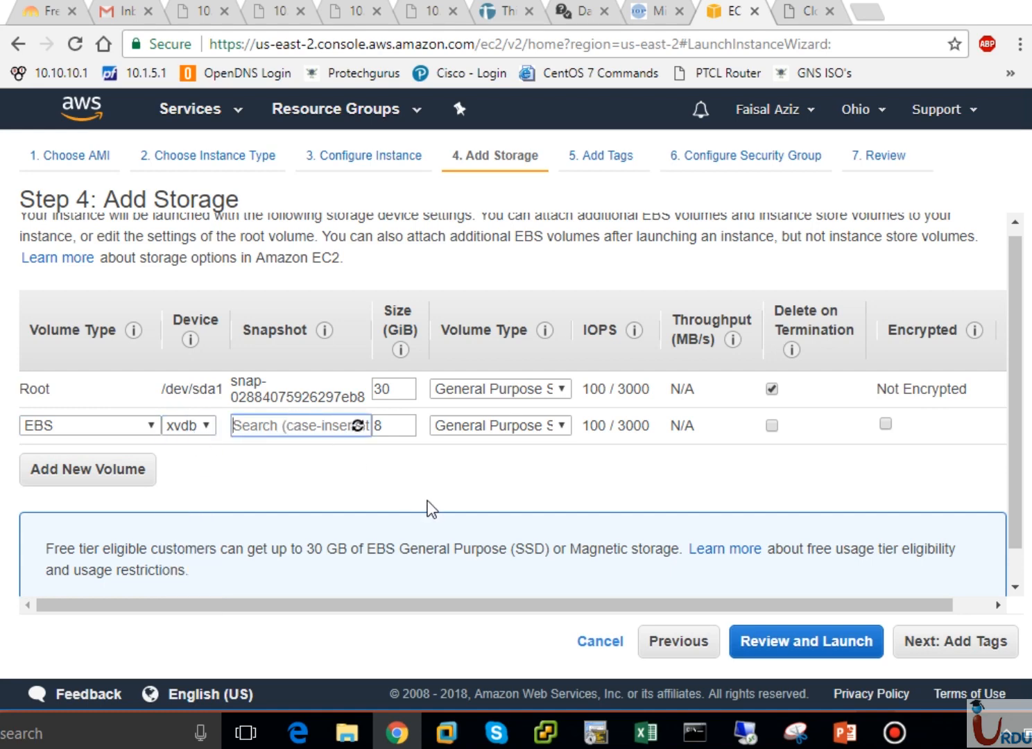
Try different sizes for the extra volume, such as 10 and 100000 GiB, leaving its type unchanged
double_click(401, 426)
drag(401, 426, 351, 429)
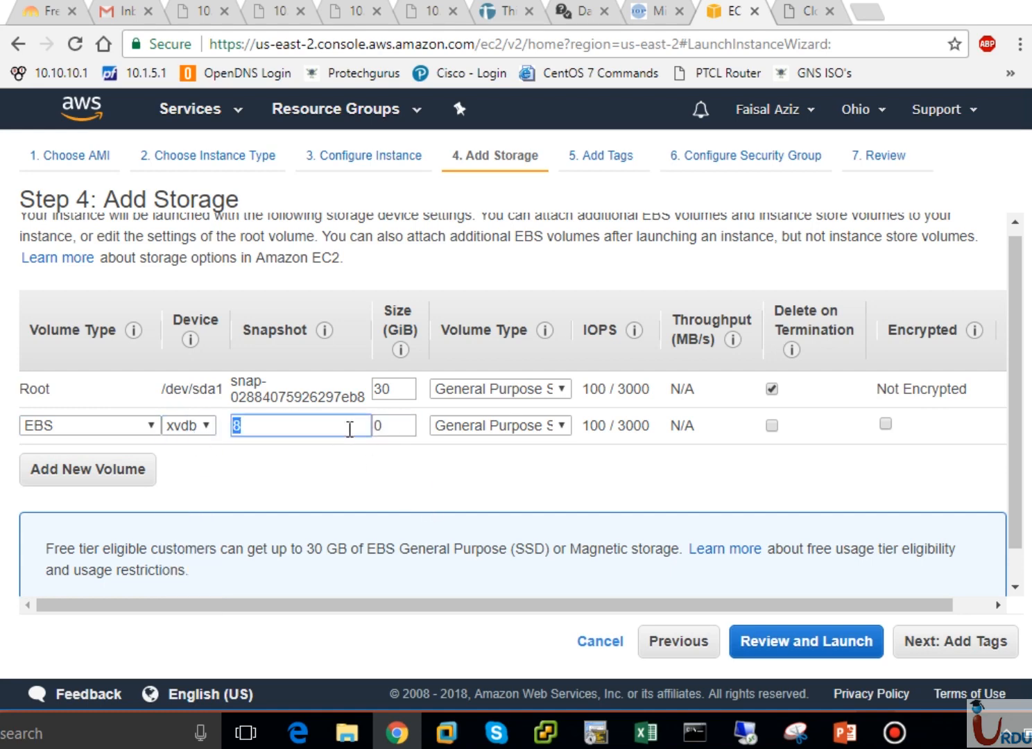
text(10)
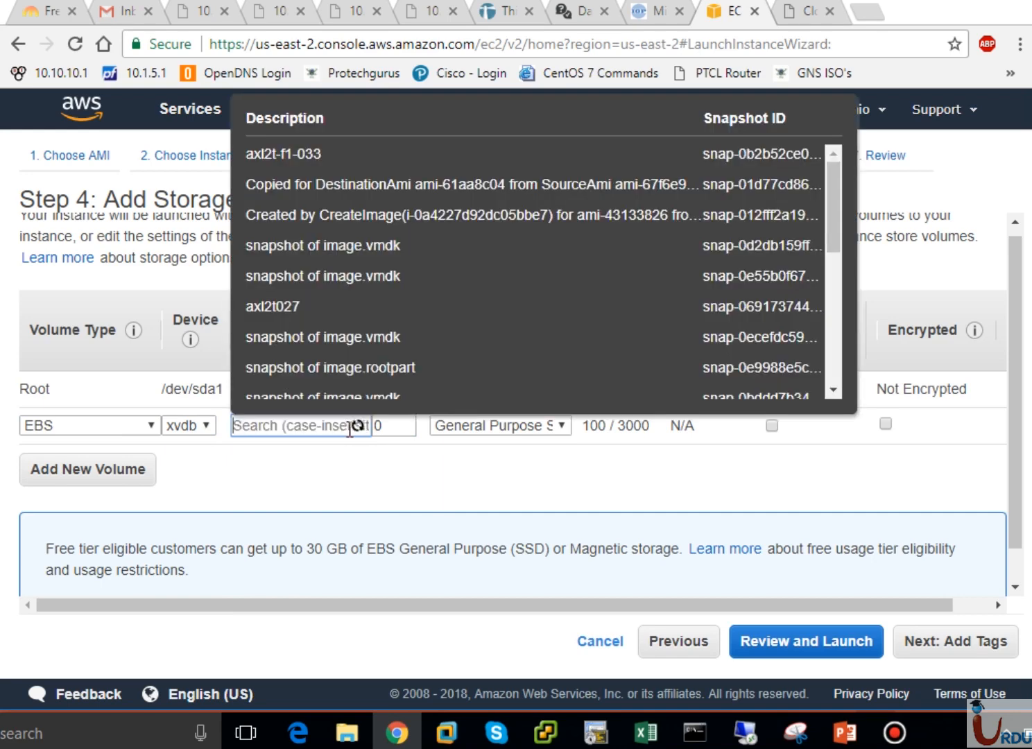
double_click(387, 426)
text(100000)
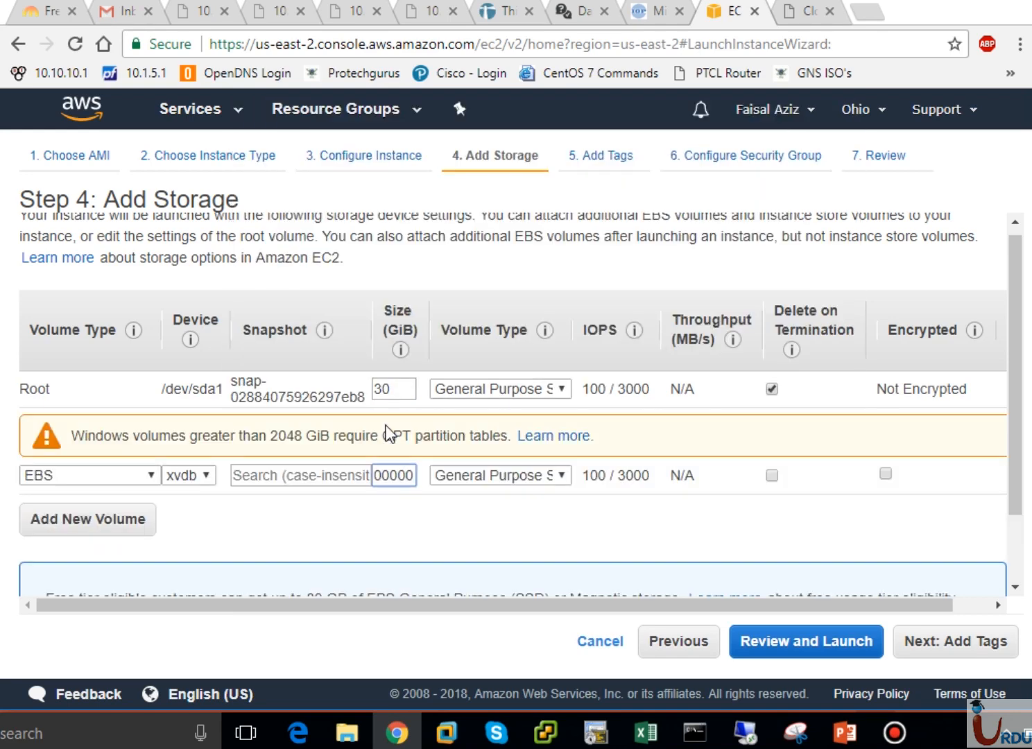
key(BackSpace)
key(BackSpace)
key(BackSpace)
key(BackSpace)
key(BackSpace)
text(0000)
key(BackSpace)
key(BackSpace)
key(BackSpace)
key(BackSpace)
key(BackSpace)
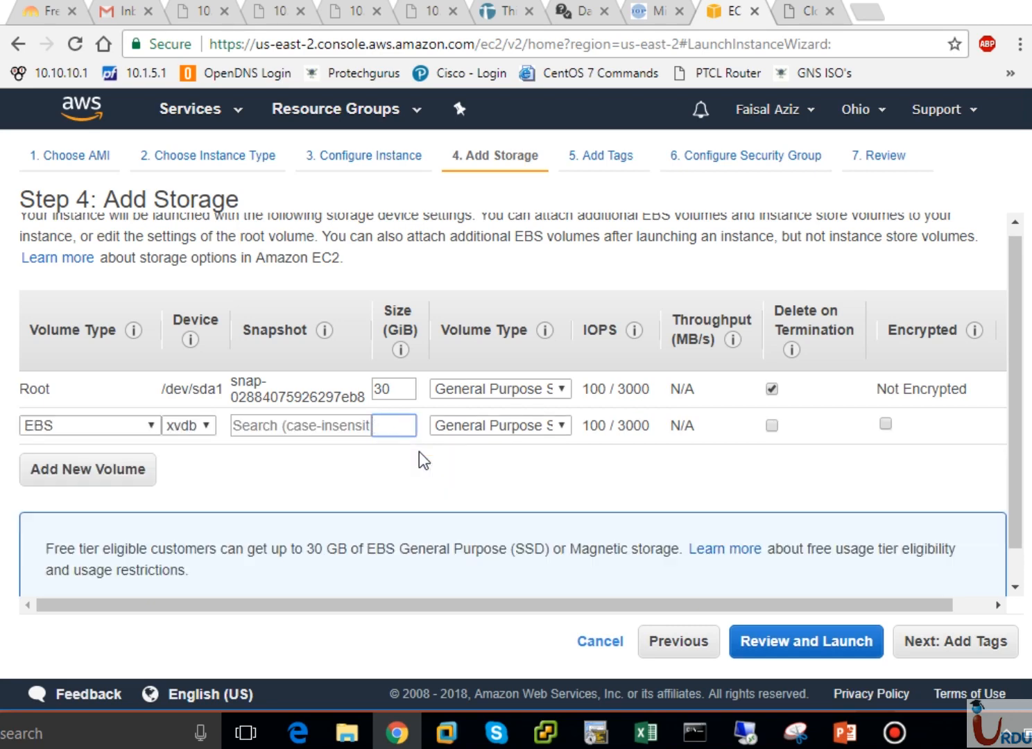
text(0)
click(495, 427)
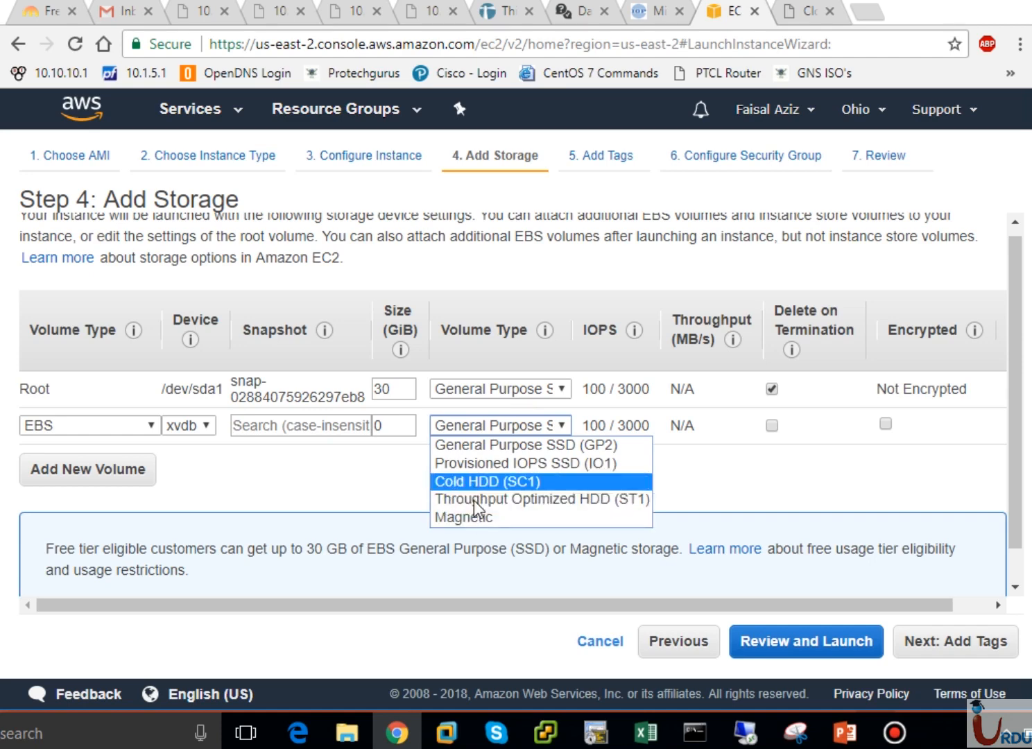
click(362, 471)
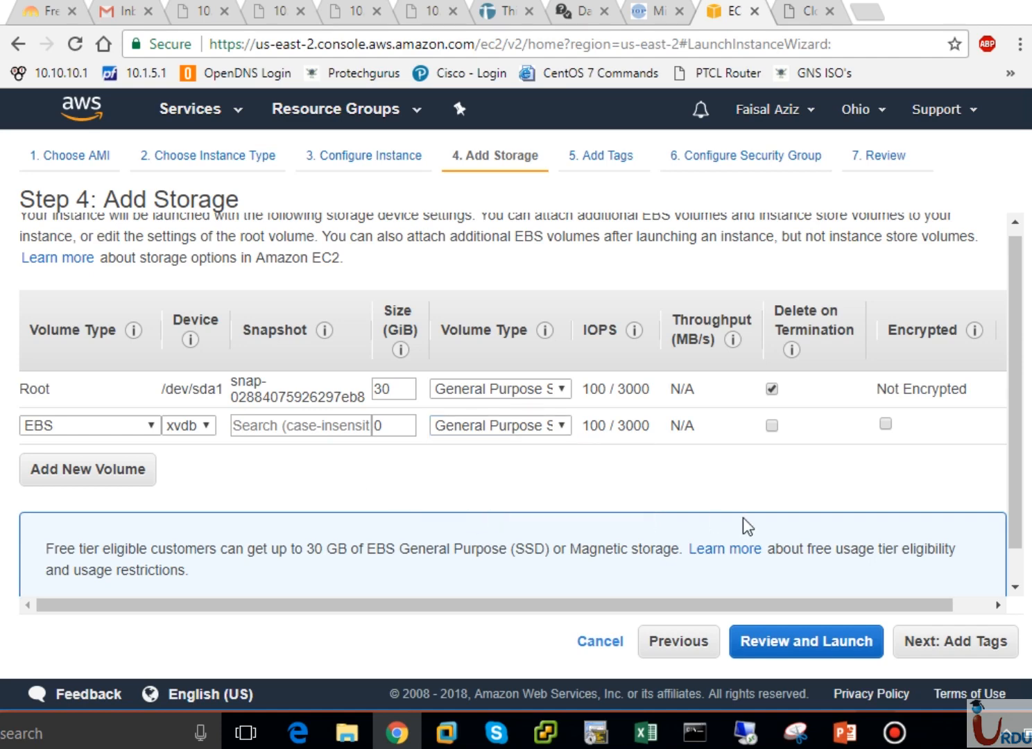
Attempt to advance to tagging, then delete the extra EBS volume after the size error
scroll(1020, 574, down, 1)
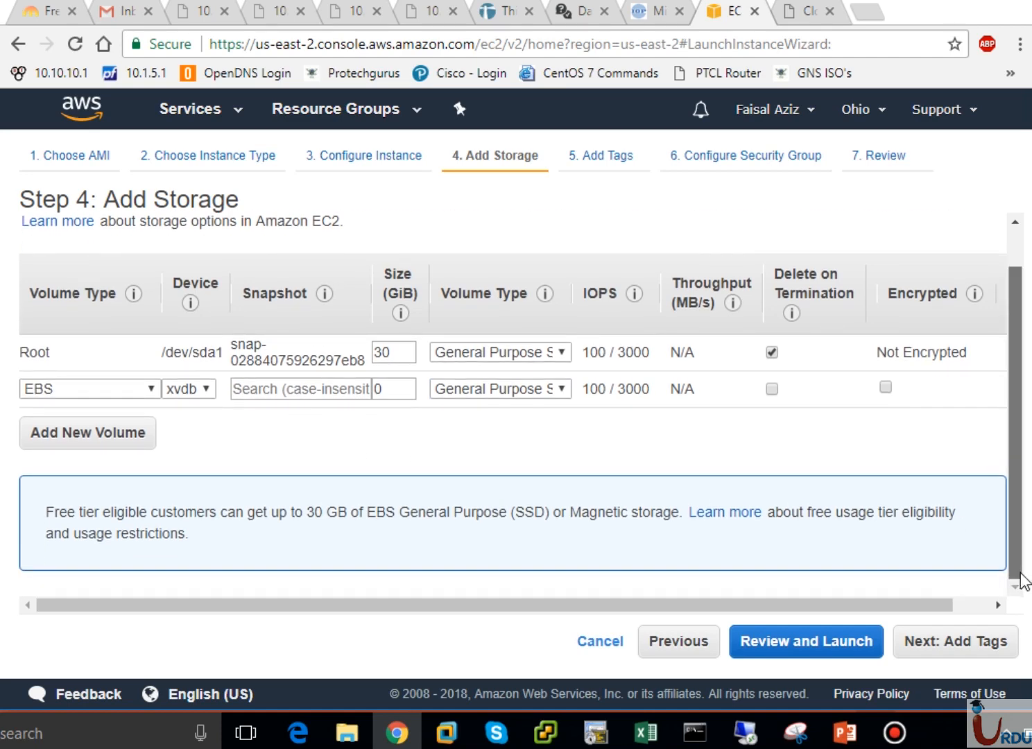
click(929, 642)
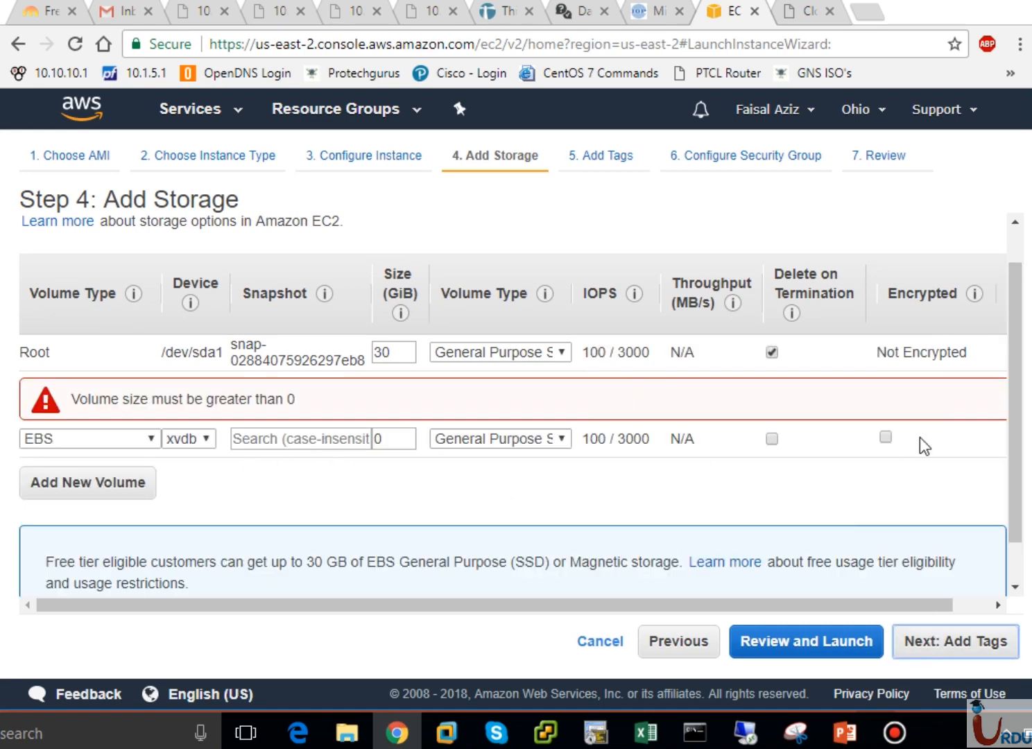
drag(890, 604, 977, 609)
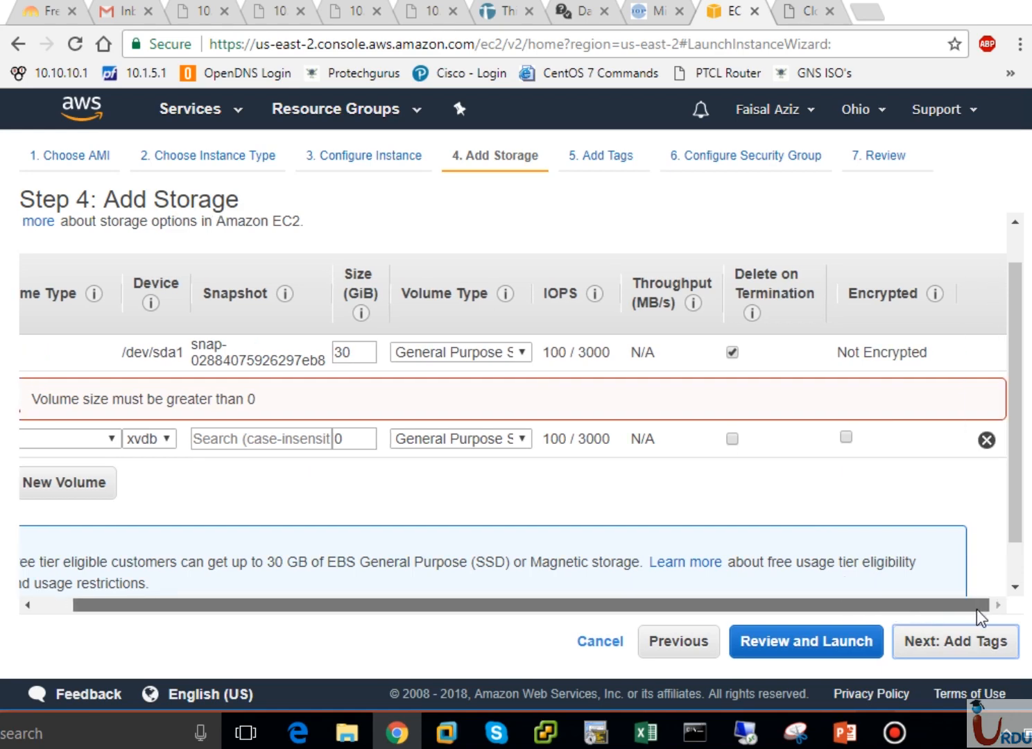
click(987, 439)
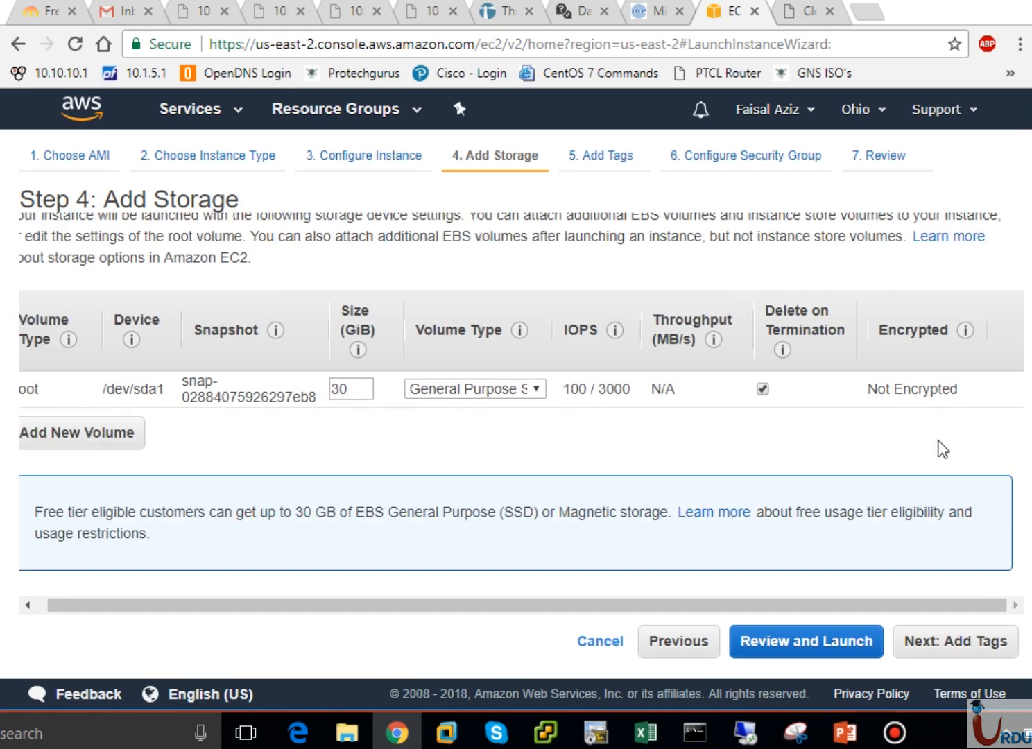
On the Add Tags step, add a new tag with the key Name
click(938, 639)
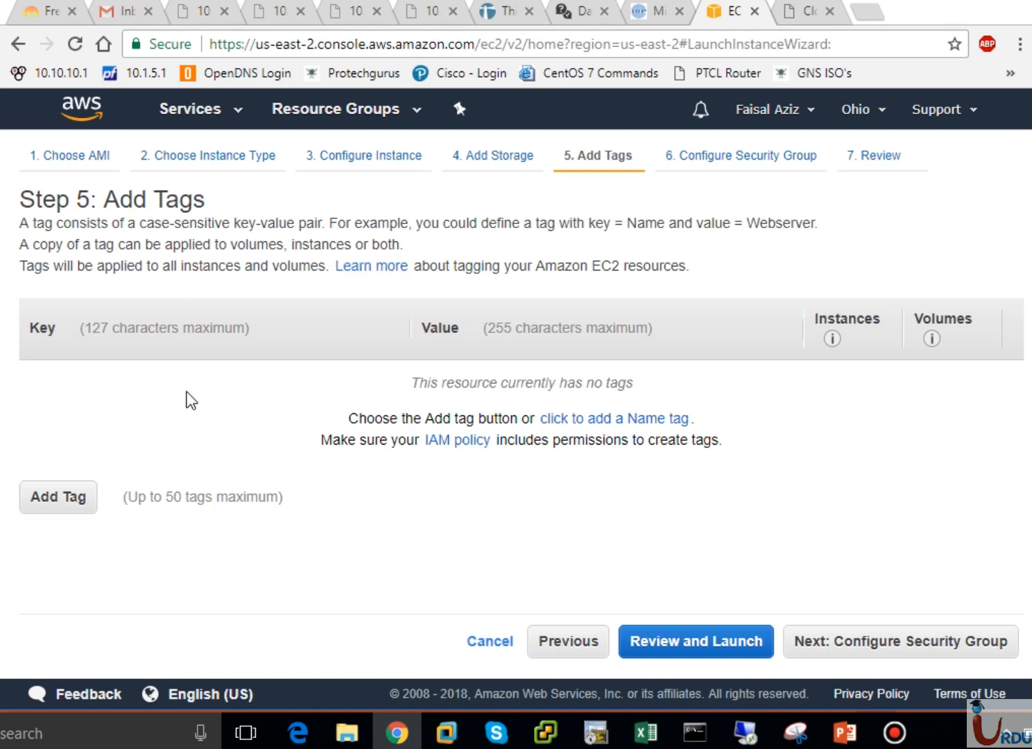
click(63, 496)
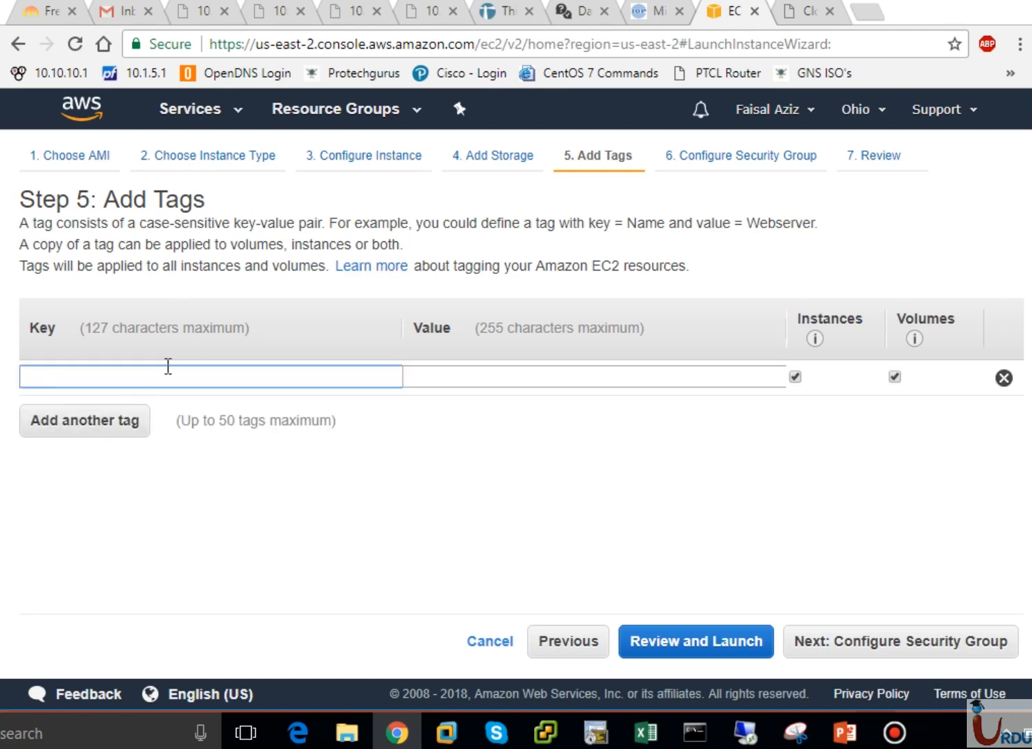
text(NM)
key(BackSpace)
key(BackSpace)
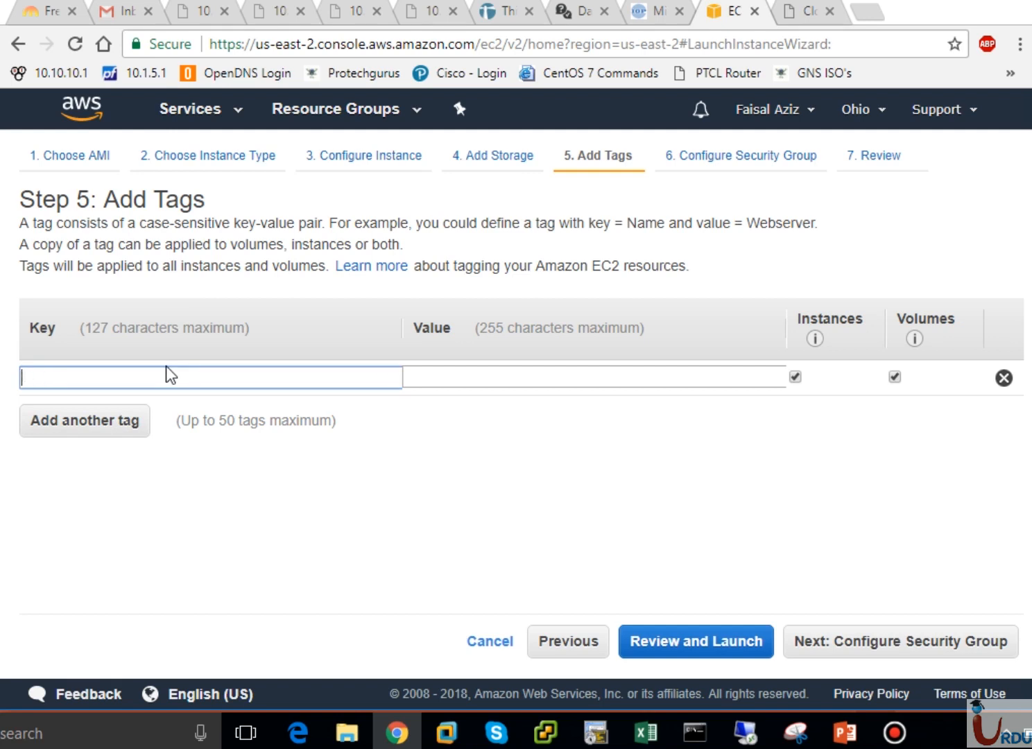
text(Name)
key(Tab)
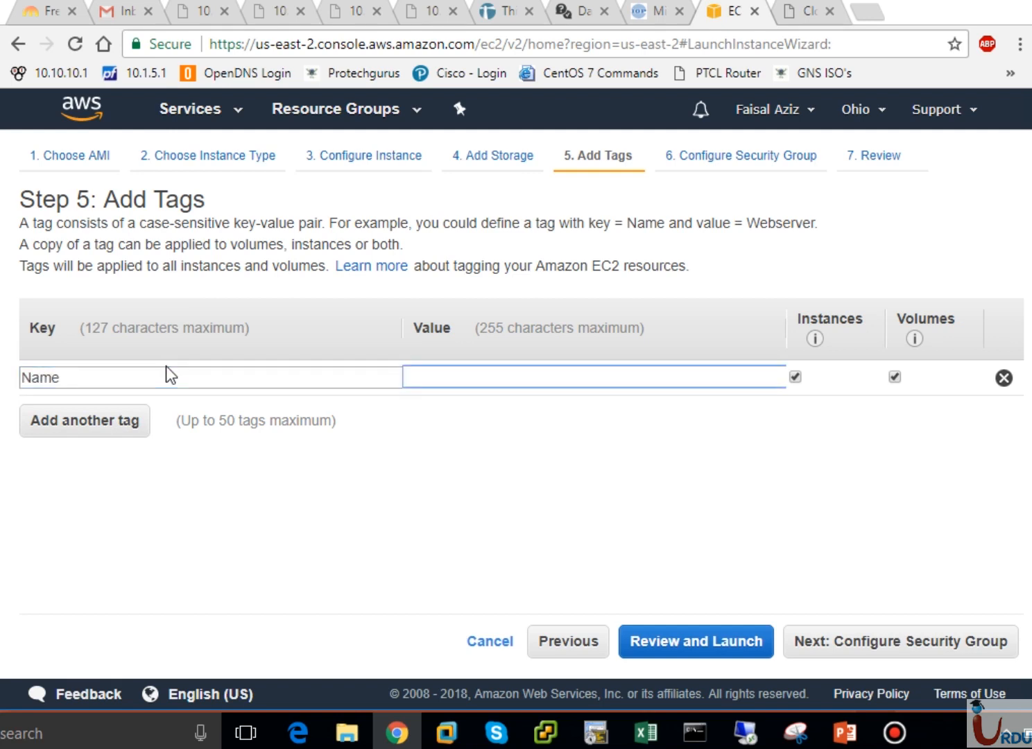
Set the Name tag's value to WebServer
text(AD)
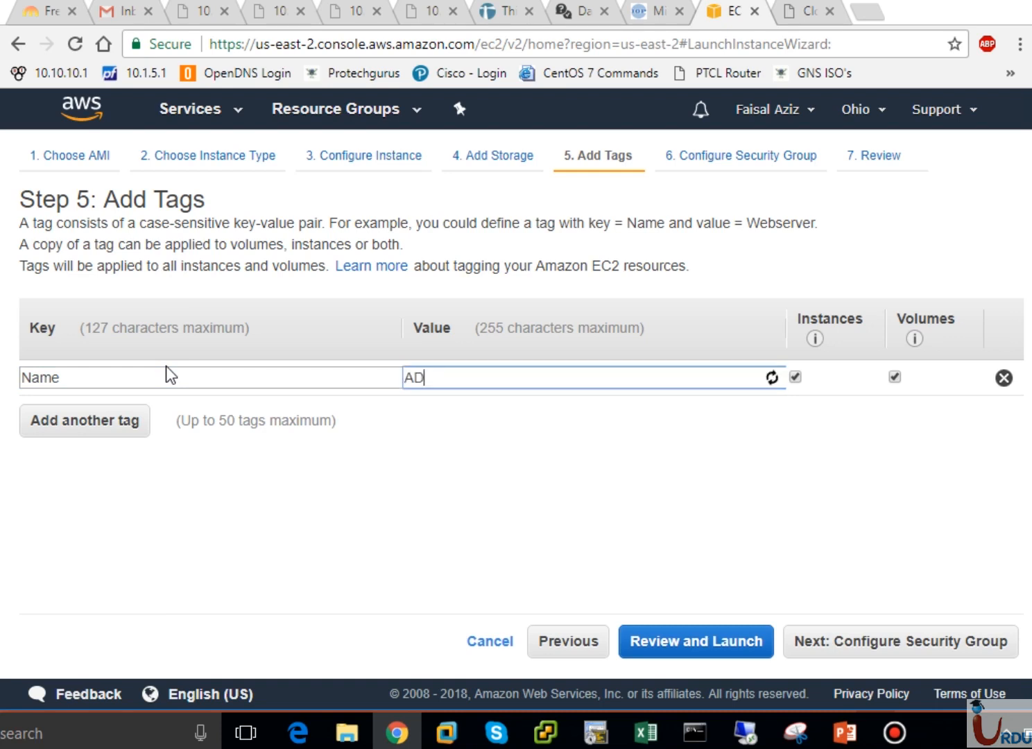
key(BackSpace)
key(BackSpace)
text(Webse)
key(BackSpace)
key(BackSpace)
text(Se)
key(BackSpace)
text(erver)
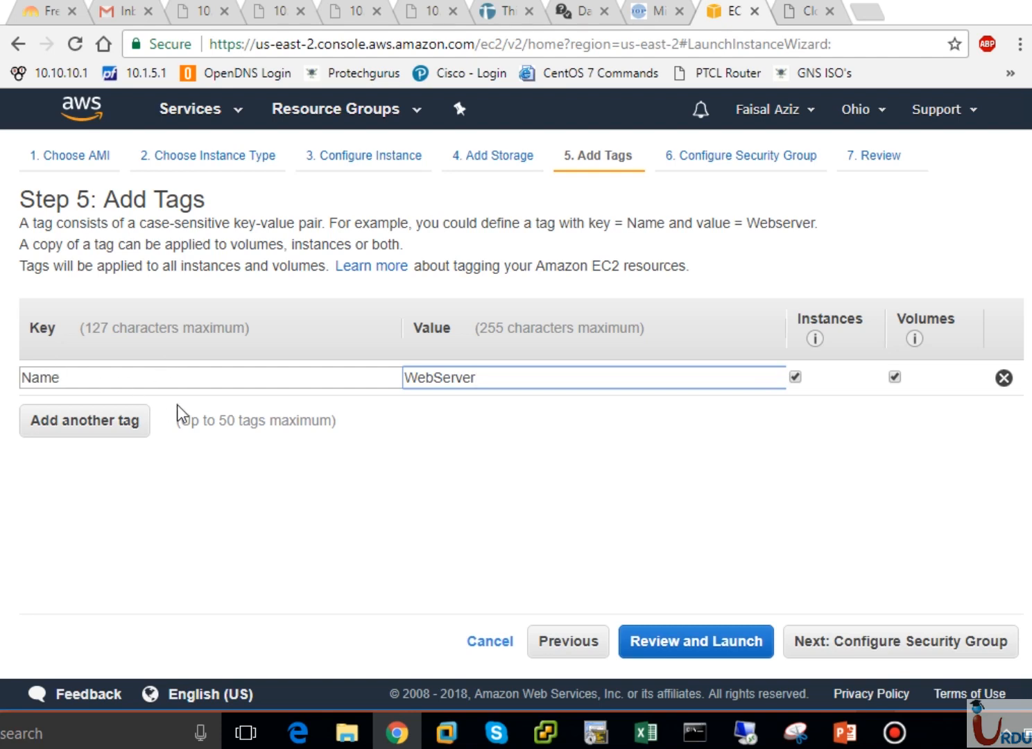
mouse_move(813, 389)
mouse_move(816, 340)
mouse_move(915, 341)
click(621, 517)
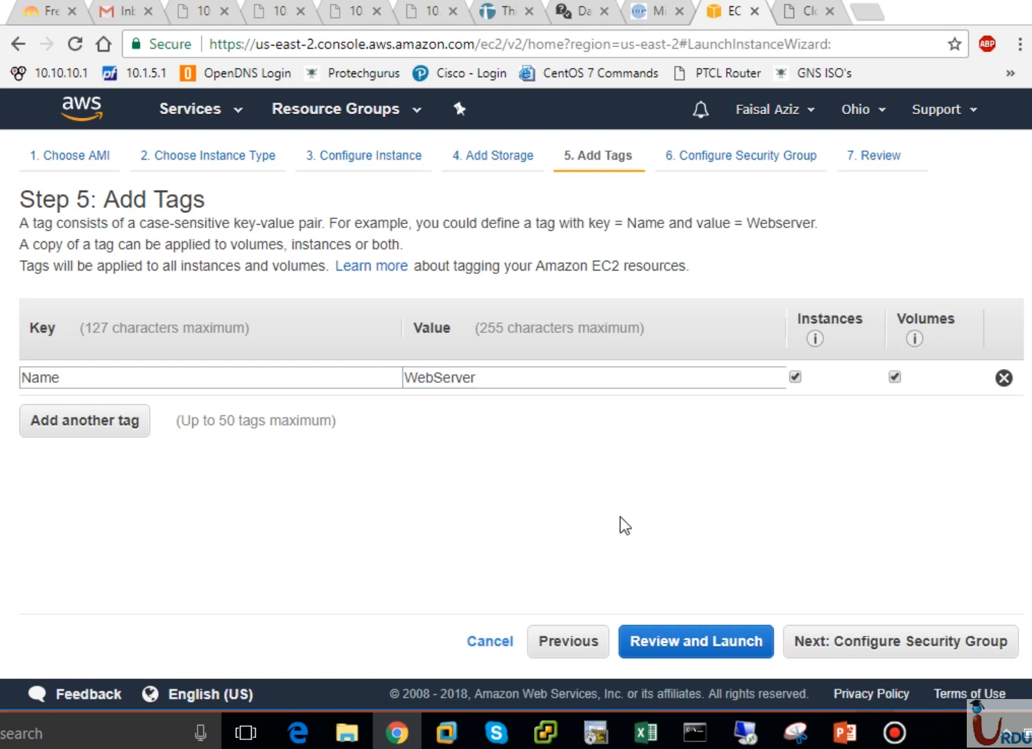
Go to Step 6, Configure Security Group, and read over its introduction text
click(872, 649)
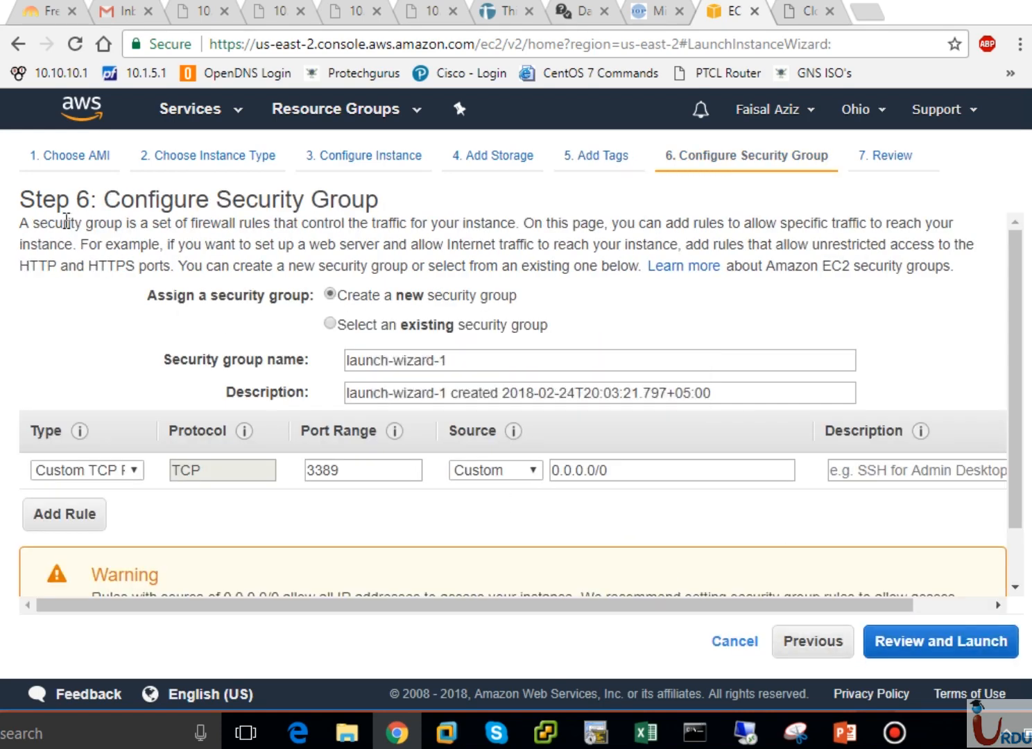
drag(23, 224, 548, 266)
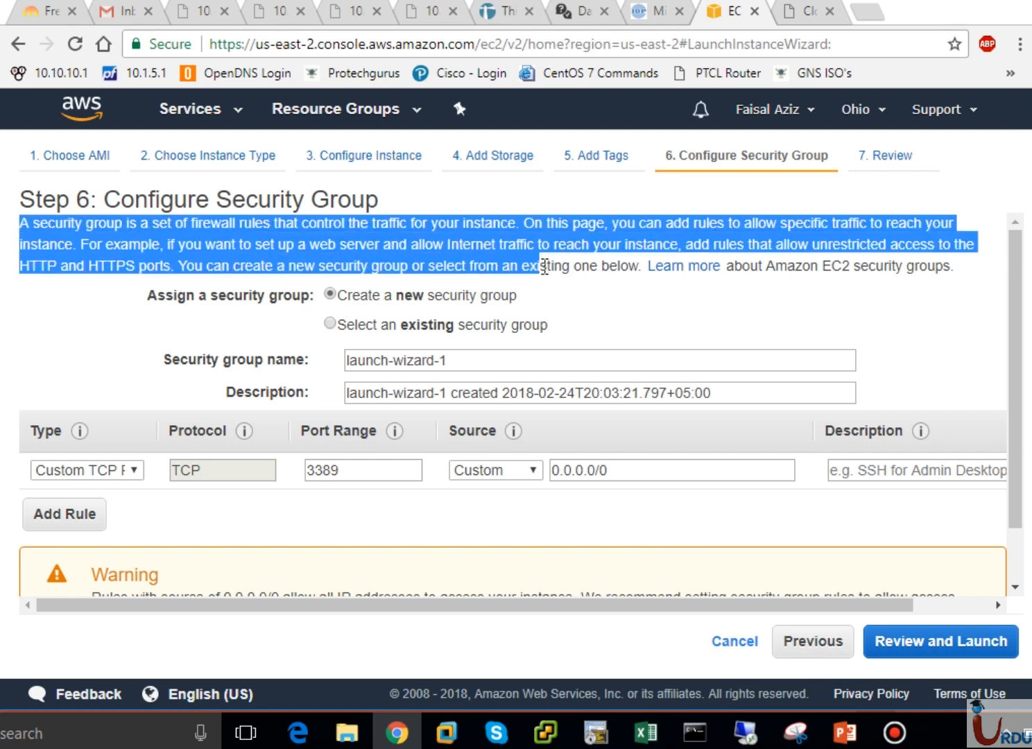
click(292, 235)
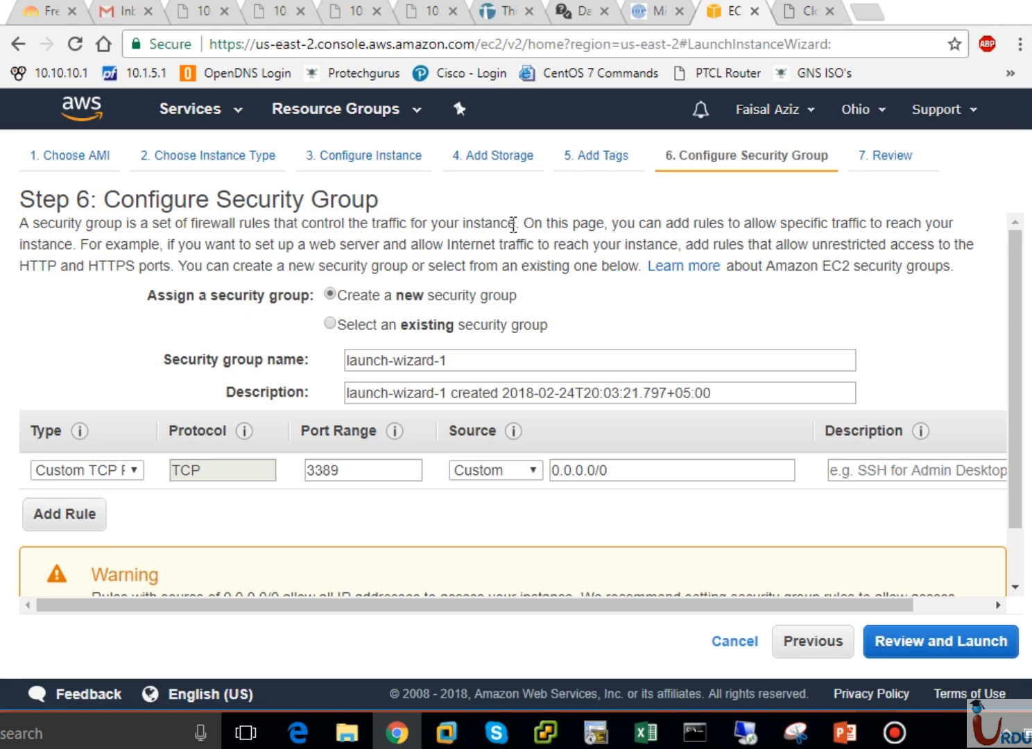
drag(517, 224, 397, 229)
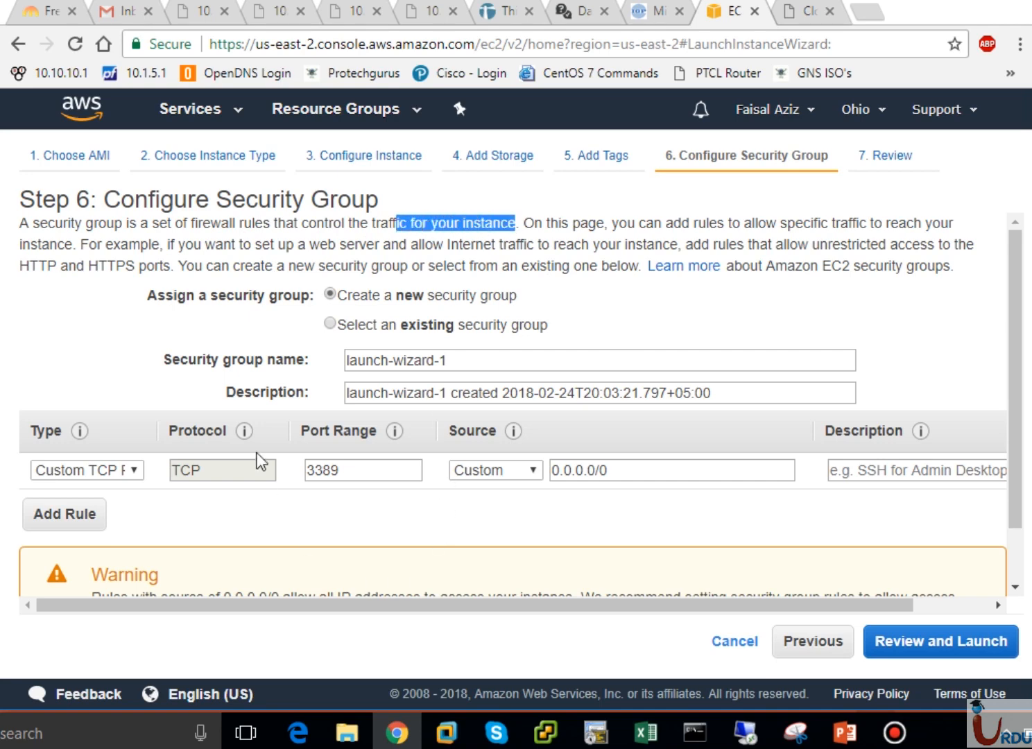
click(498, 274)
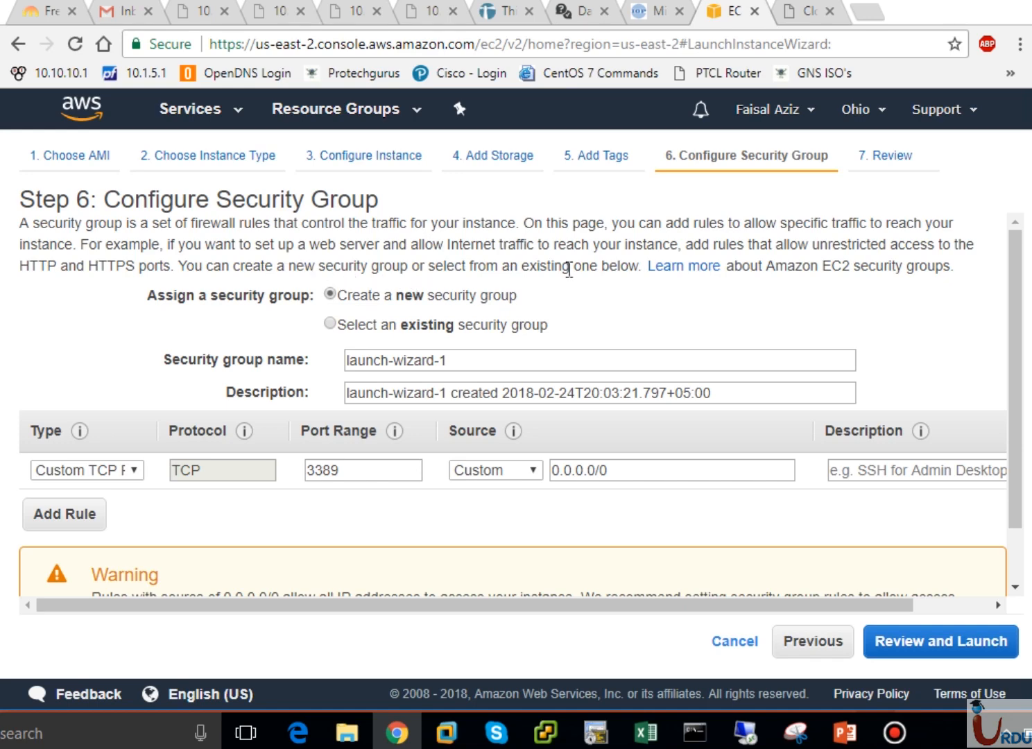
click(388, 335)
click(391, 408)
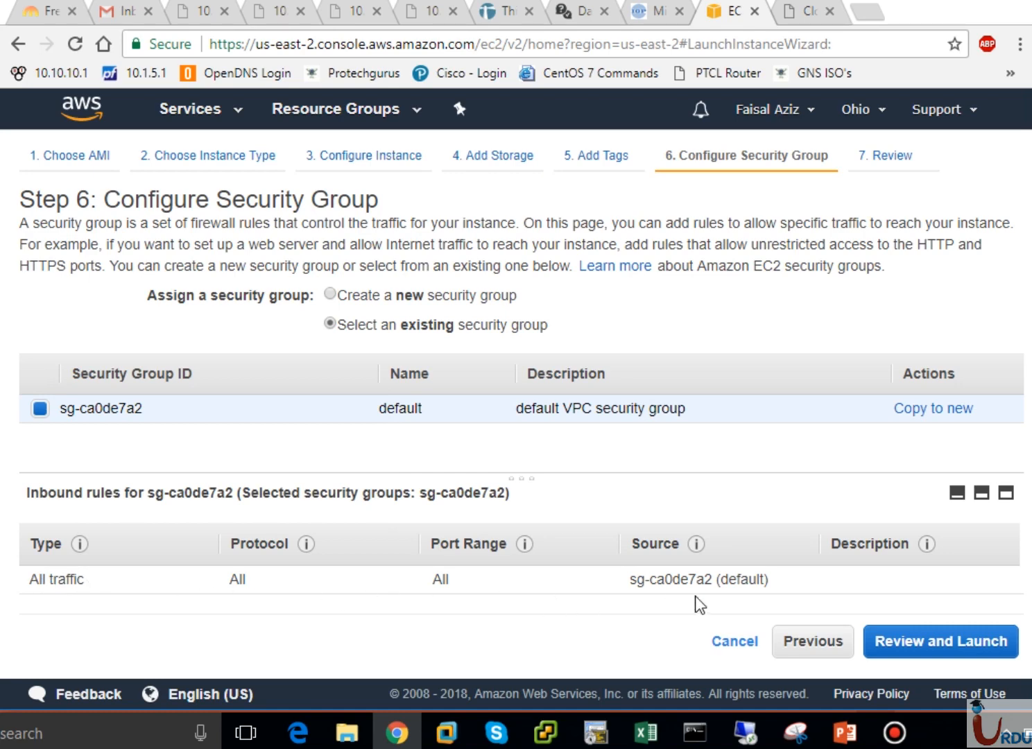
click(331, 295)
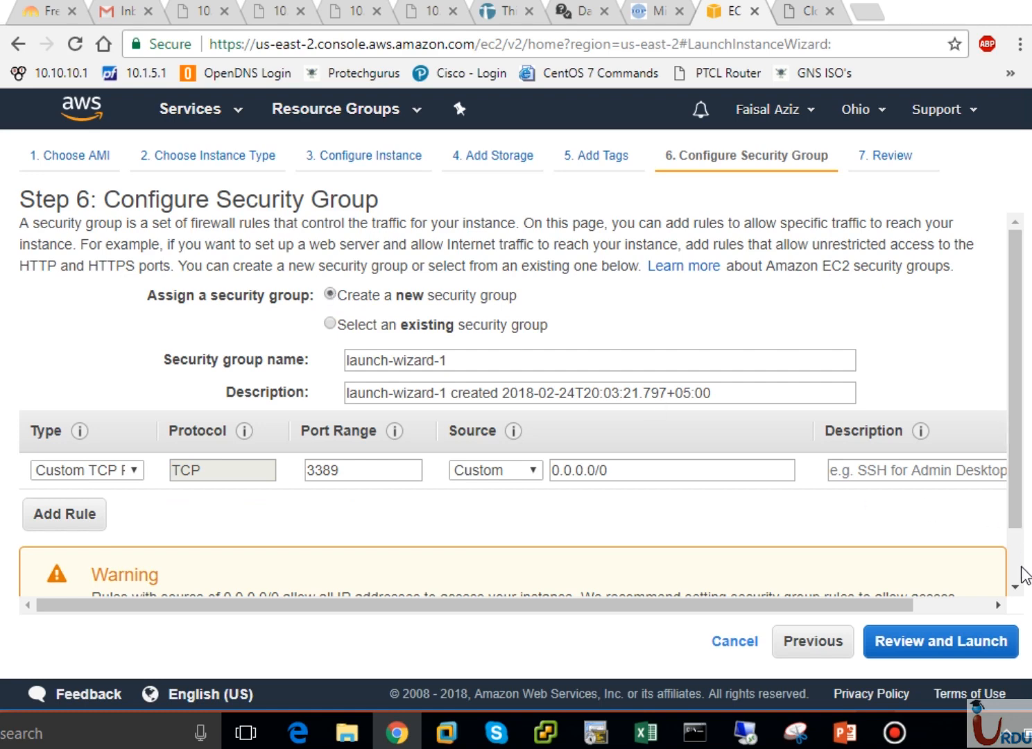
scroll(1019, 593, down, 1)
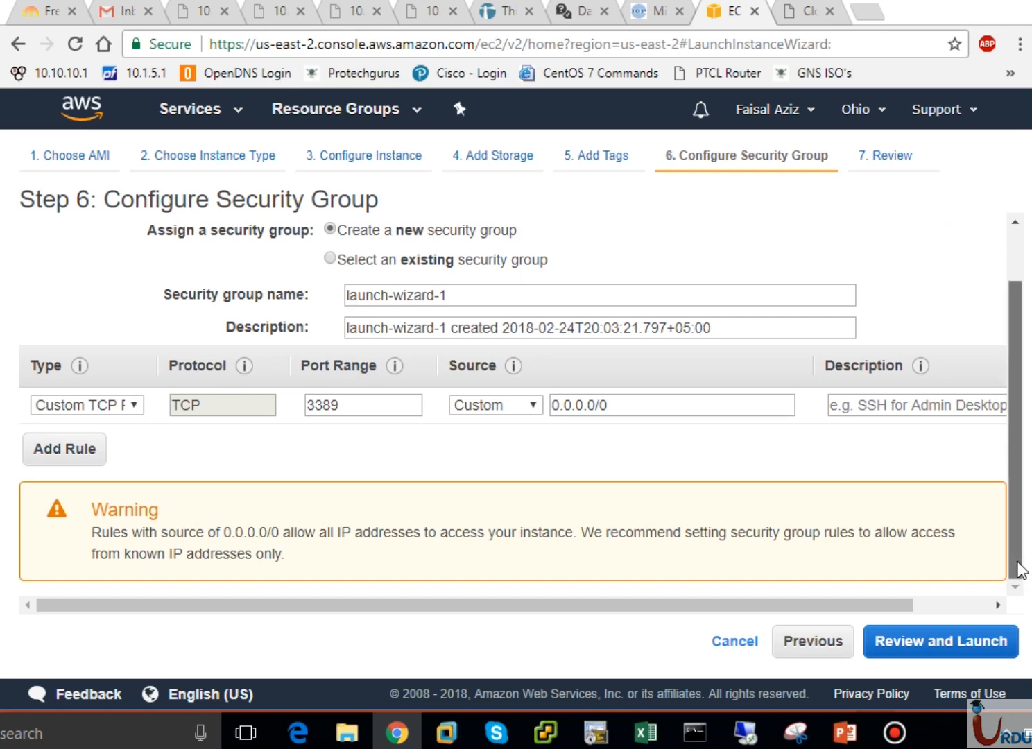
mouse_move(1022, 572)
mouse_down()
mouse_move(1016, 535)
mouse_move(1022, 566)
mouse_up()
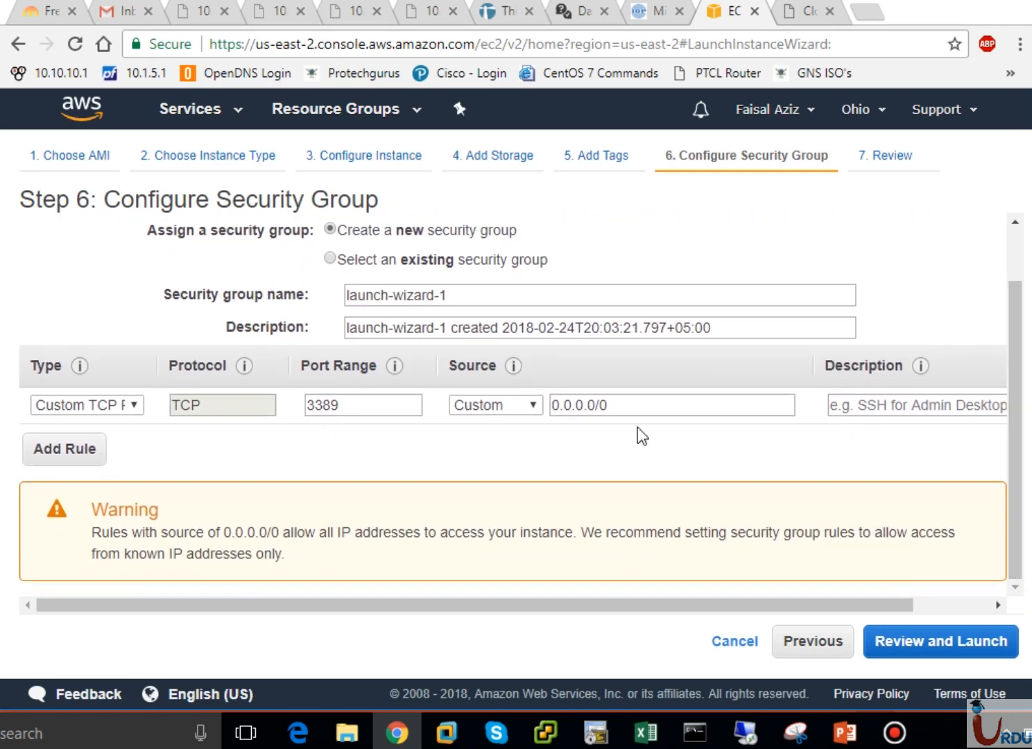
Replace the security group name with UITASecurityGroup and enter Our1stSecGroup as its description
triple_click(482, 294)
text(UITA)
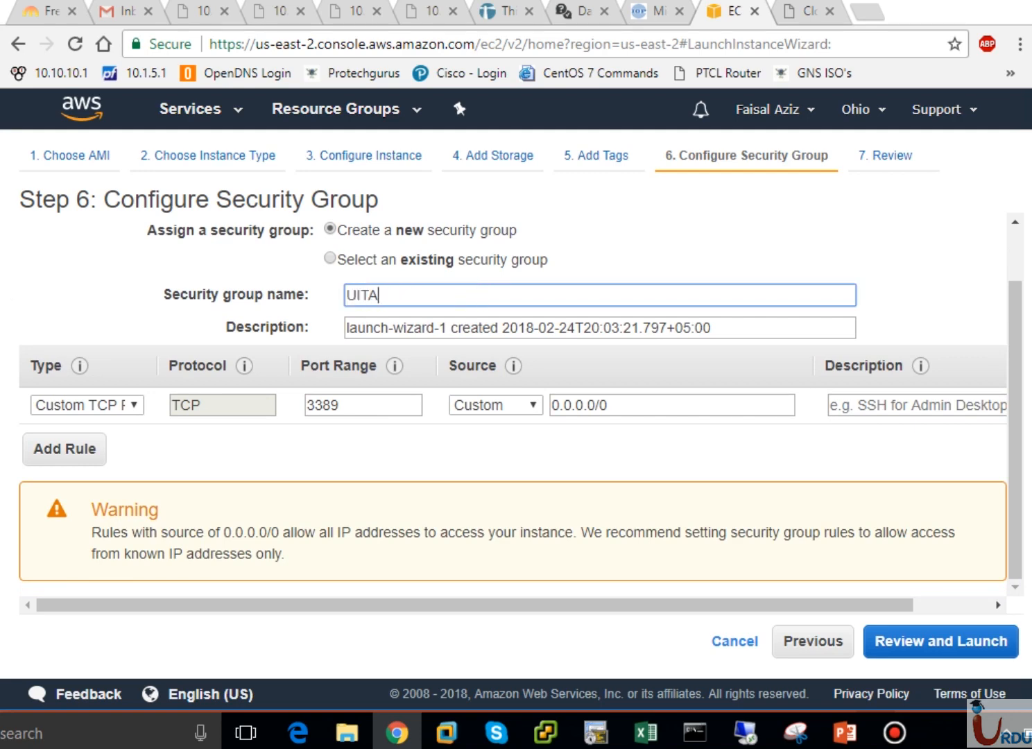
text(Security G)
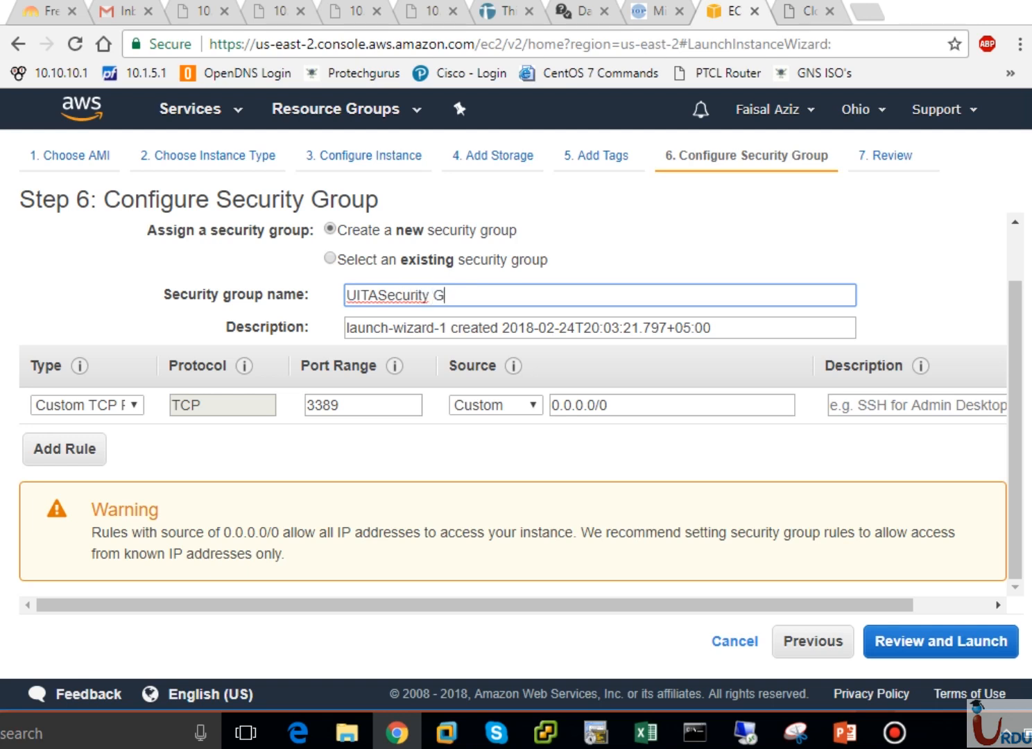
key(BackSpace)
key(BackSpace)
text(Gro)
text(yu)
key(BackSpace)
key(BackSpace)
text(up)
key(Tab)
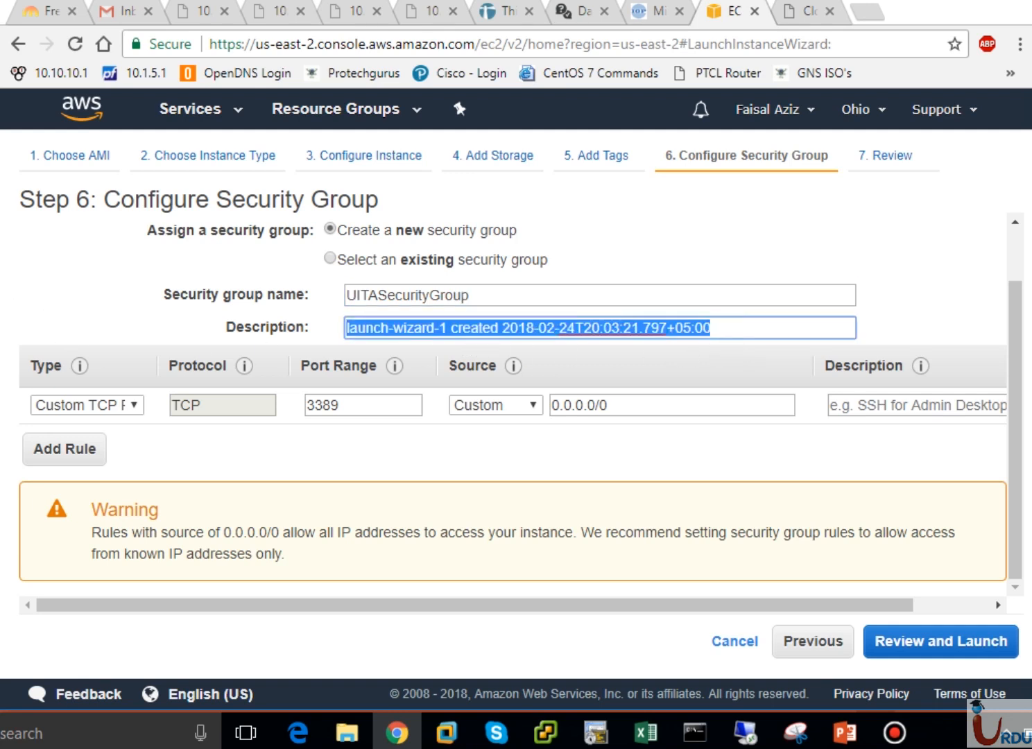
text(Our)
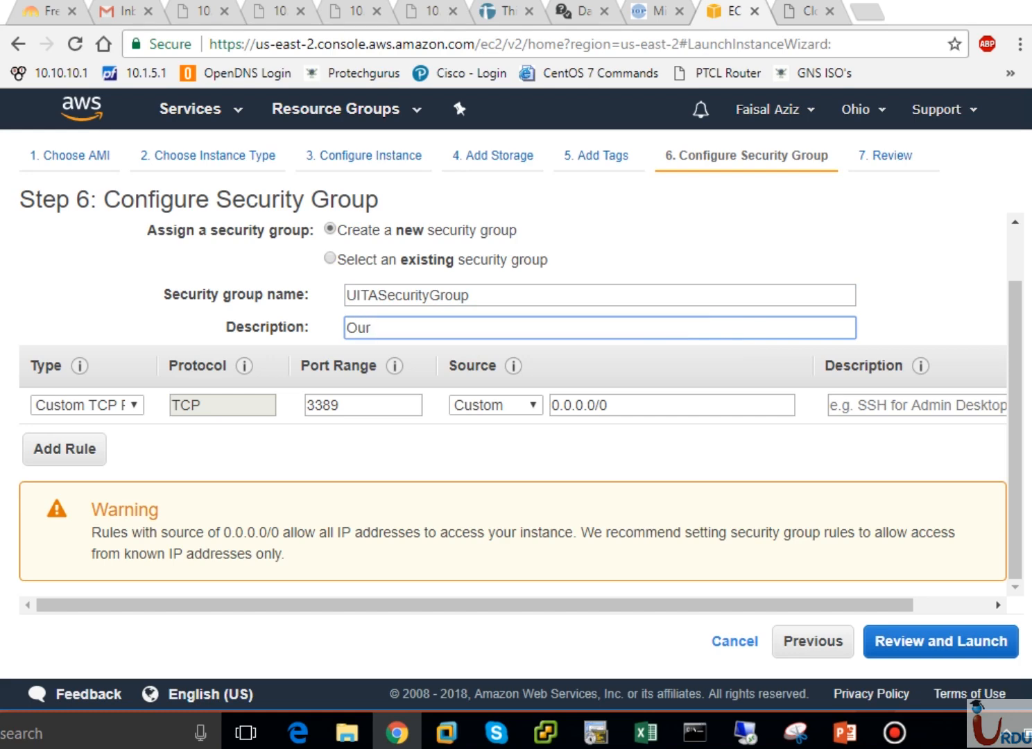
text(1st)
key(BackSpace)
text(SecGroup)
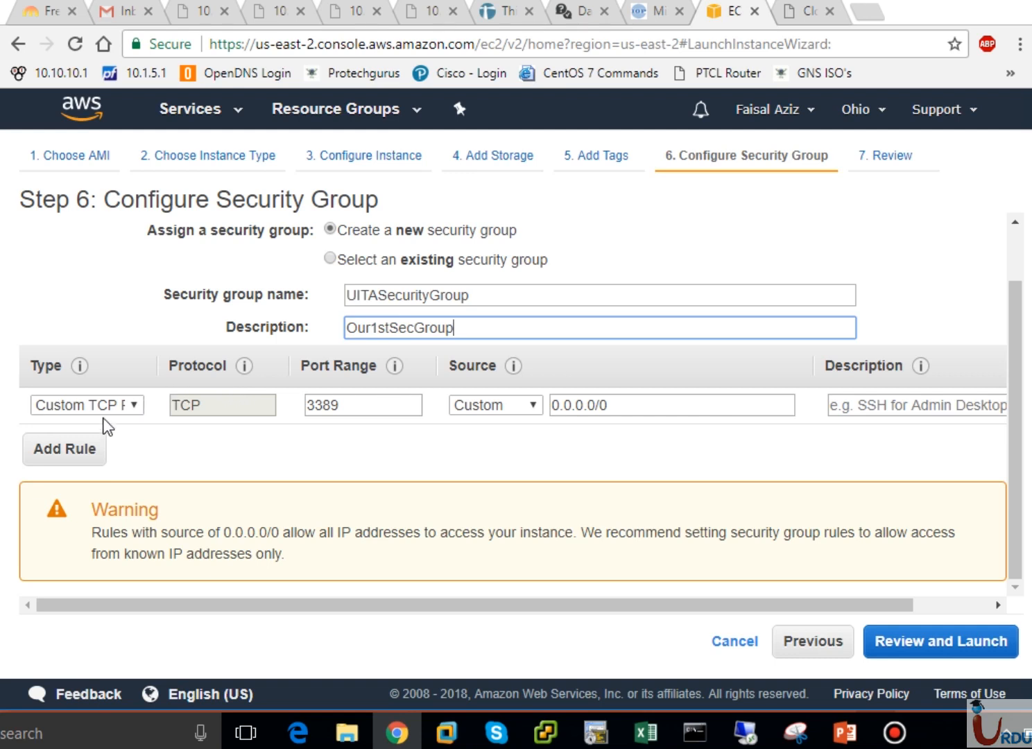
click(117, 408)
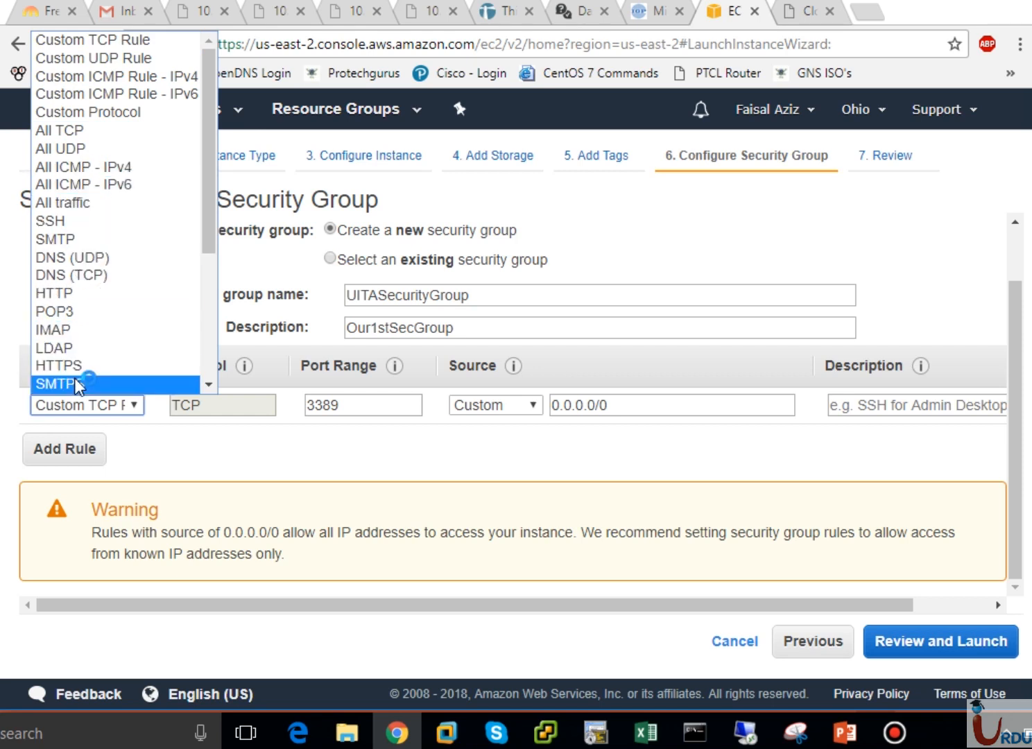
click(209, 260)
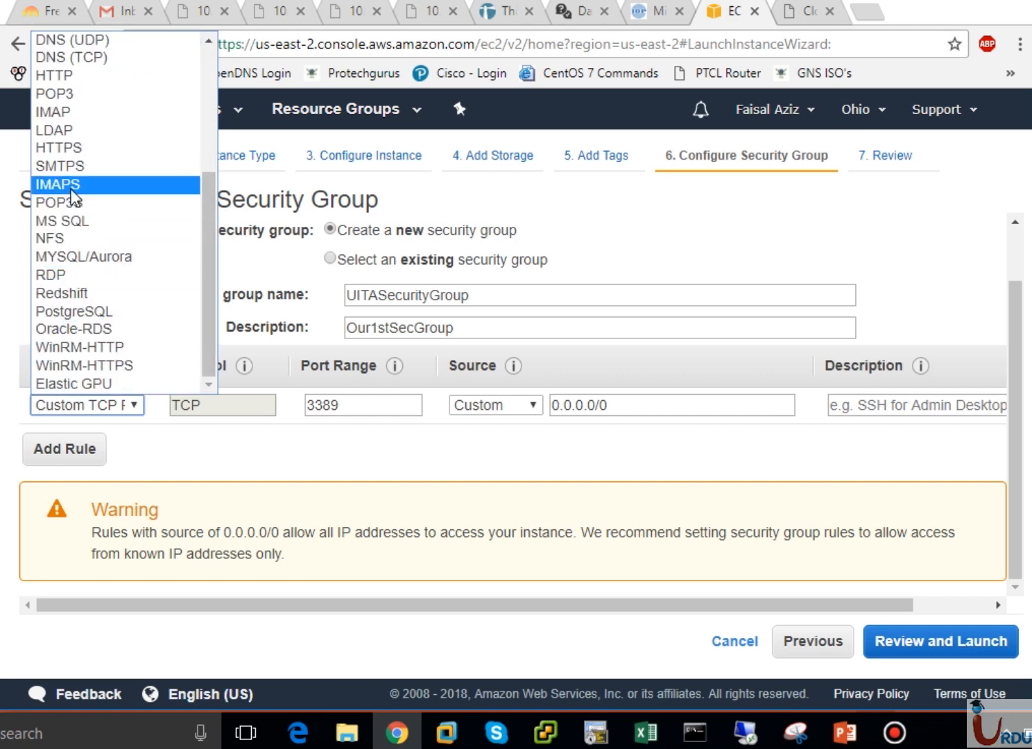
click(207, 150)
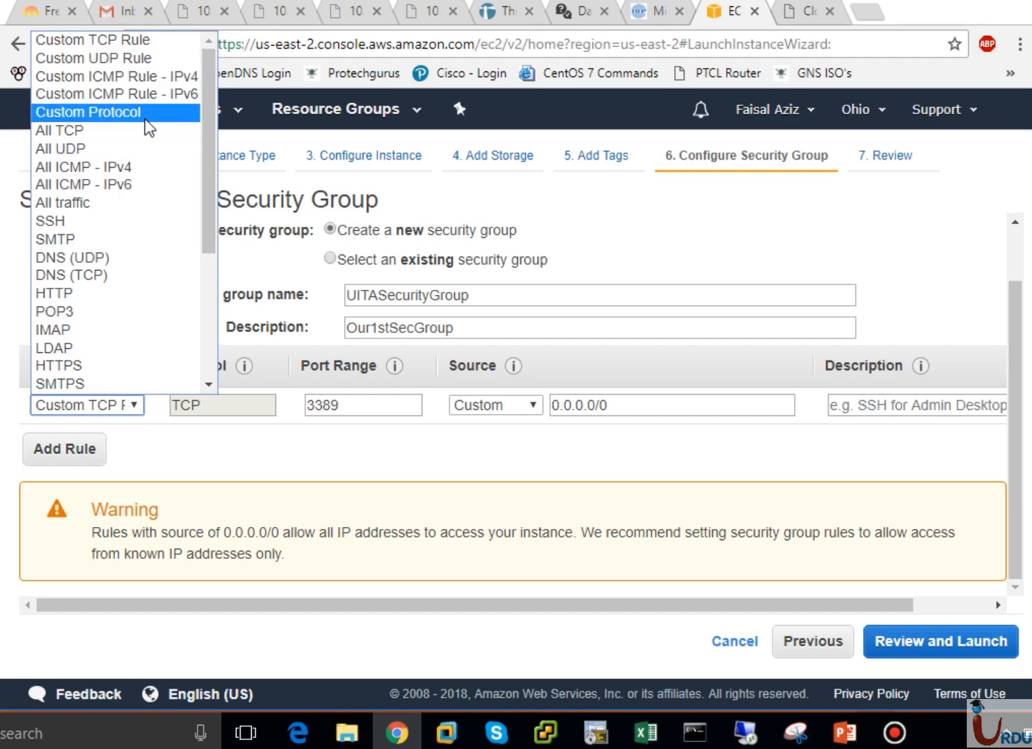
click(102, 41)
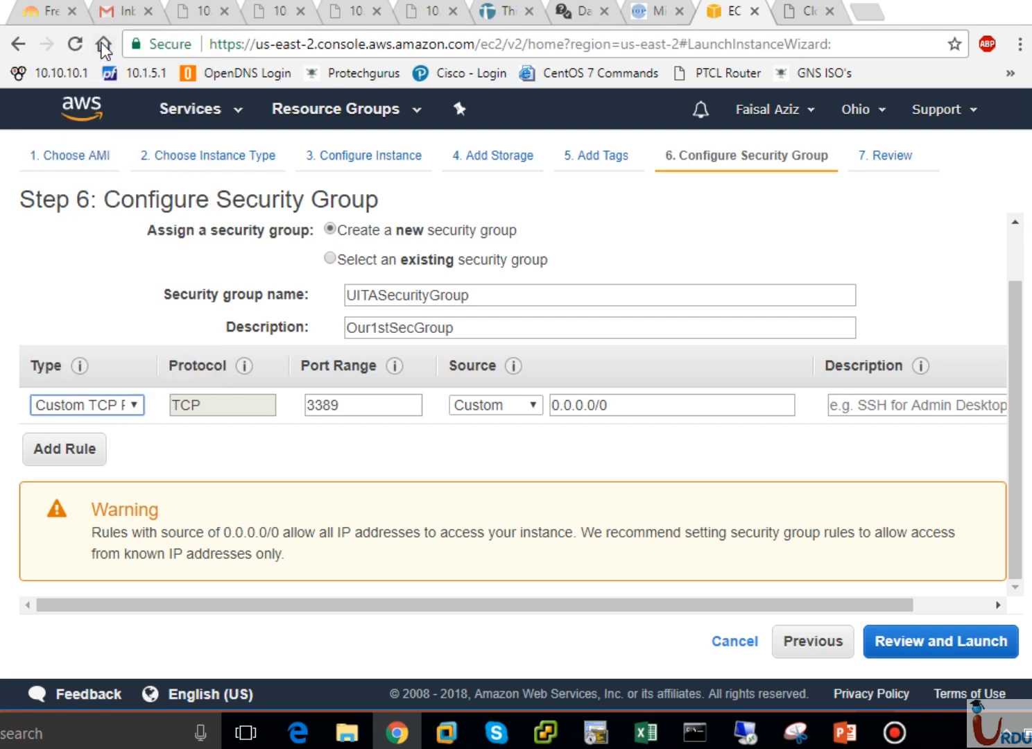
click(234, 406)
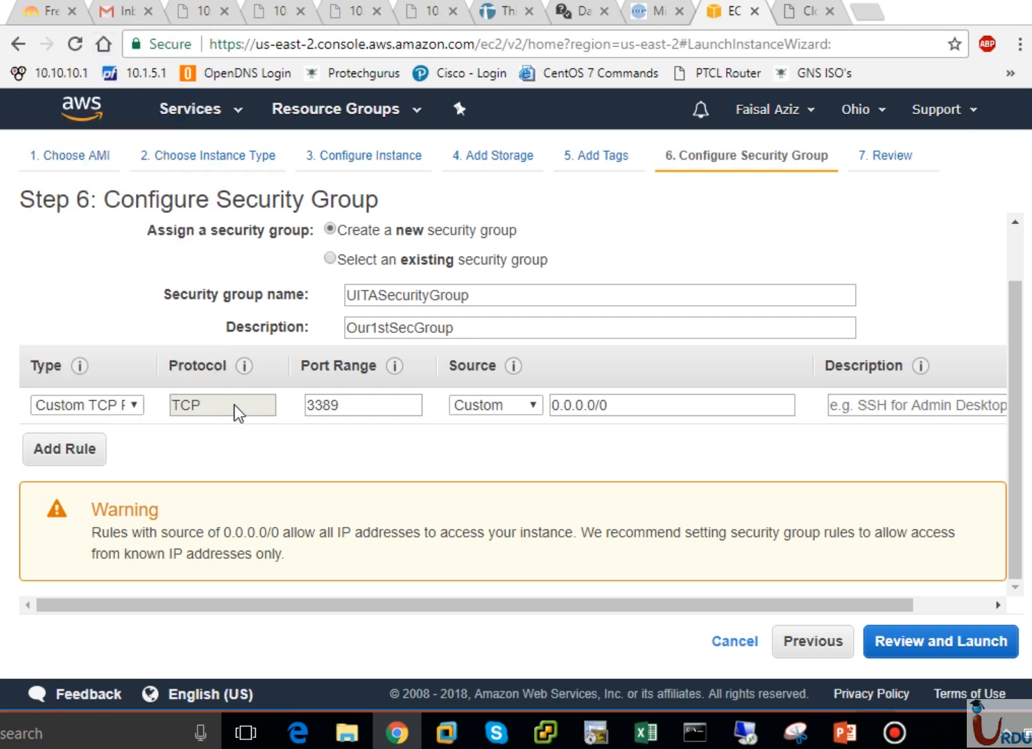
click(359, 405)
drag(359, 405, 104, 368)
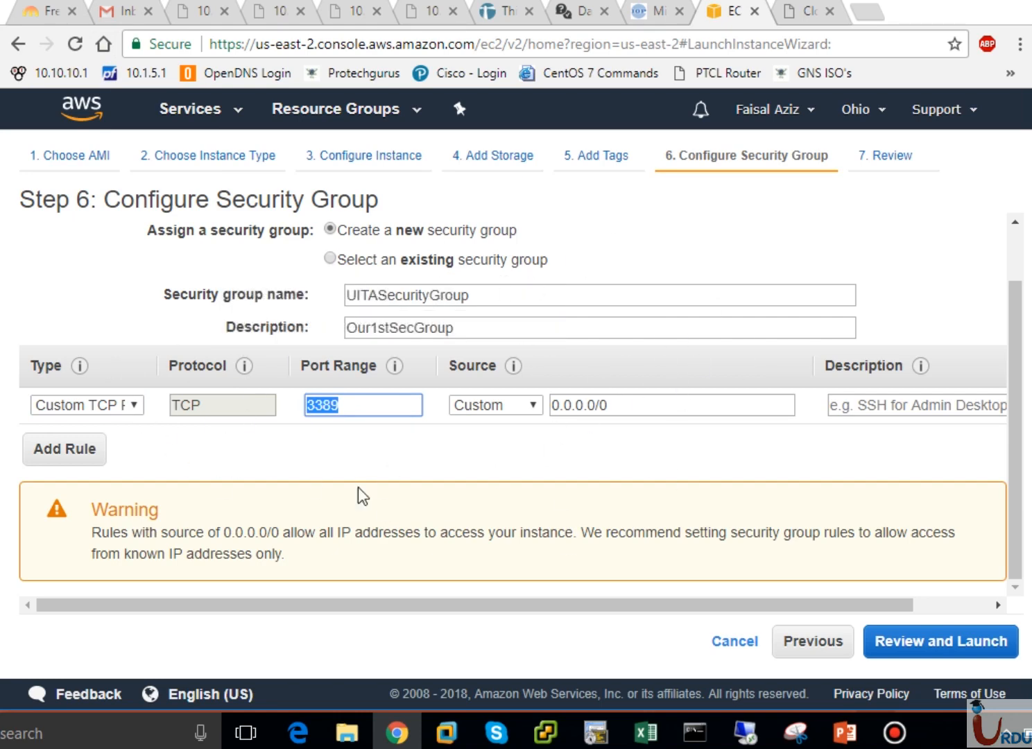
Set the port 3389 rule's source to Anywhere (0.0.0.0/0, ::/0) after trying My IP and Custom
click(498, 405)
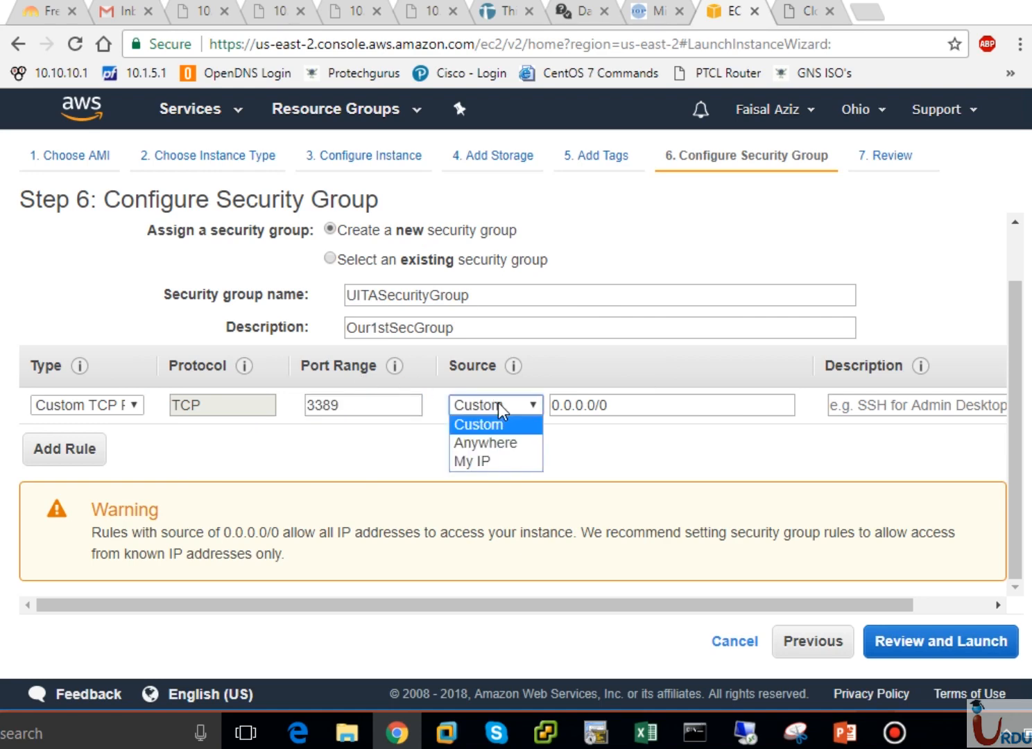
click(487, 461)
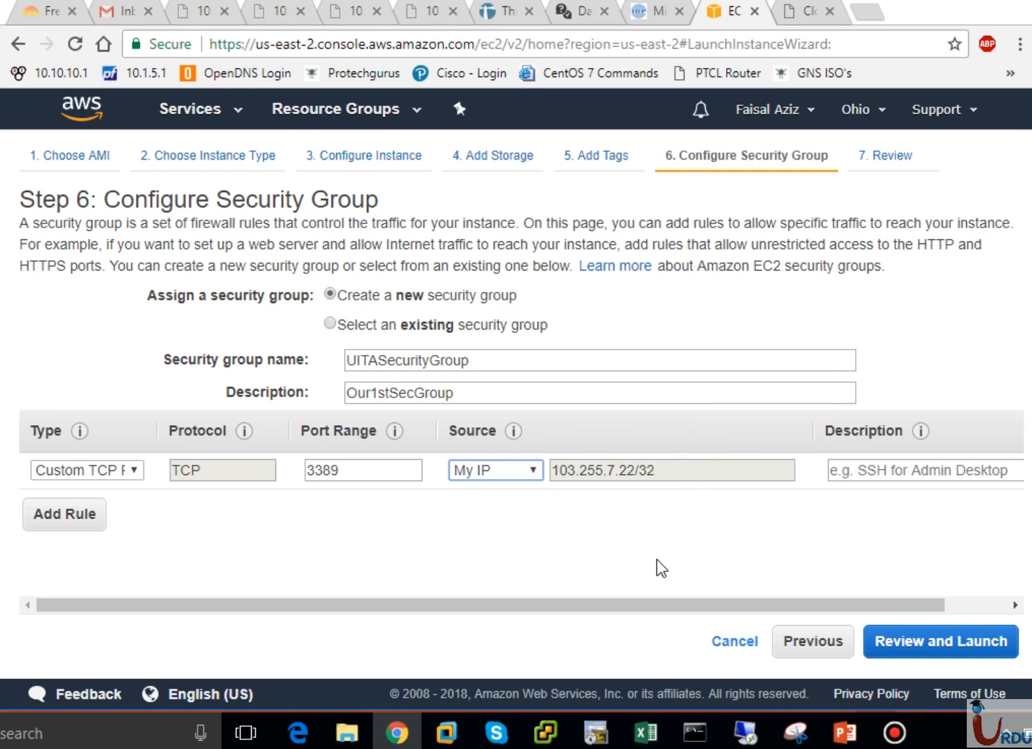
click(528, 475)
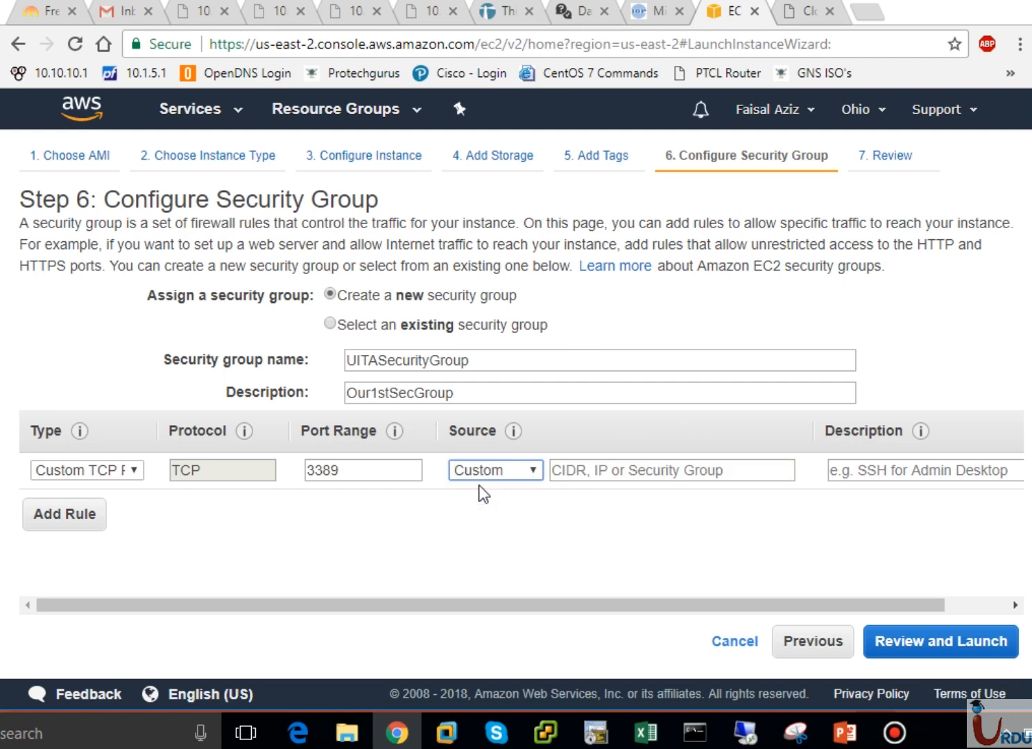
click(583, 476)
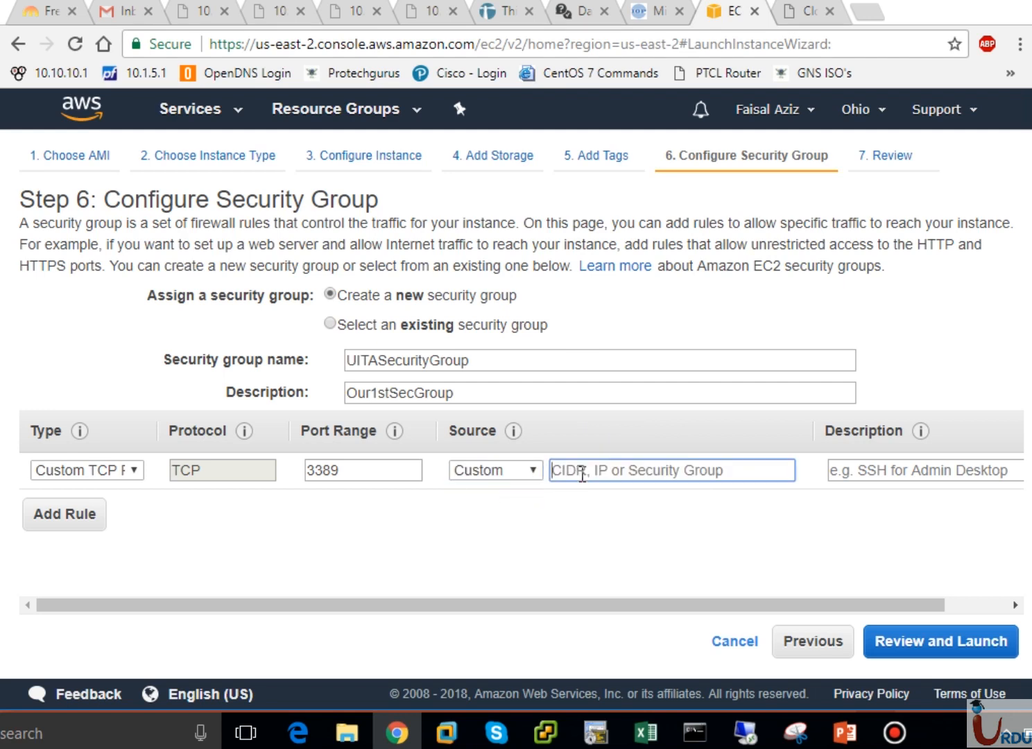
click(520, 471)
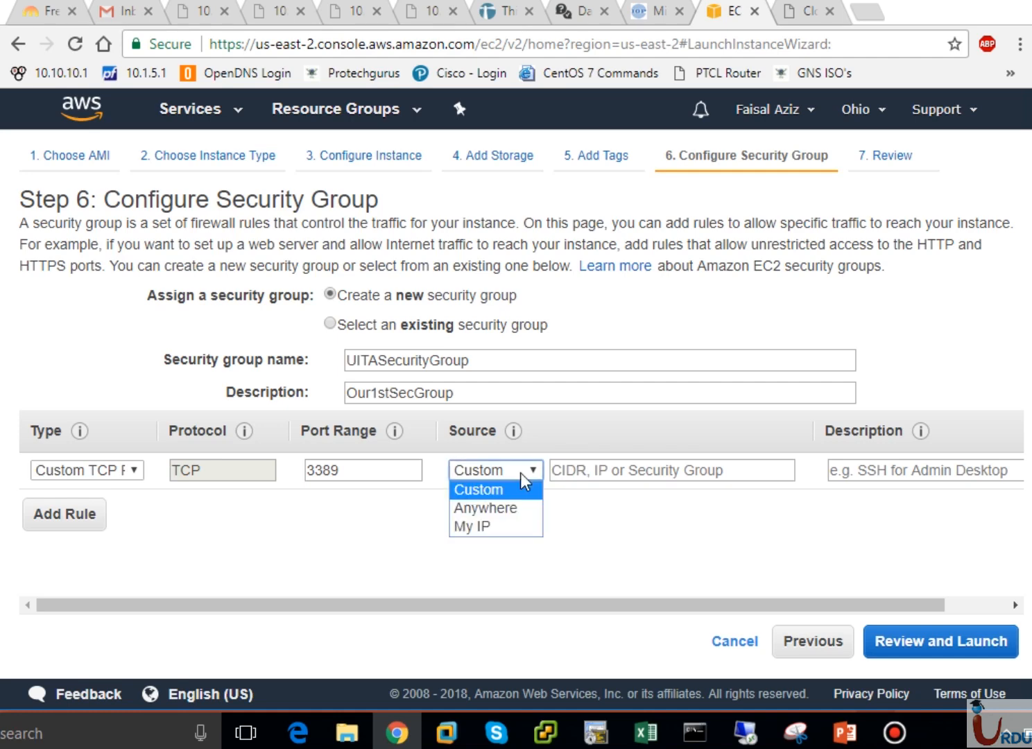
click(495, 507)
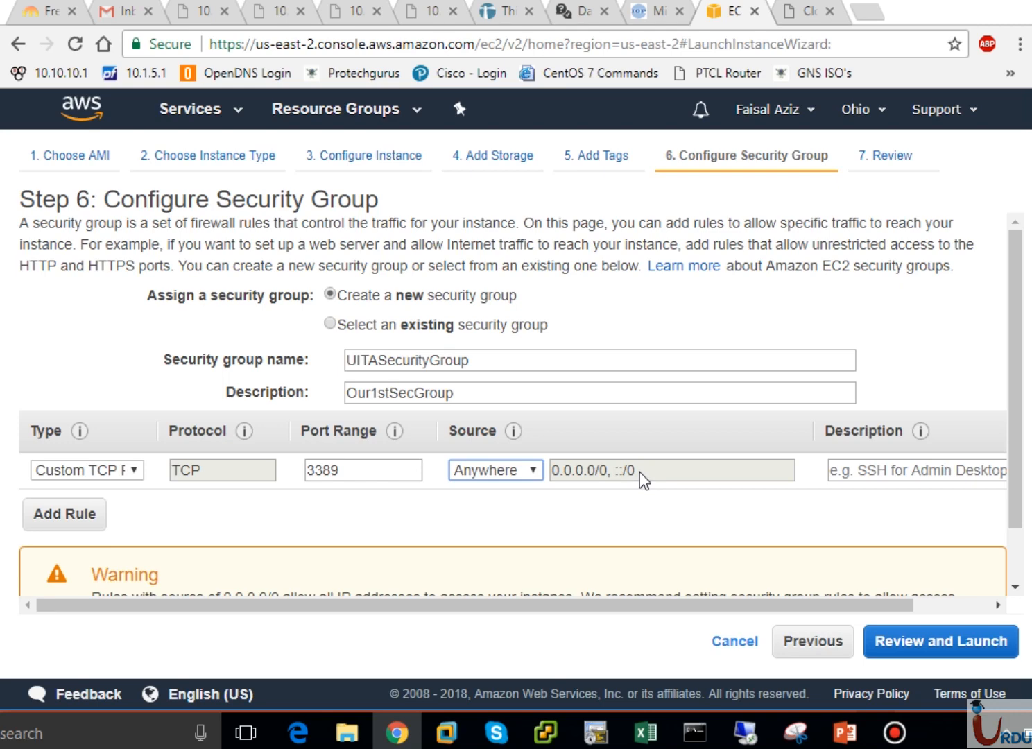
Describe the 3389 rule as RDPPortAllowed and delete the extra empty rule row
click(860, 475)
text(RD)
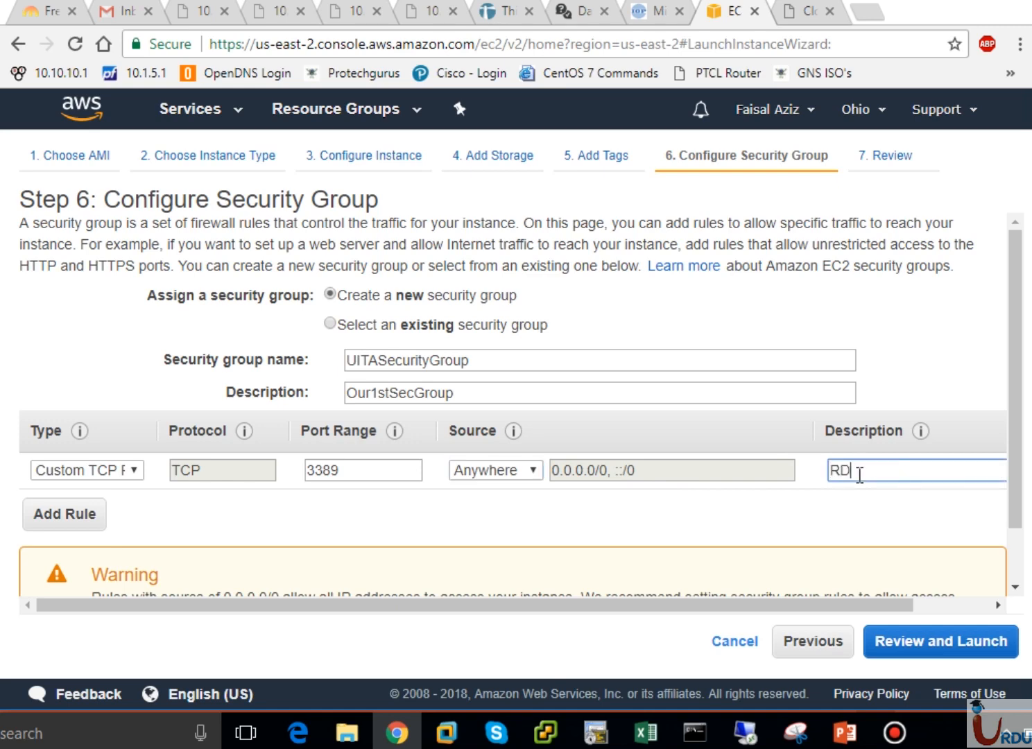
text(PPortAllowed)
click(40, 526)
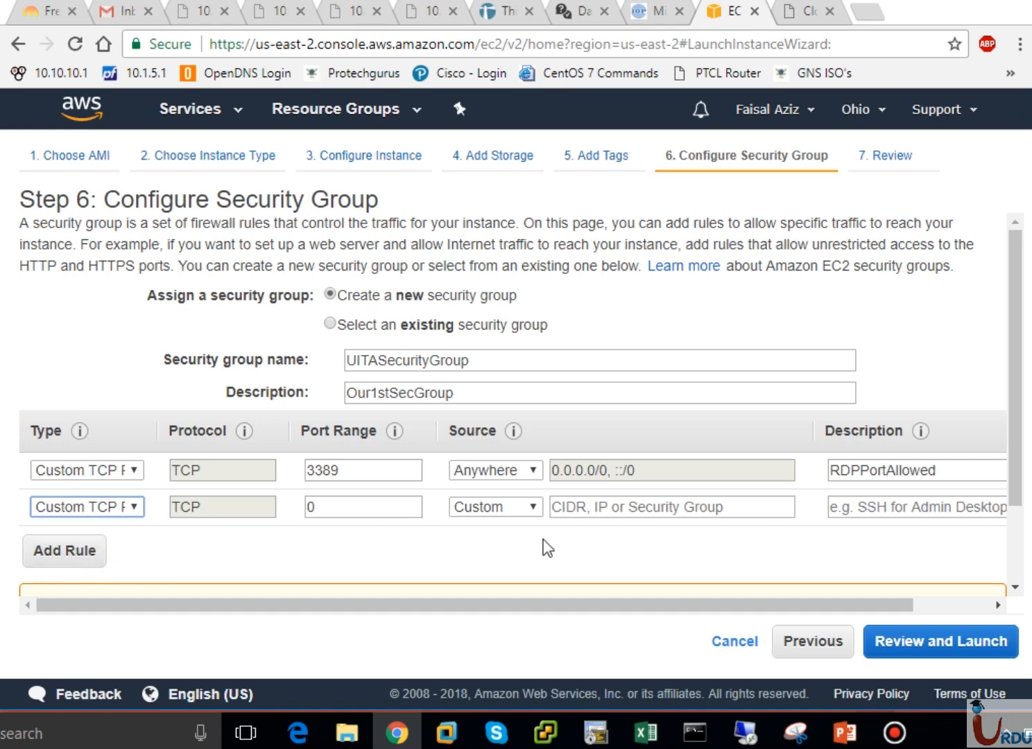
click(917, 609)
click(986, 510)
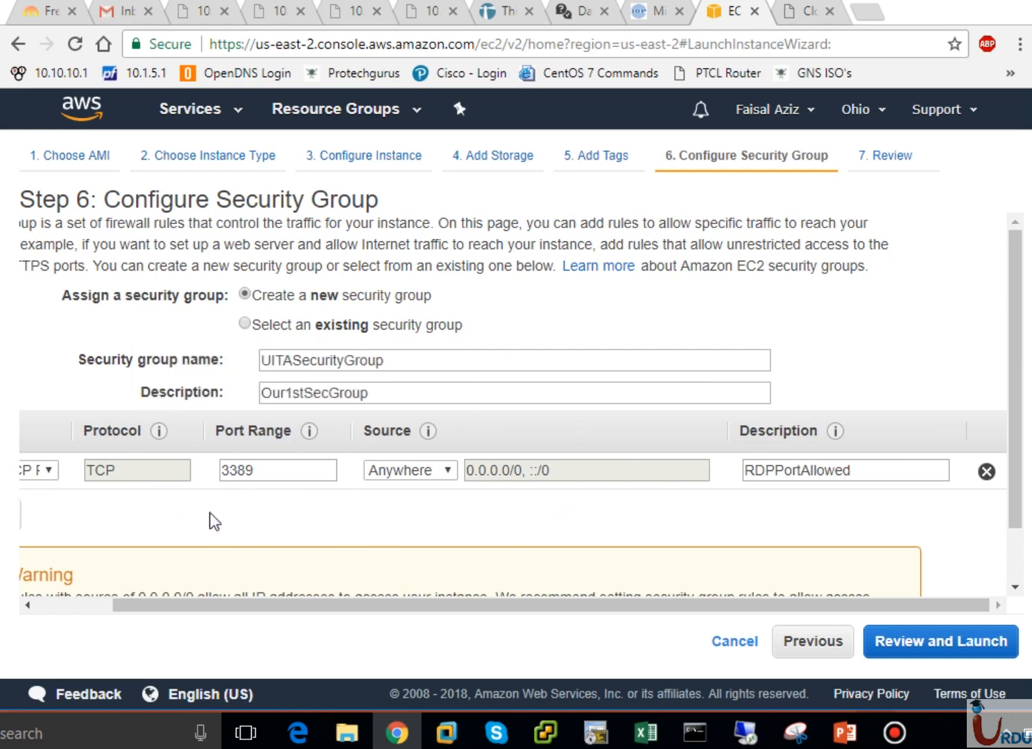
drag(140, 599, 106, 605)
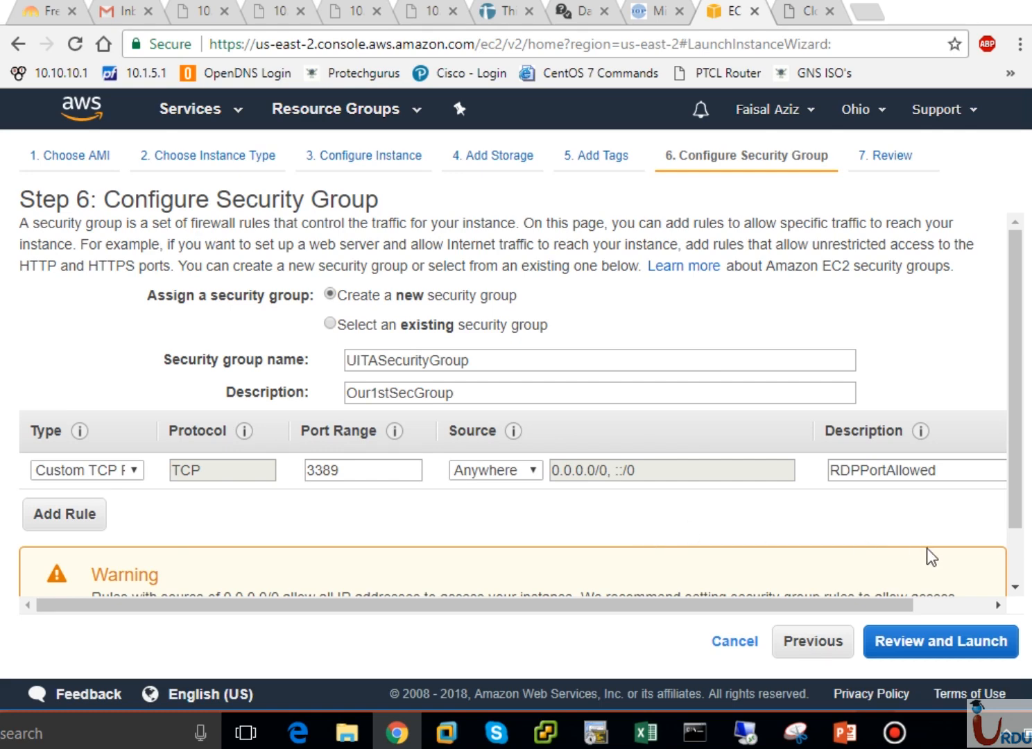
click(1013, 565)
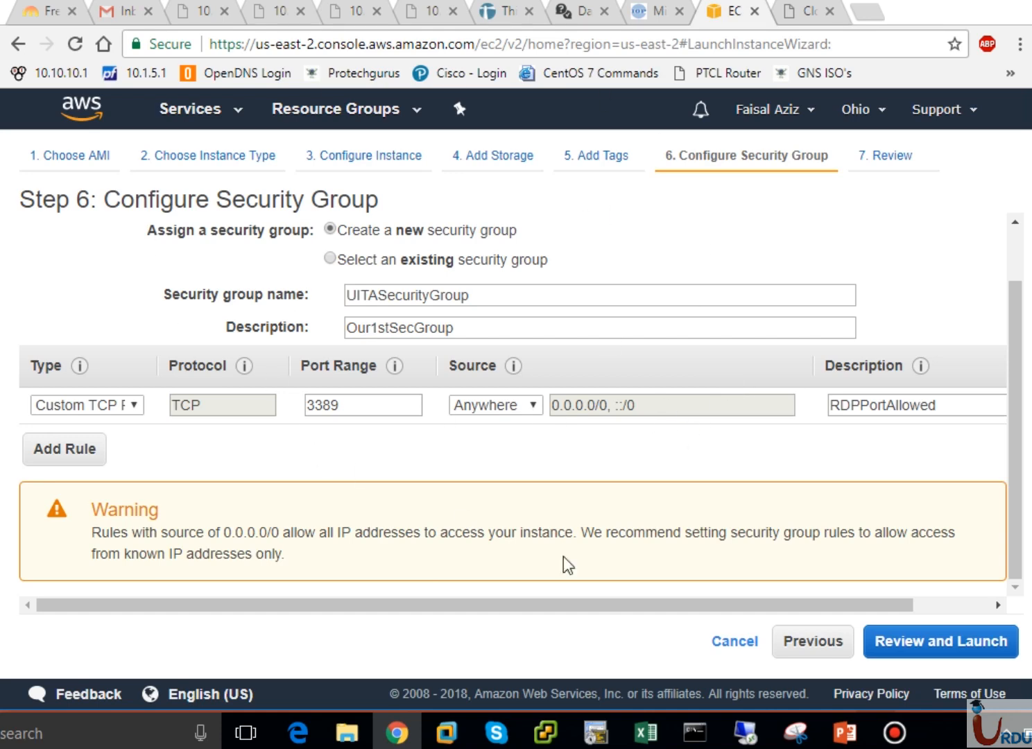
Advance to Step 7 Review Instance Launch and scroll through the t2.micro and UITASecurityGroup RDP summaries
click(910, 651)
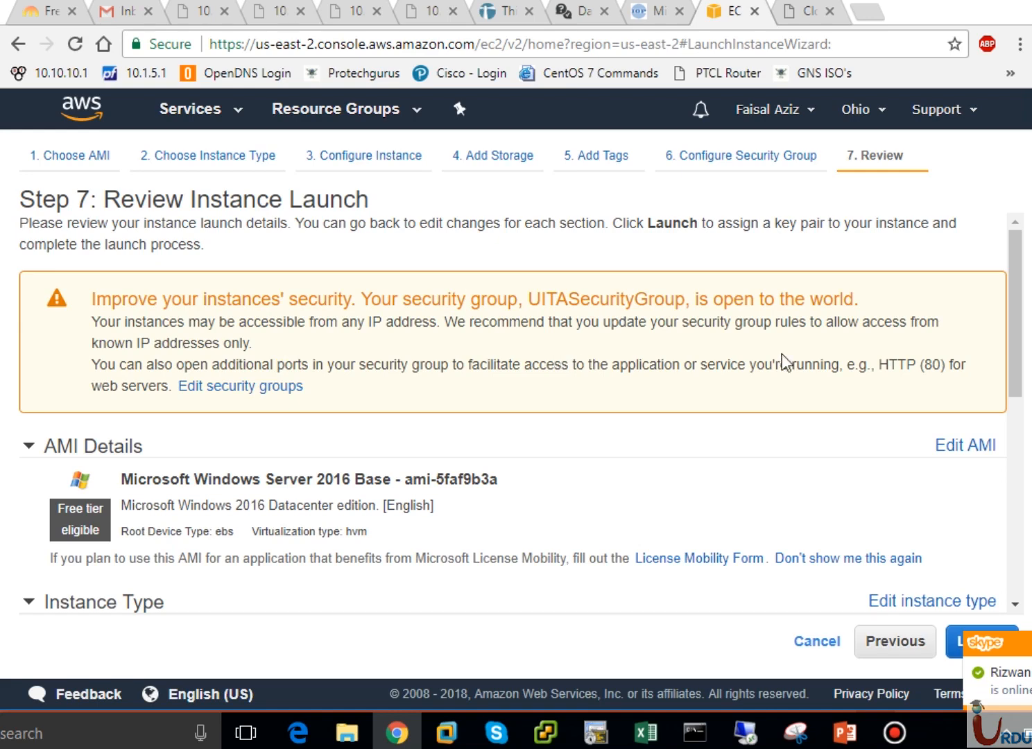
drag(1018, 357, 1021, 420)
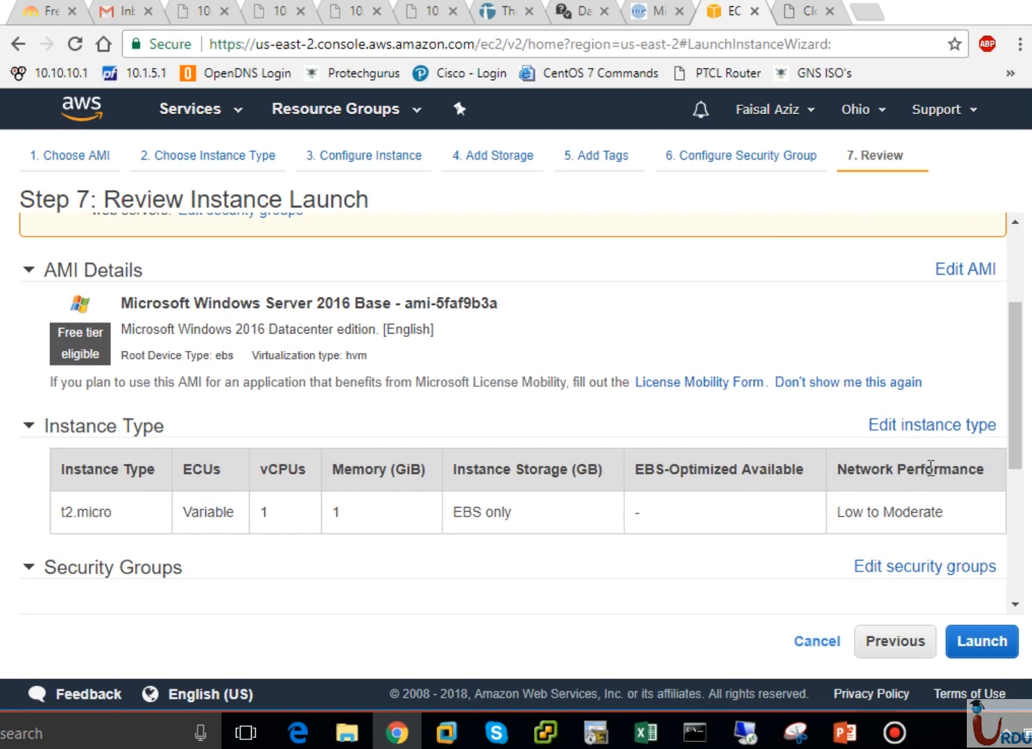
drag(1018, 463, 1020, 488)
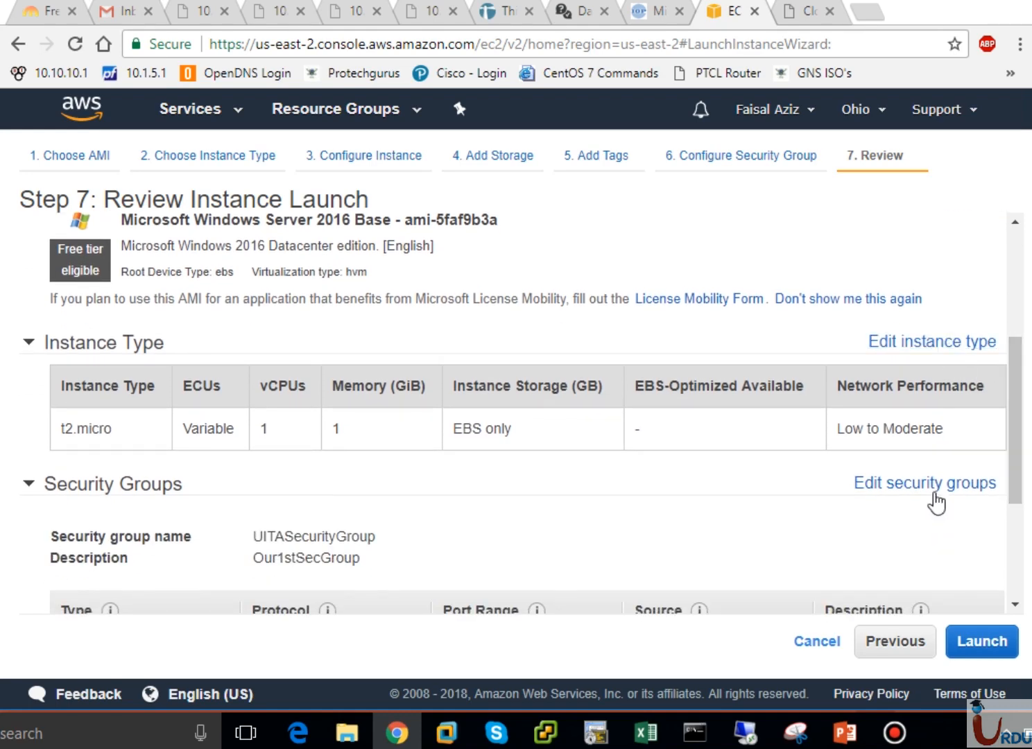
drag(1016, 482, 1018, 552)
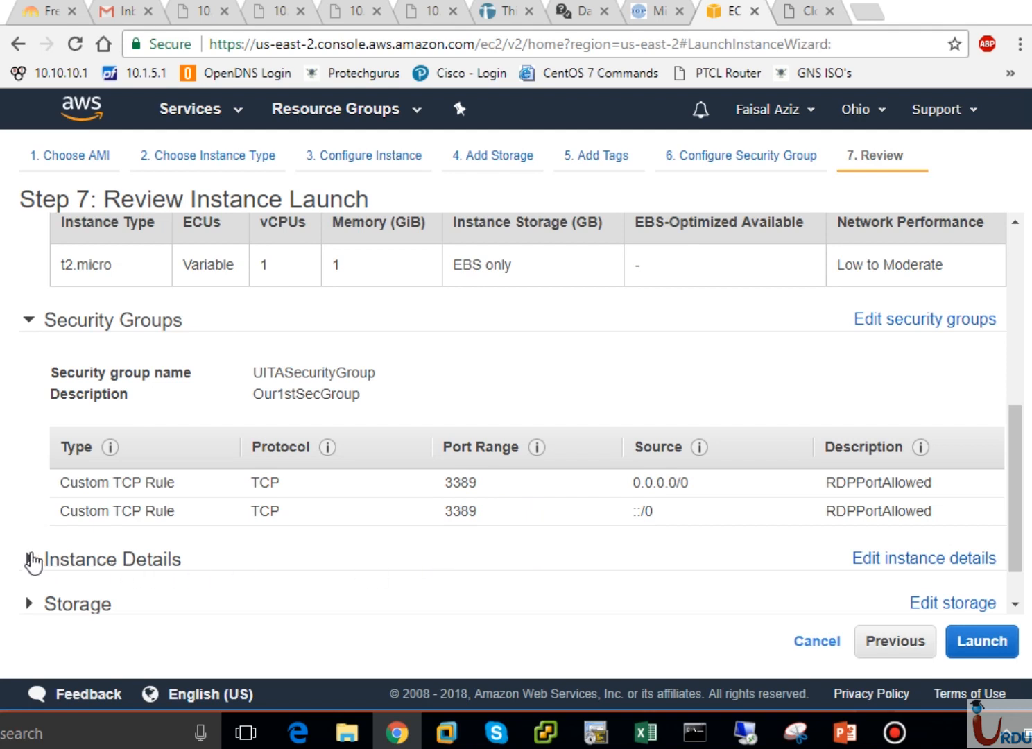
Expand the Instance Details summary and highlight the Network VPC id
click(28, 558)
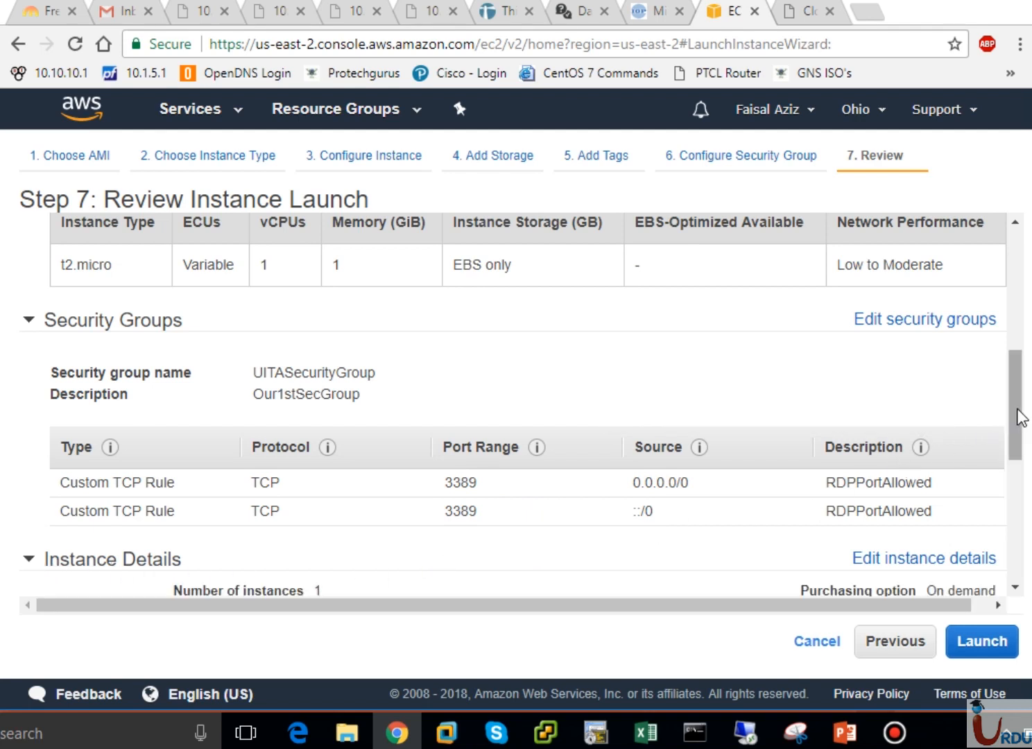
drag(1017, 415, 1017, 517)
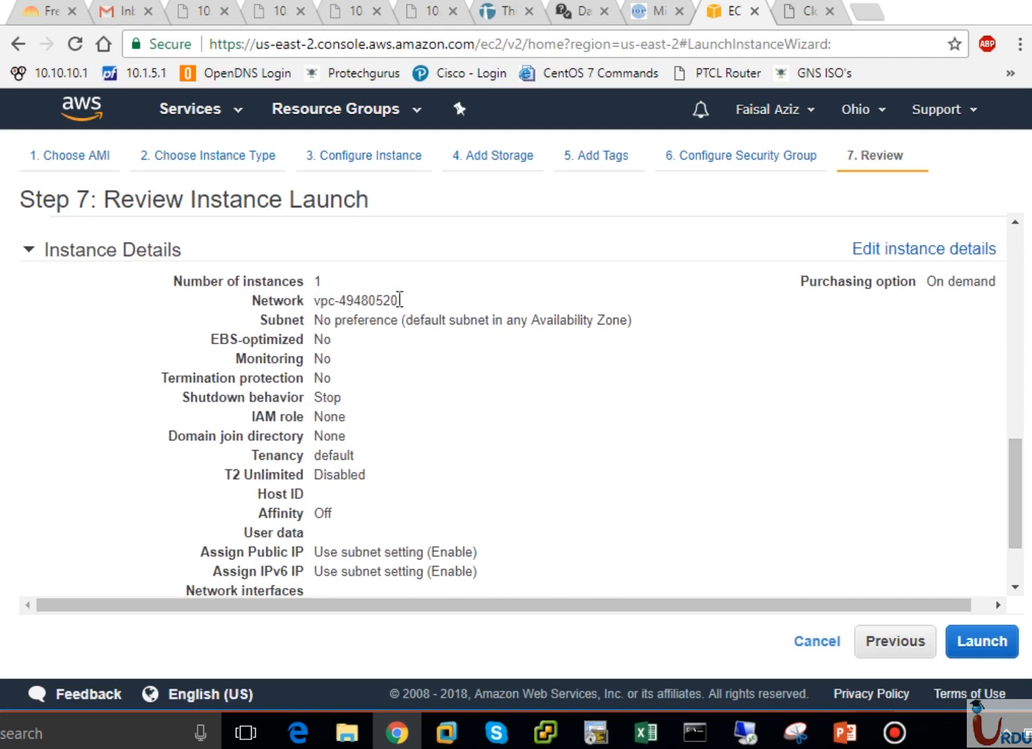
drag(401, 299, 317, 297)
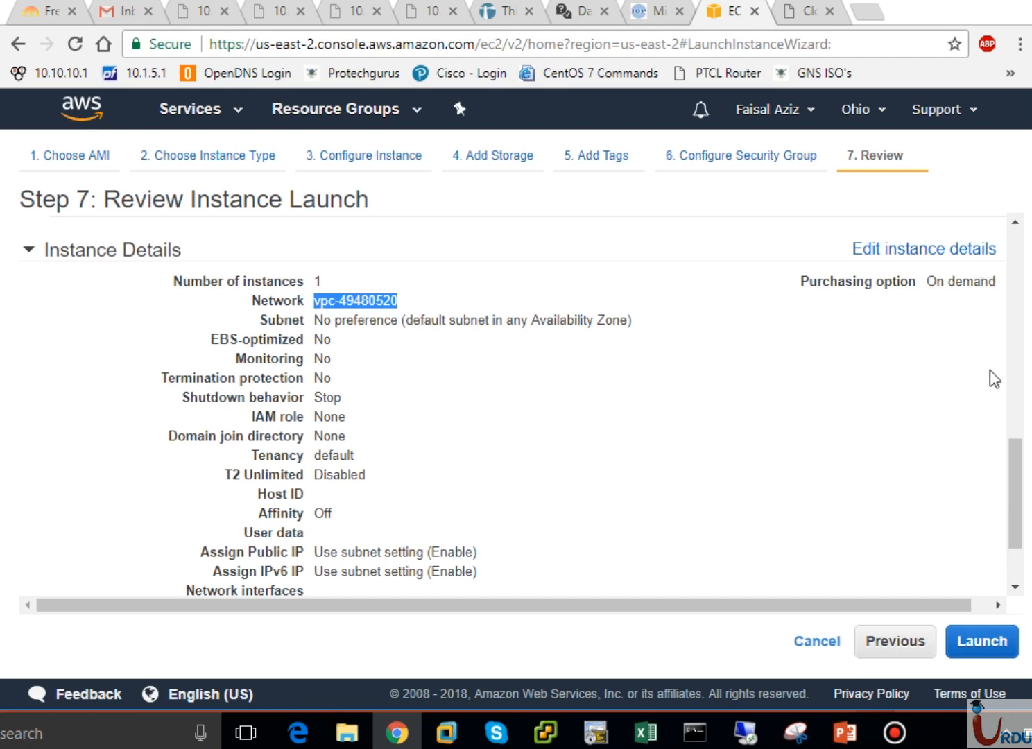
Expand the Storage summary on the review page
drag(1018, 489, 1016, 544)
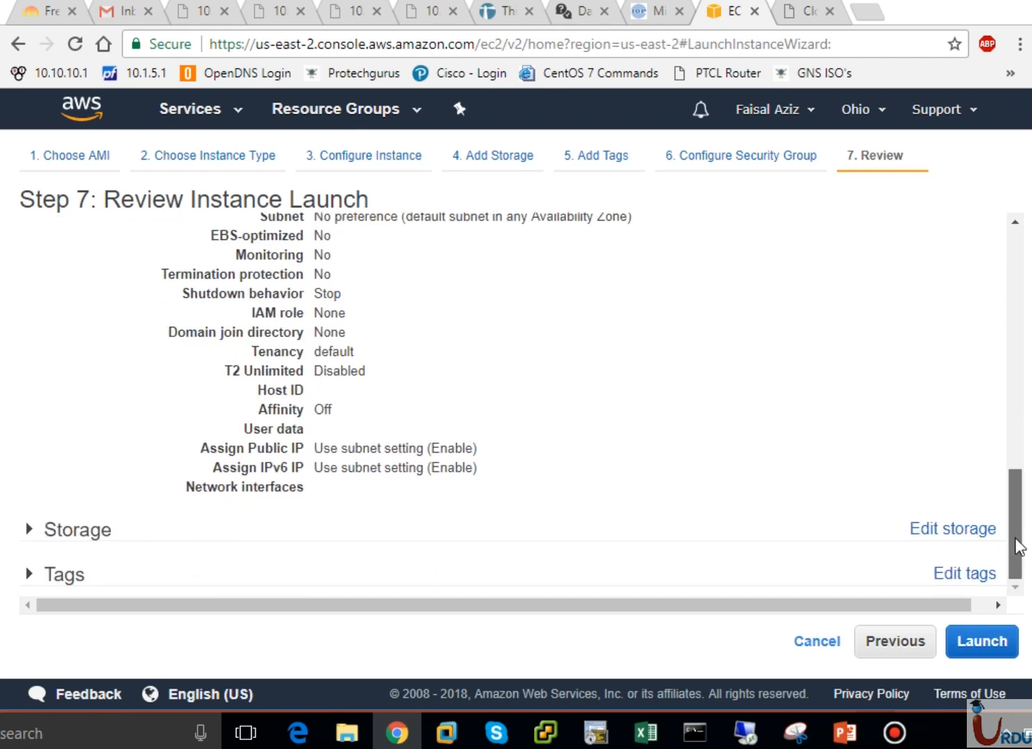
click(29, 530)
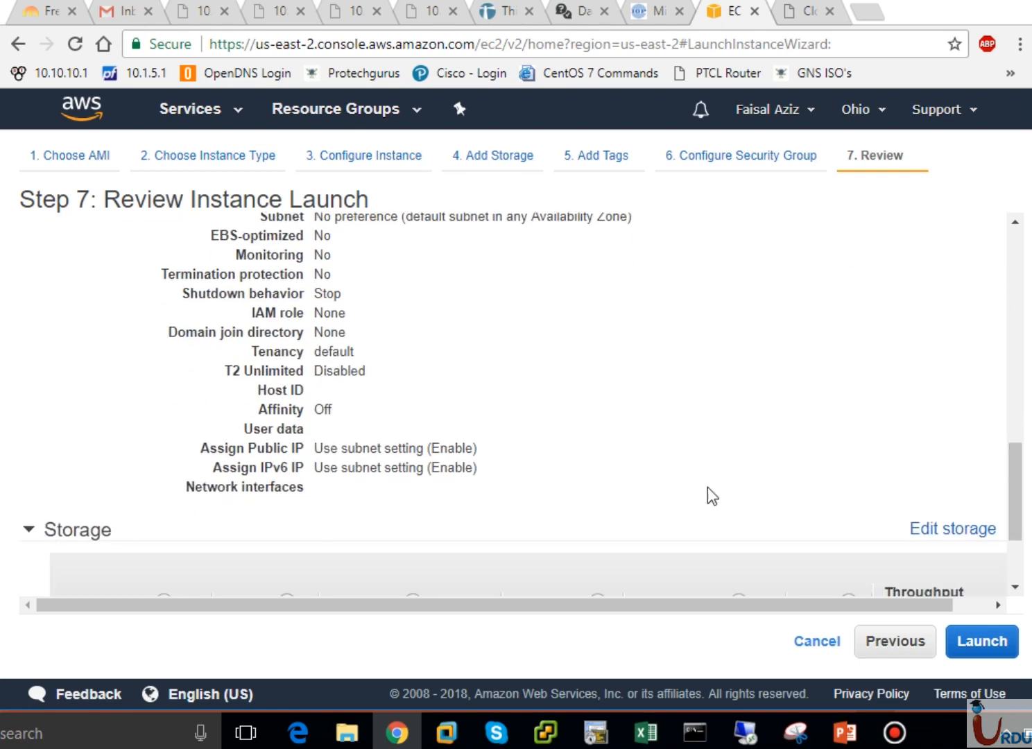
click(1017, 578)
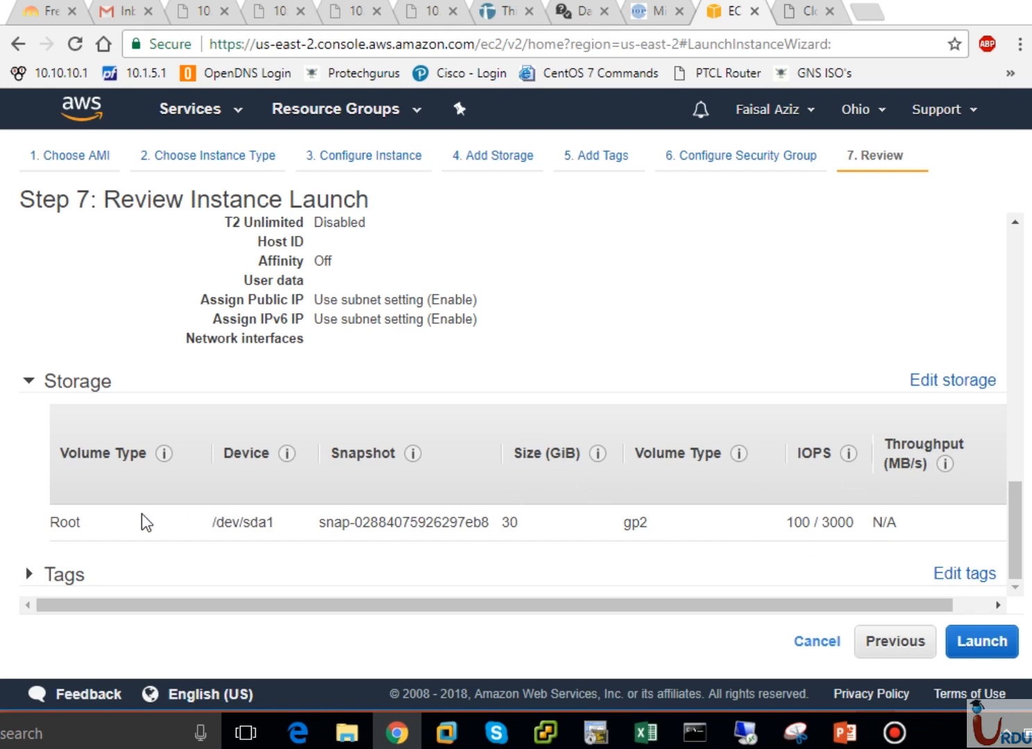
Expand the Tags summary to show the Name WebServer tag, then launch the instance
click(29, 578)
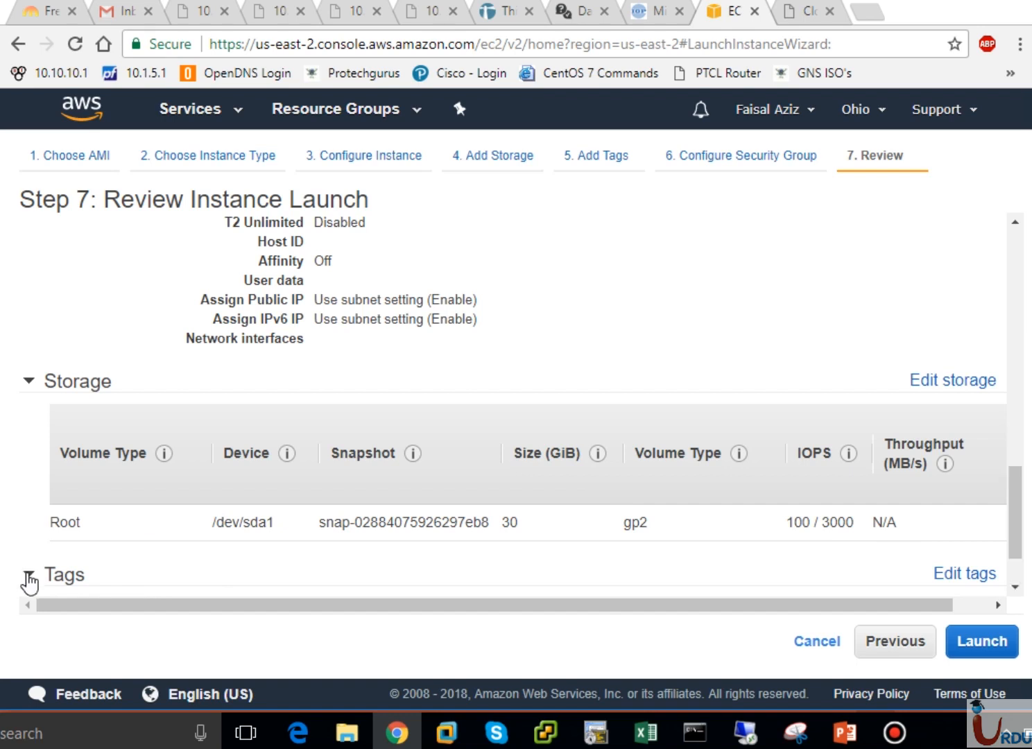
click(1014, 590)
click(1015, 590)
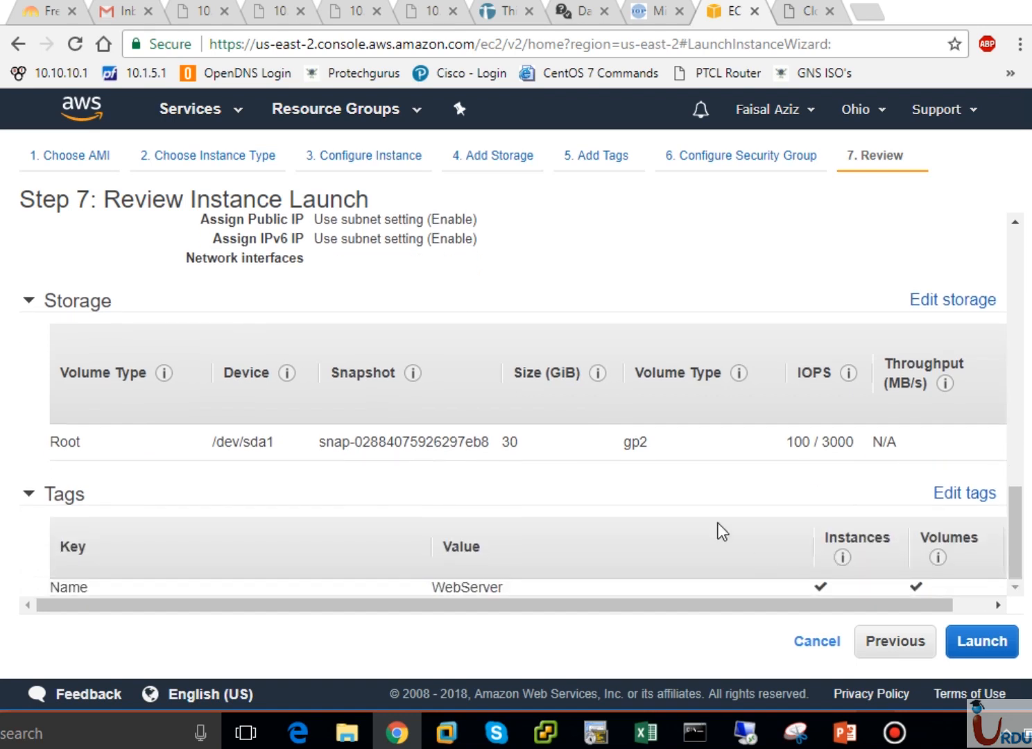
click(979, 645)
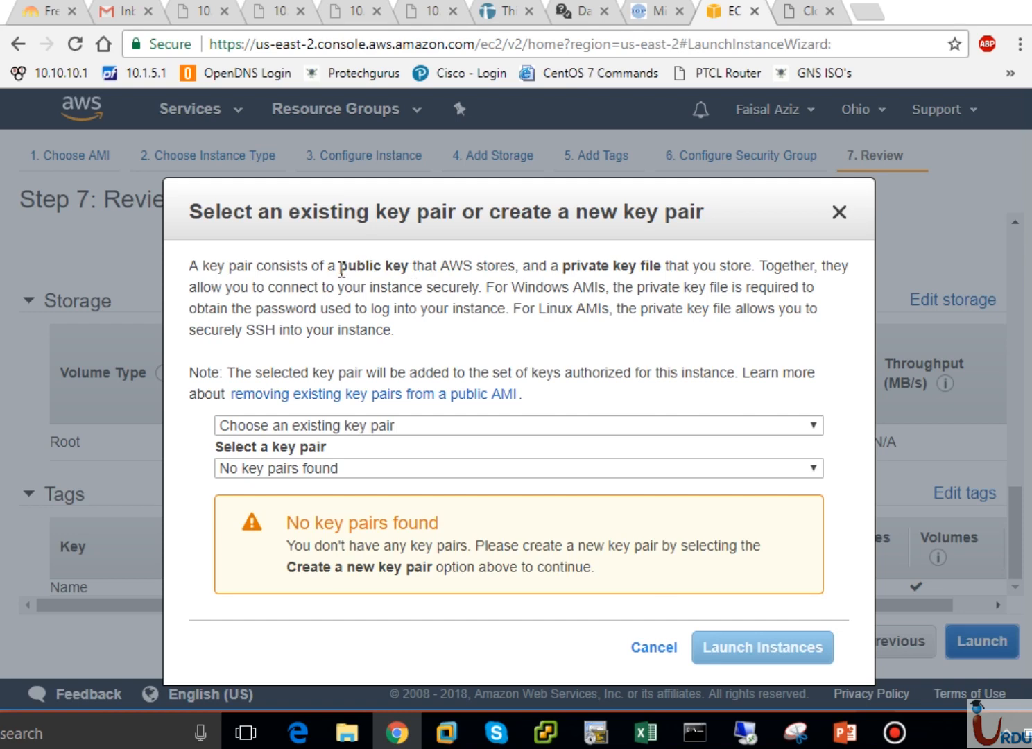
drag(339, 265, 674, 280)
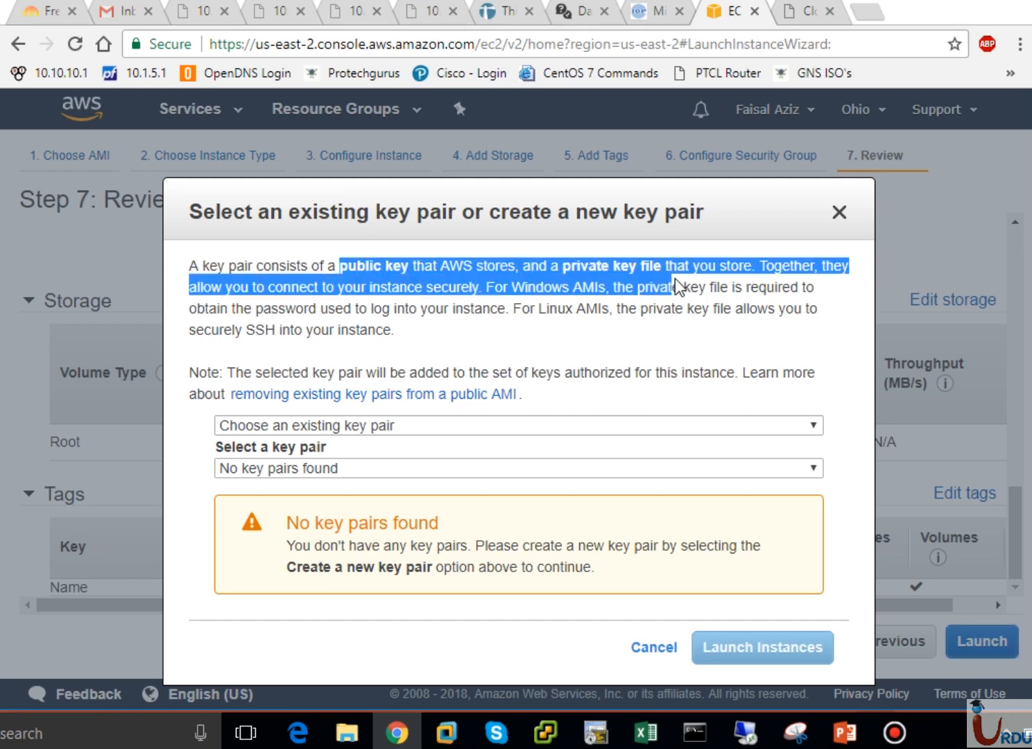
click(644, 277)
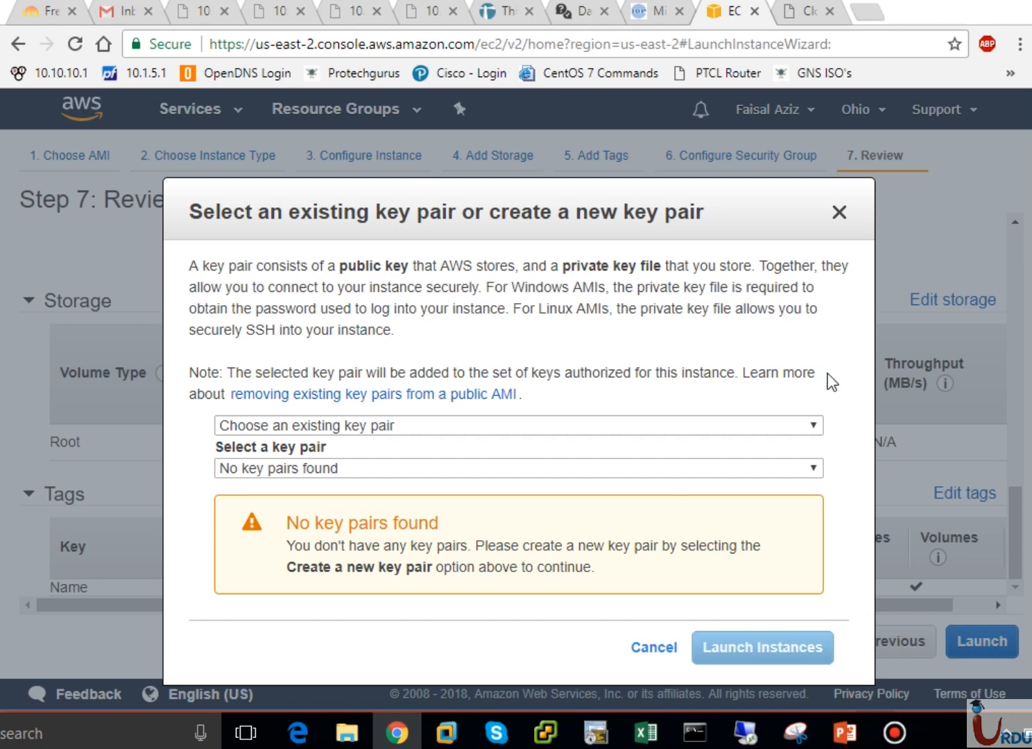
Create a new key pair named UITARDPKey, download its file, and launch the instance with it
click(442, 421)
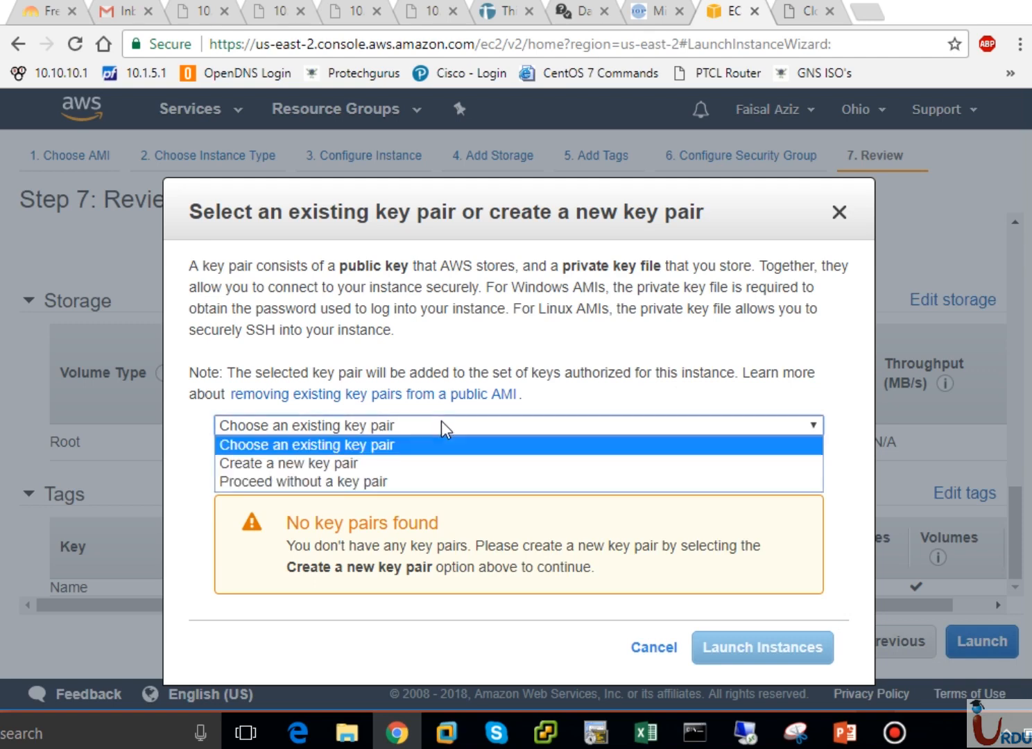
click(305, 465)
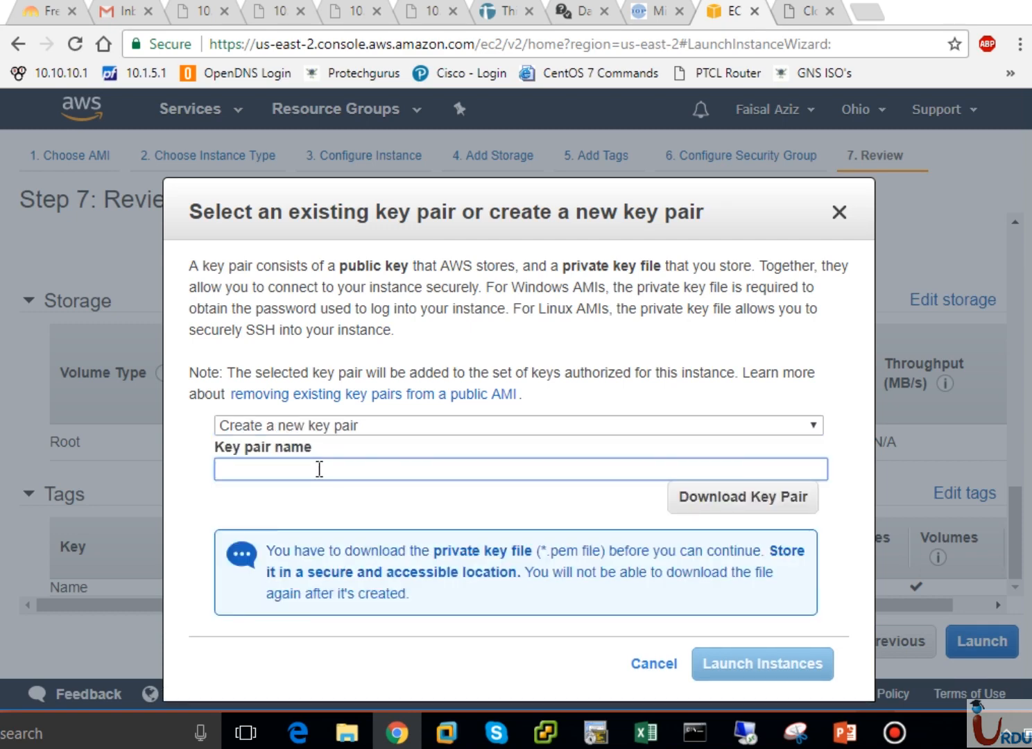
text(UITARDPKey)
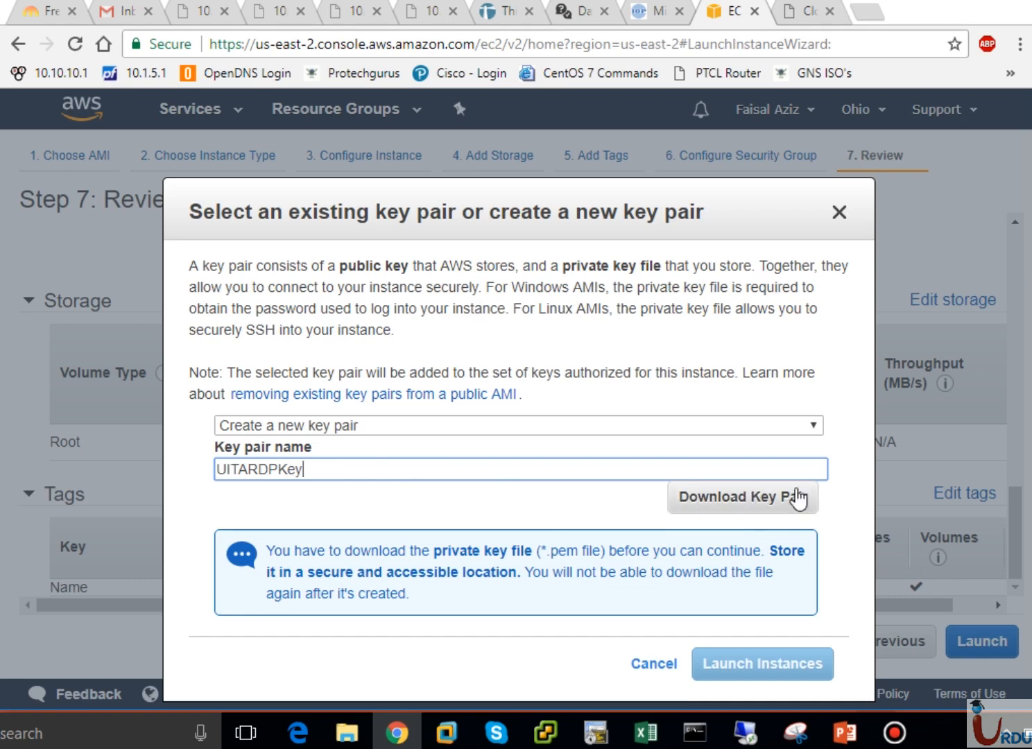
click(767, 513)
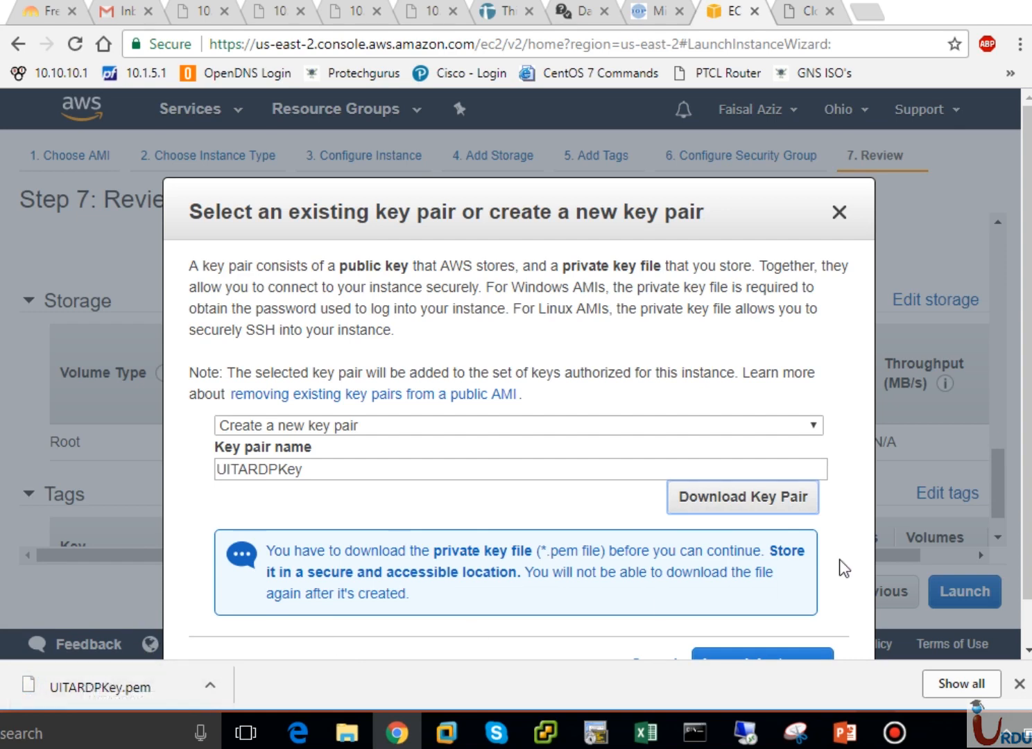
scroll(1029, 527, down, 1)
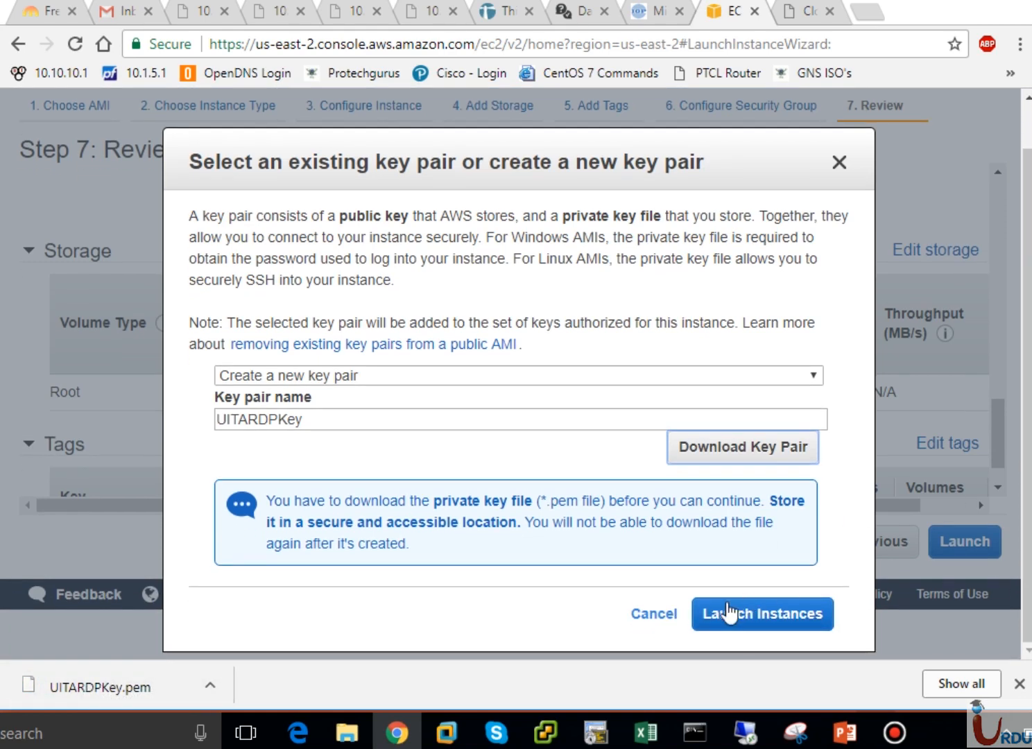
click(760, 616)
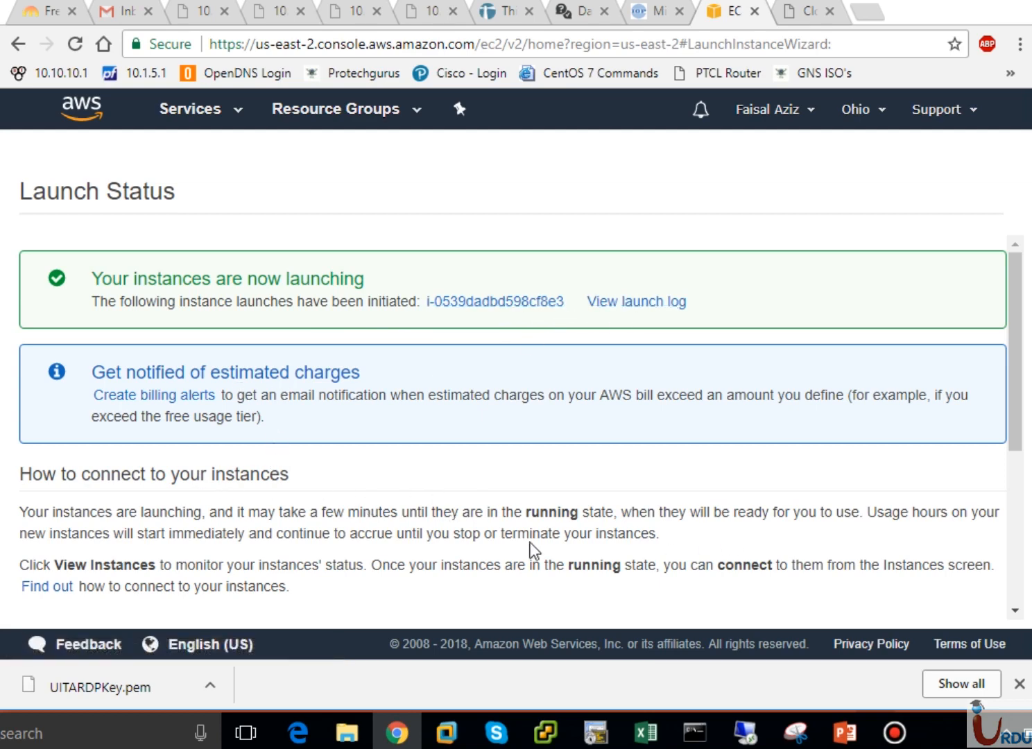
Go from Launch Status to the Instances list showing WebServer t2.micro running in us-east-2b
drag(1014, 389, 1029, 568)
click(970, 610)
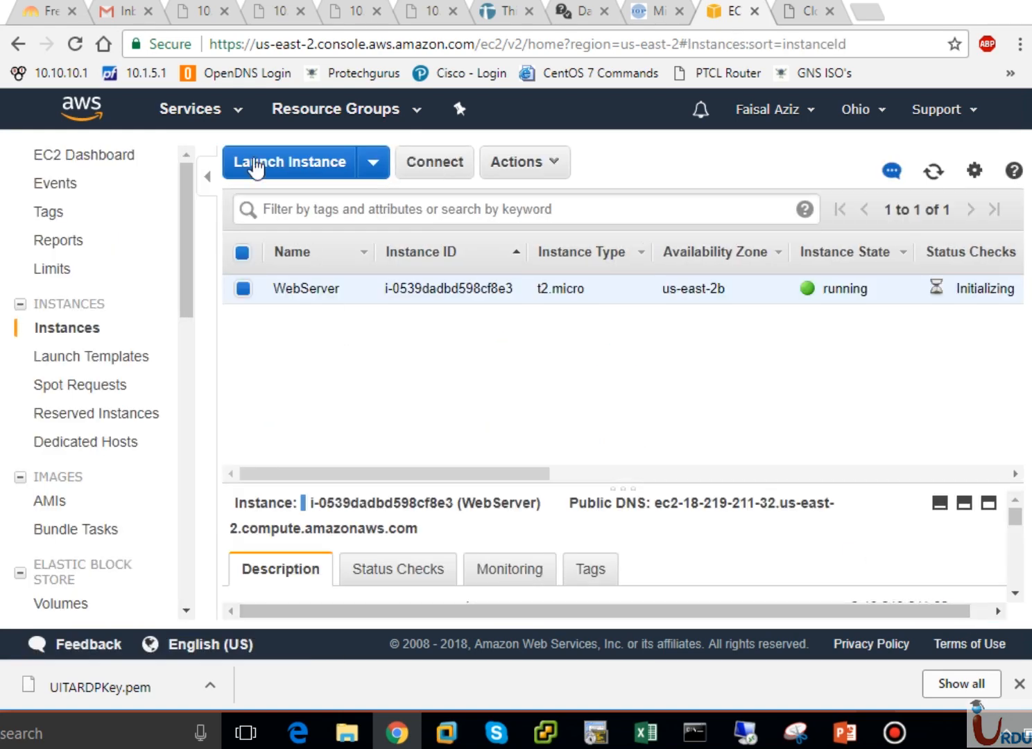
click(229, 116)
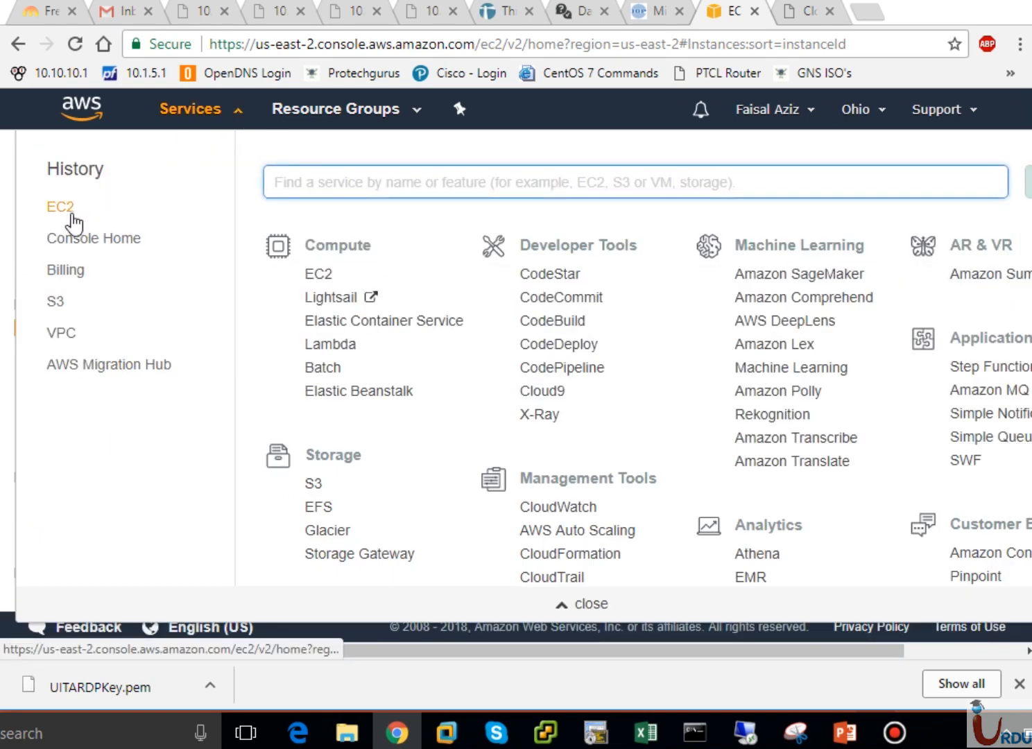
click(314, 275)
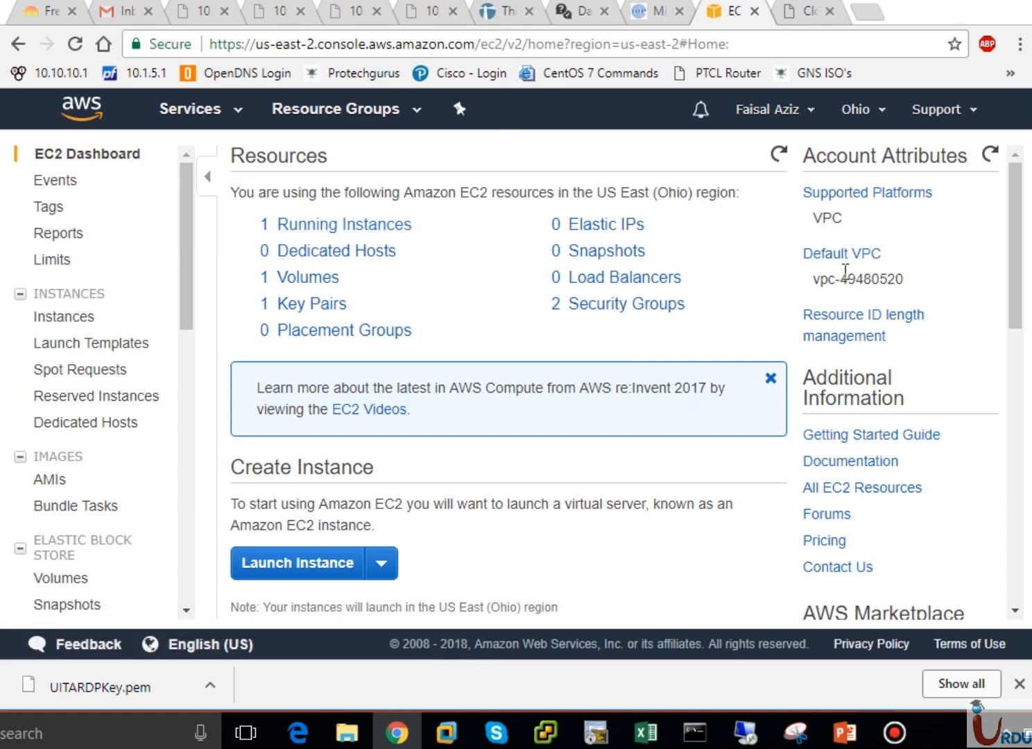
mouse_move(1021, 299)
mouse_down()
mouse_move(1021, 500)
mouse_move(1010, 277)
mouse_up()
click(345, 226)
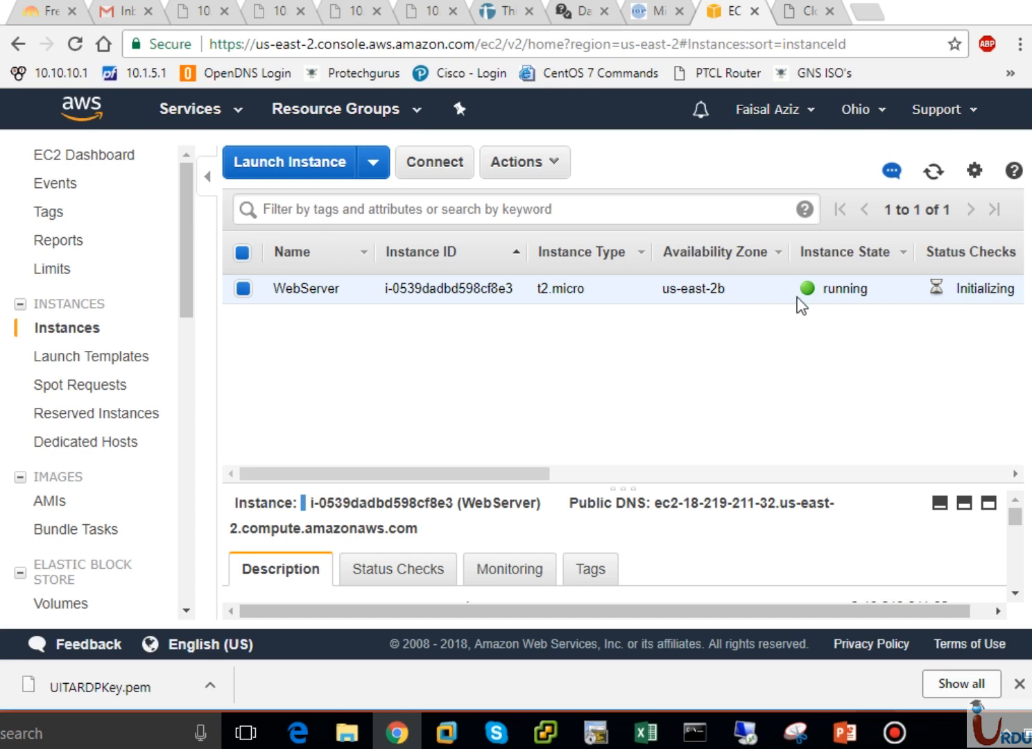
drag(545, 475, 659, 476)
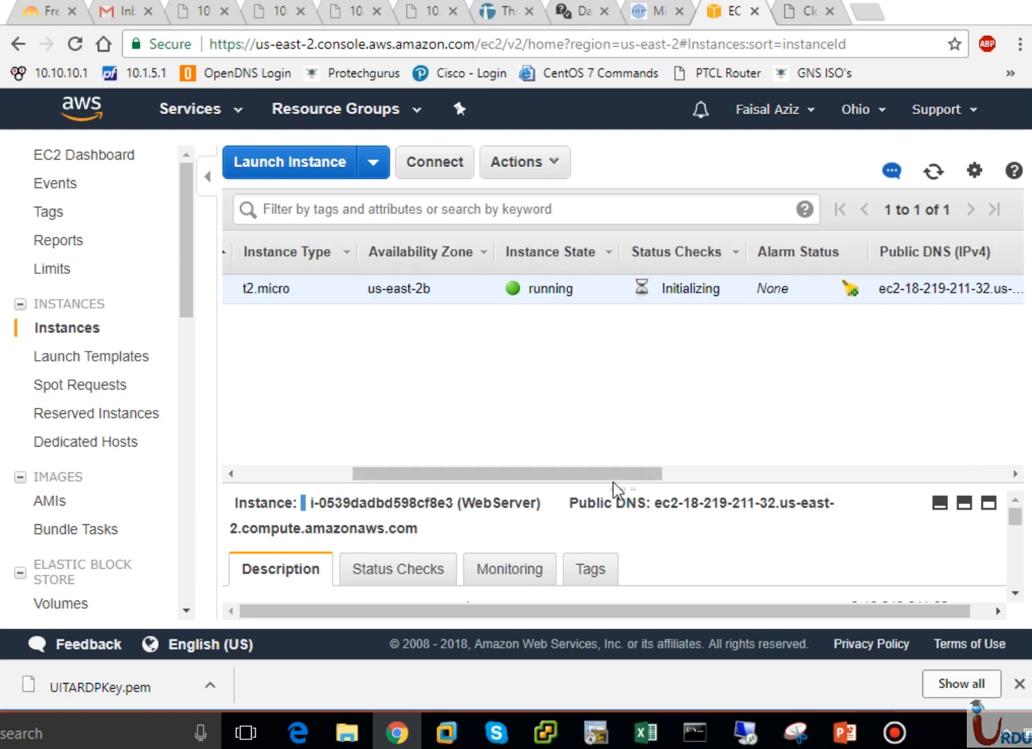
drag(614, 474, 718, 471)
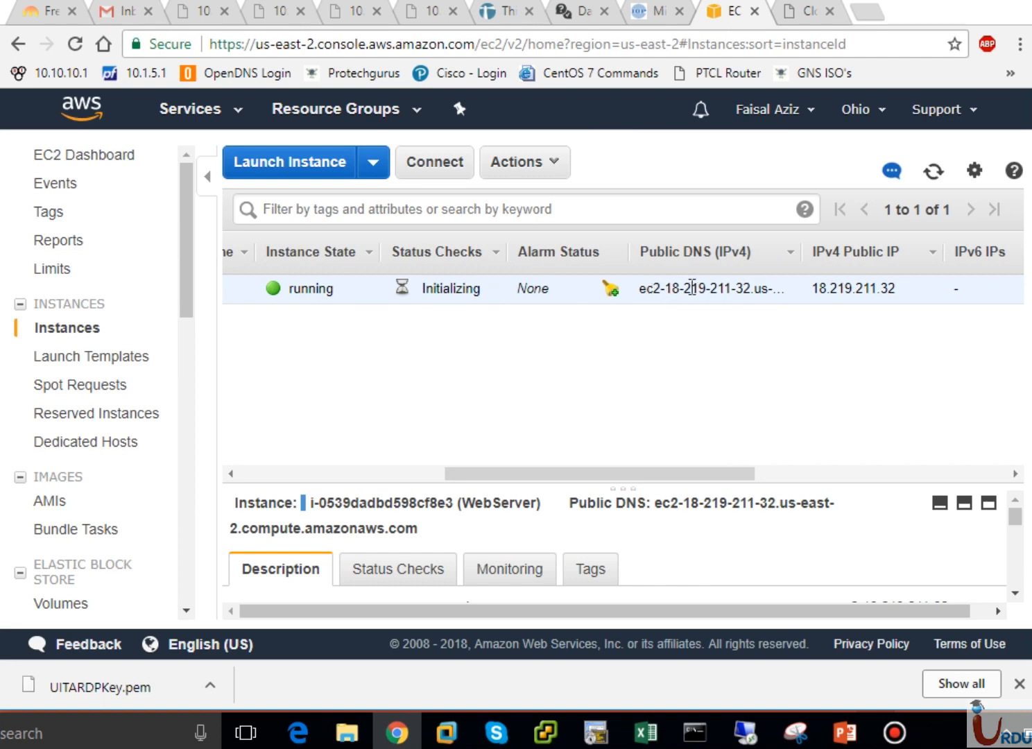
drag(648, 292, 799, 300)
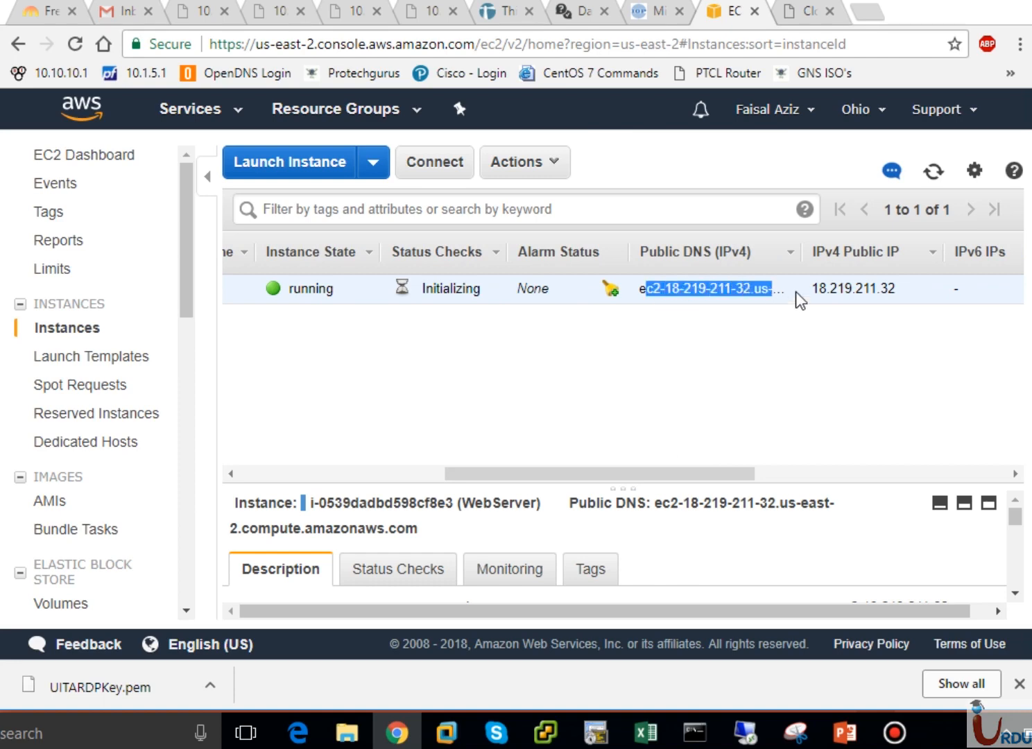
click(888, 293)
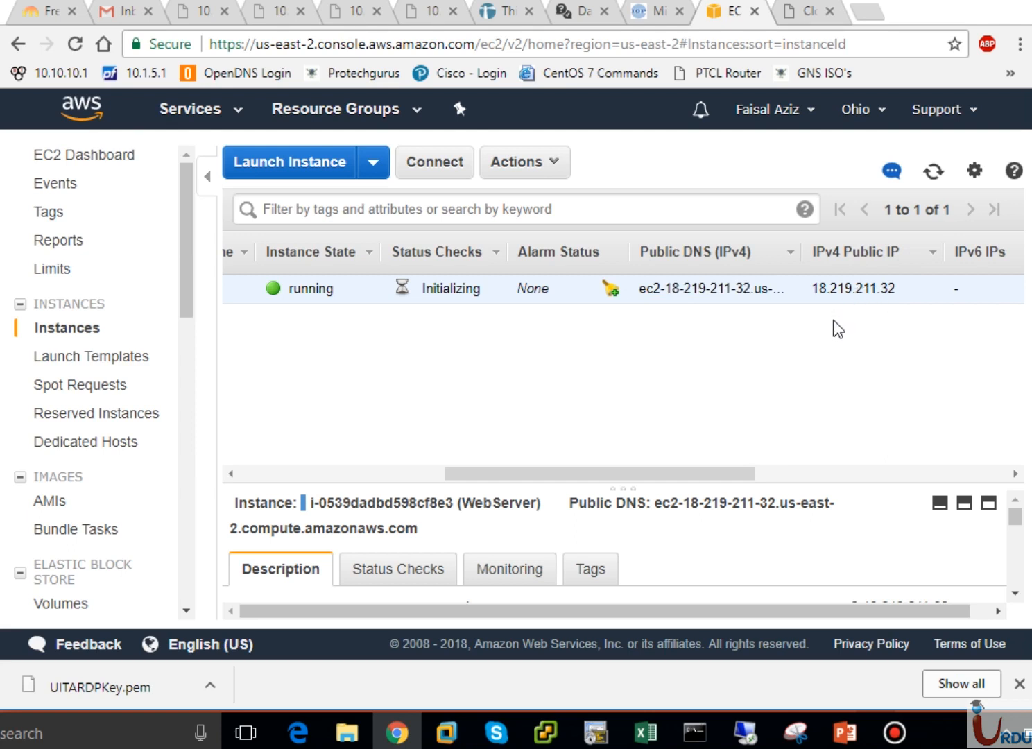
drag(681, 482, 935, 474)
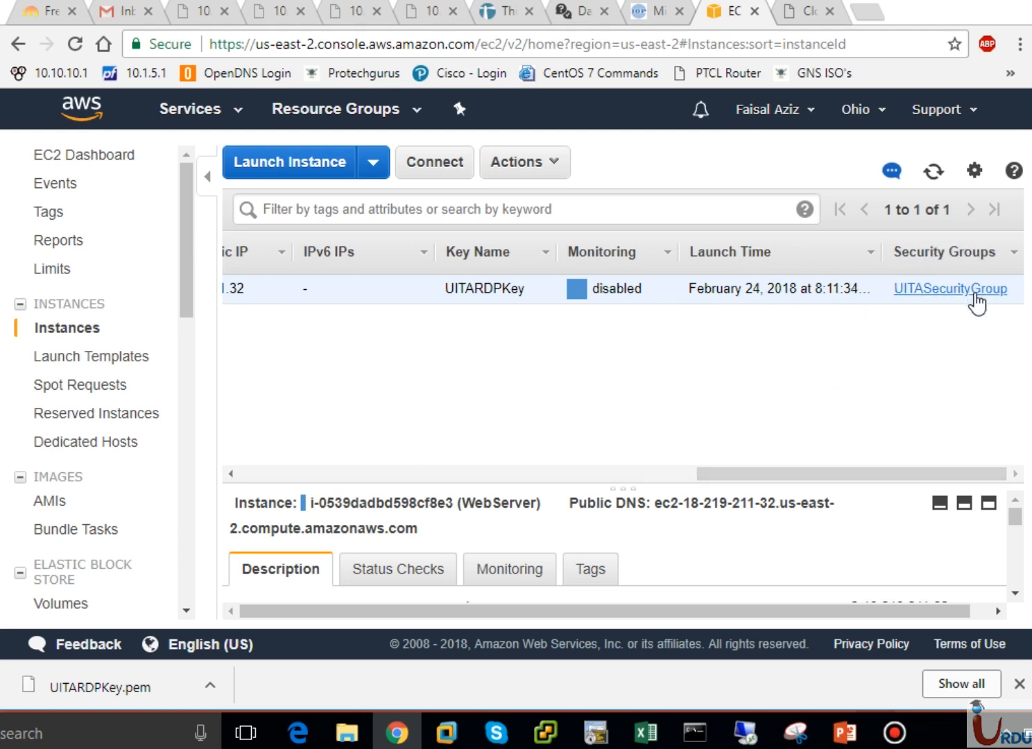
click(354, 475)
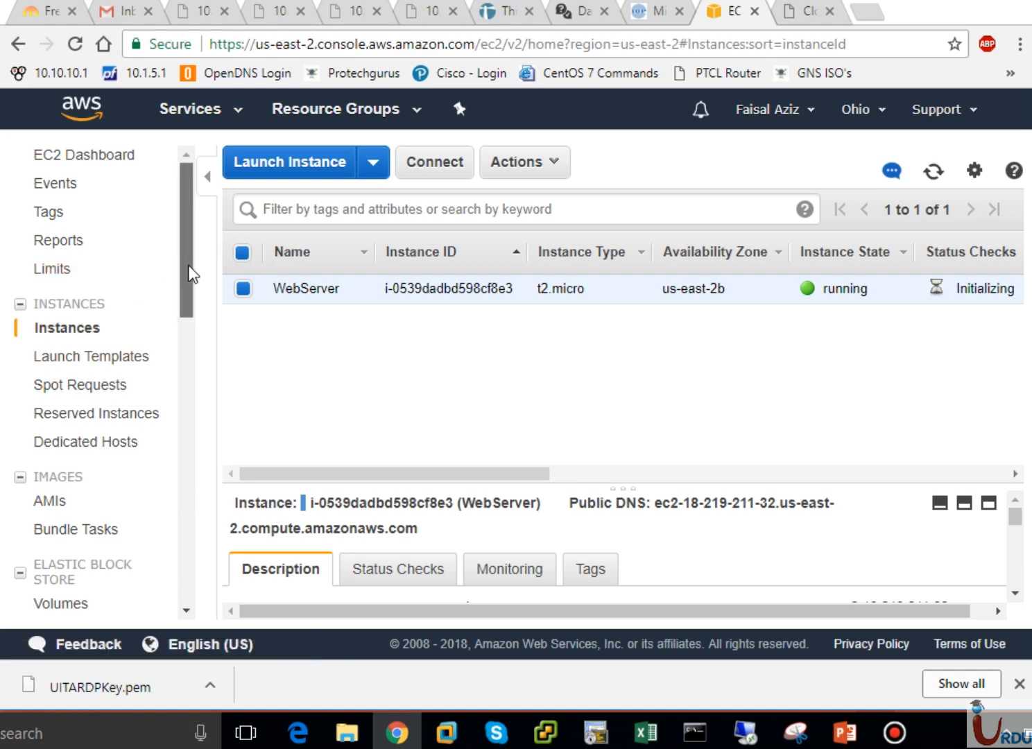
drag(189, 272, 194, 352)
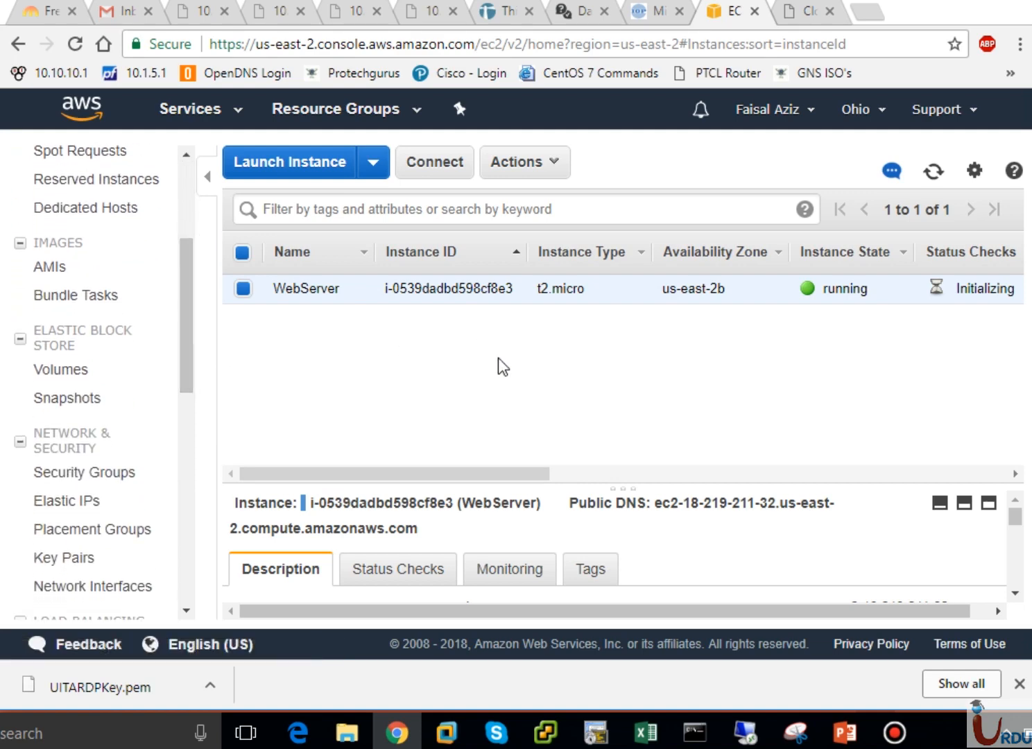
Open EBS Volumes and widen Attachment Information to show the root volume's /dev/sda1 (attached)
click(79, 376)
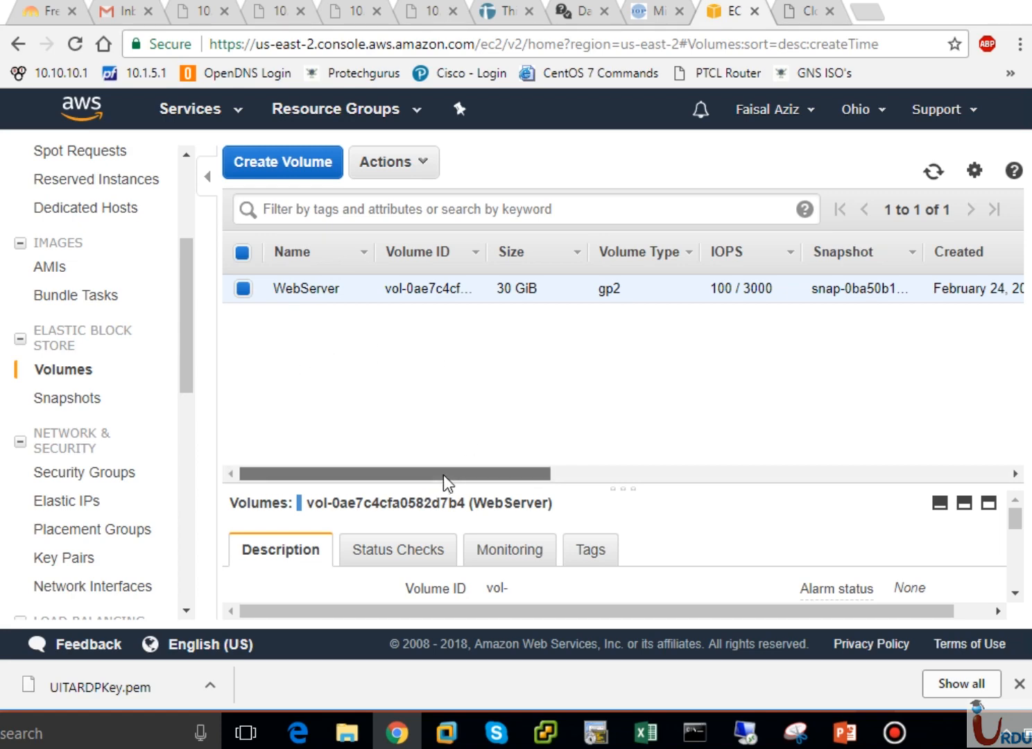
drag(443, 475, 624, 480)
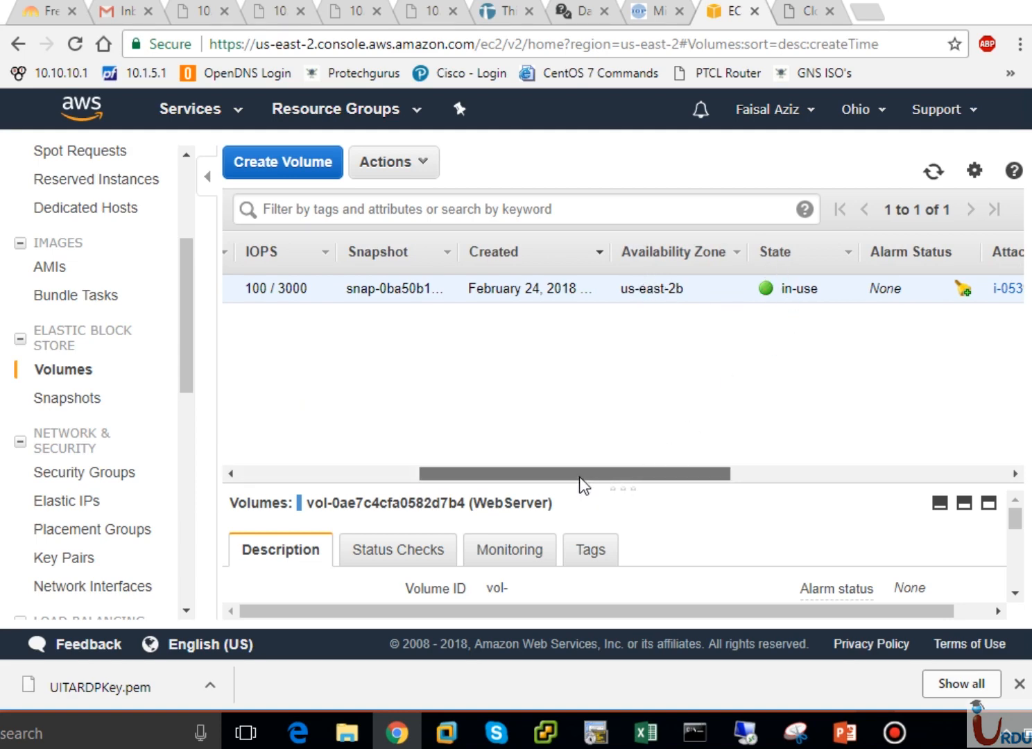
drag(579, 476, 636, 485)
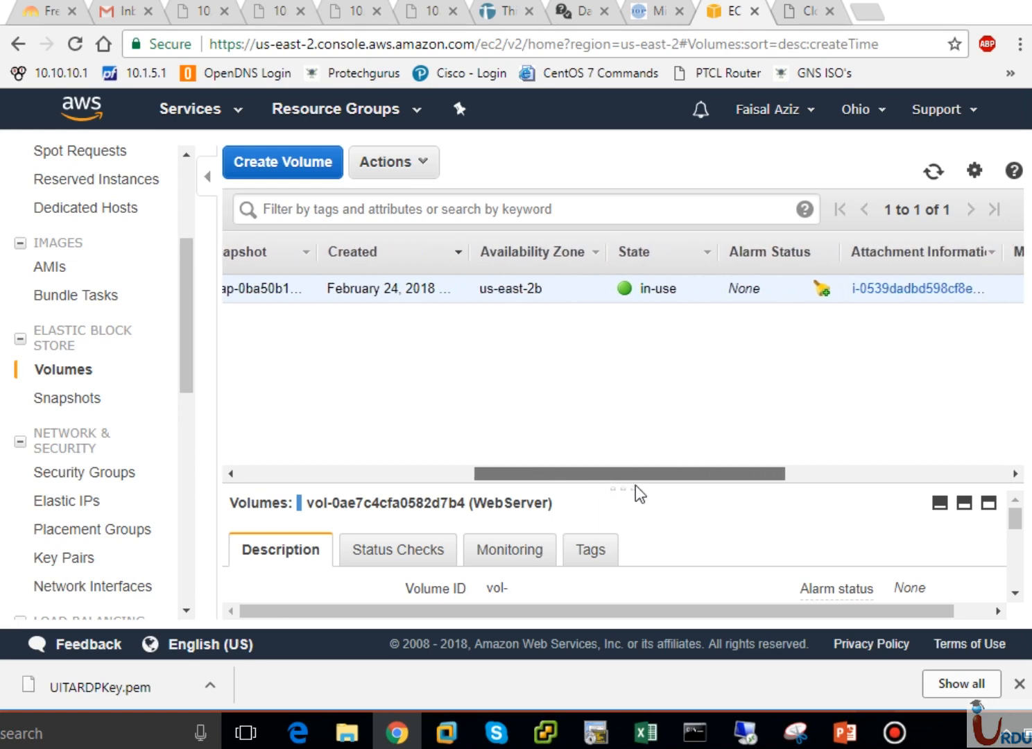
drag(636, 485, 704, 473)
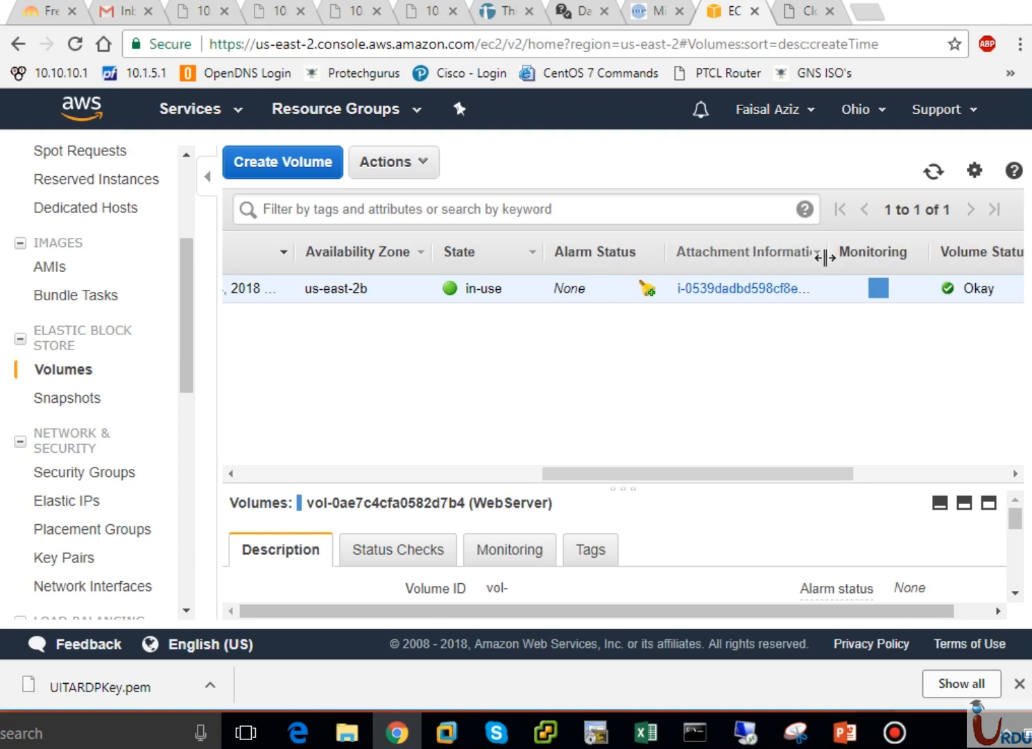
drag(836, 257, 1003, 251)
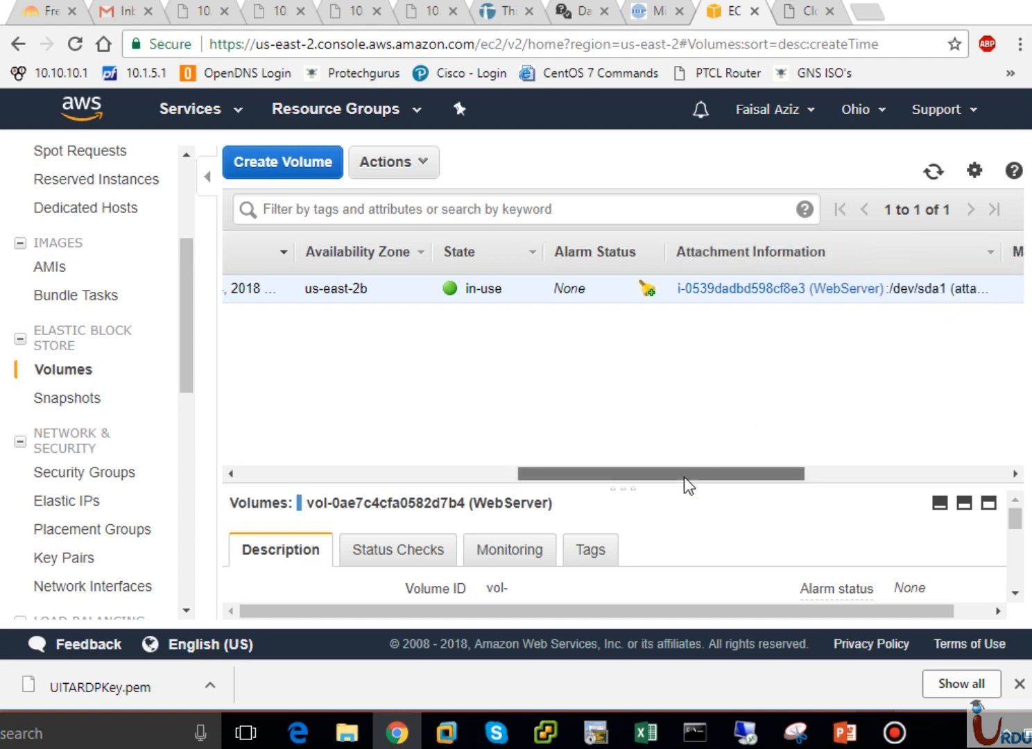
drag(687, 475, 784, 474)
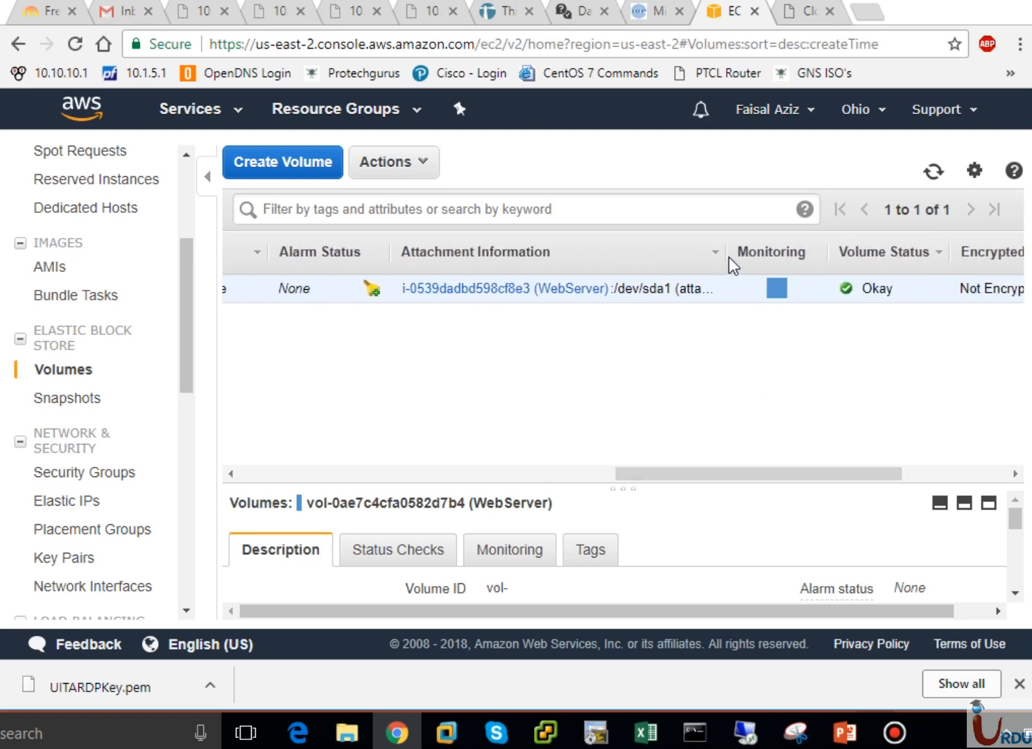
drag(723, 253, 778, 253)
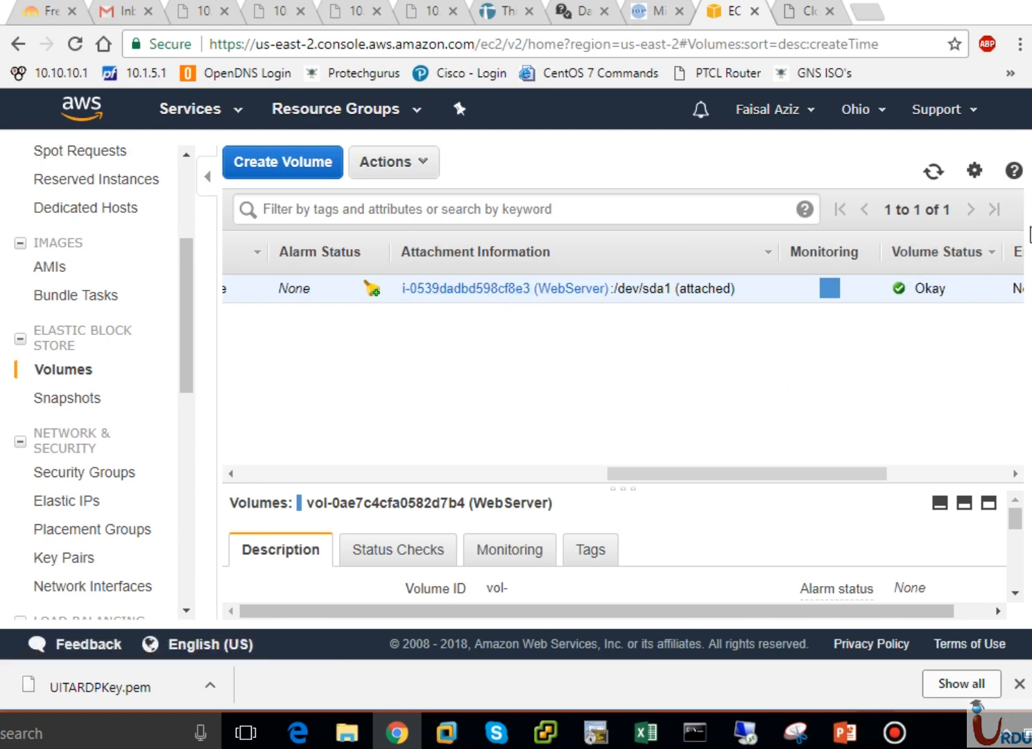
drag(795, 479, 345, 467)
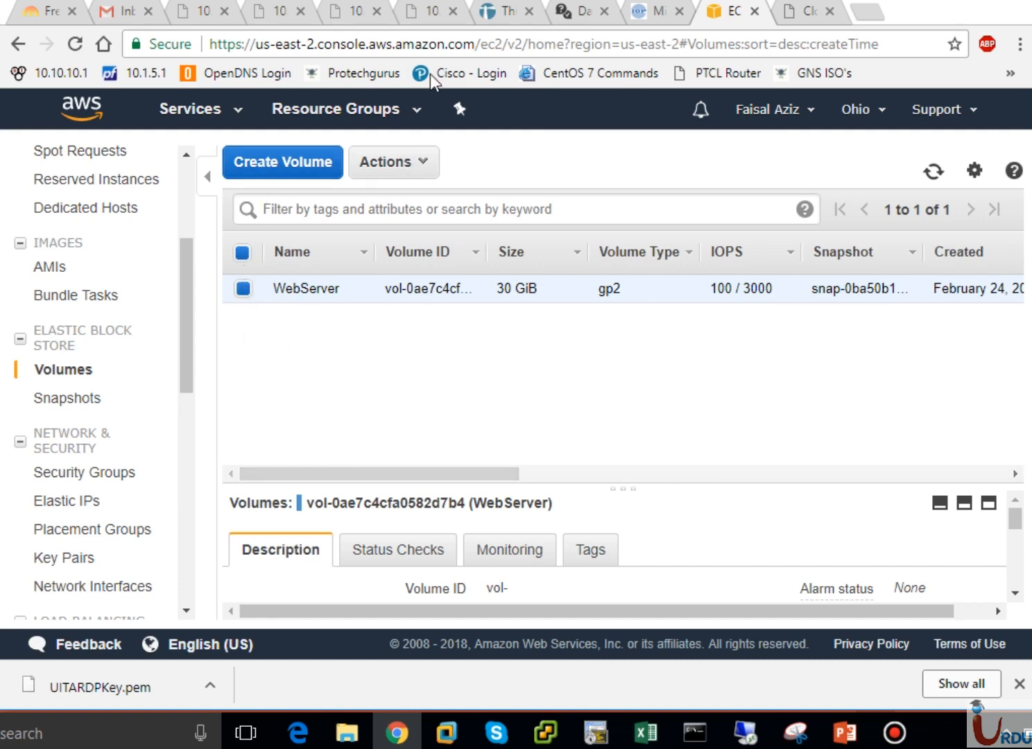
click(413, 168)
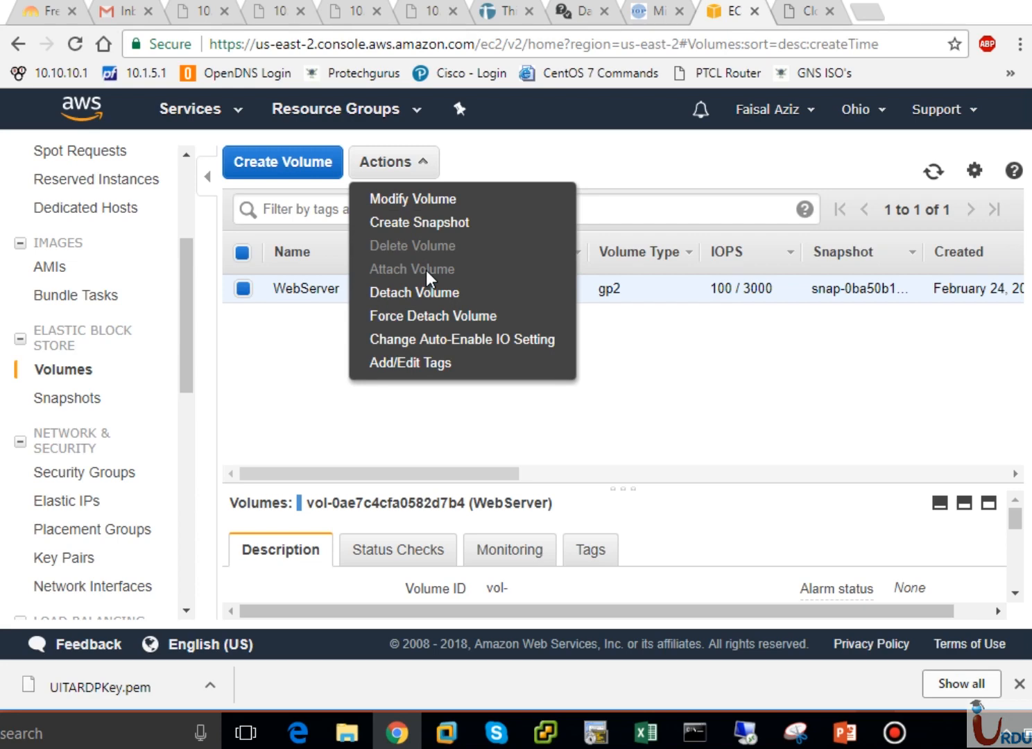
click(292, 358)
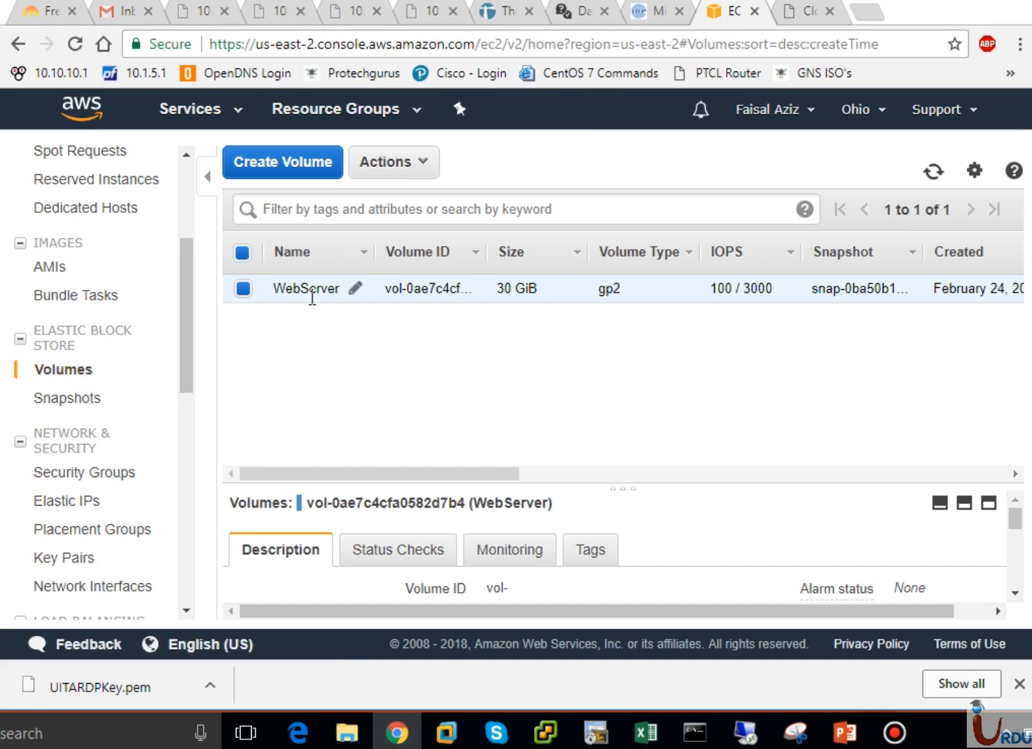
click(426, 164)
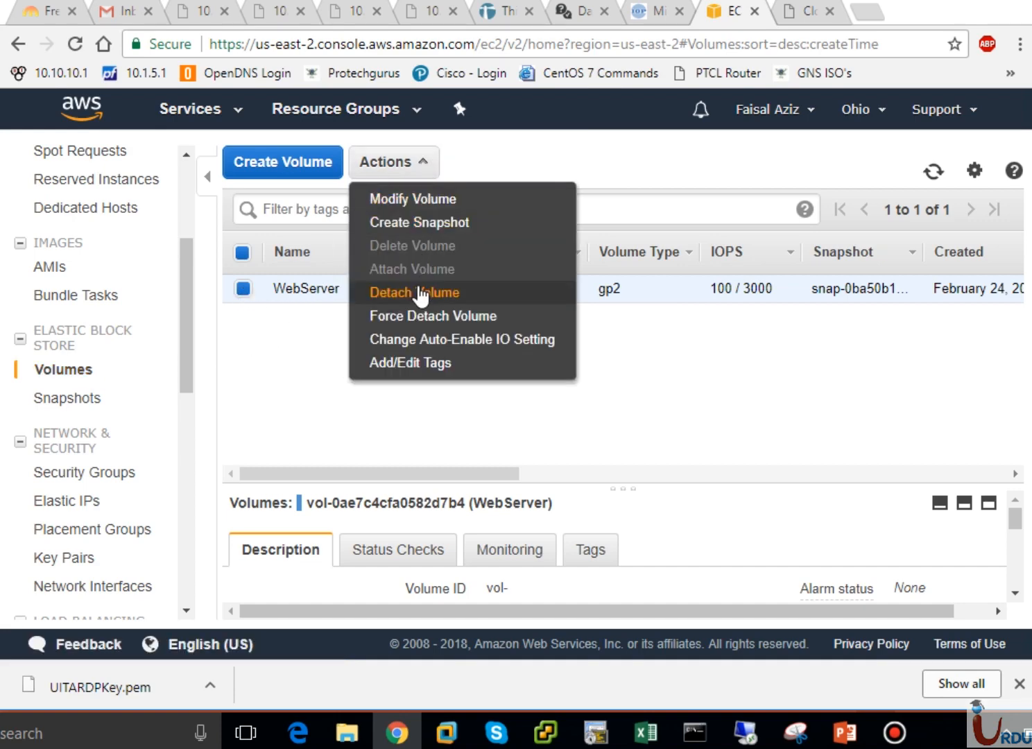
click(311, 351)
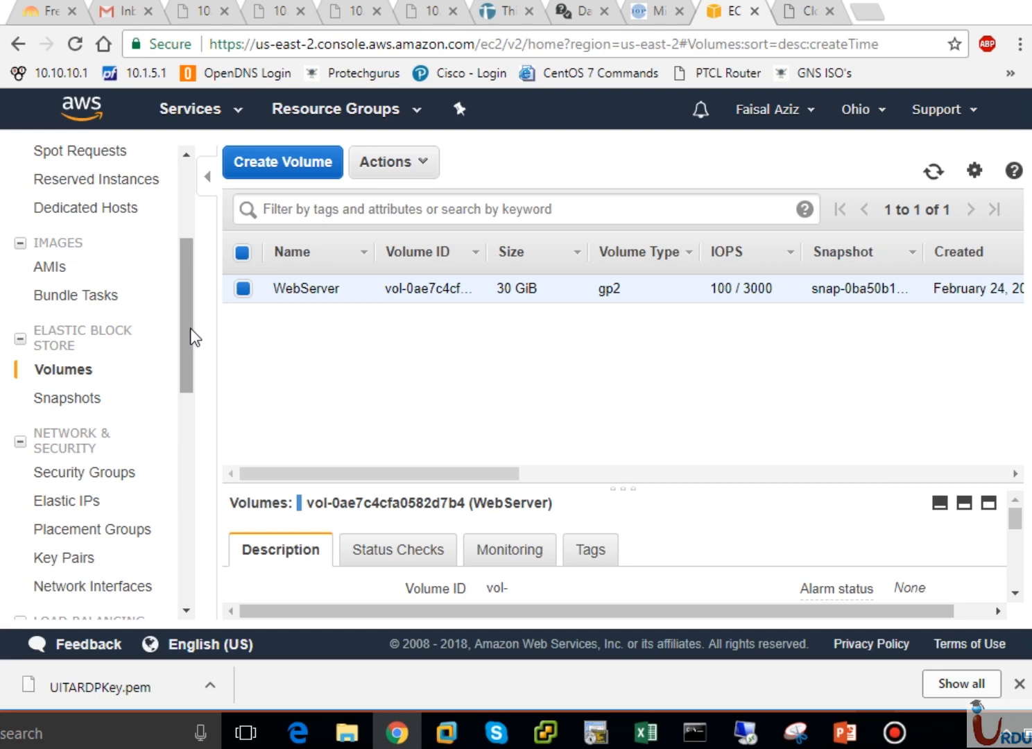
drag(191, 330, 192, 373)
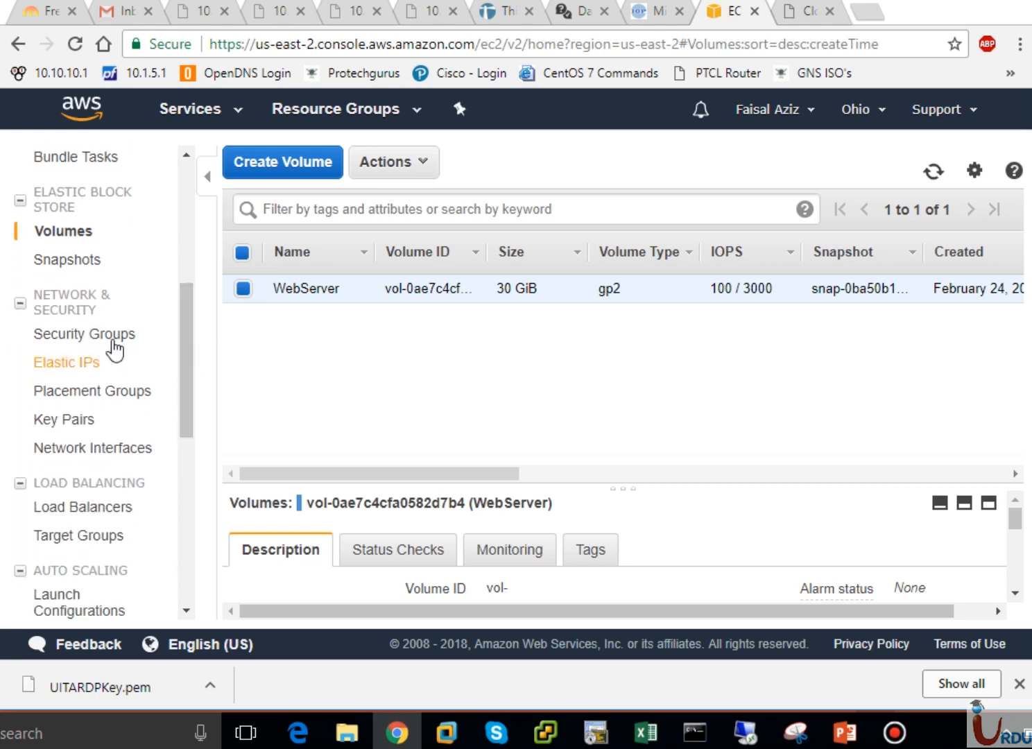
Inspect the default and UITASecurityGroup security group details, then go back to Instances
click(75, 336)
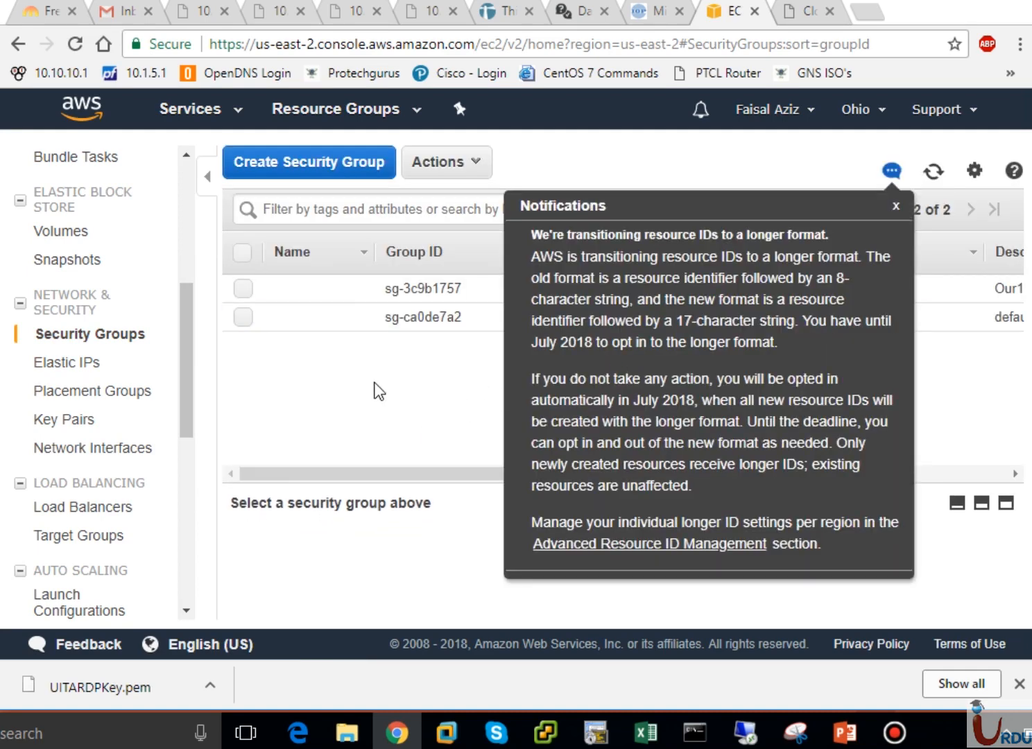
click(896, 206)
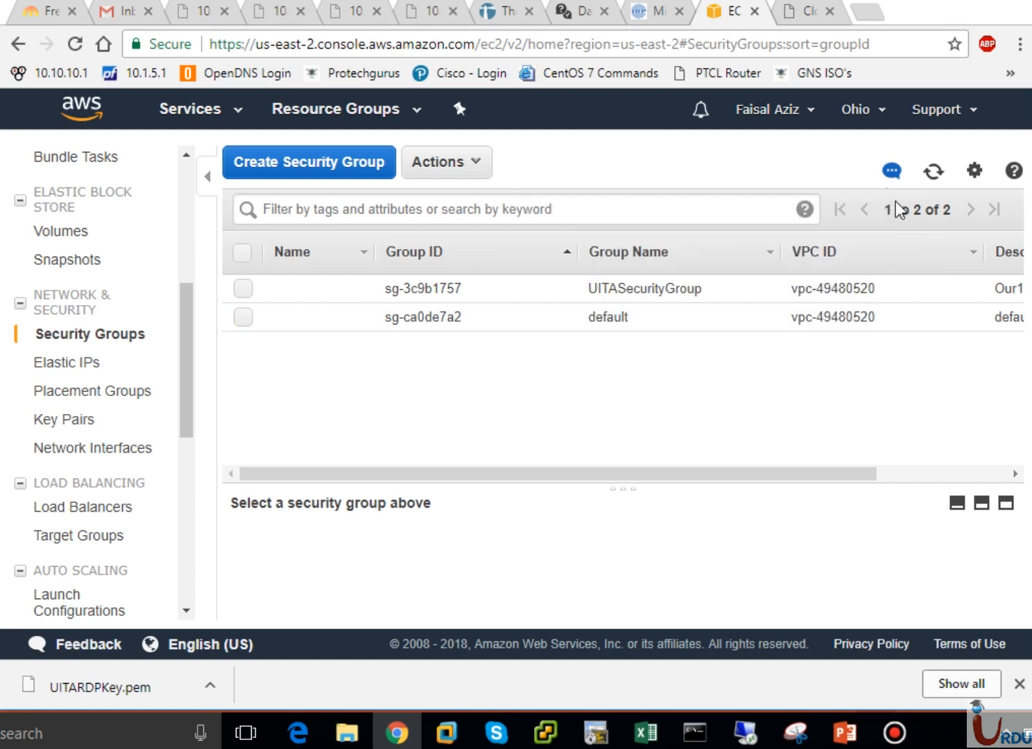
click(457, 317)
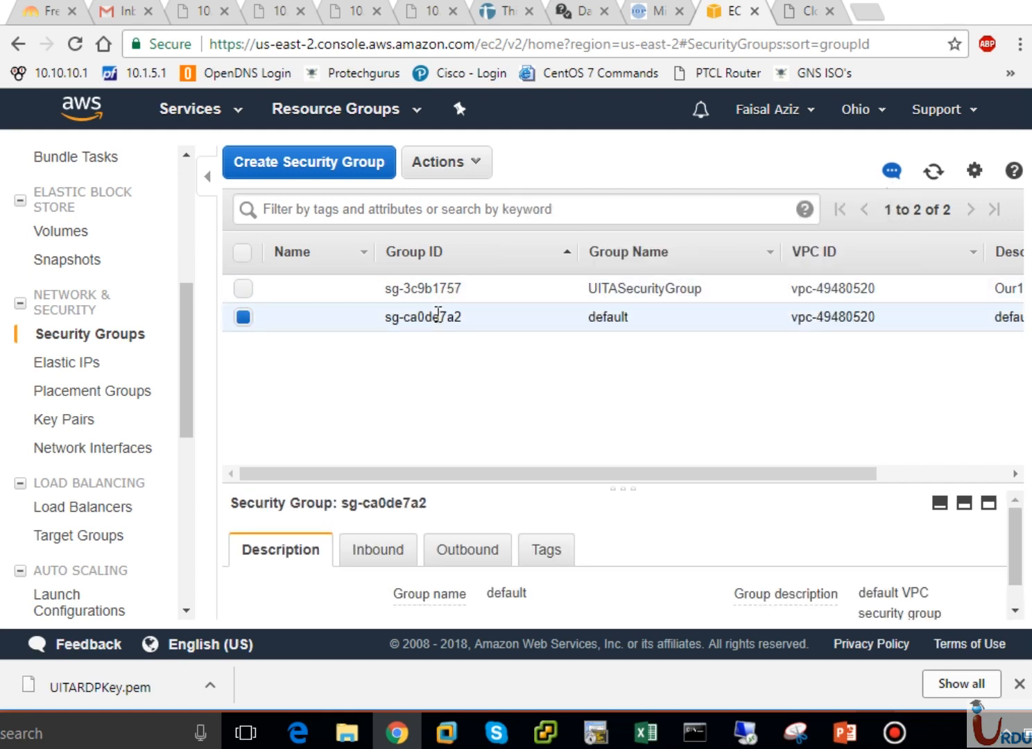
click(427, 289)
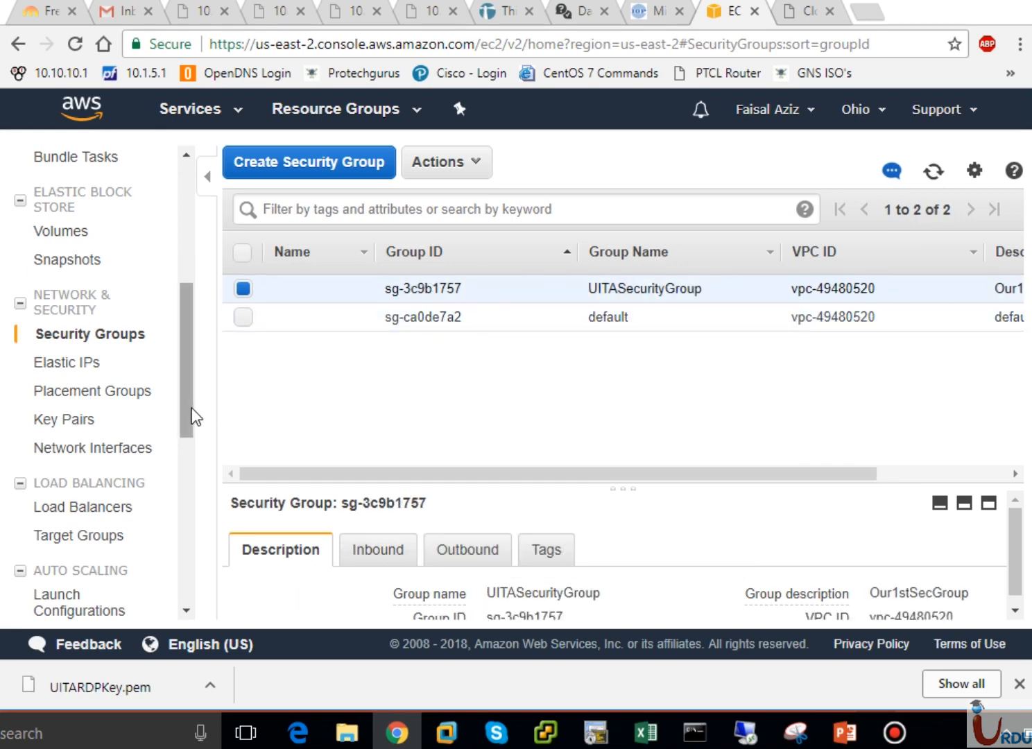
drag(190, 415, 196, 361)
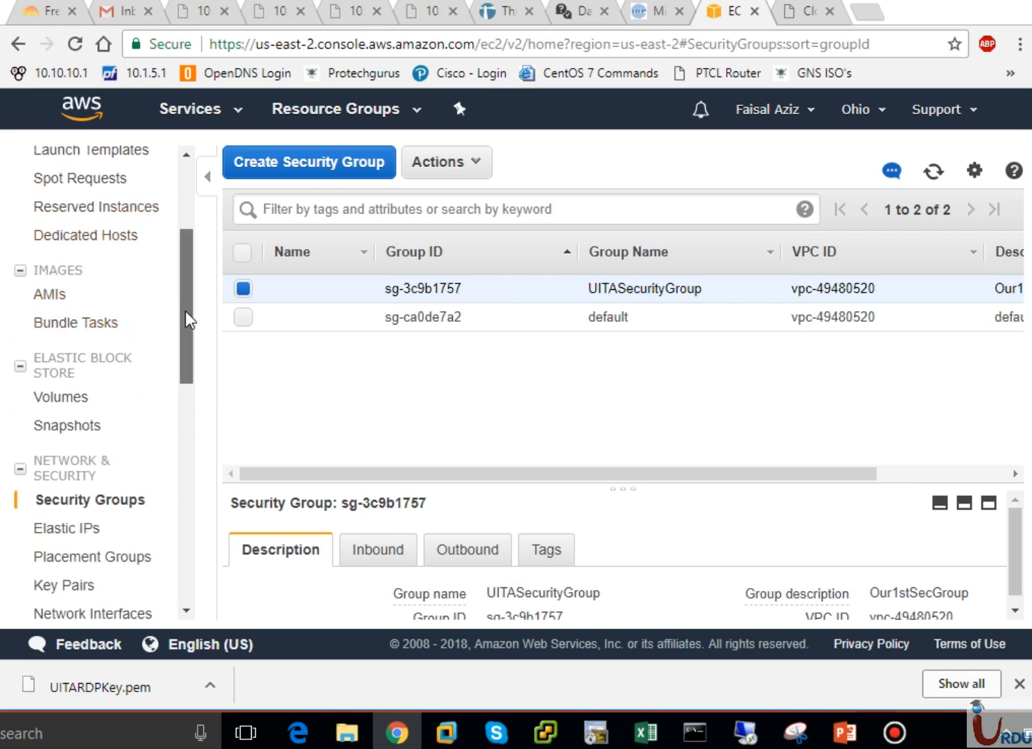
scroll(189, 295, up, 2)
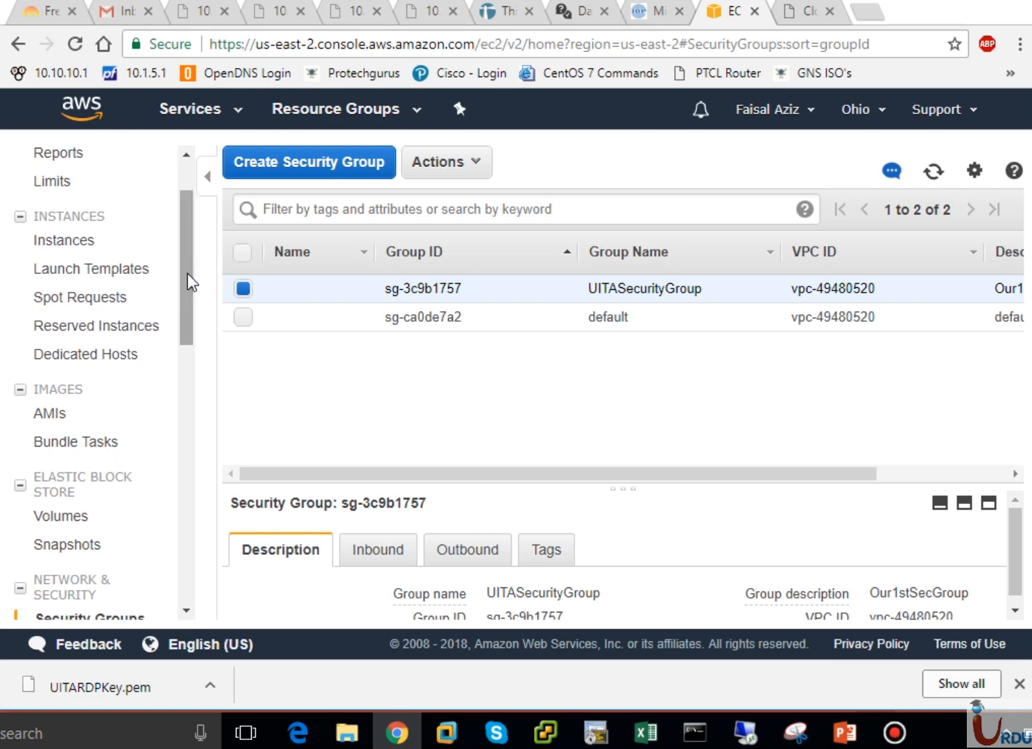
click(64, 241)
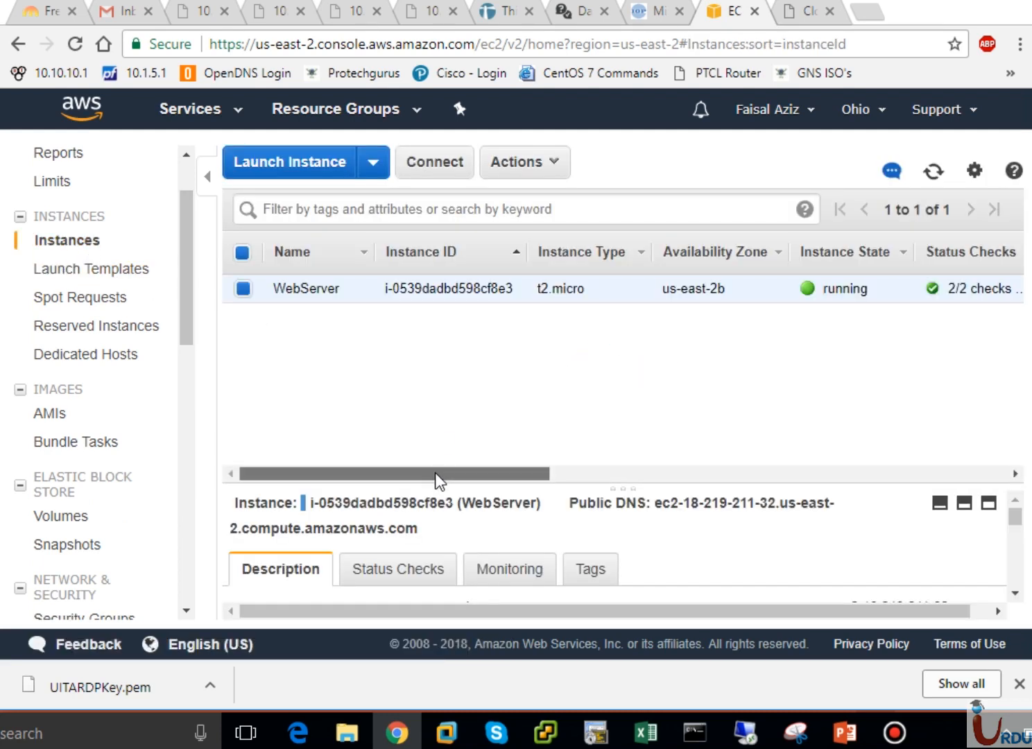
Scroll the WebServer row to show public IP 18.219.211.32 and enlarge the Description pane
drag(433, 473, 584, 506)
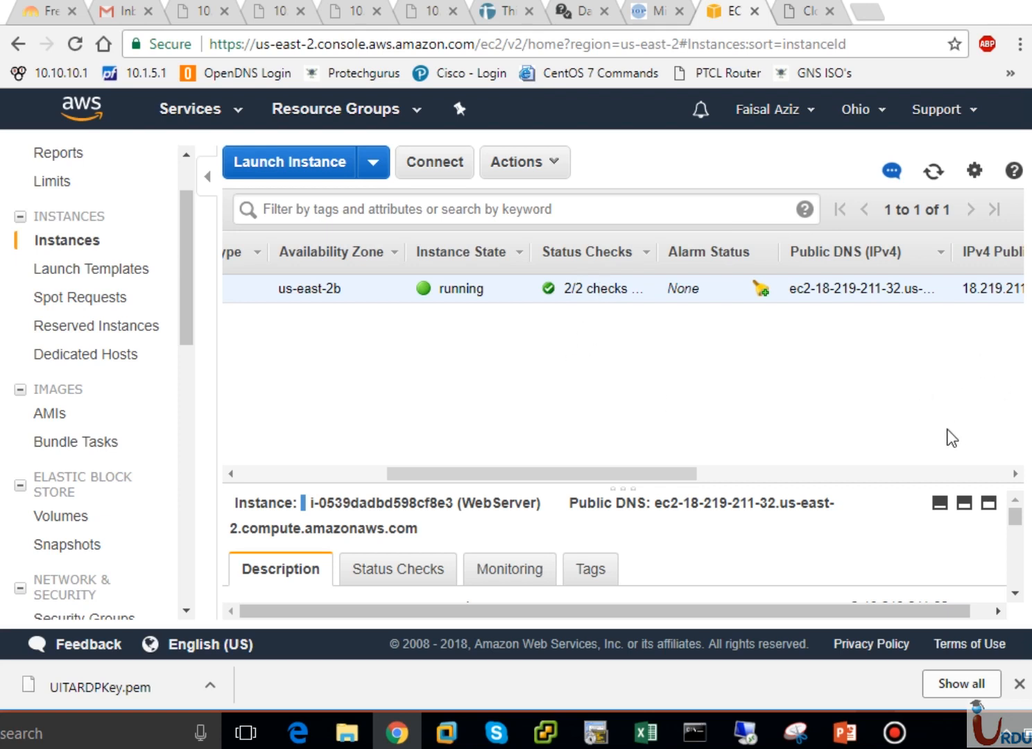
click(970, 504)
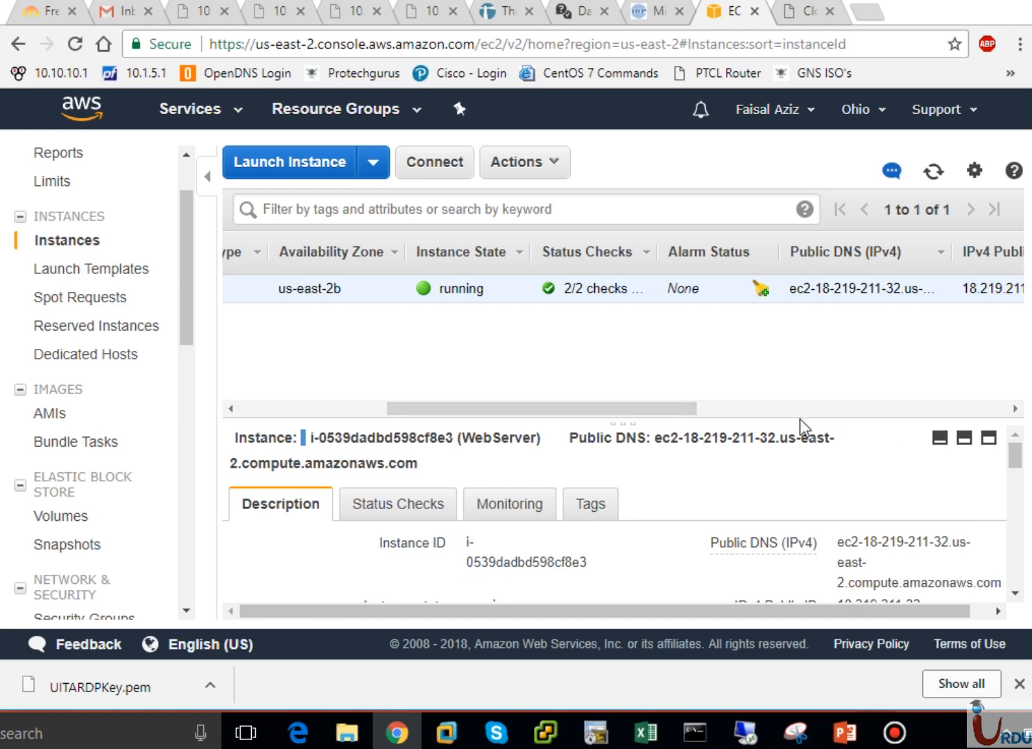
drag(800, 419, 803, 324)
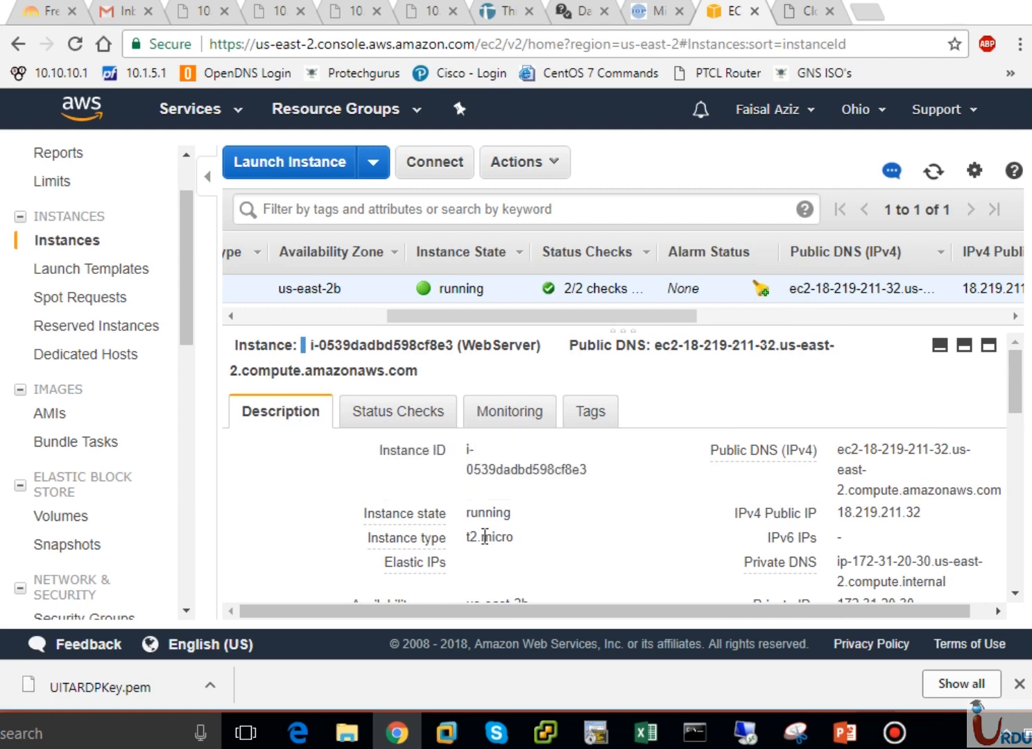
mouse_move(459, 453)
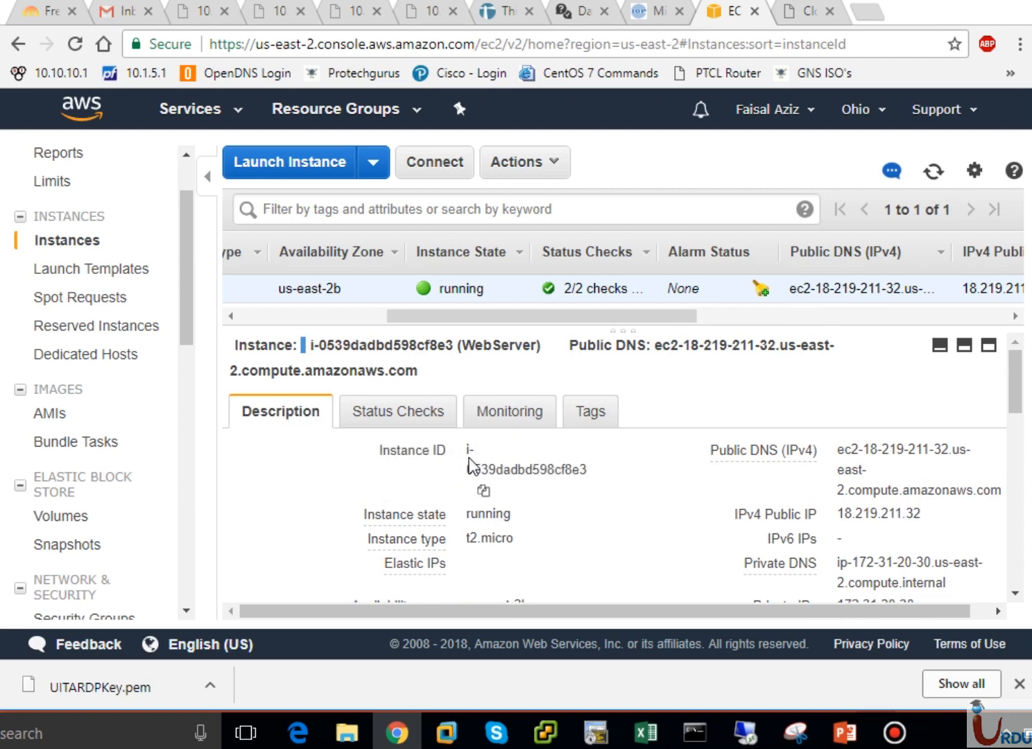
drag(588, 475, 576, 479)
click(312, 311)
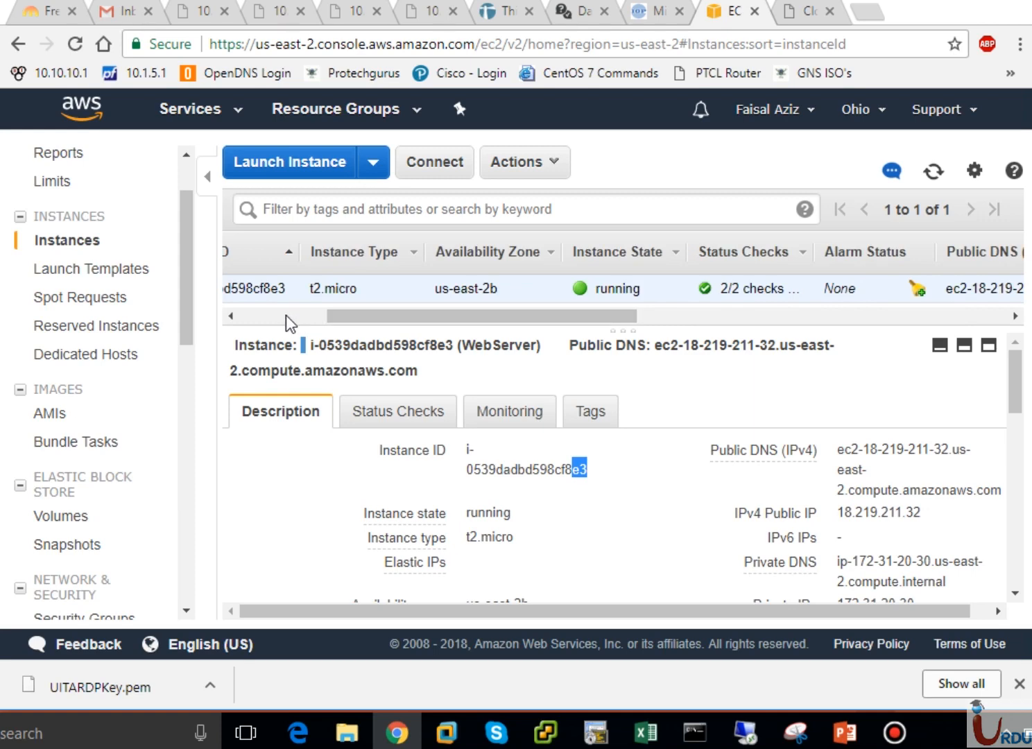
drag(329, 318, 238, 324)
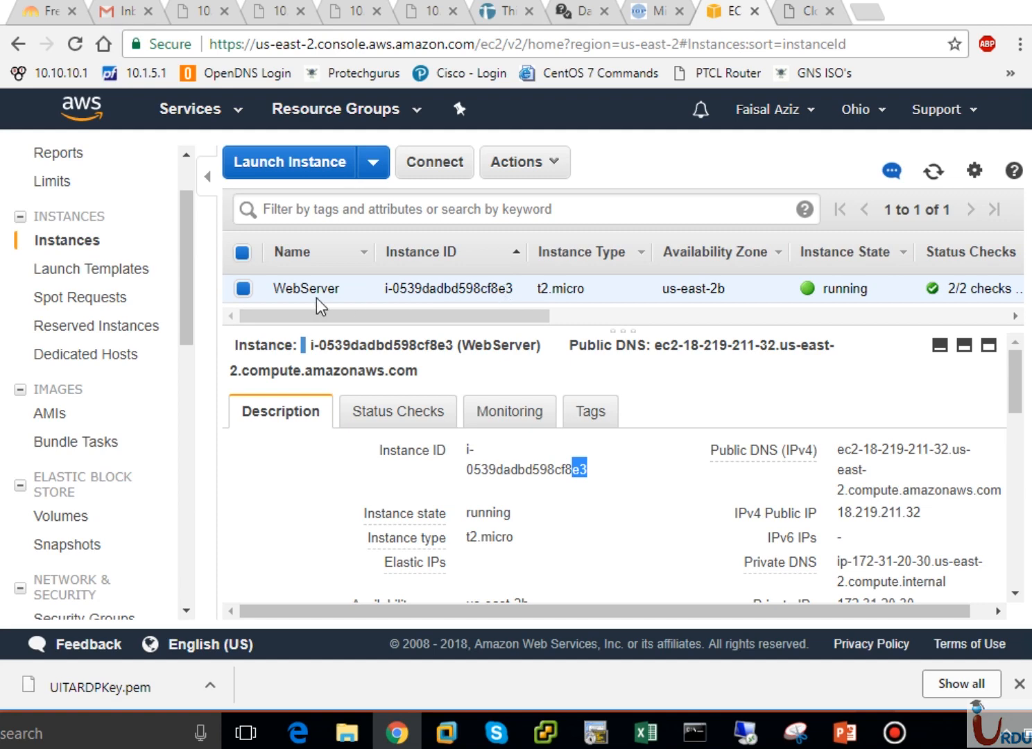
mouse_move(288, 299)
mouse_move(445, 542)
drag(735, 513, 933, 522)
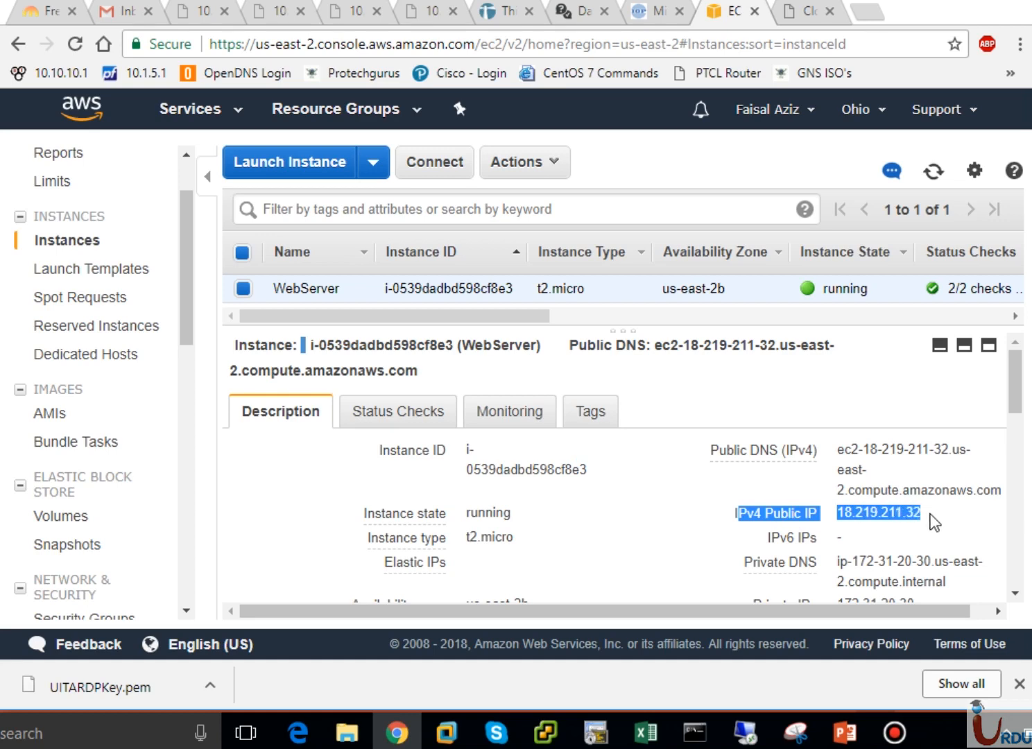
click(922, 509)
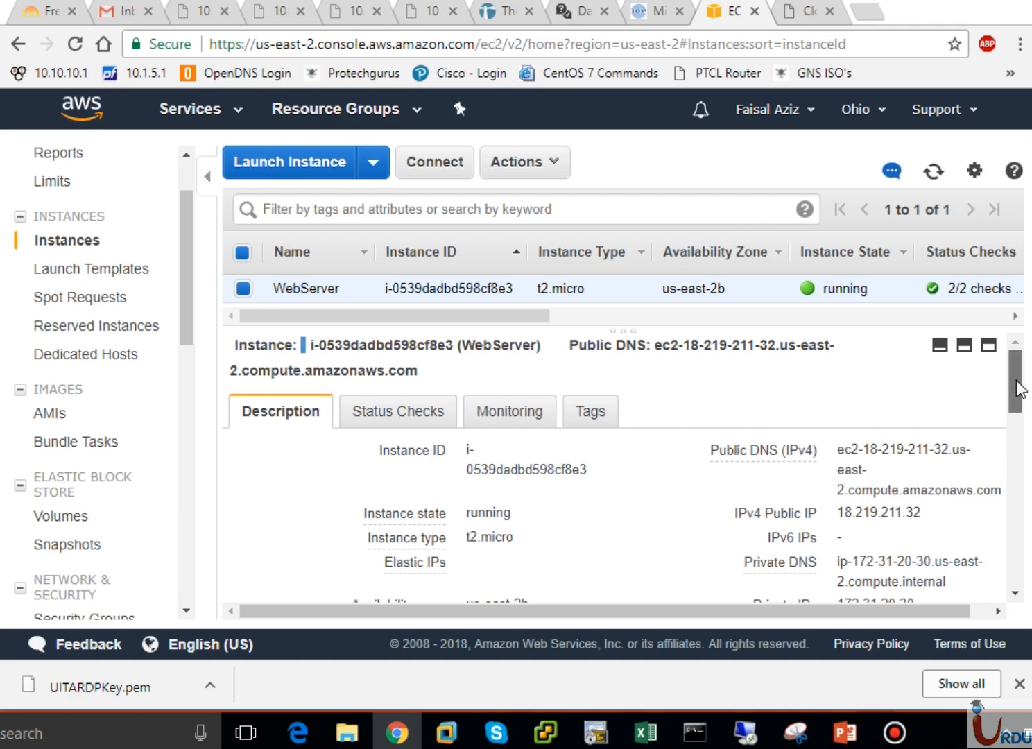
drag(1020, 387, 1020, 438)
mouse_move(916, 406)
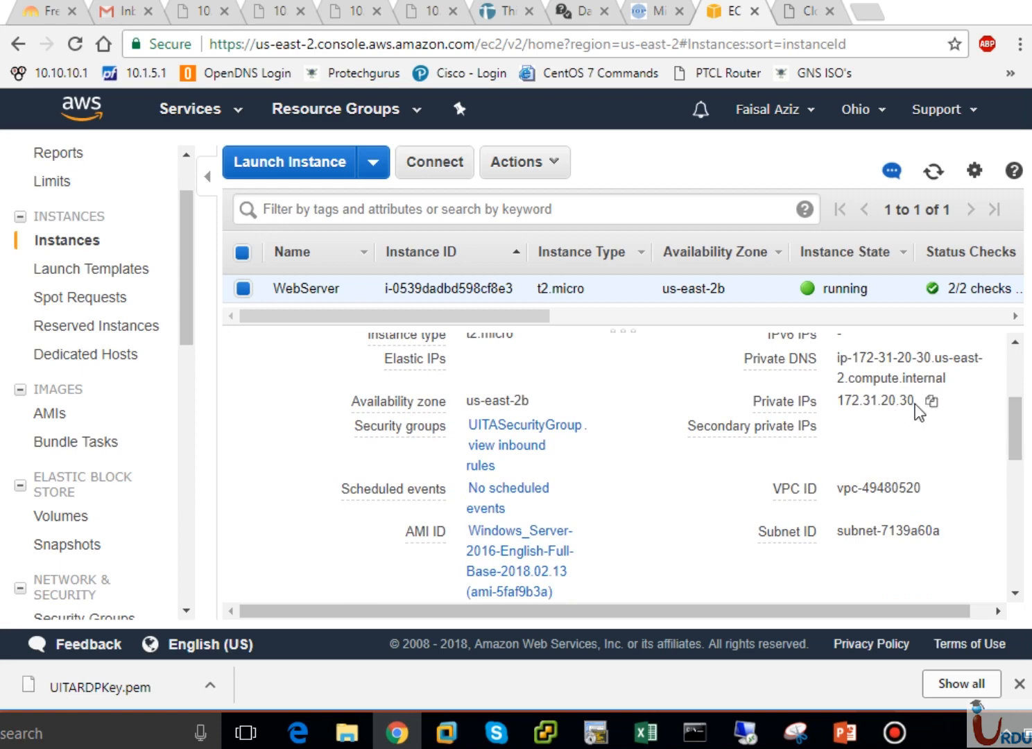
drag(915, 401, 840, 402)
click(886, 430)
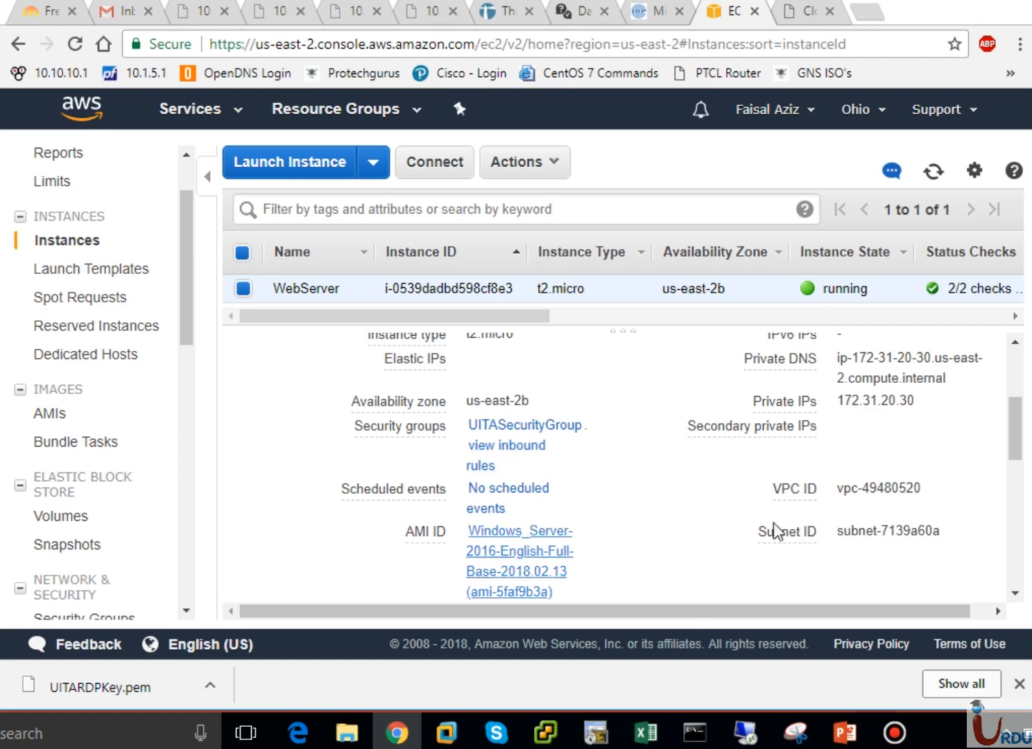
click(1015, 513)
drag(1015, 515, 1016, 388)
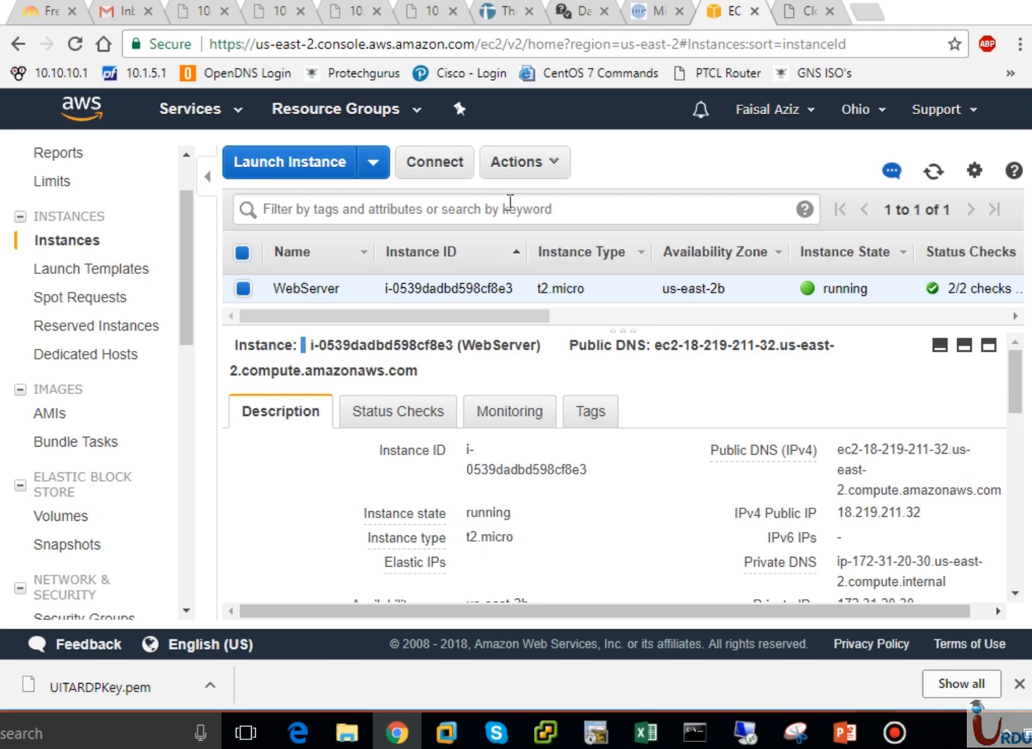
Open Connect for WebServer, download its remote desktop file, and reach the Get Password form
click(562, 172)
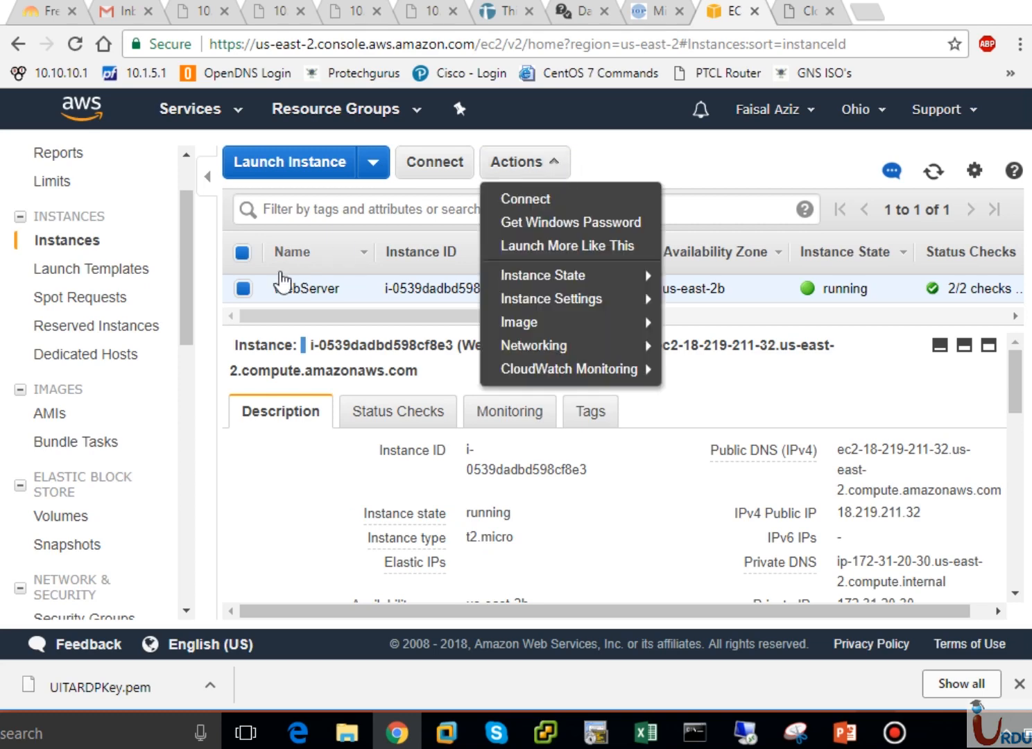
click(242, 290)
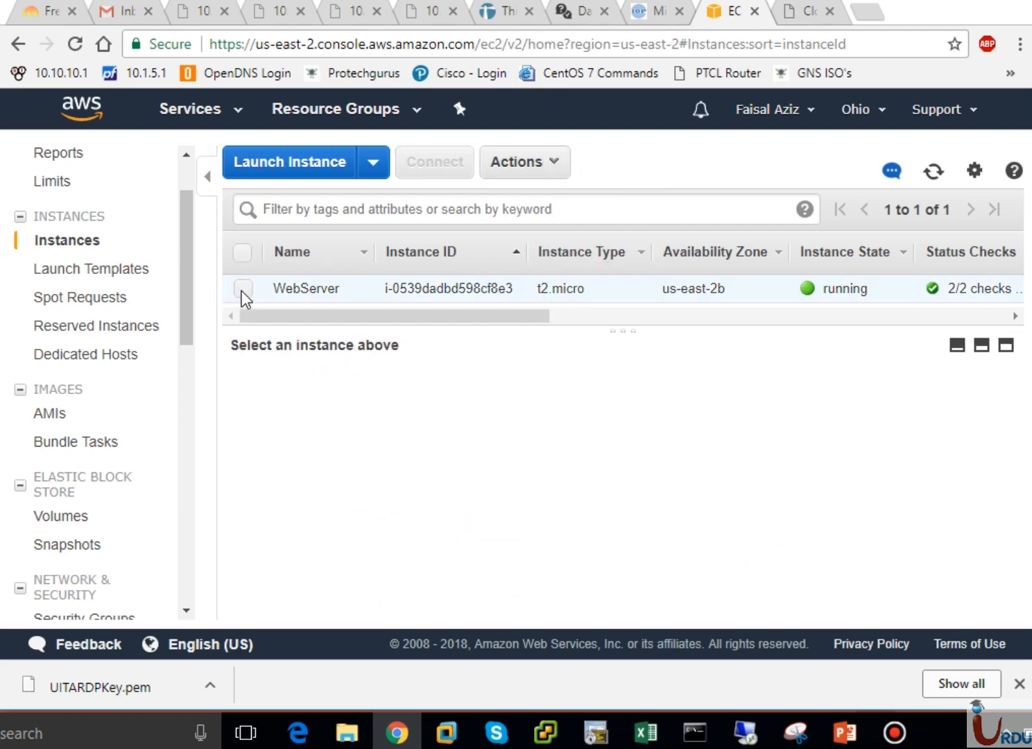
click(242, 289)
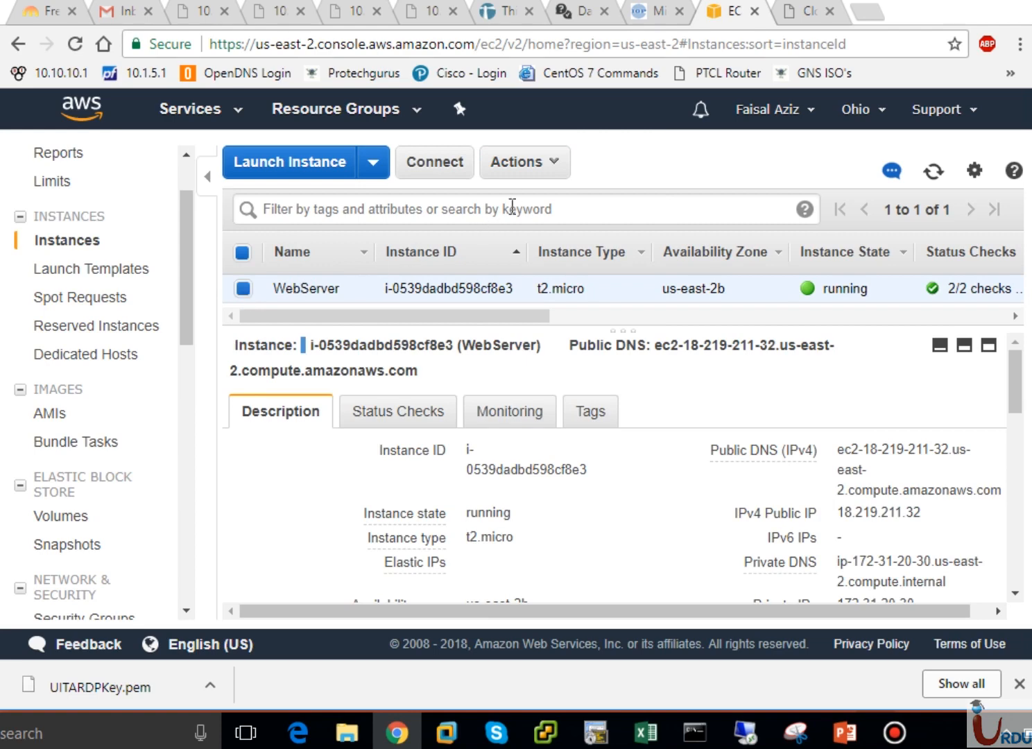
click(544, 174)
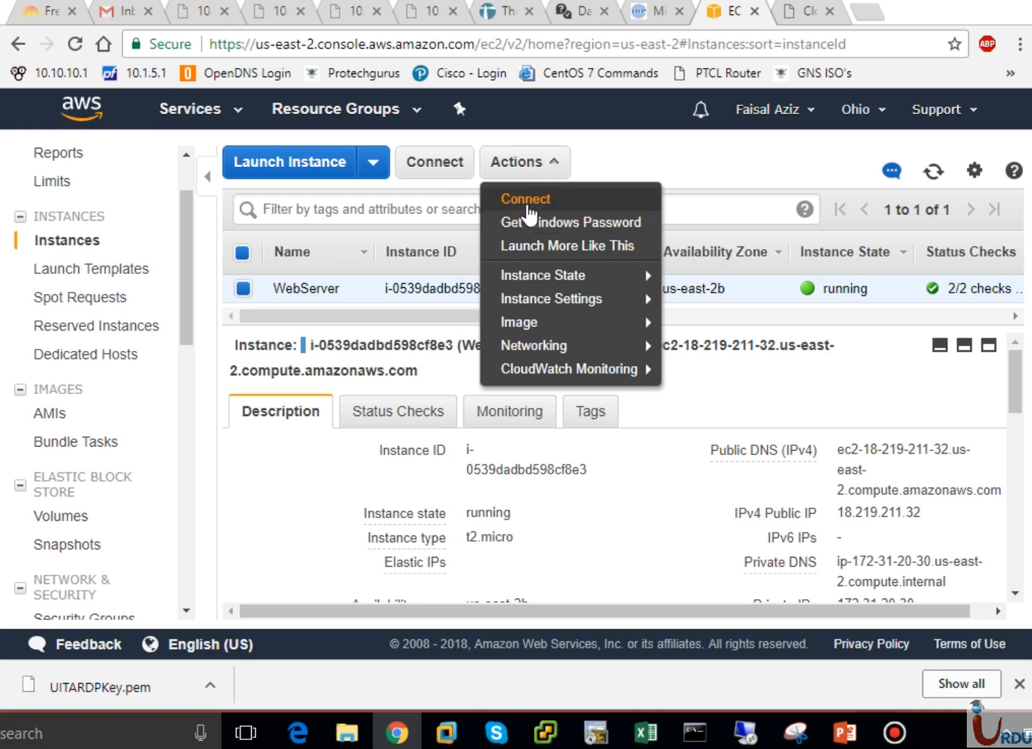
click(527, 202)
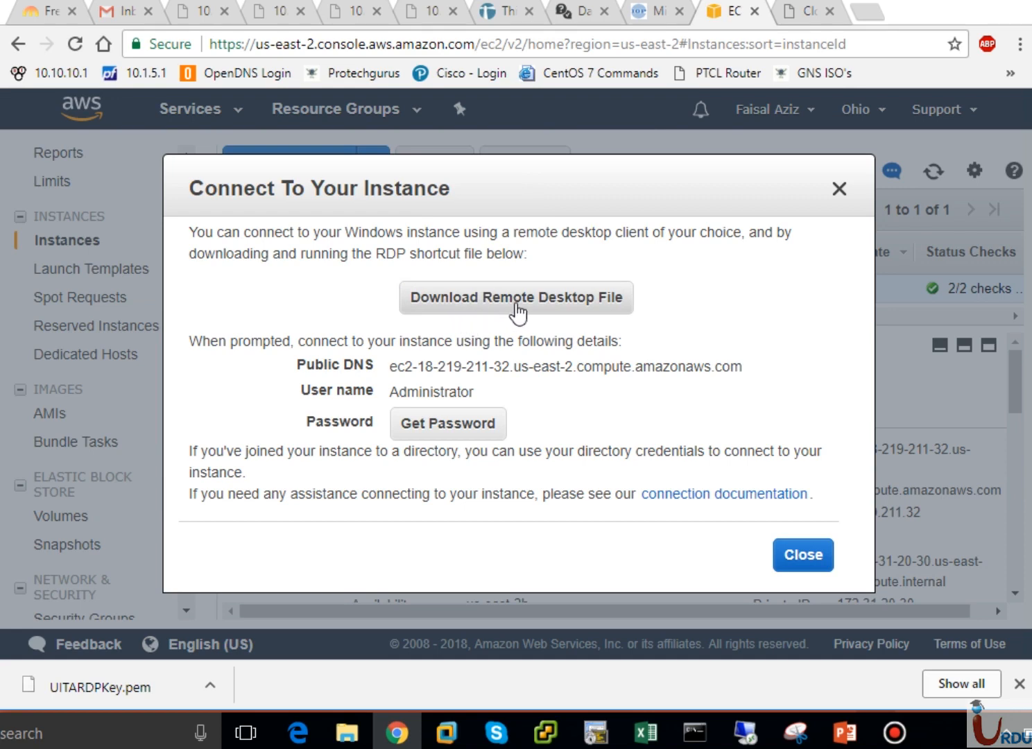
click(546, 300)
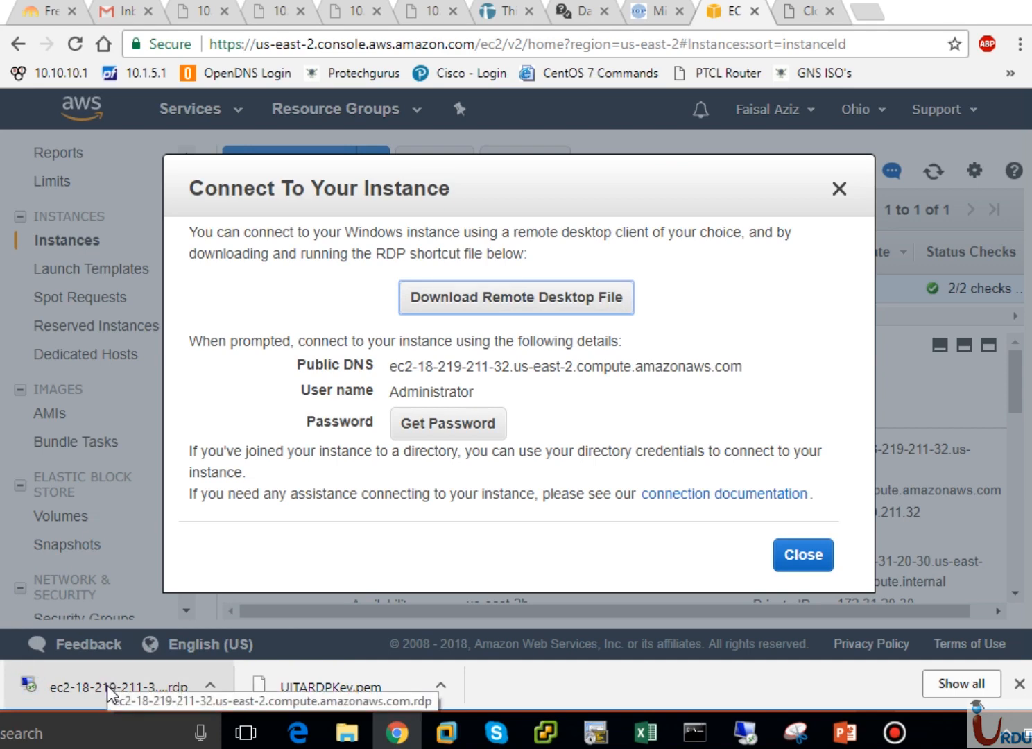
click(450, 425)
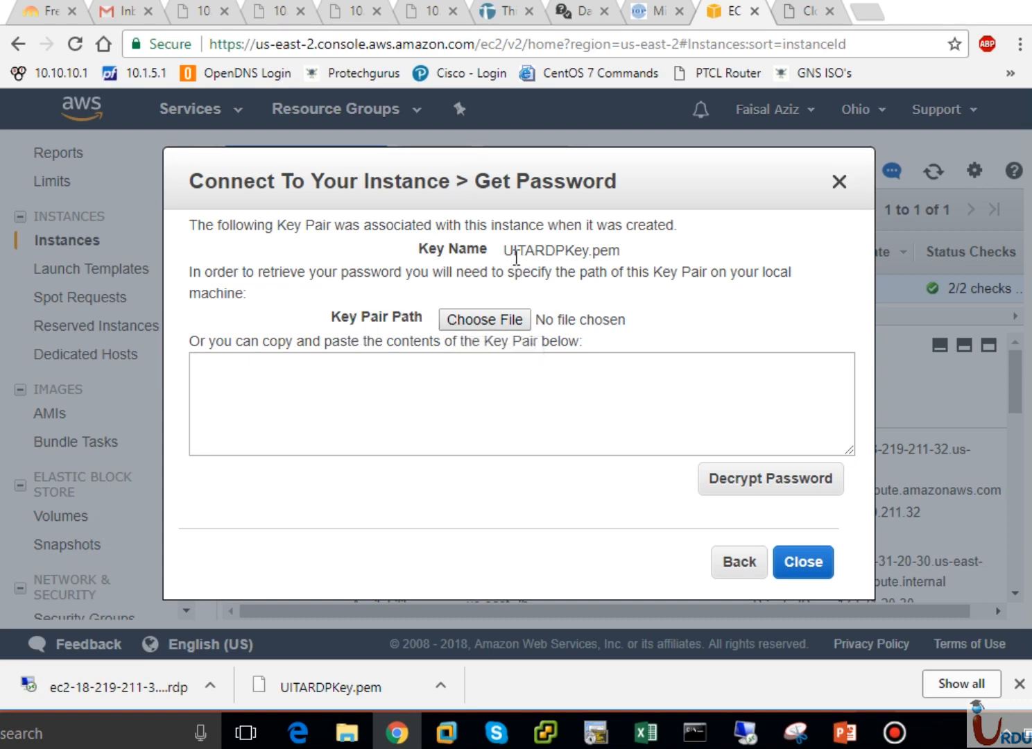
Load UITARDPKey.pem from the Downloads folder into the Get Password form
drag(507, 250, 620, 243)
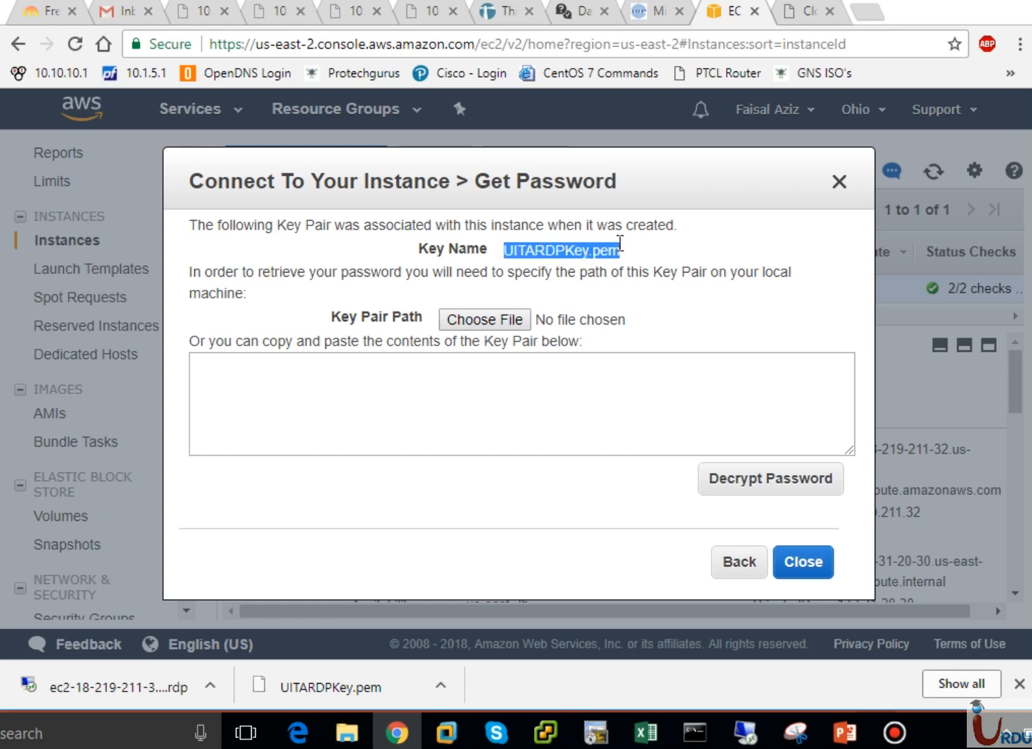
click(621, 243)
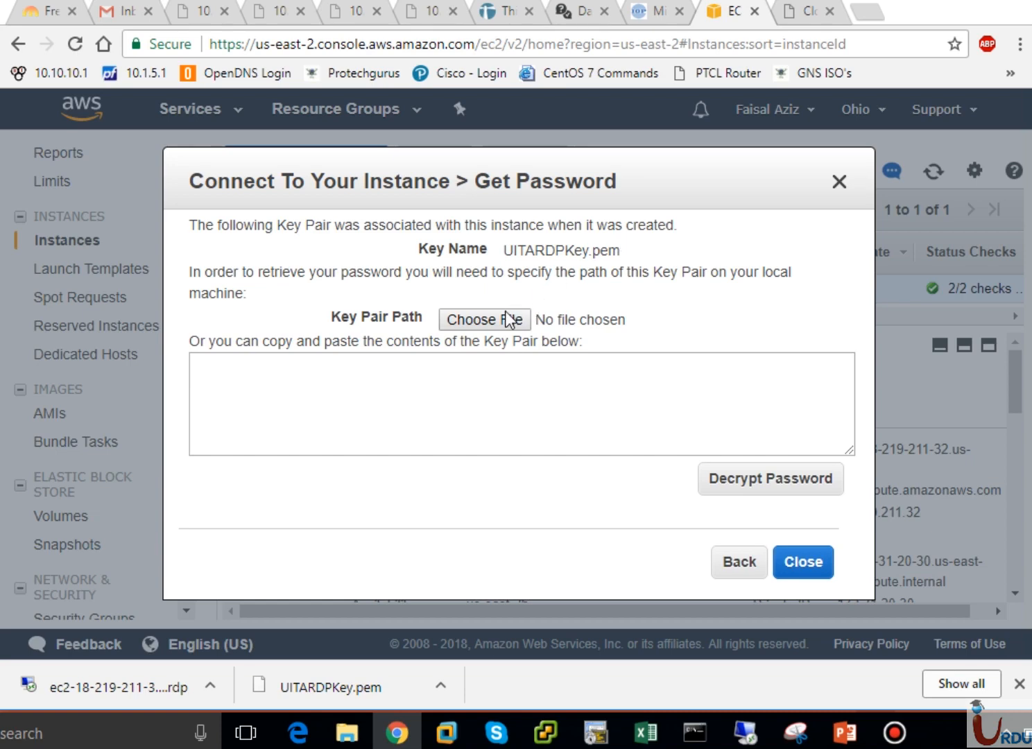
click(485, 320)
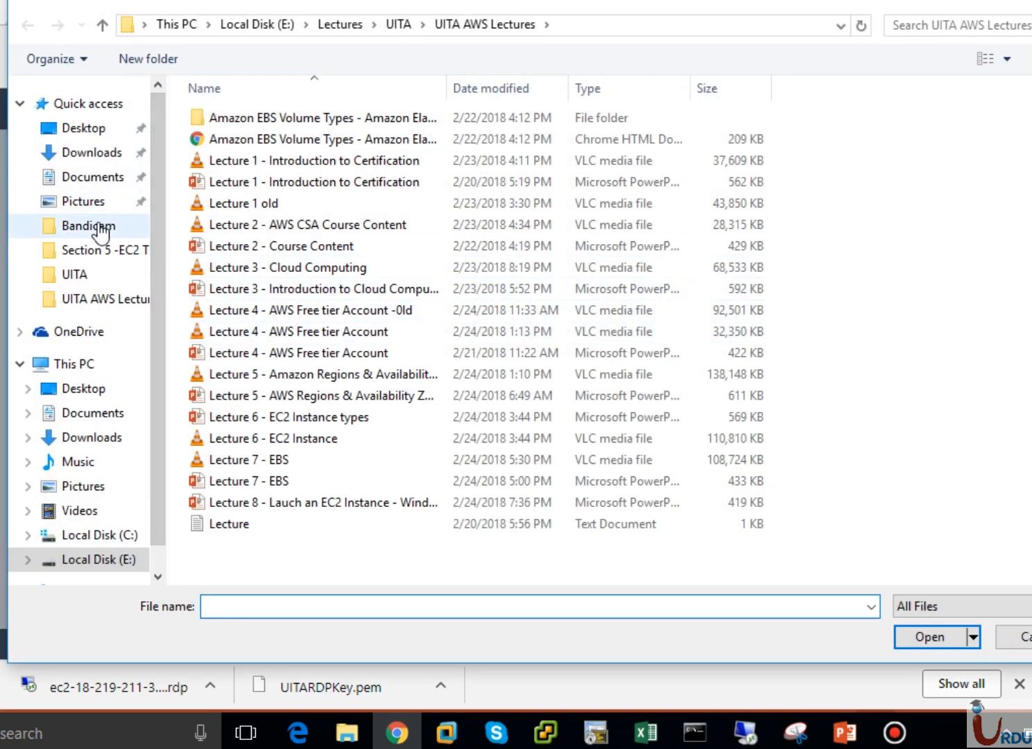
click(79, 366)
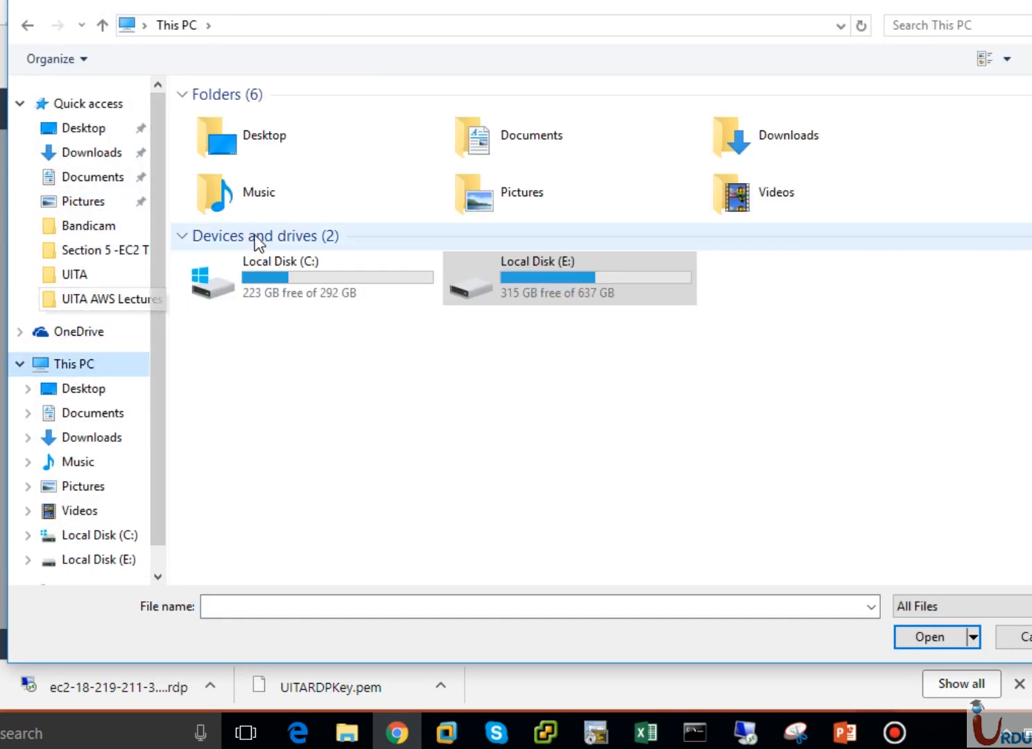
click(80, 161)
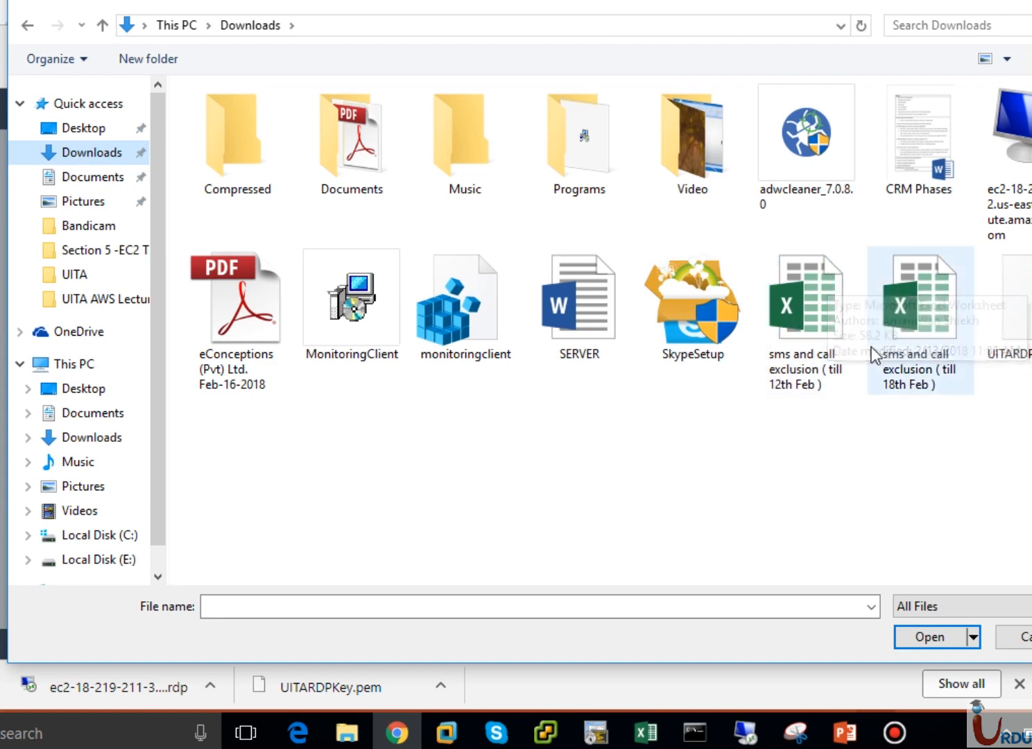
click(1020, 350)
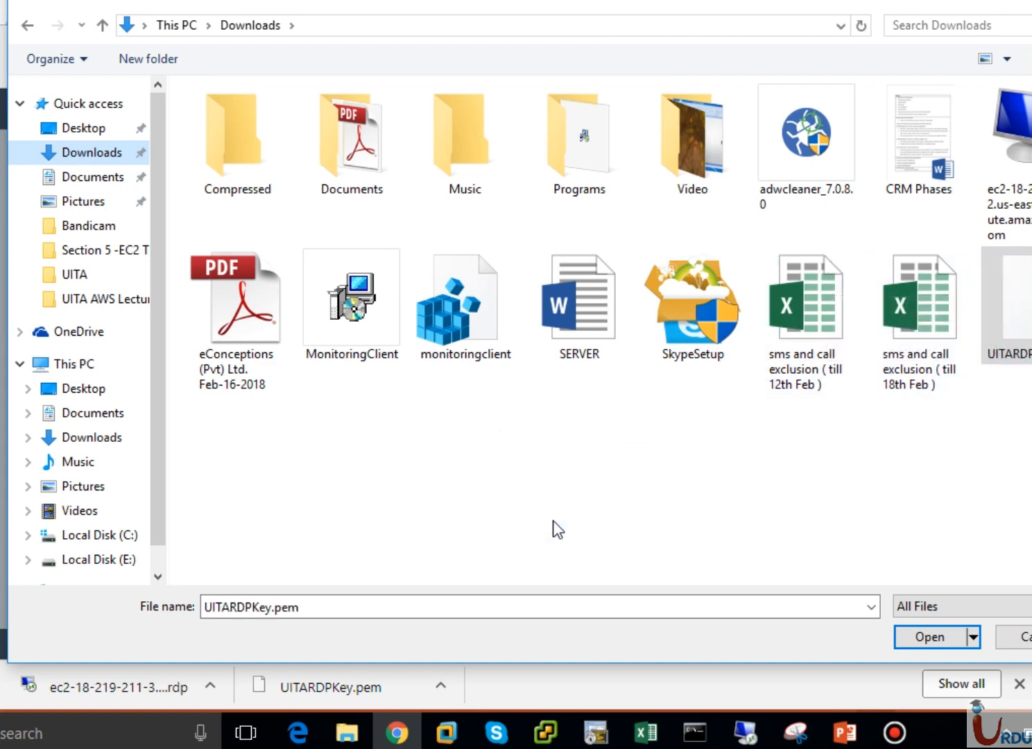
click(933, 639)
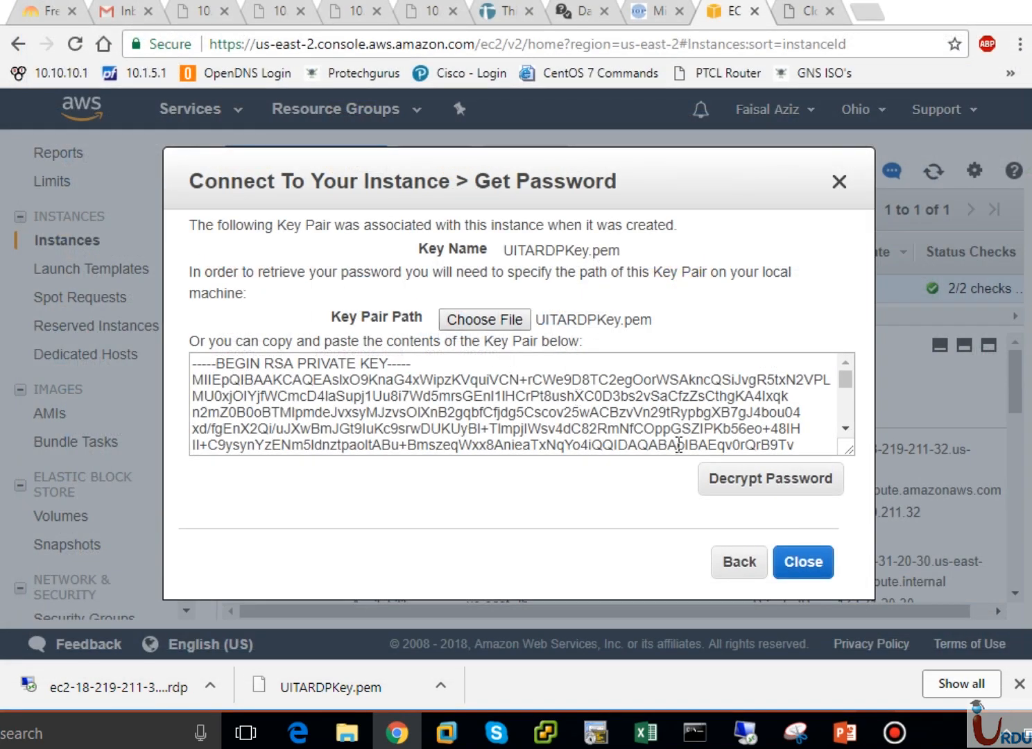
Decrypt the Administrator password, select it for copying, and close the dialog
click(755, 494)
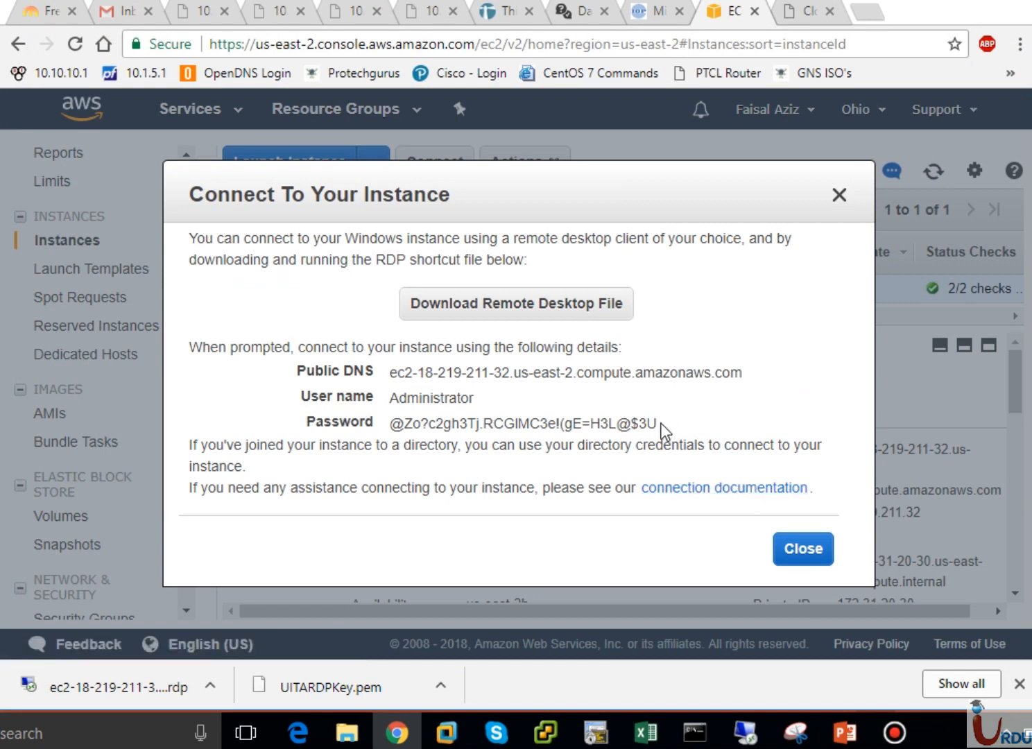
drag(667, 424, 388, 434)
key(ctrl+c)
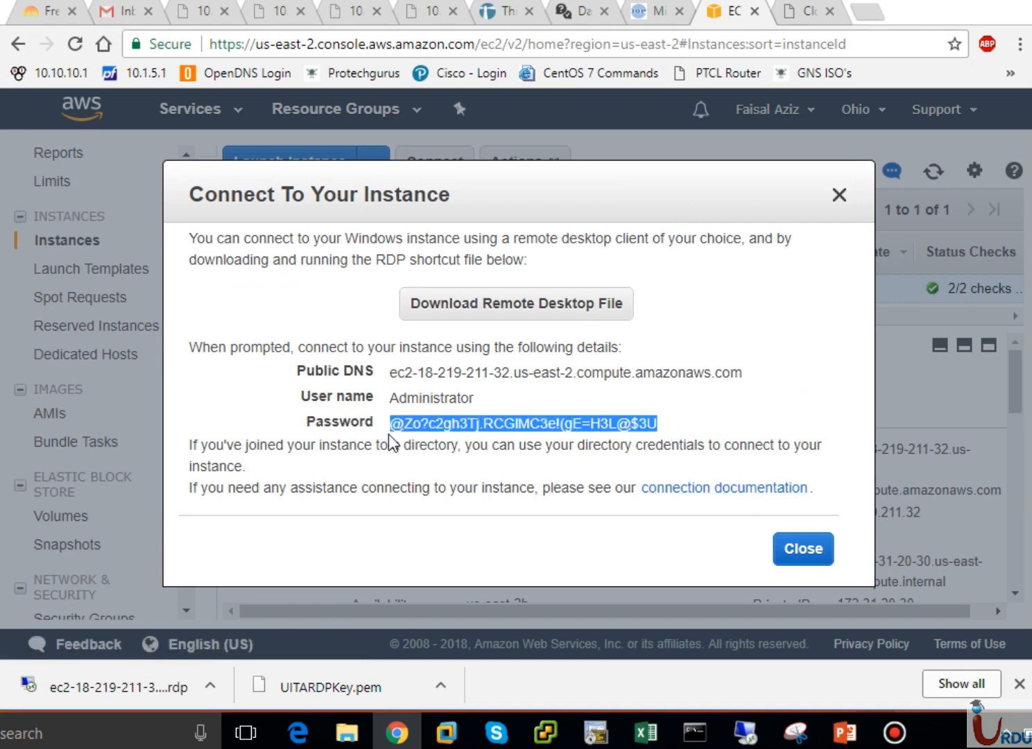
click(791, 551)
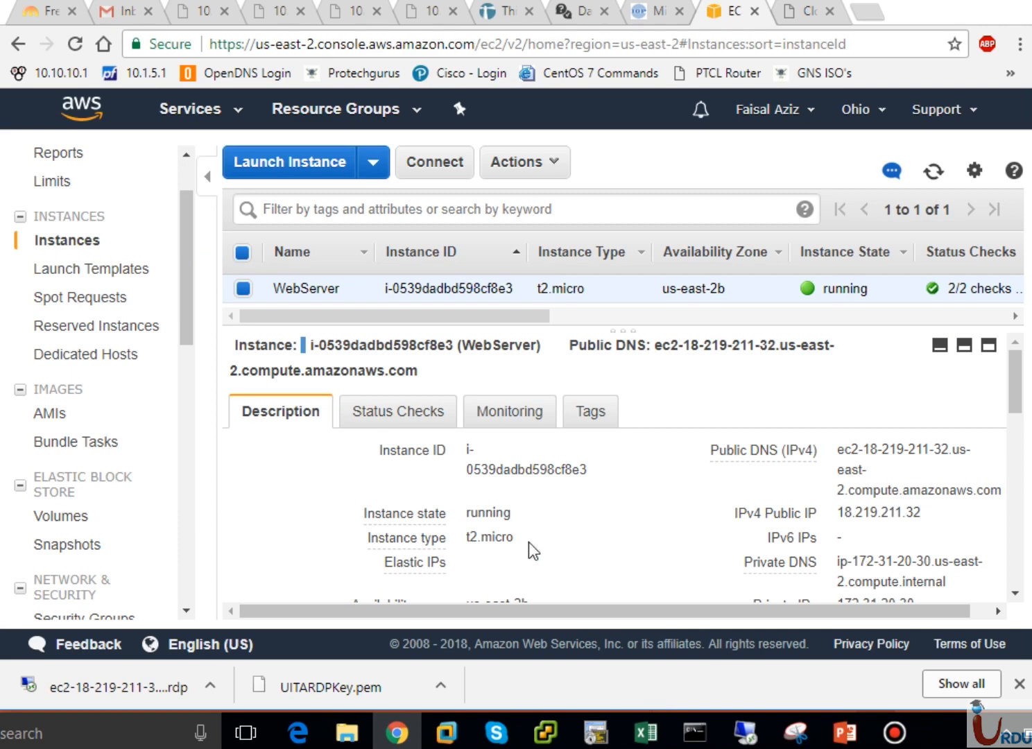
Check the copied password in a new browser tab, then select public IP 18.219.211.32 in EC2
click(869, 11)
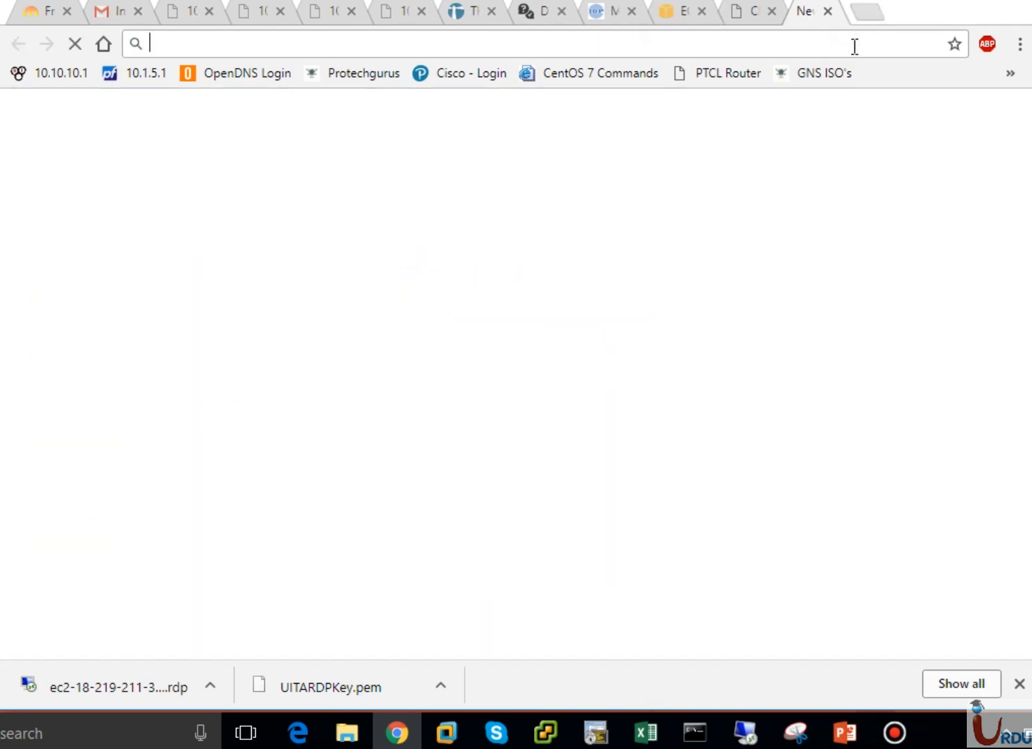
key(ctrl+v)
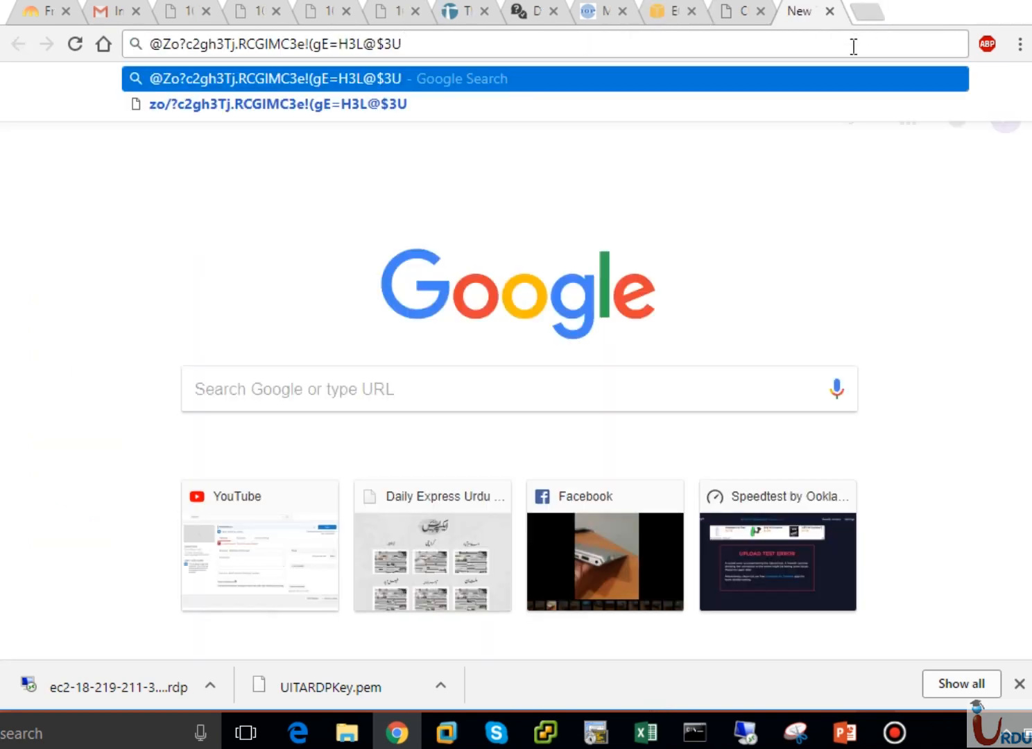
key(Return)
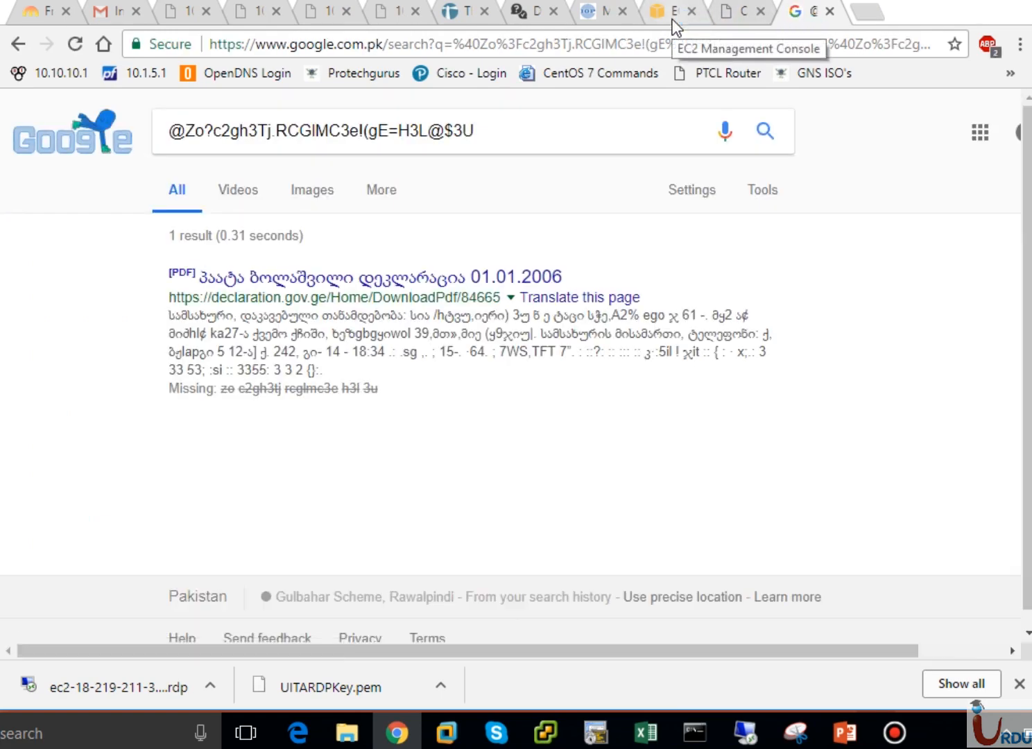
click(677, 26)
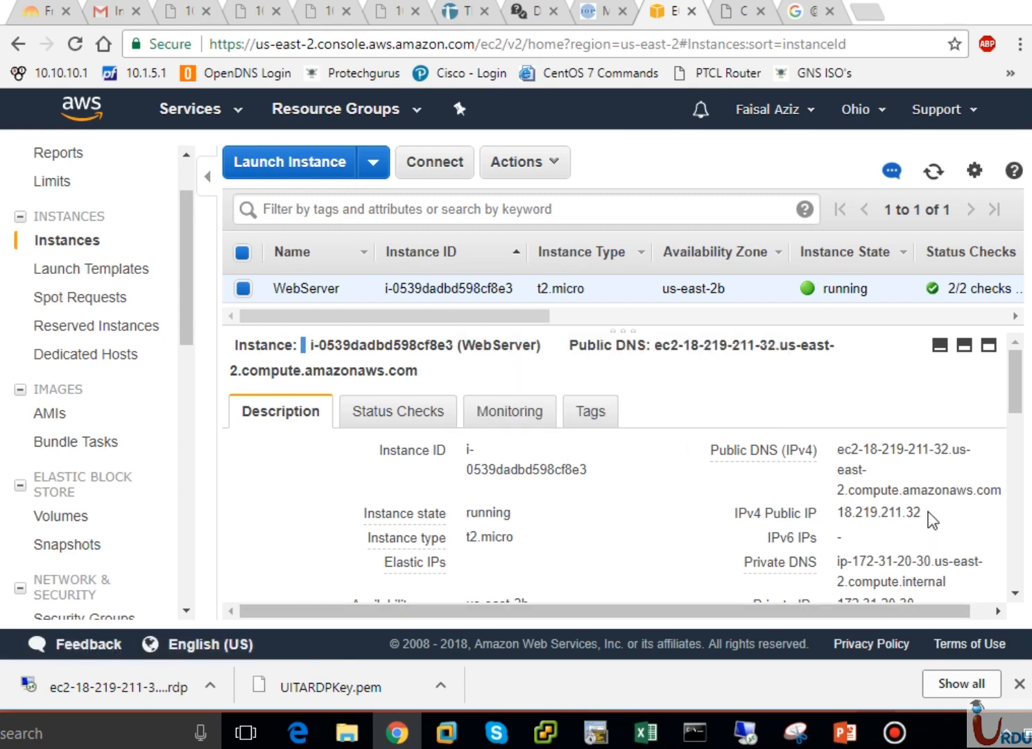
drag(929, 518, 841, 522)
key(ctrl+c)
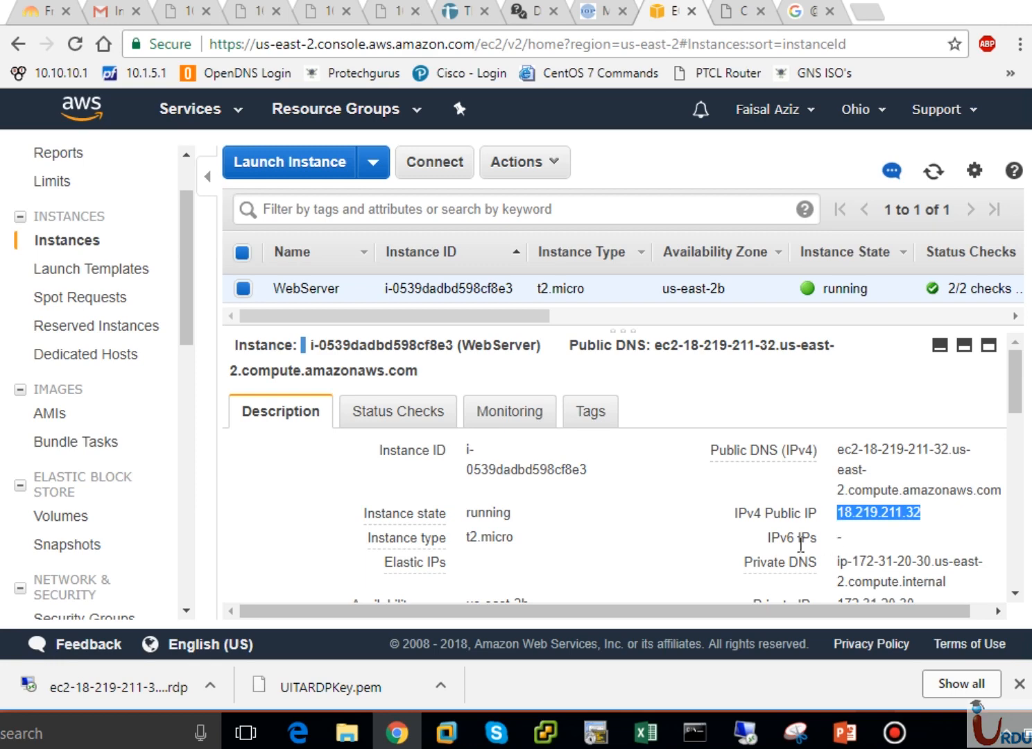
Start a Remote Desktop connection to 18.219.211.32 with user name administrator
click(744, 734)
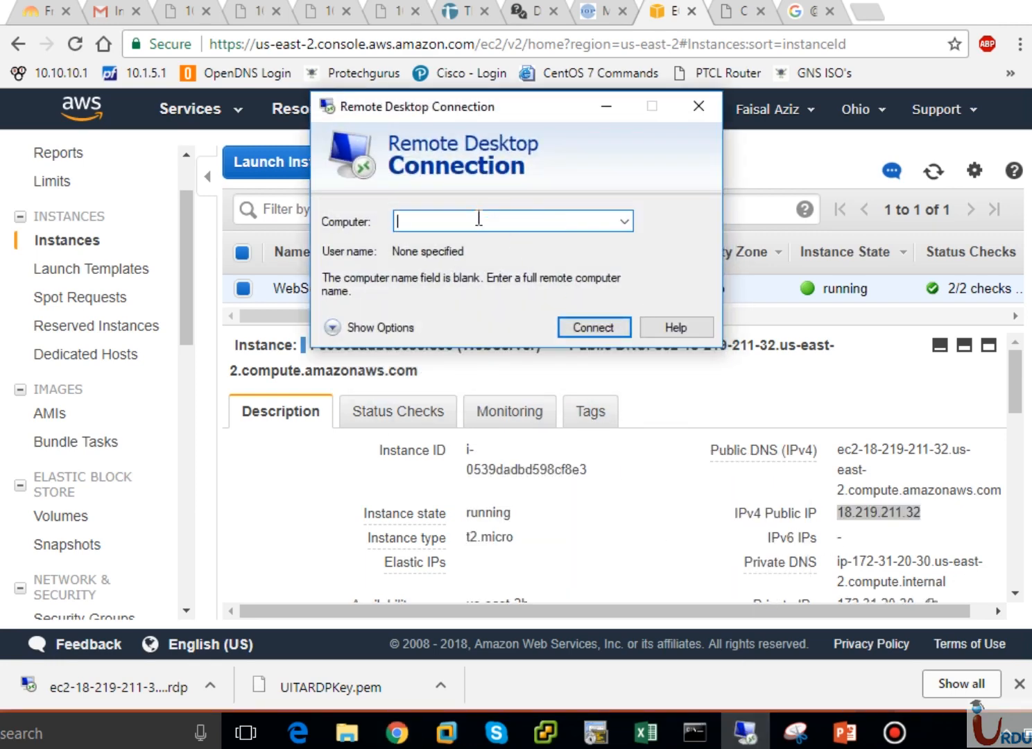
key(ctrl+v)
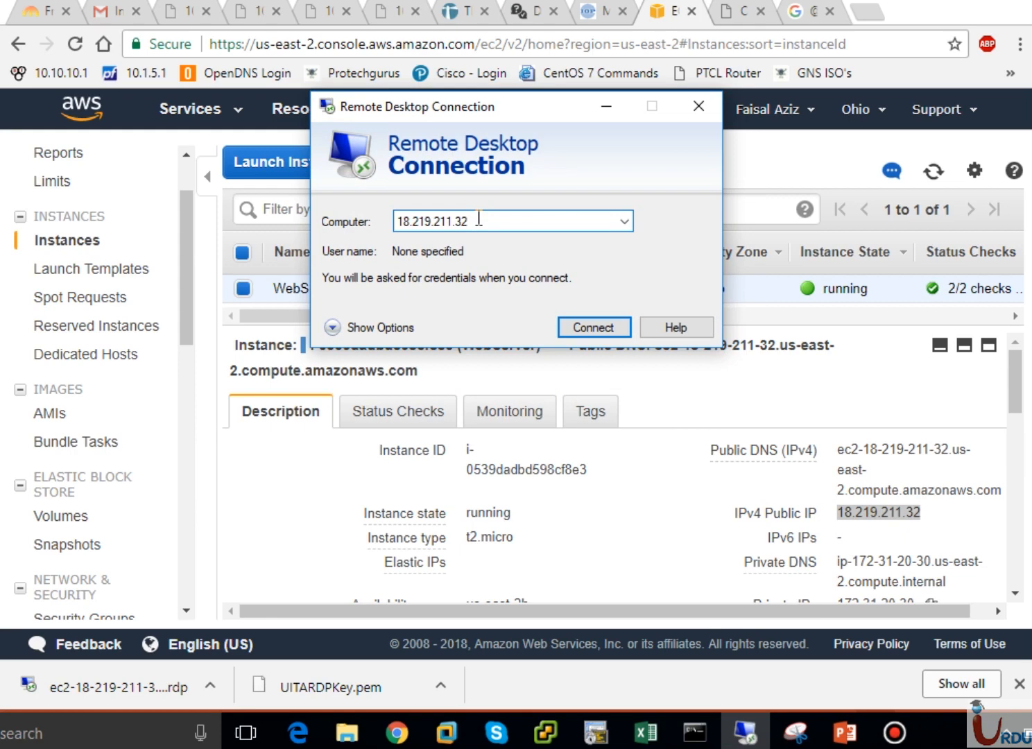
click(572, 330)
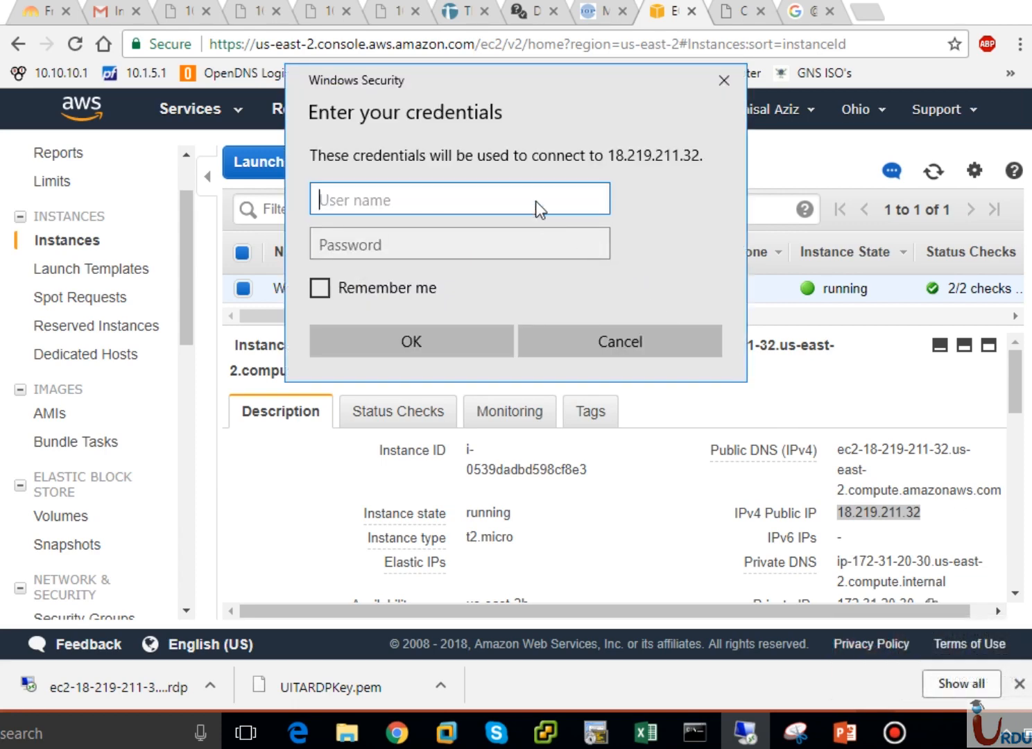
text(administrato)
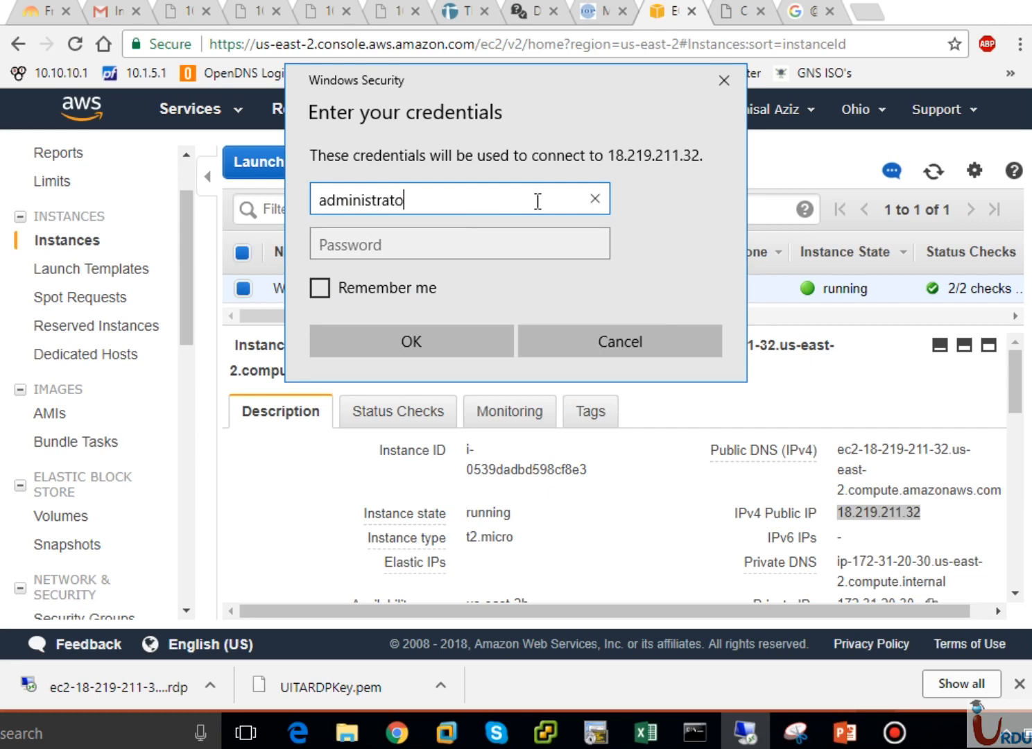
text(r)
click(530, 244)
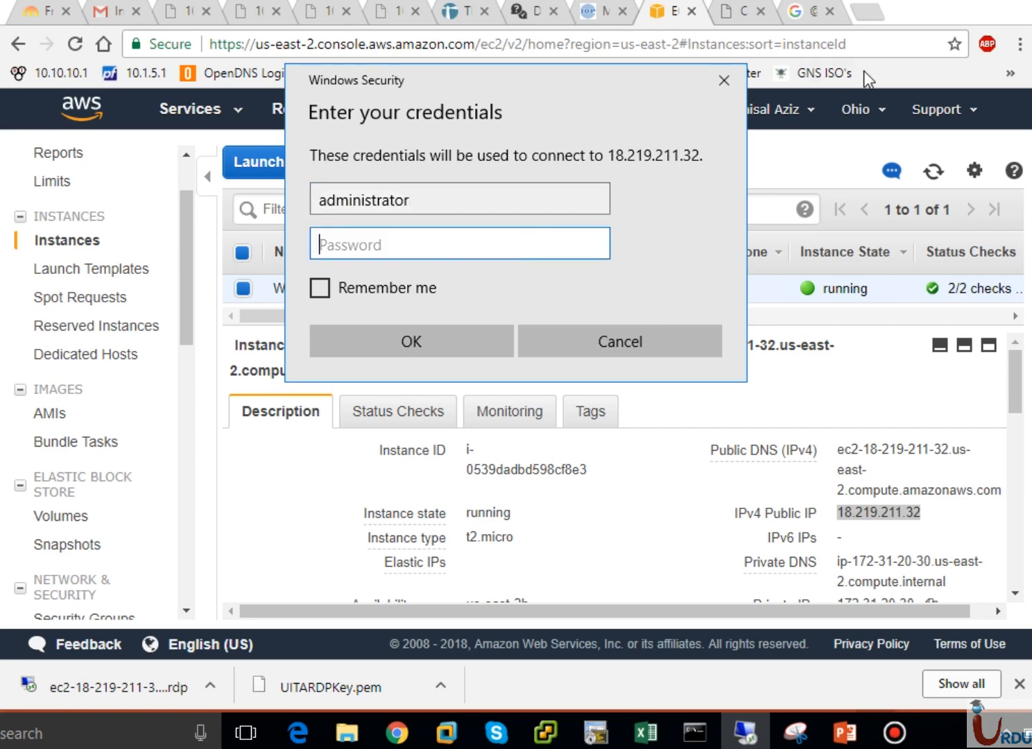
Enter the decrypted password, submit the credentials, and disable future certificate prompts for this computer
click(810, 15)
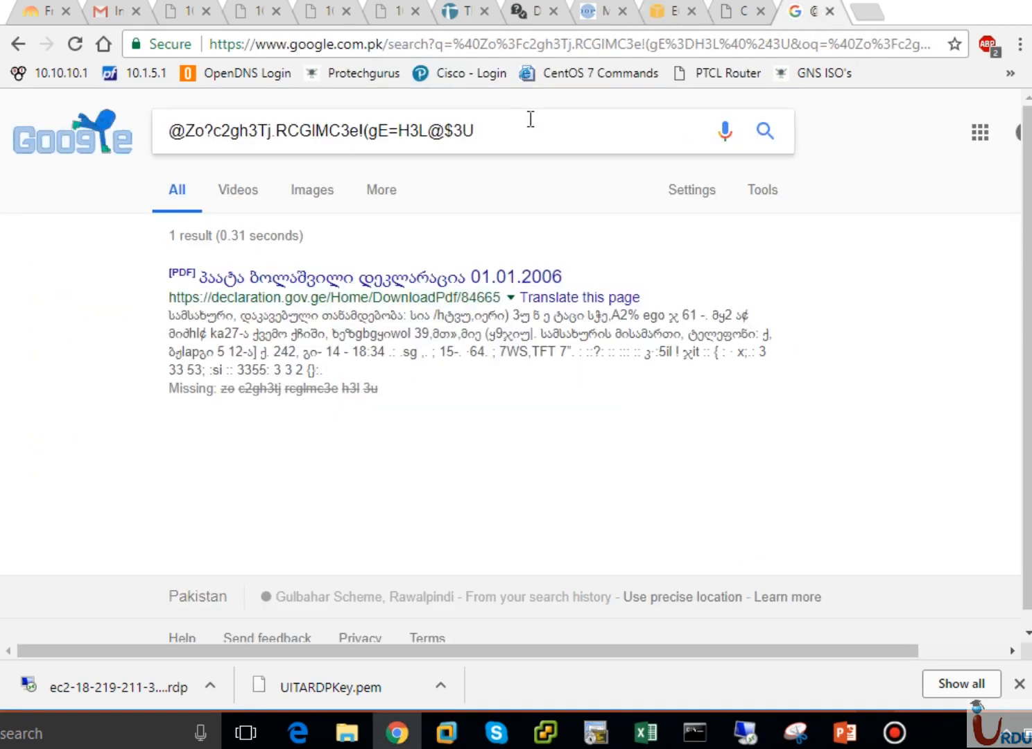
drag(497, 131, 166, 131)
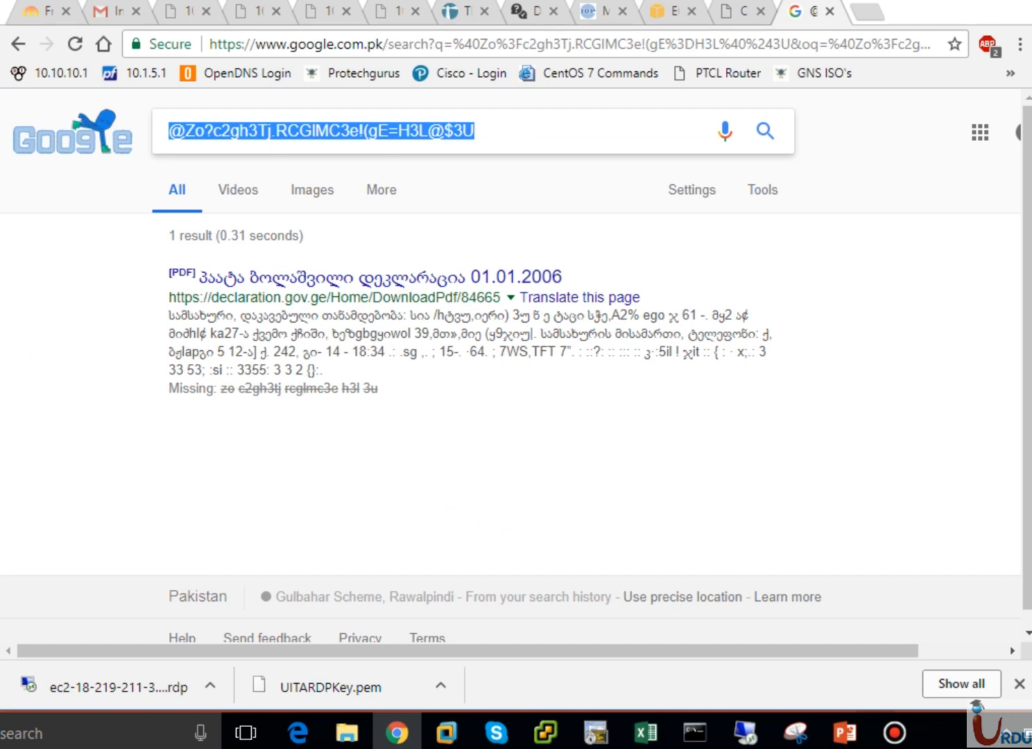
click(679, 17)
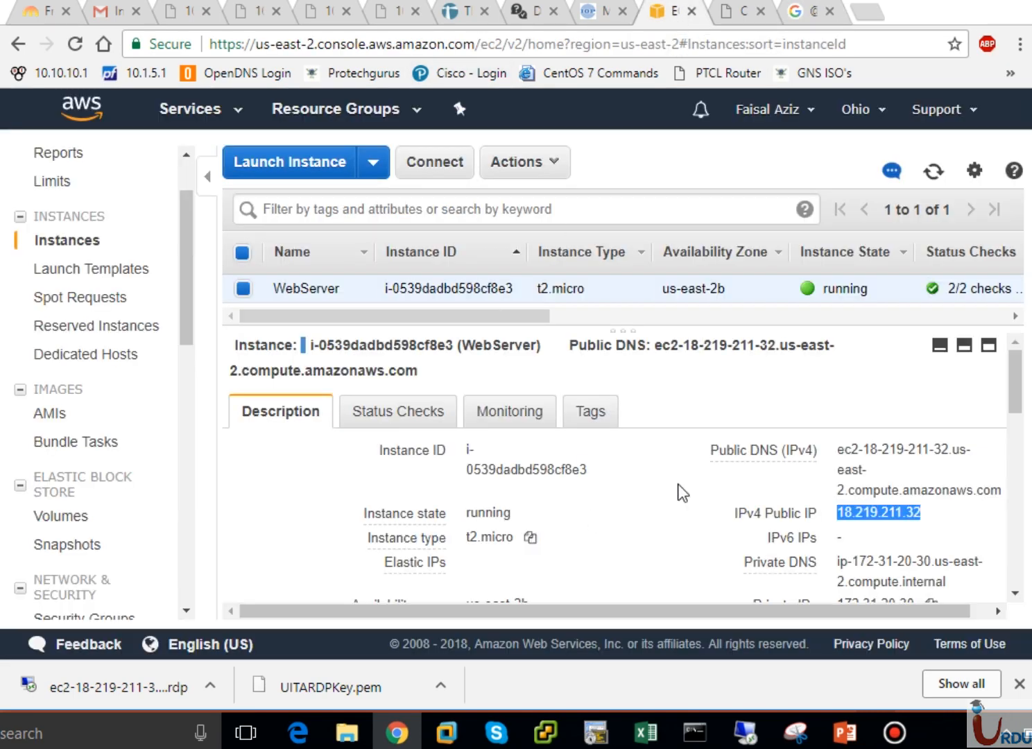
mouse_move(752, 474)
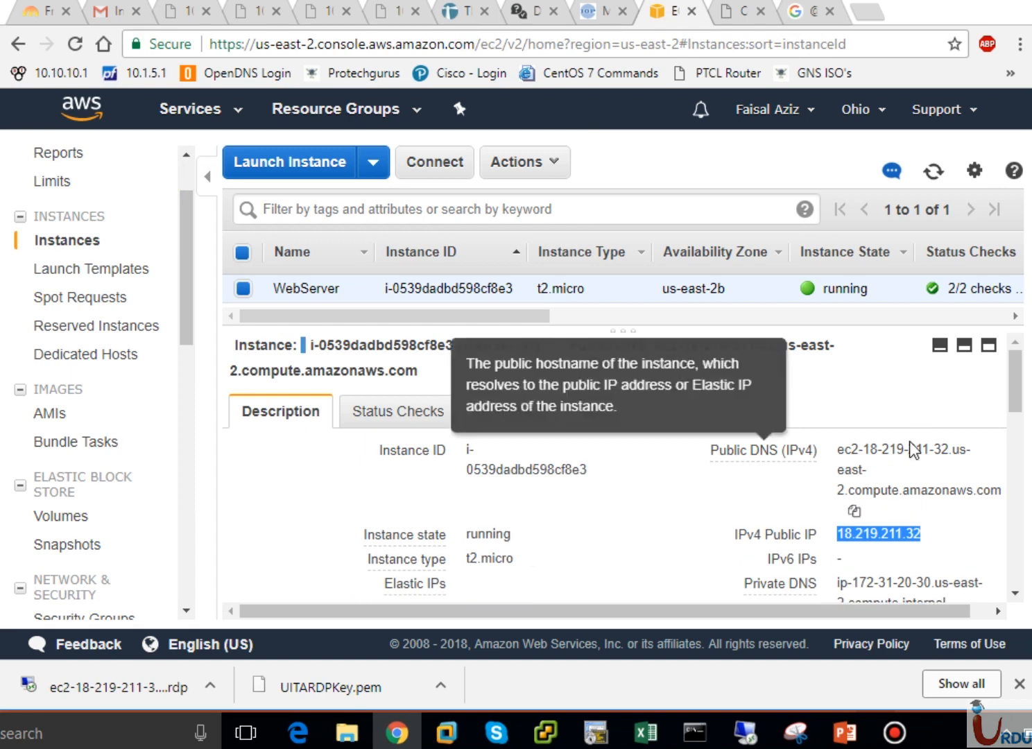
click(746, 734)
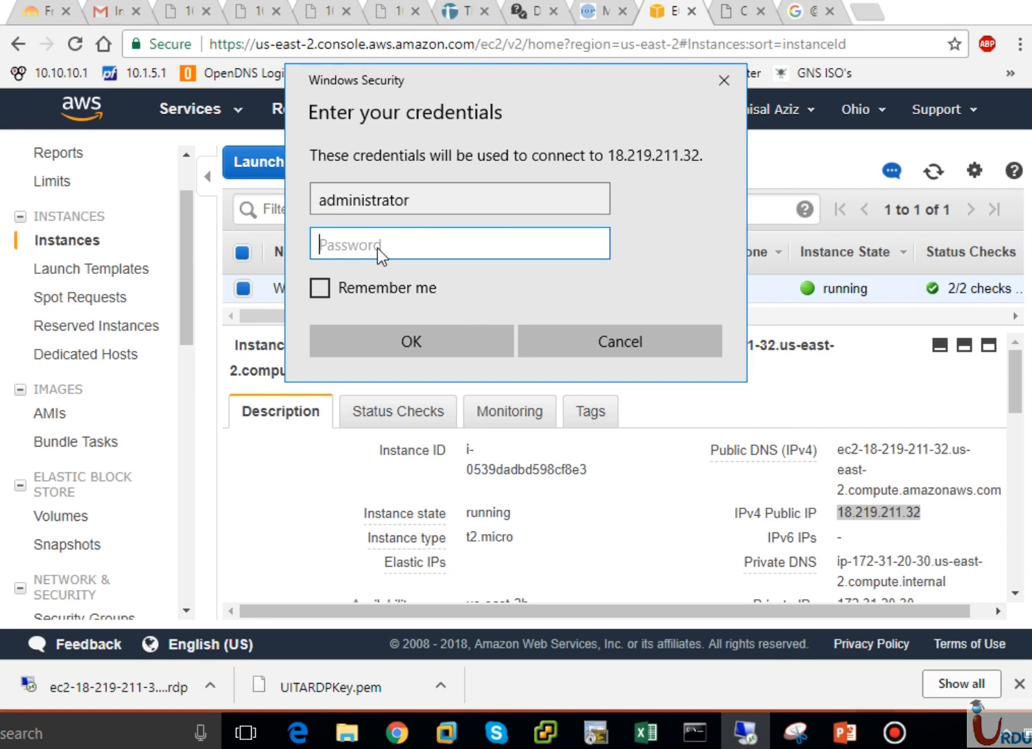
key(ctrl+v)
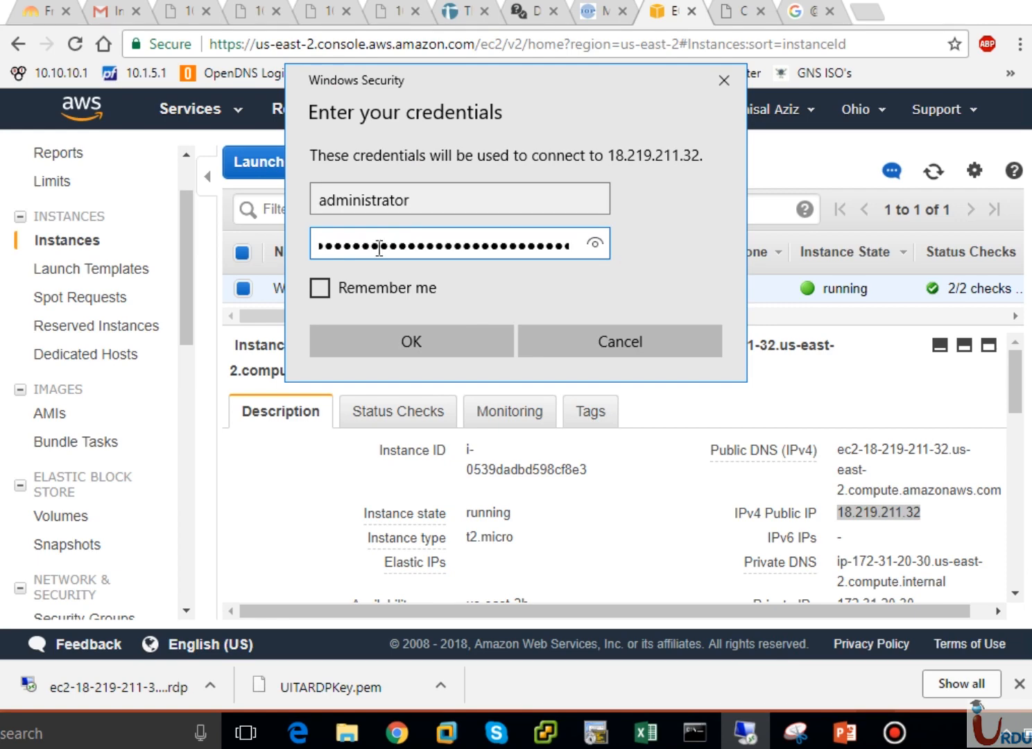
click(394, 338)
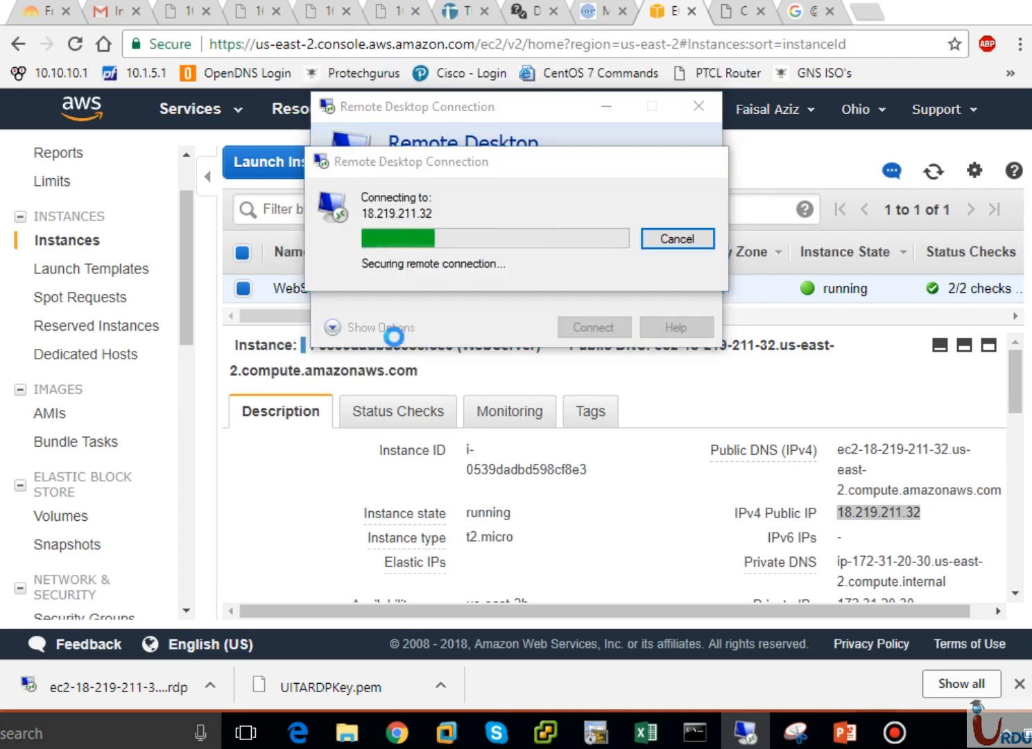
click(388, 363)
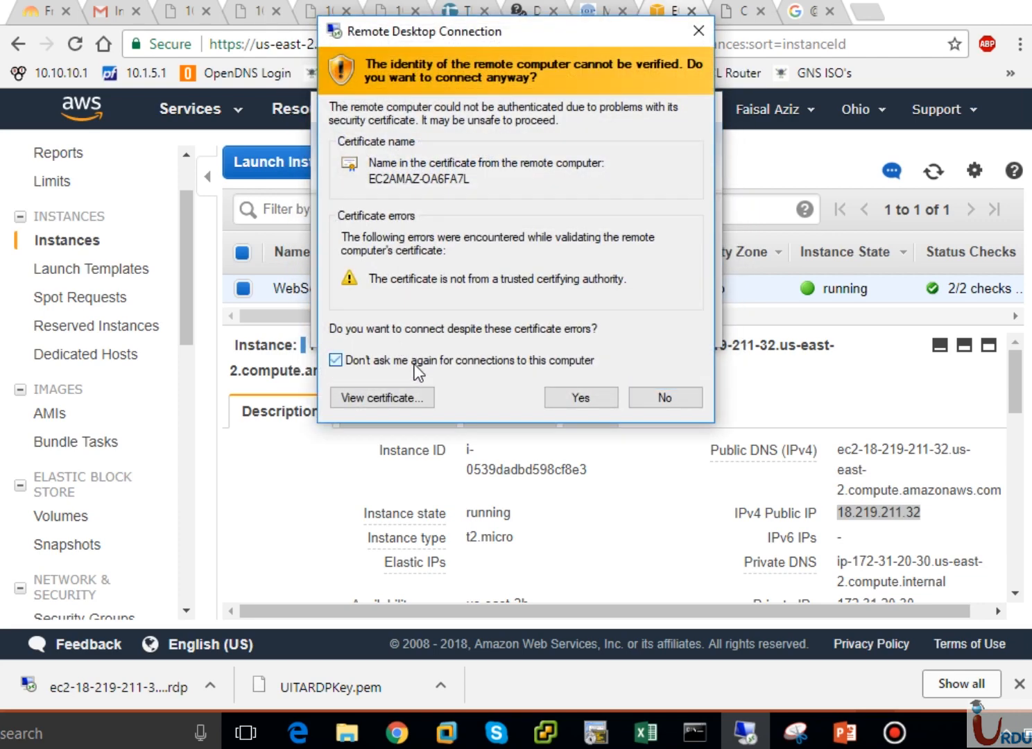
Accept the untrusted certificate and bring up the remote Windows Server desktop full screen
click(561, 397)
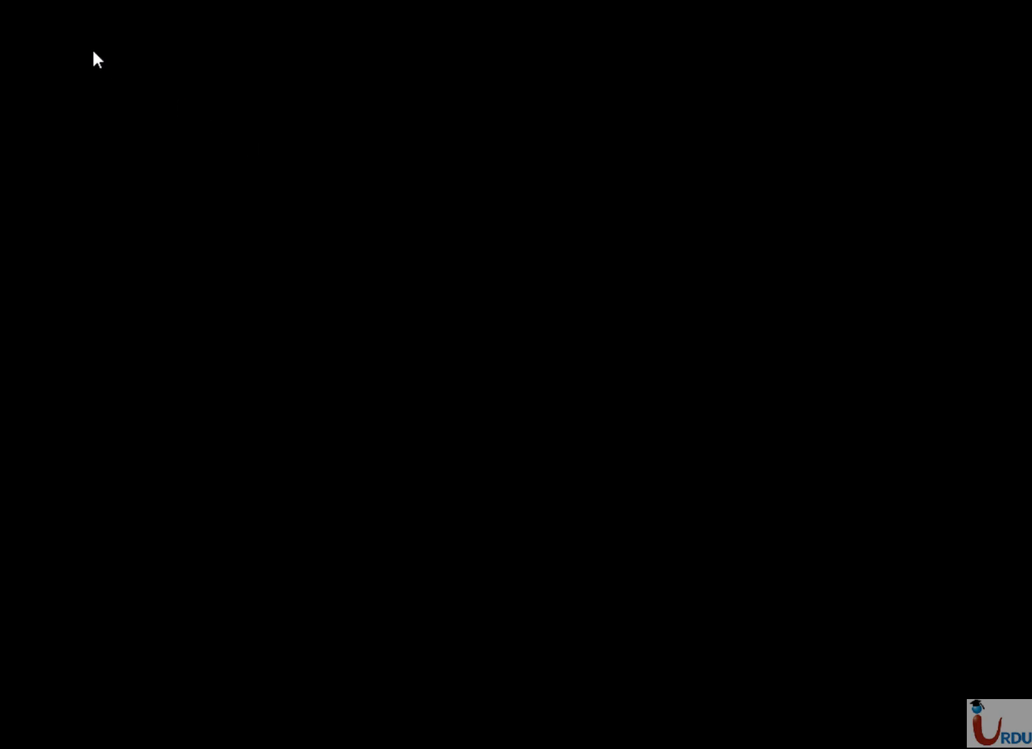
right_click(8, 2)
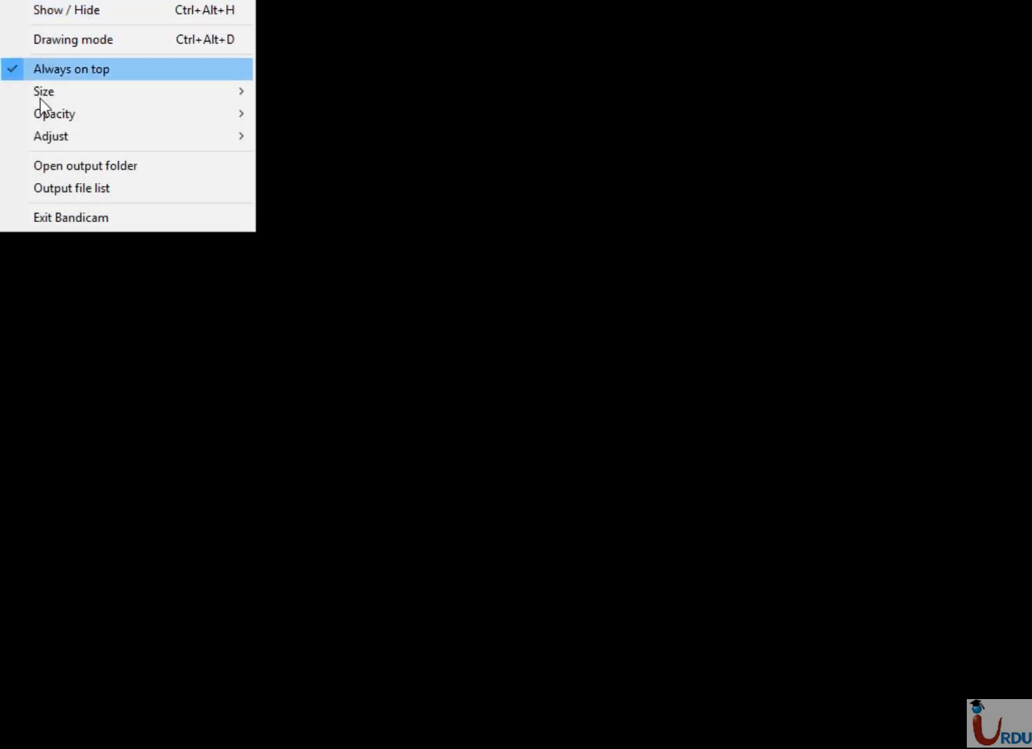
mouse_move(49, 139)
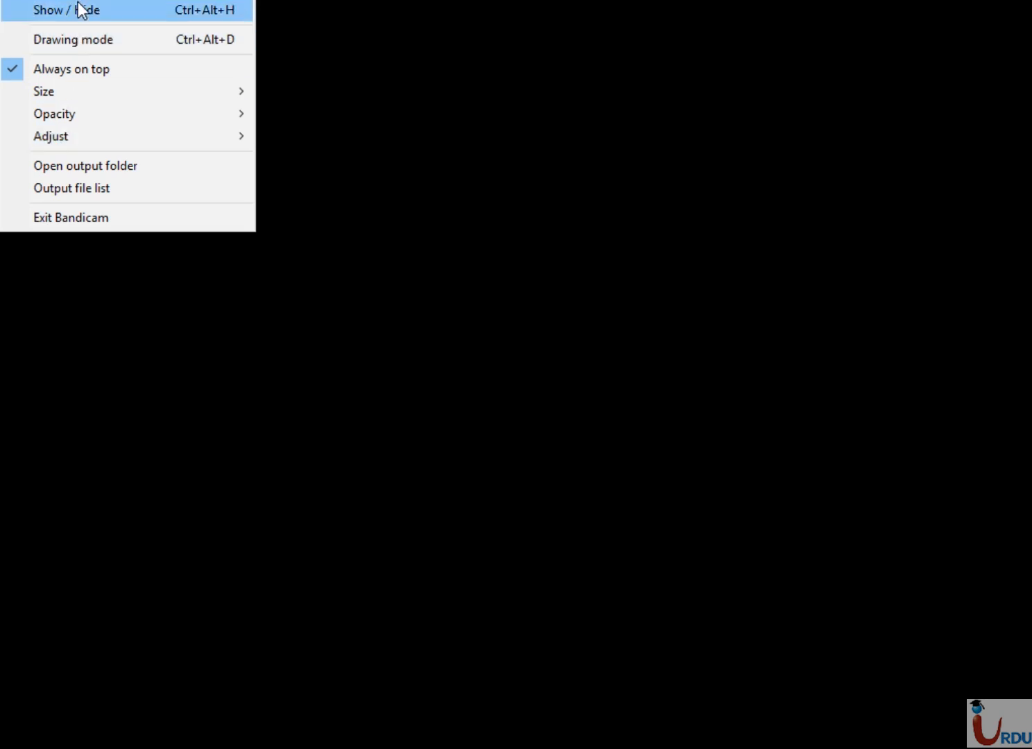
click(111, 9)
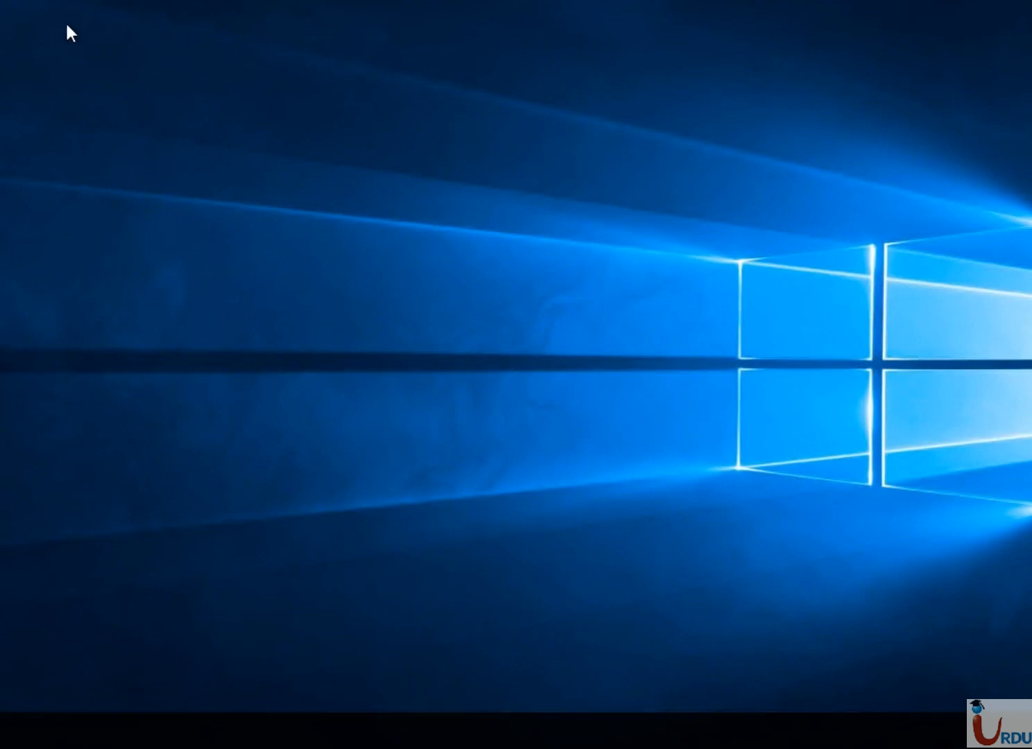
Dismiss the network discovery prompt and refresh the desktop to show hostname, instance ID, IPs and memory
click(10, 2)
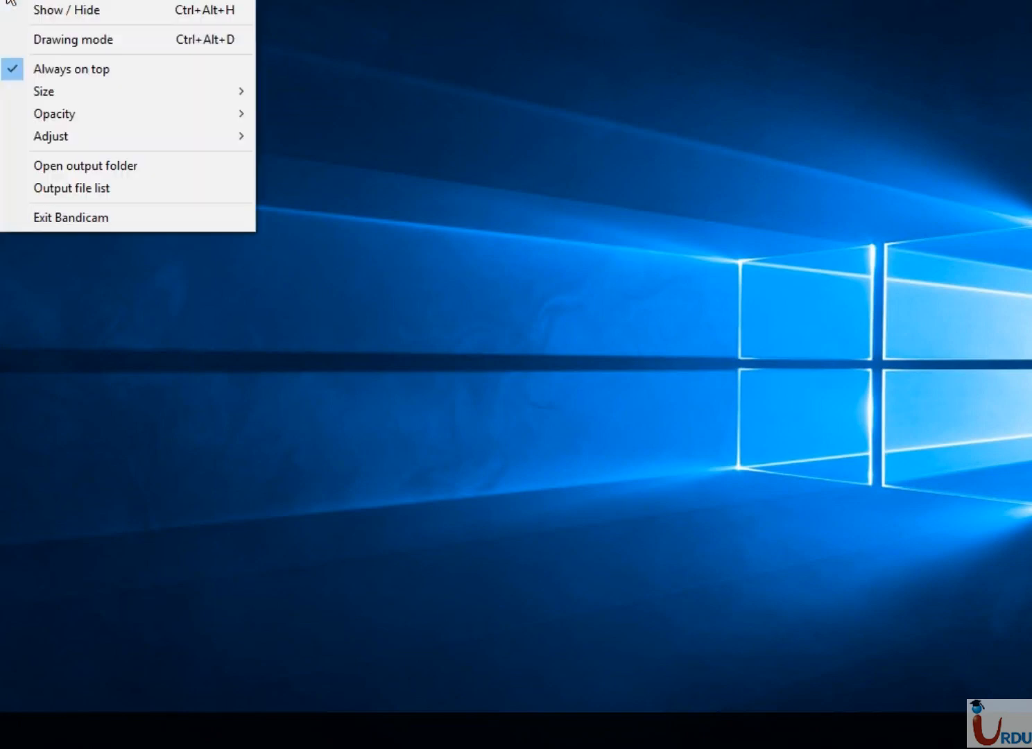
click(387, 102)
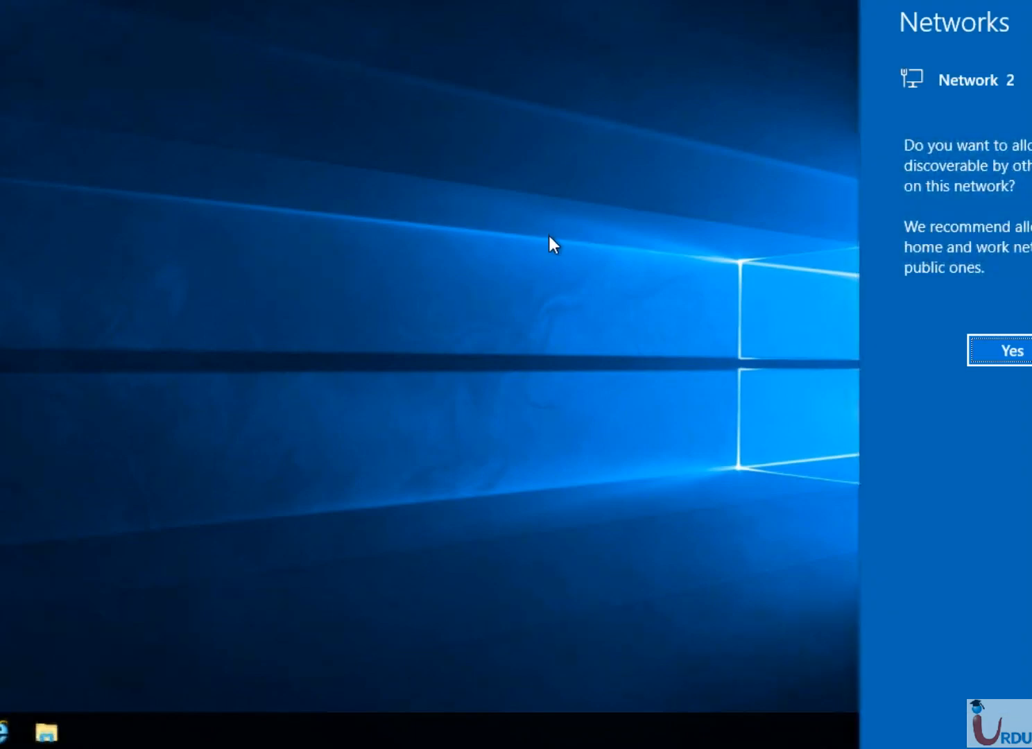
click(784, 343)
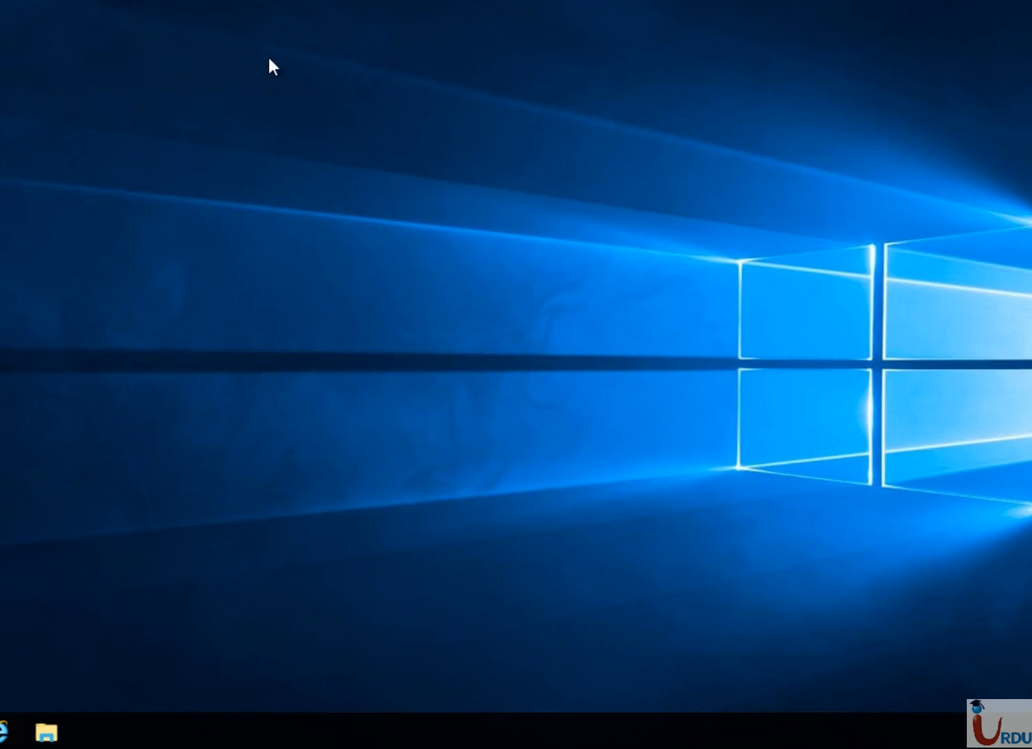
right_click(404, 143)
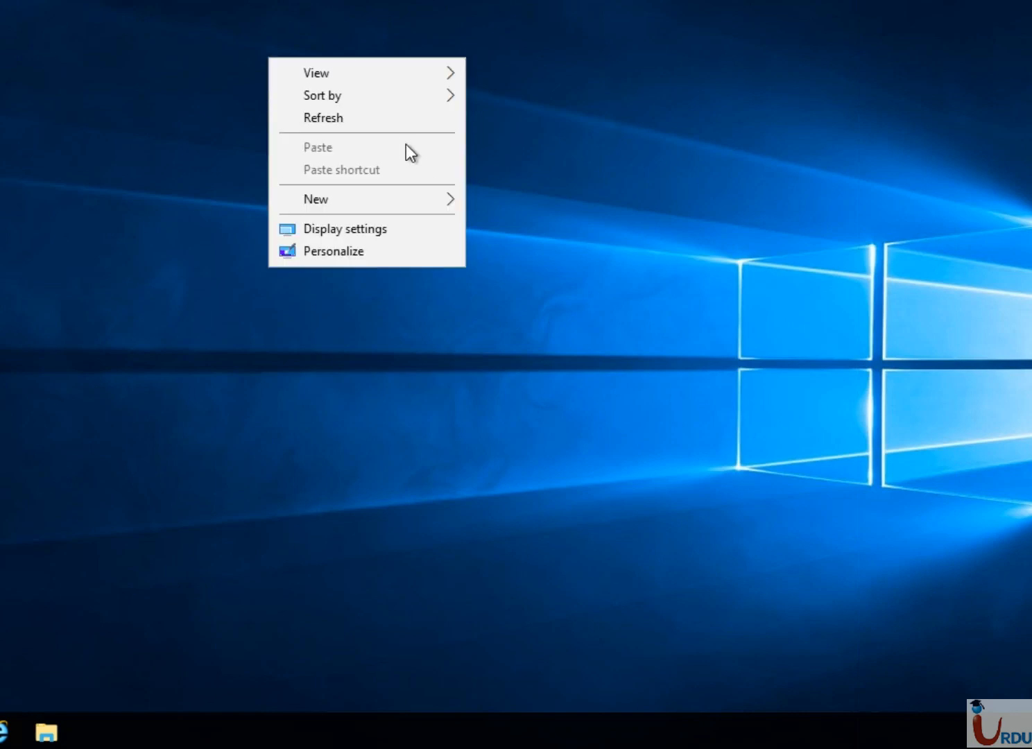
click(338, 119)
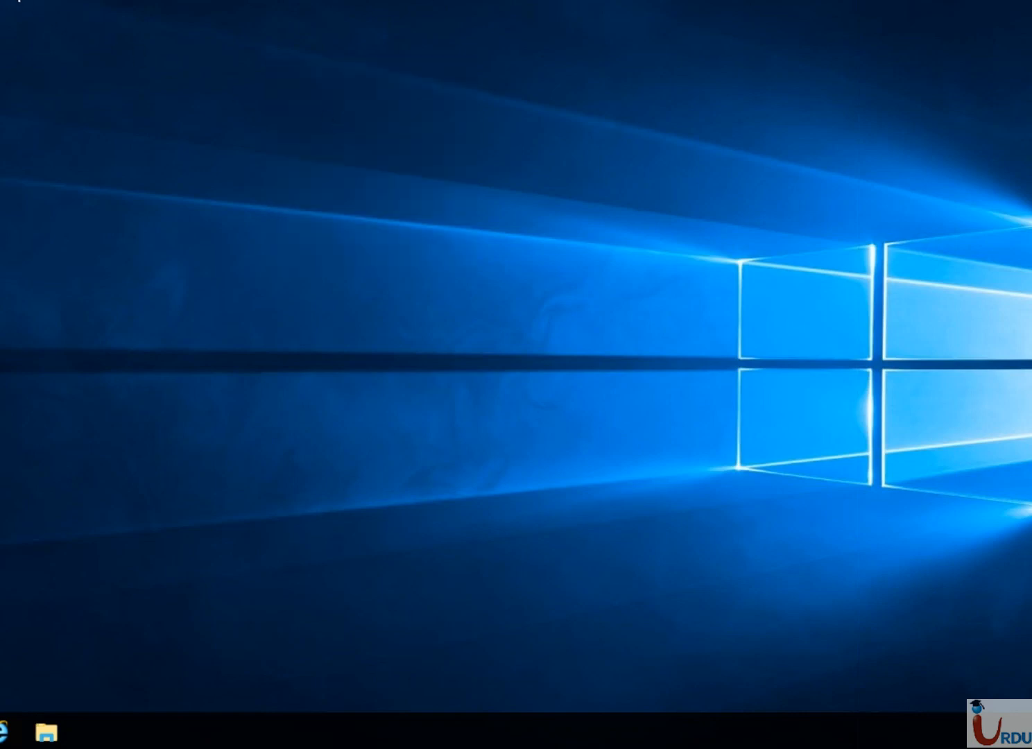
click(18, 1)
click(38, 16)
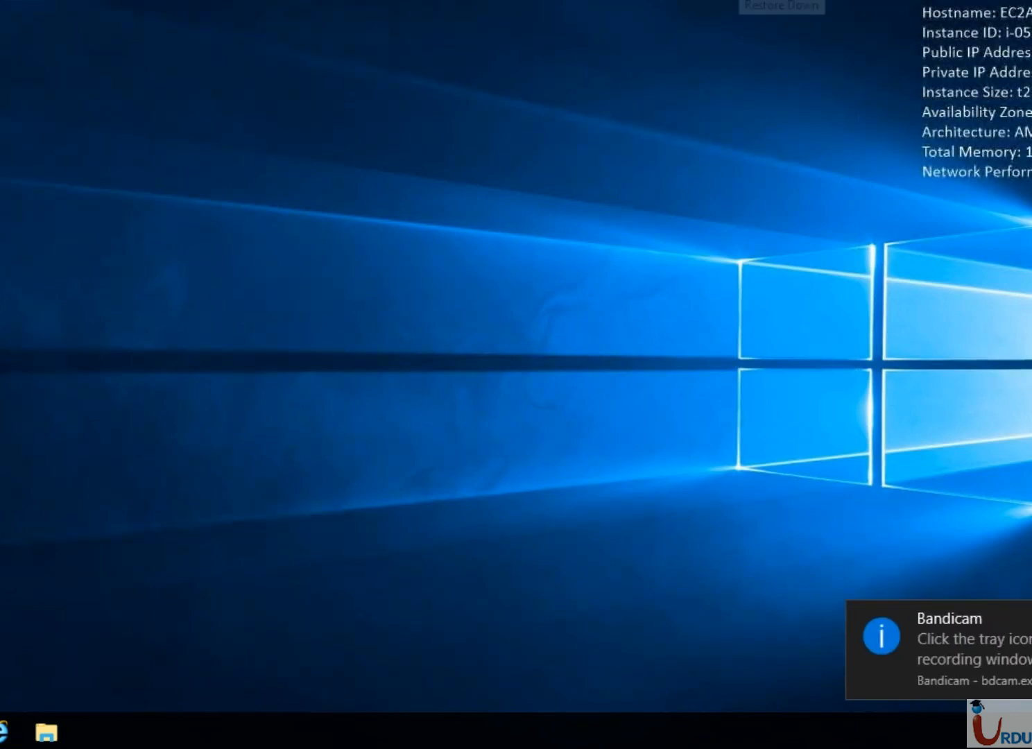
Restore the full-screen RDP session to a window, then move and enlarge it to nearly full screen
click(741, 0)
drag(333, 0, 622, 100)
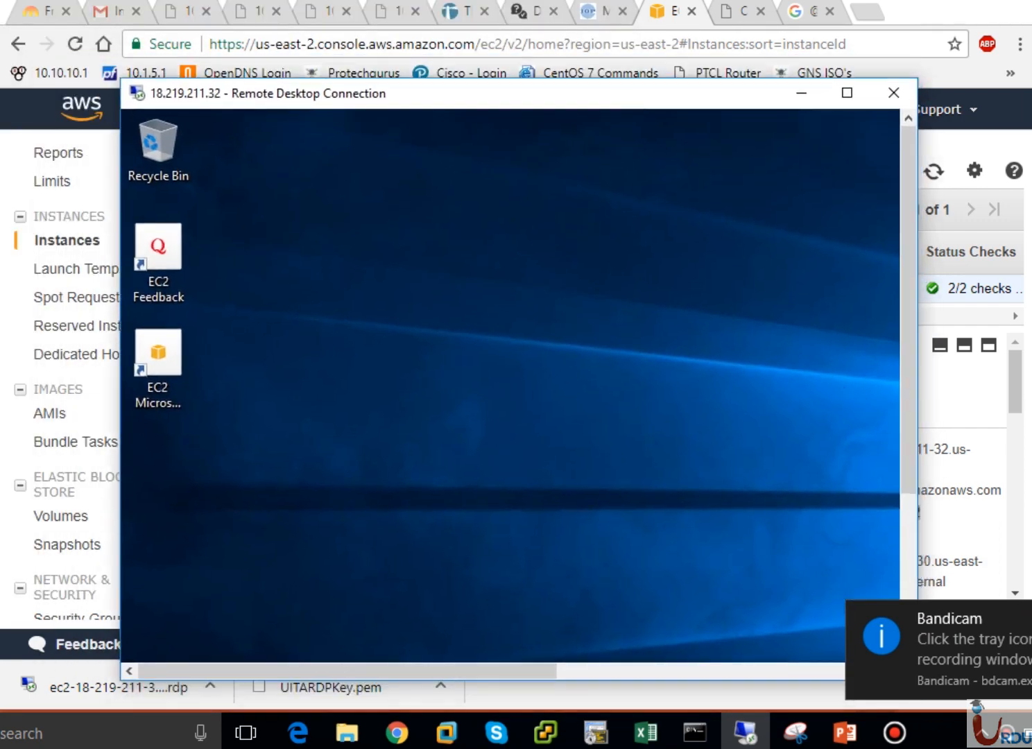
click(1031, 618)
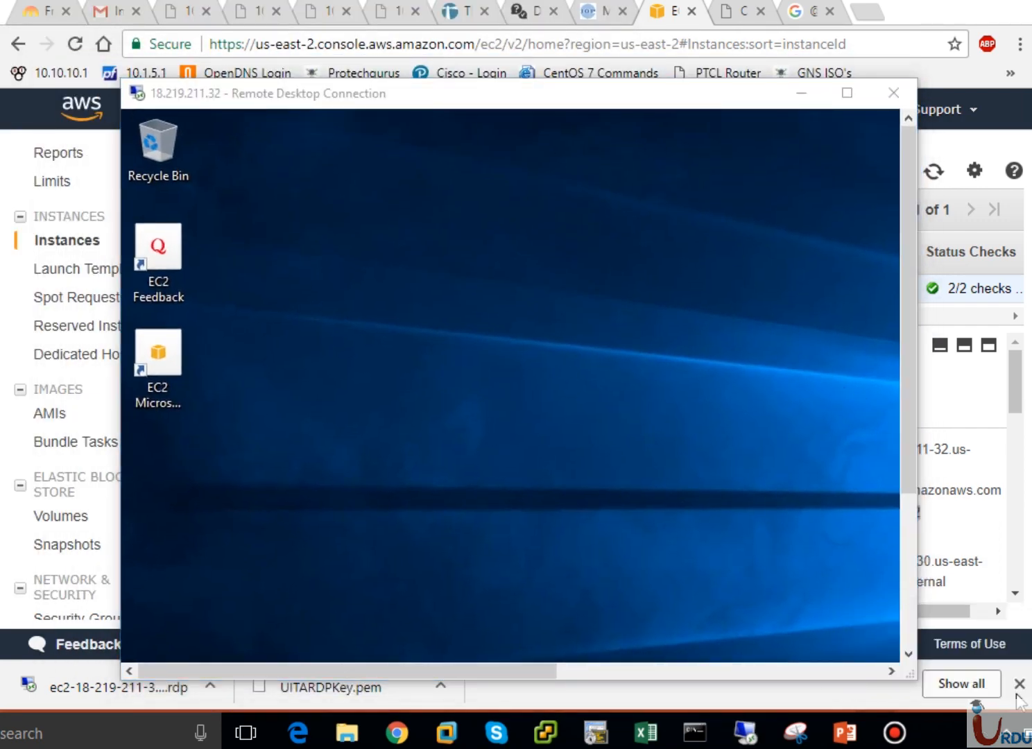
click(1009, 741)
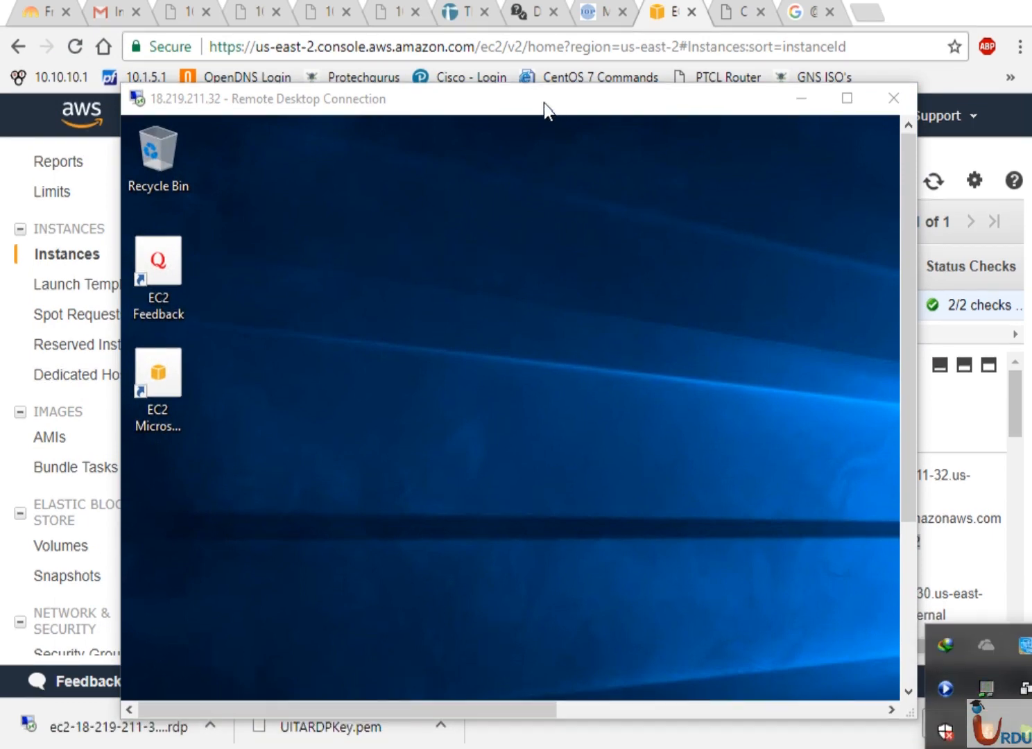
drag(544, 103, 450, 37)
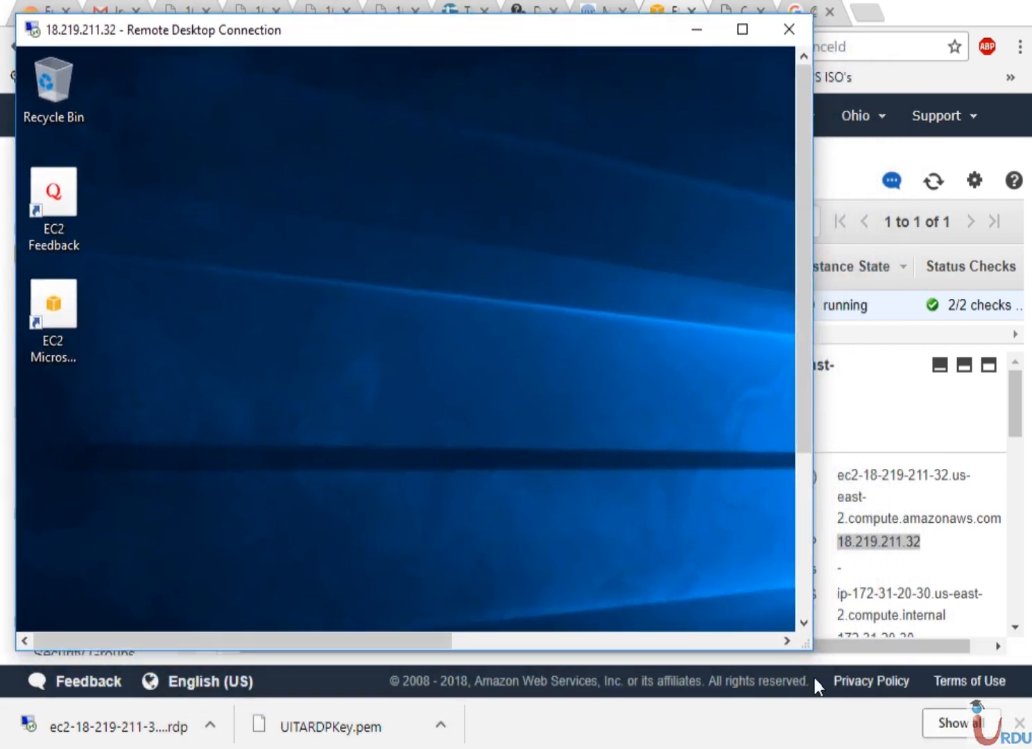
drag(808, 647, 1024, 742)
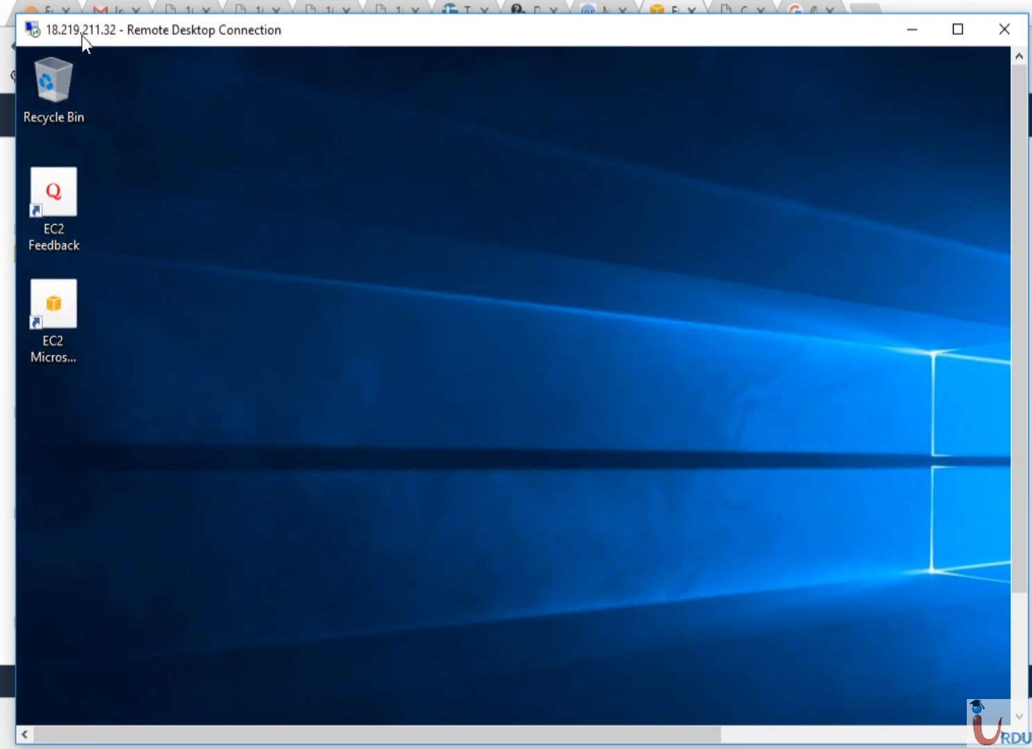
click(1020, 669)
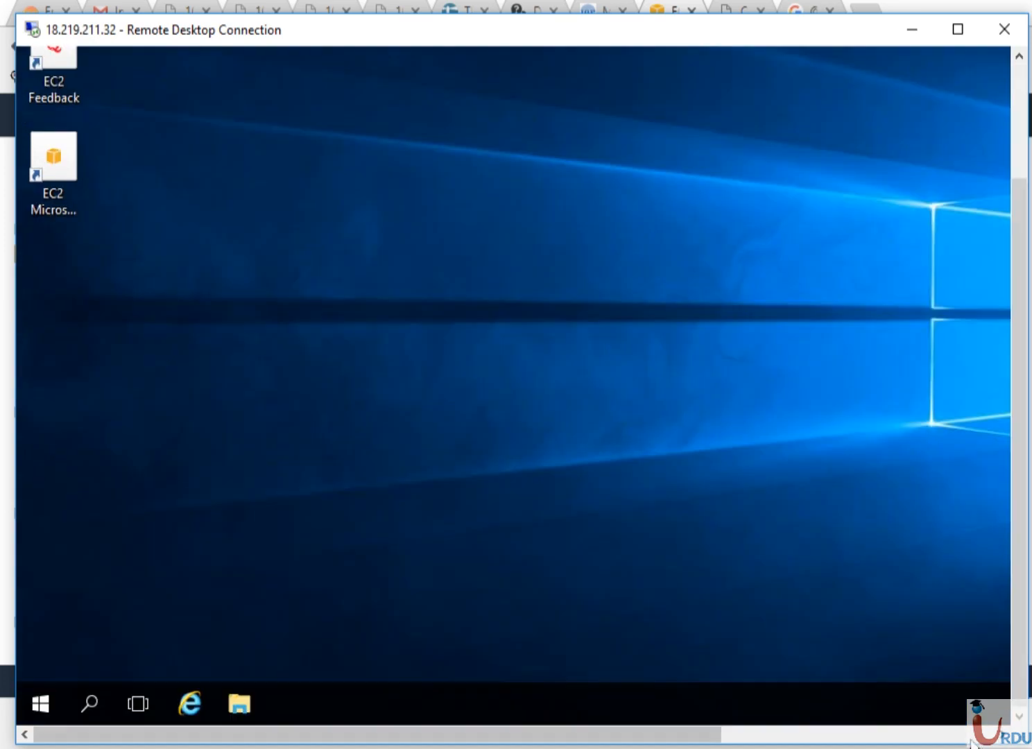
click(970, 735)
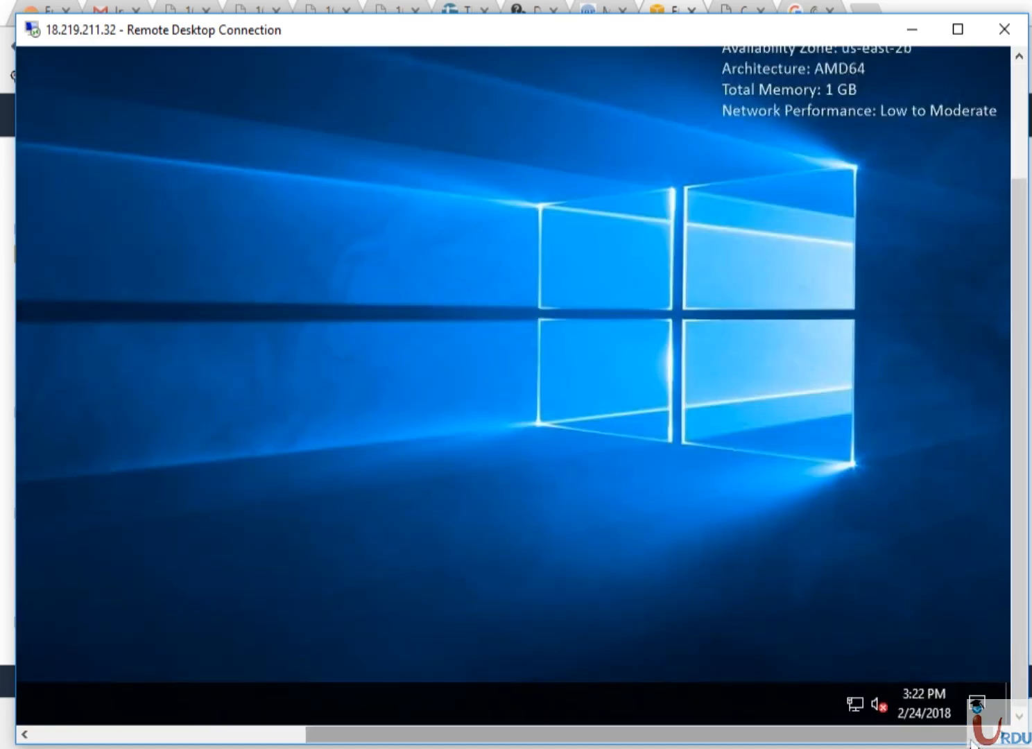
View the Ethernet 2 connection details showing IPv4 172.31.20.30, then close them and return to Chrome
right_click(856, 703)
click(855, 690)
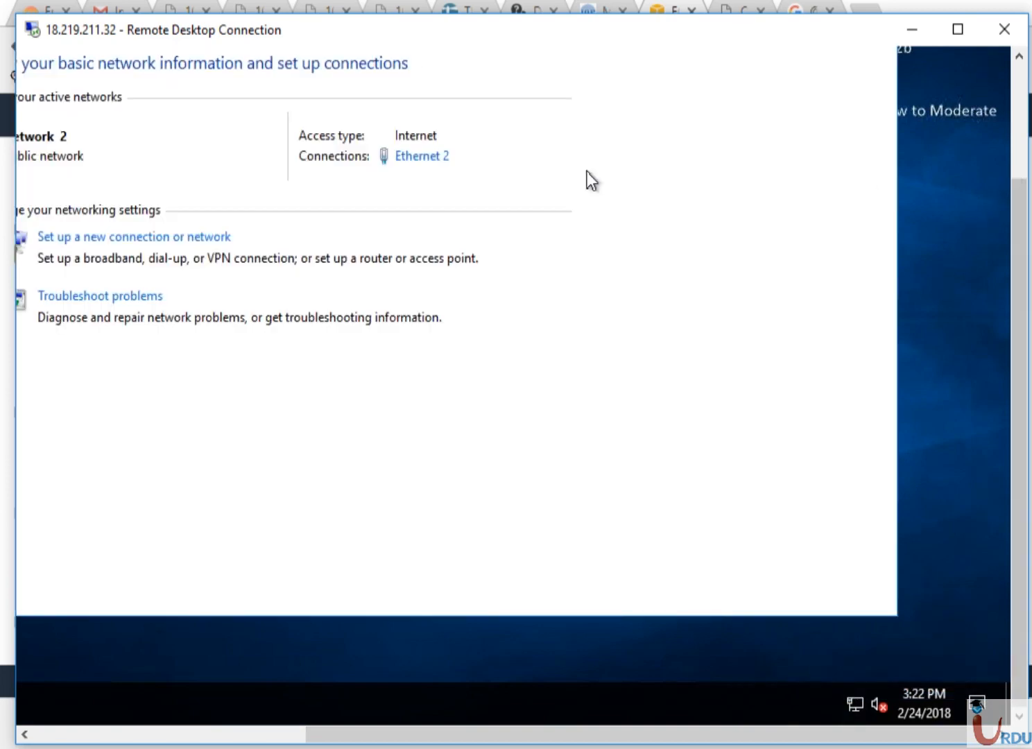
click(422, 157)
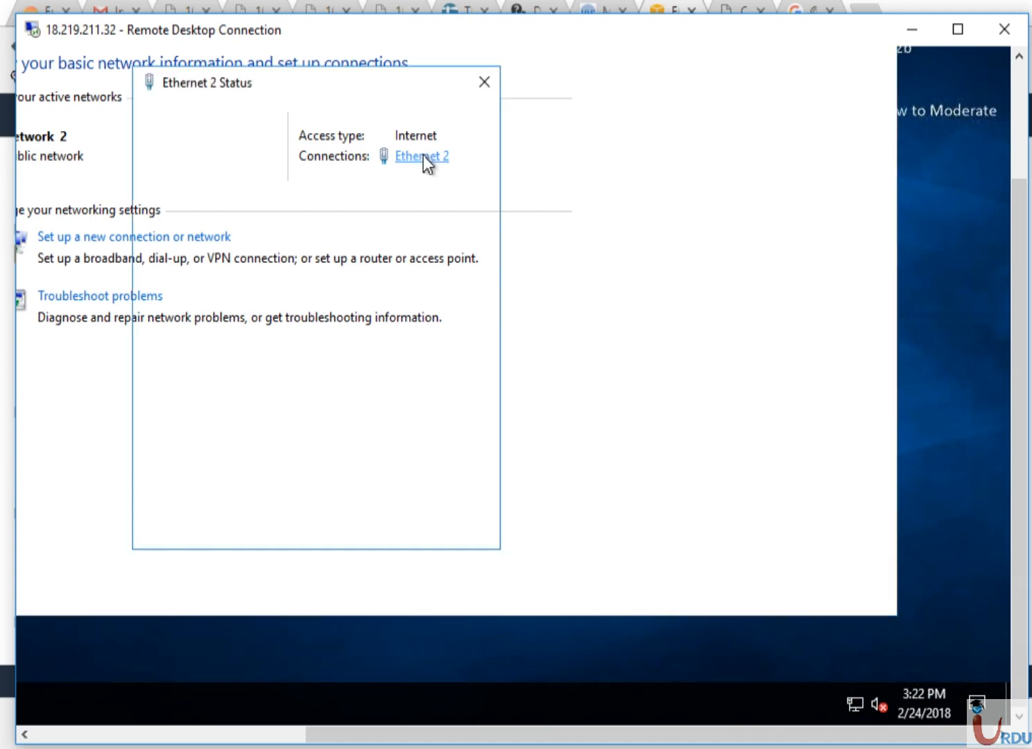
click(195, 289)
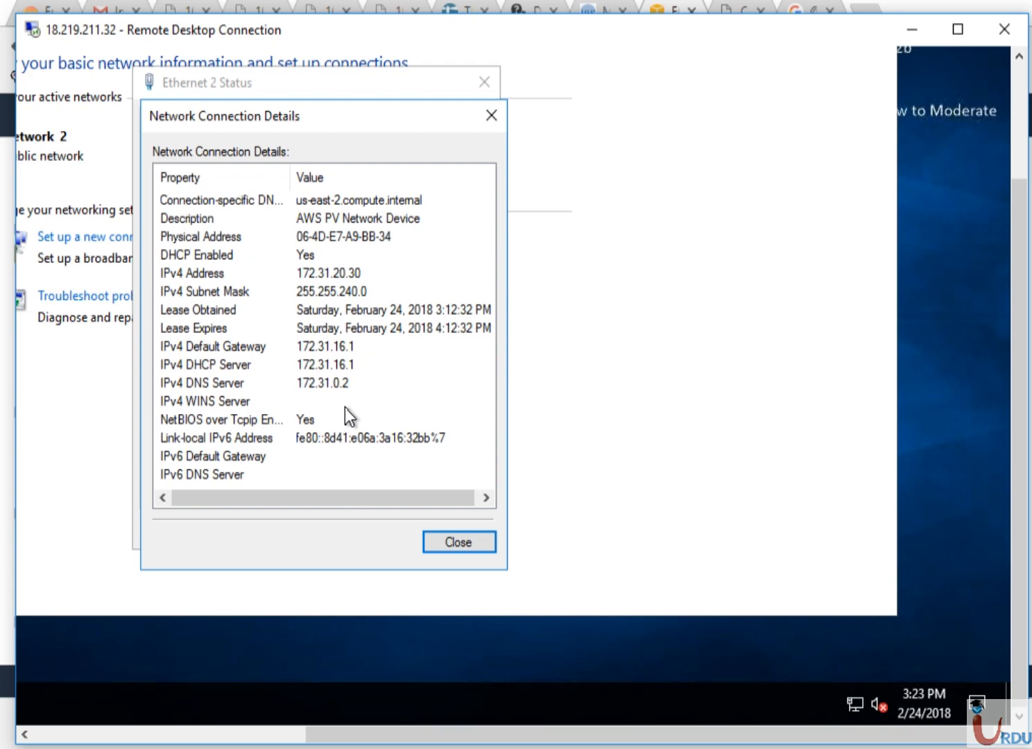
click(454, 542)
key(alt+Tab)
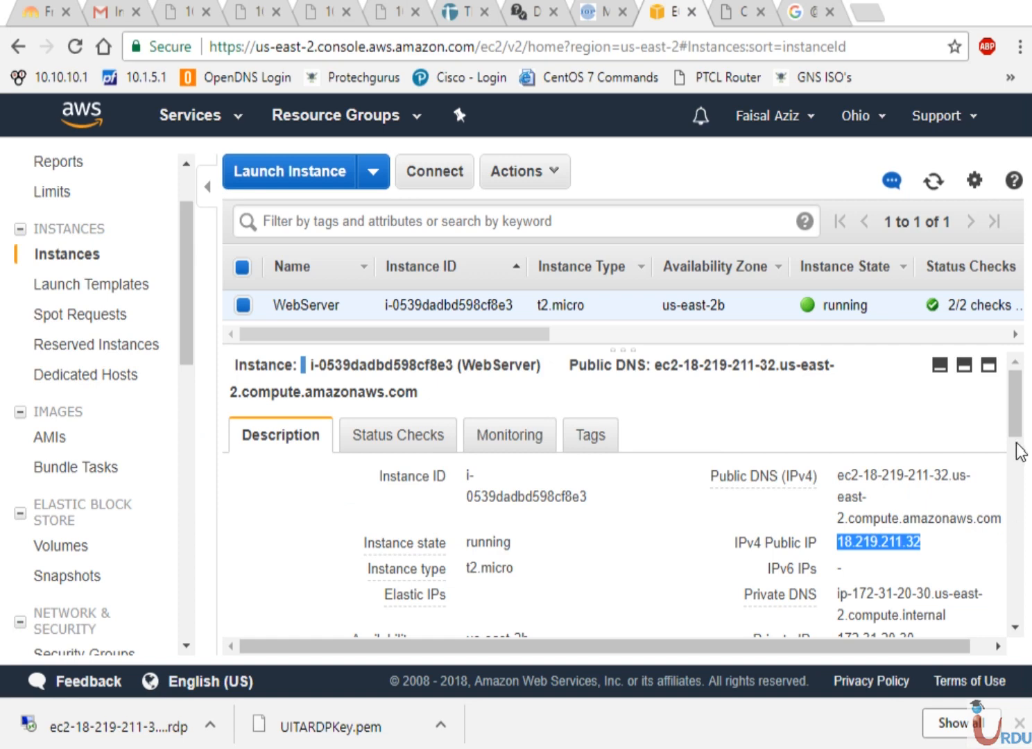
Highlight 172-31-20-30 in WebServer's Private DNS, then return to the Remote Desktop session
drag(859, 597, 935, 594)
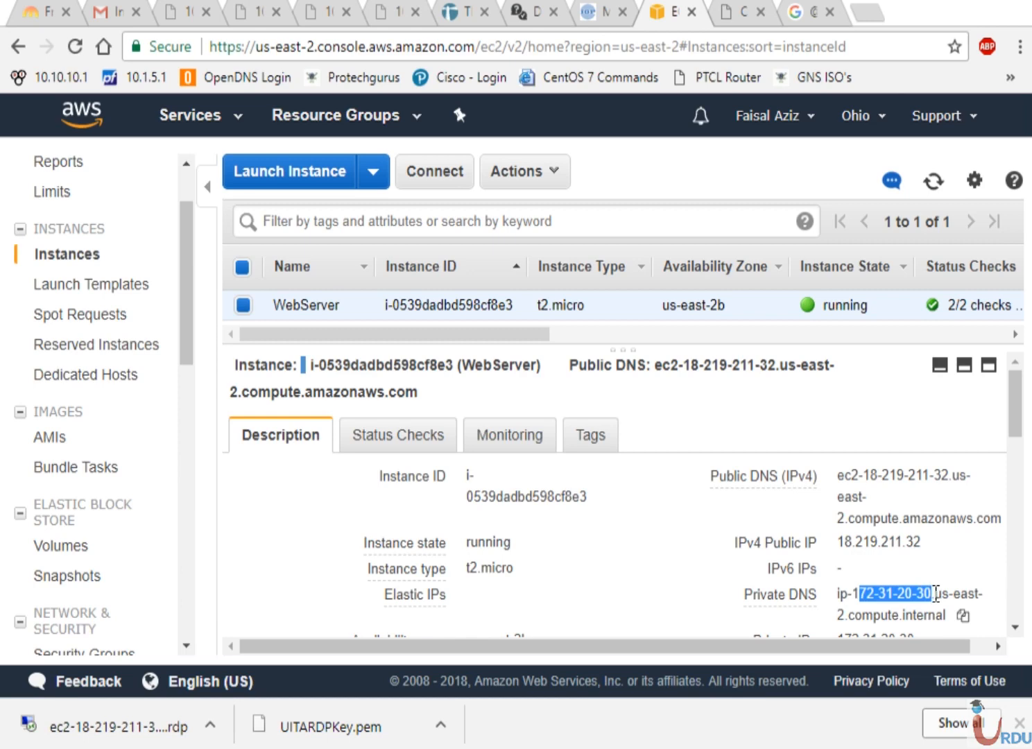
double_click(937, 594)
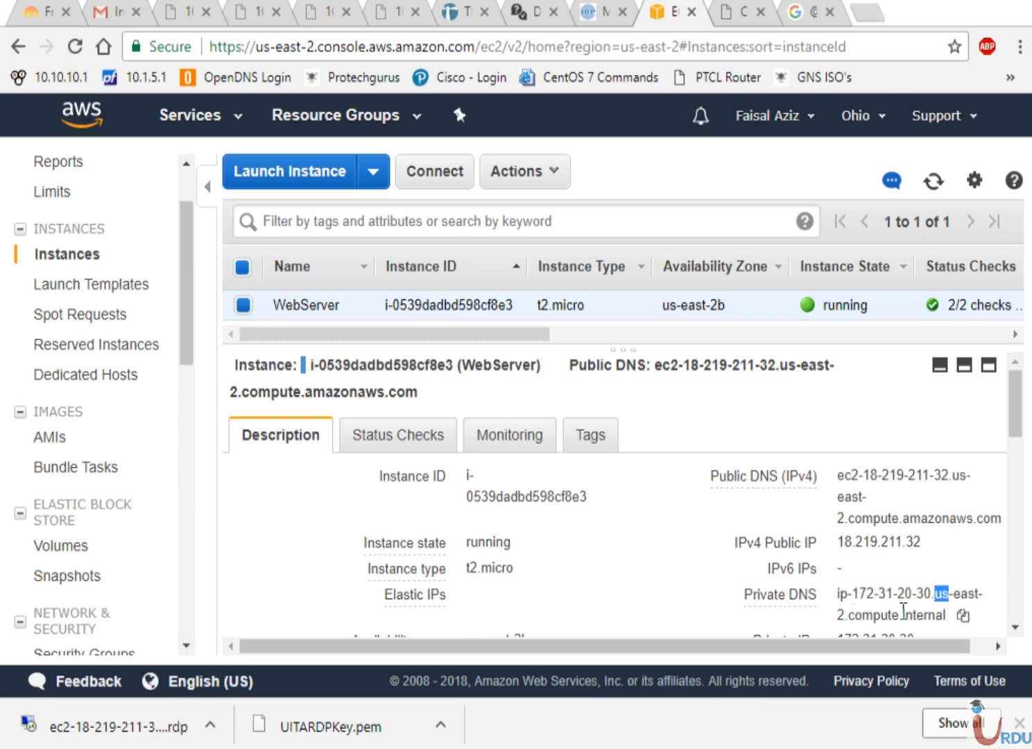
click(904, 605)
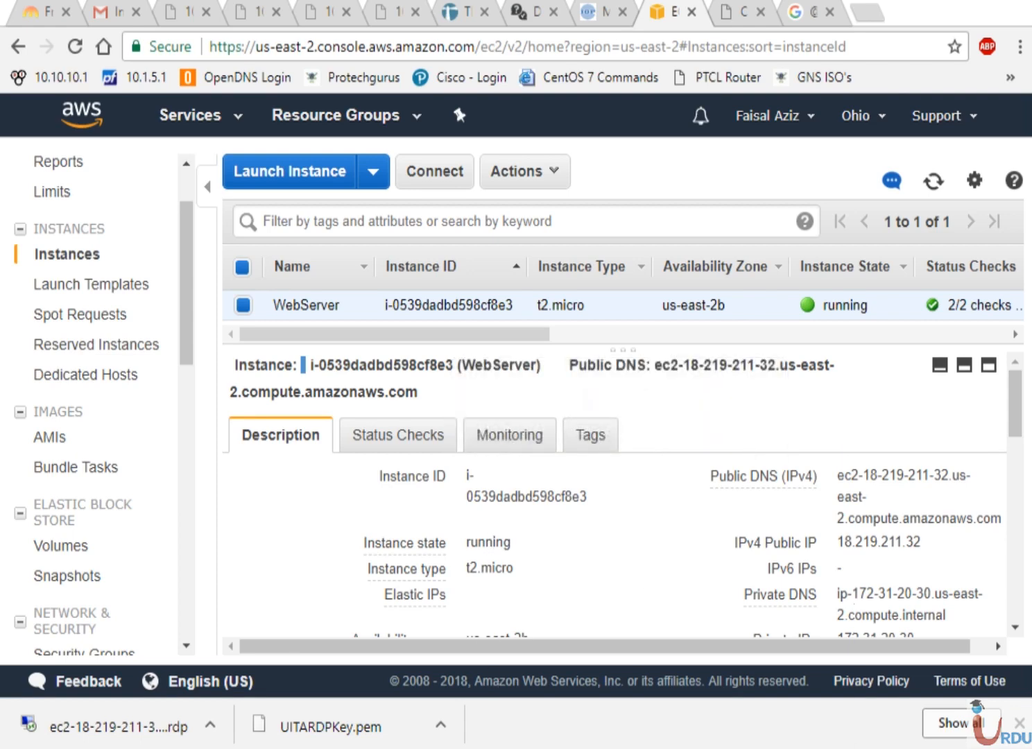
click(752, 748)
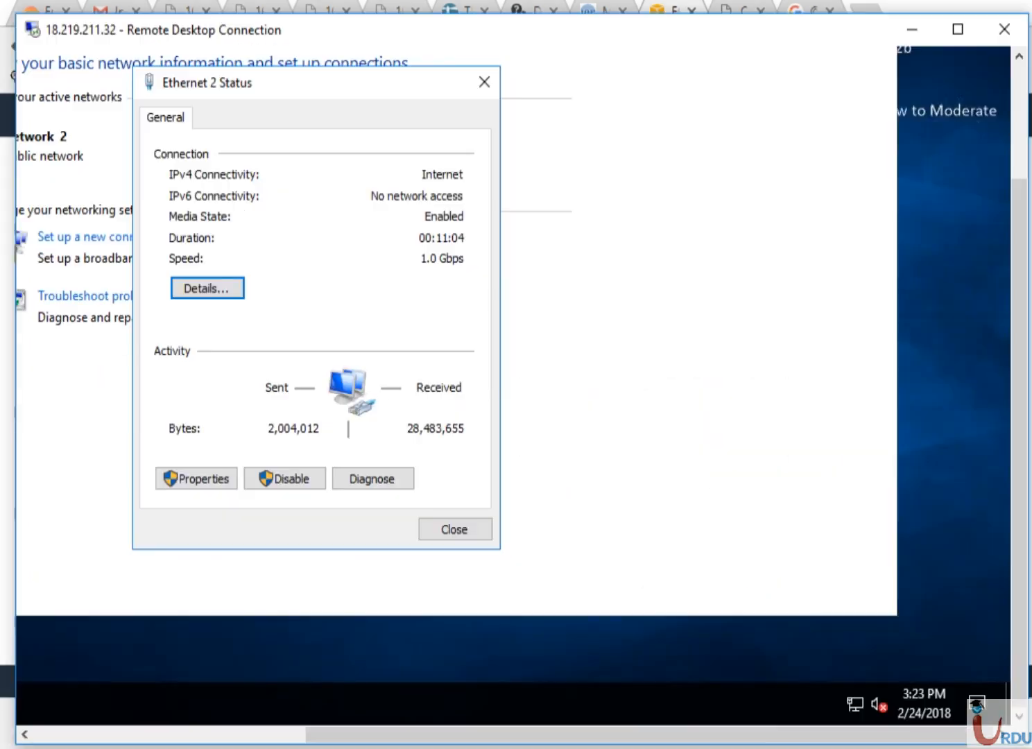
Close the Ethernet 2 Status and Network and Sharing Center windows, then scroll back to the desktop icons
click(455, 530)
drag(1020, 446, 1020, 332)
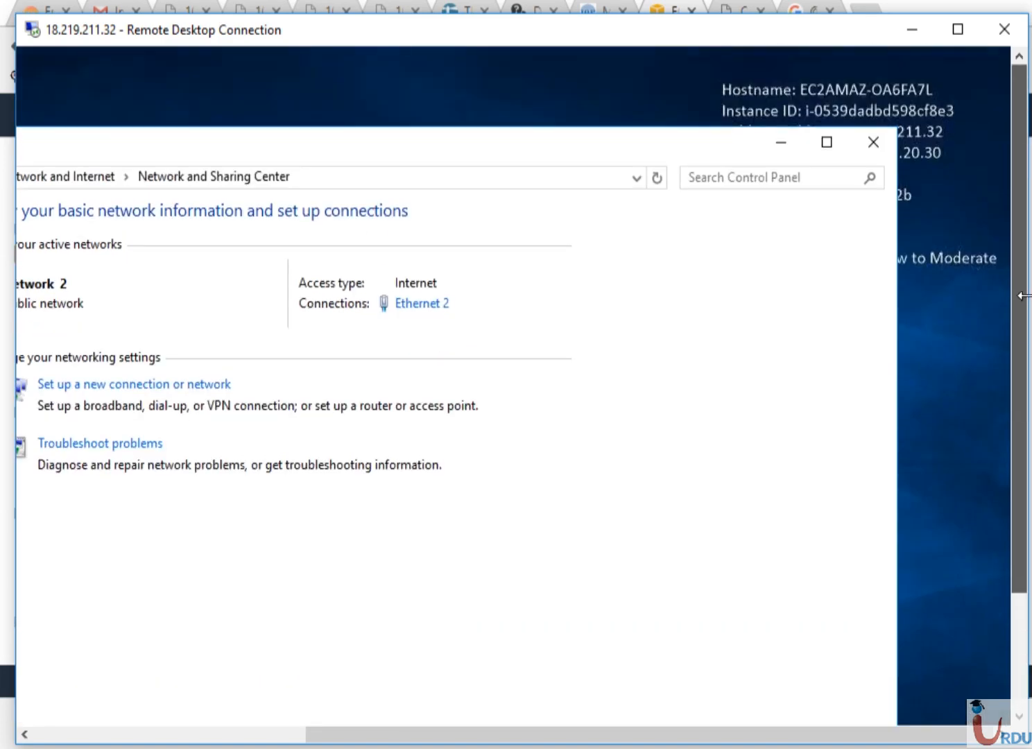
click(884, 152)
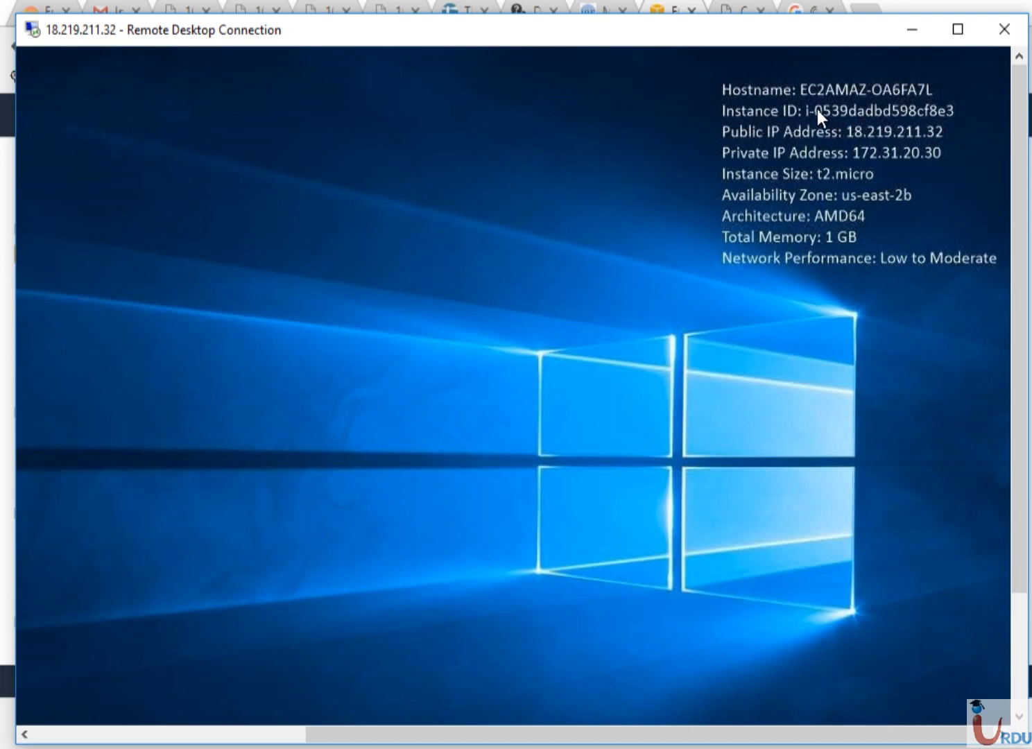
drag(817, 110, 812, 141)
click(221, 734)
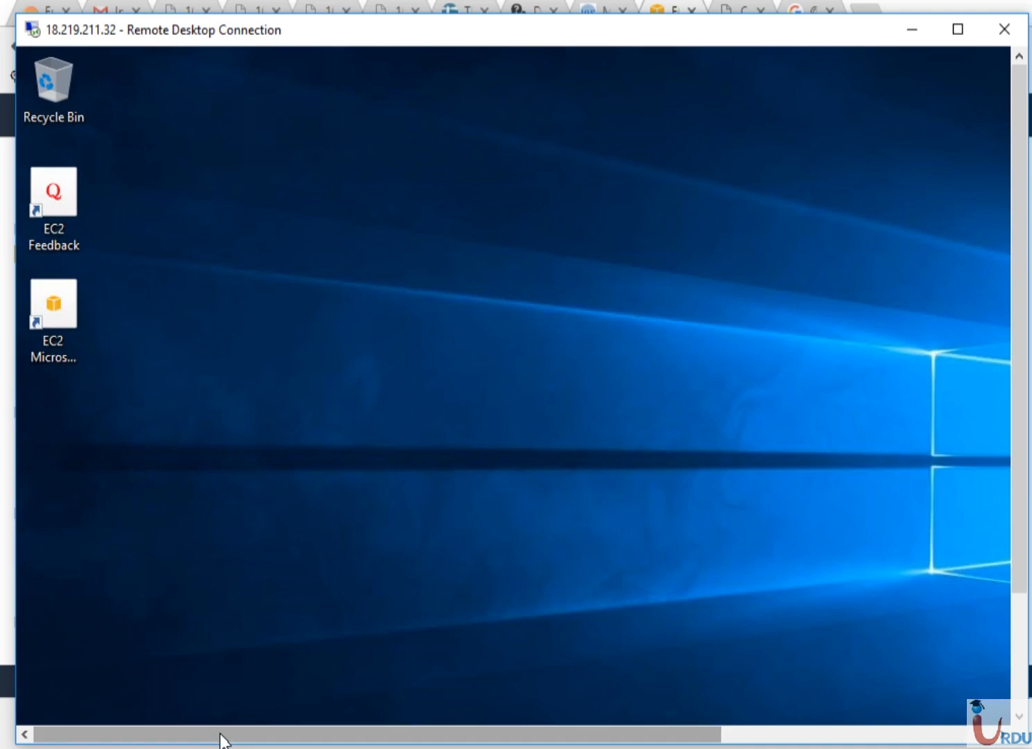
Refresh the remote desktop and bring the local Command Prompt into view with a fresh prompt
right_click(242, 410)
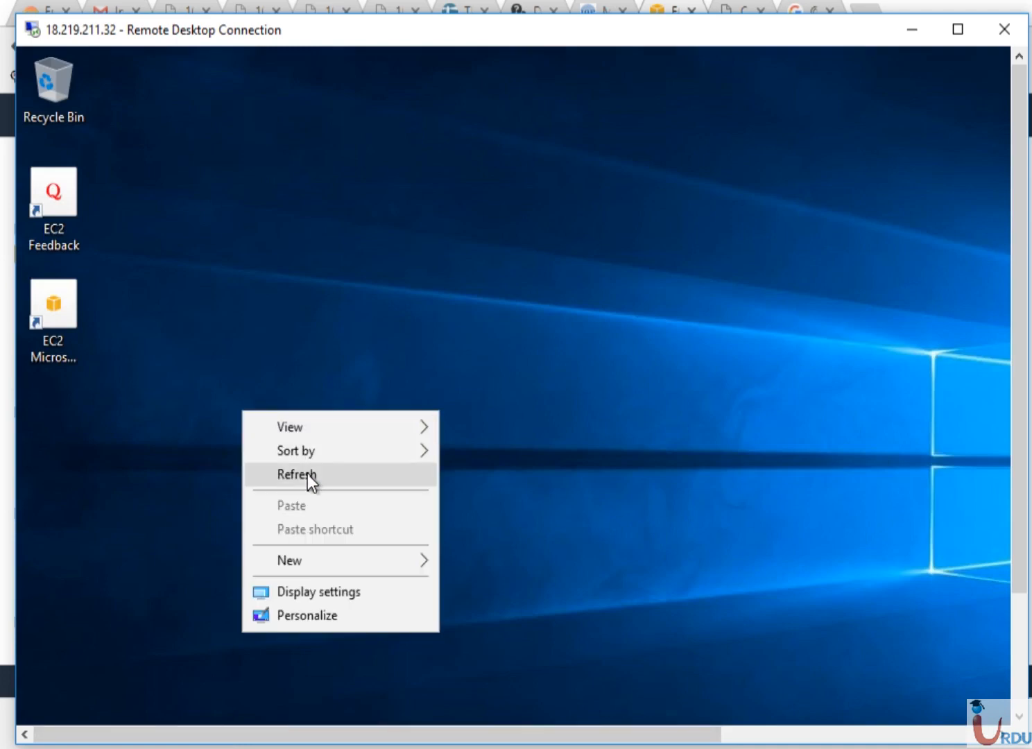
click(308, 474)
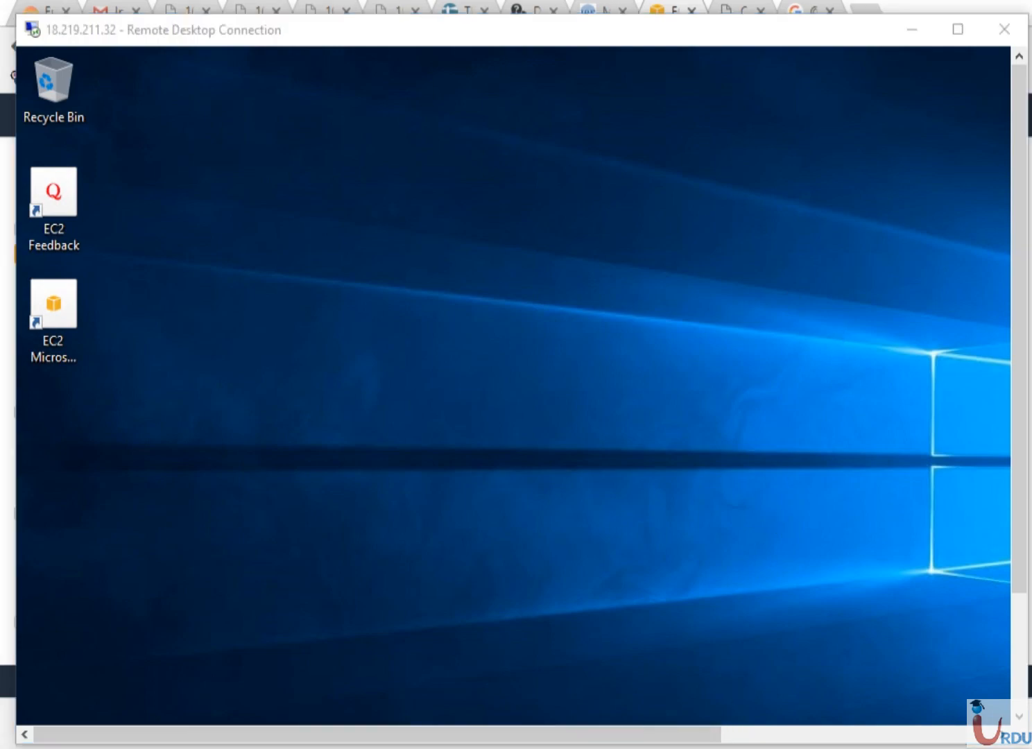
key(alt+Tab)
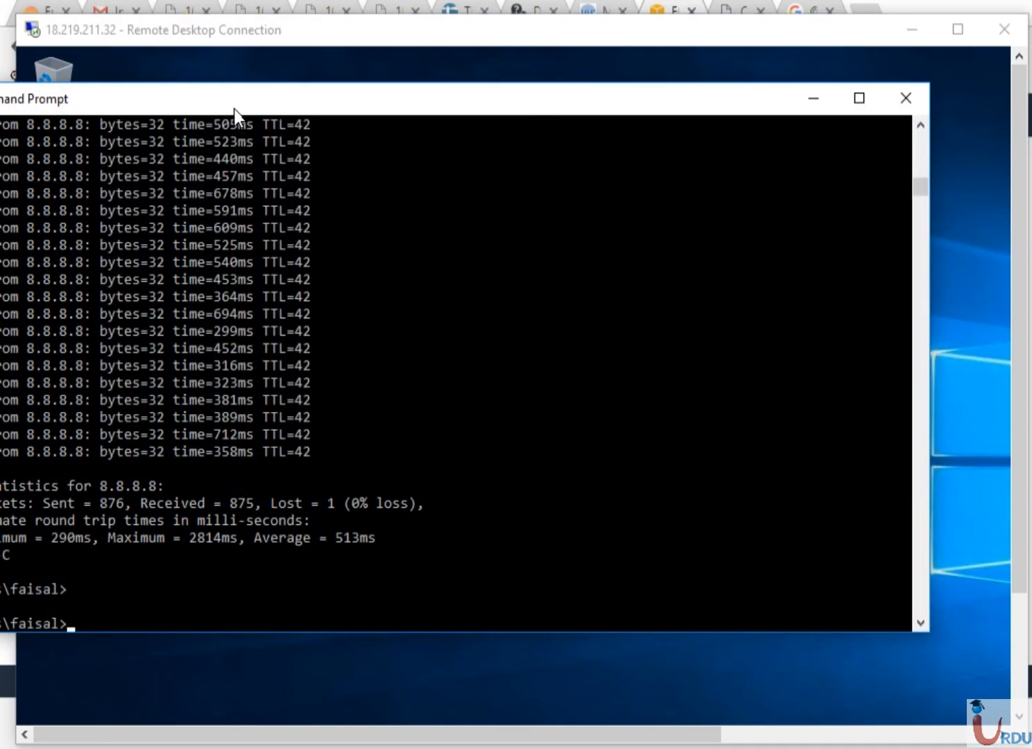
drag(234, 109, 435, 153)
click(435, 341)
key(Return)
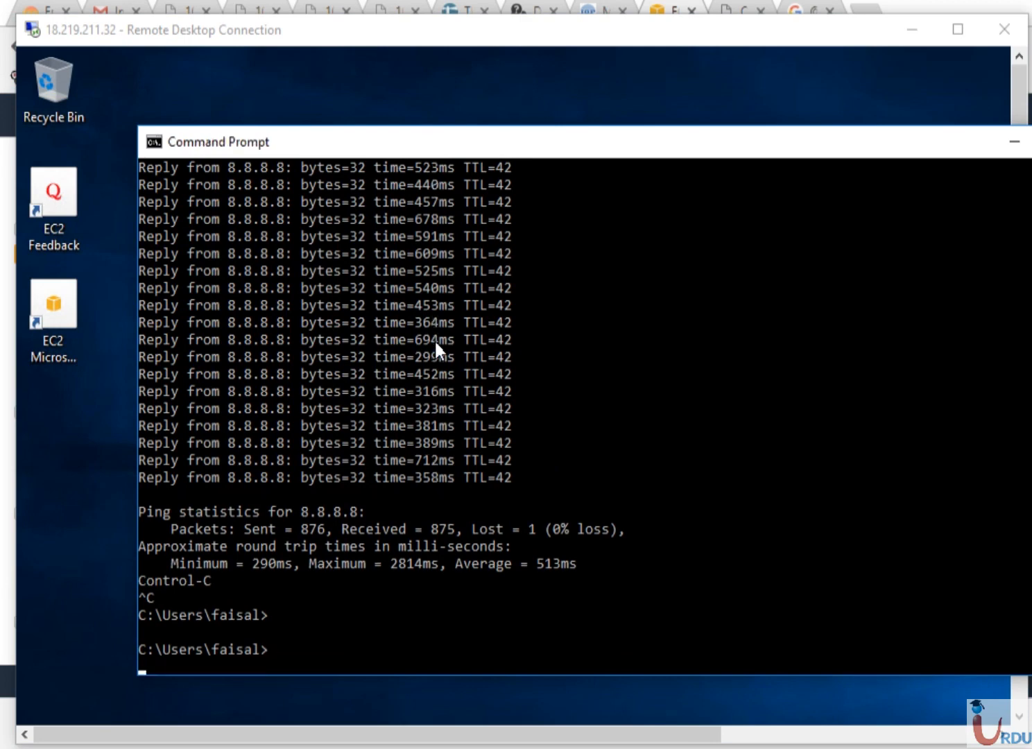
Run ping 18.219.211.32 from the Command Prompt; the requests time out
text(ping)
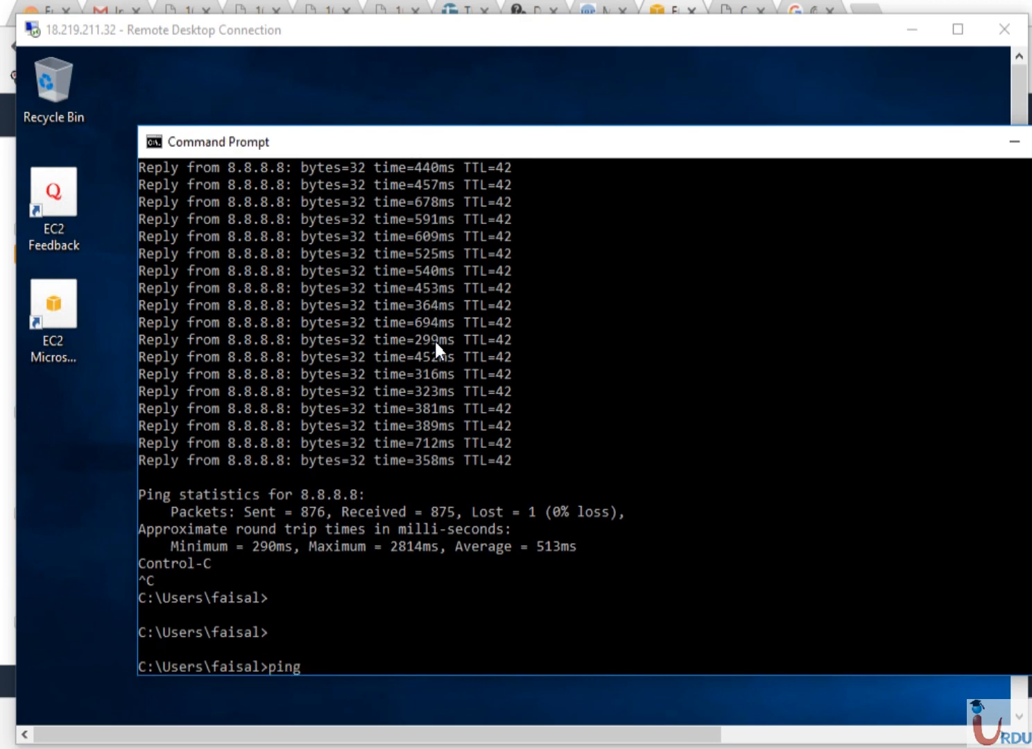
key(BackSpace)
key(BackSpace)
key(BackSpace)
key(BackSpace)
key(BackSpace)
drag(665, 152, 616, 149)
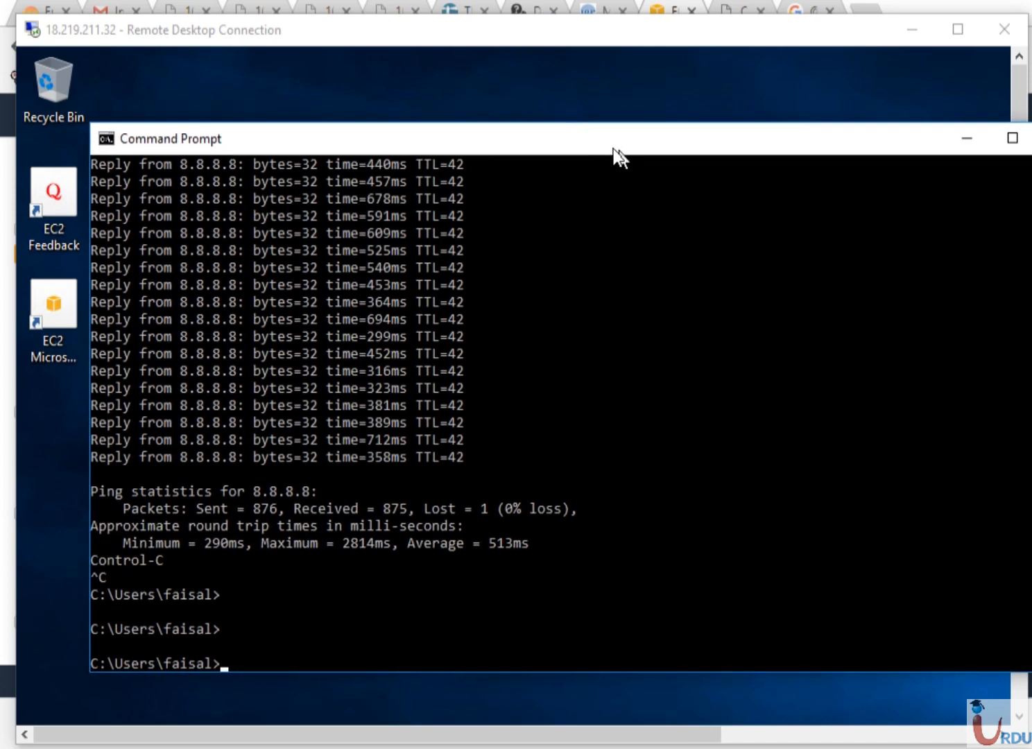
text(ping )
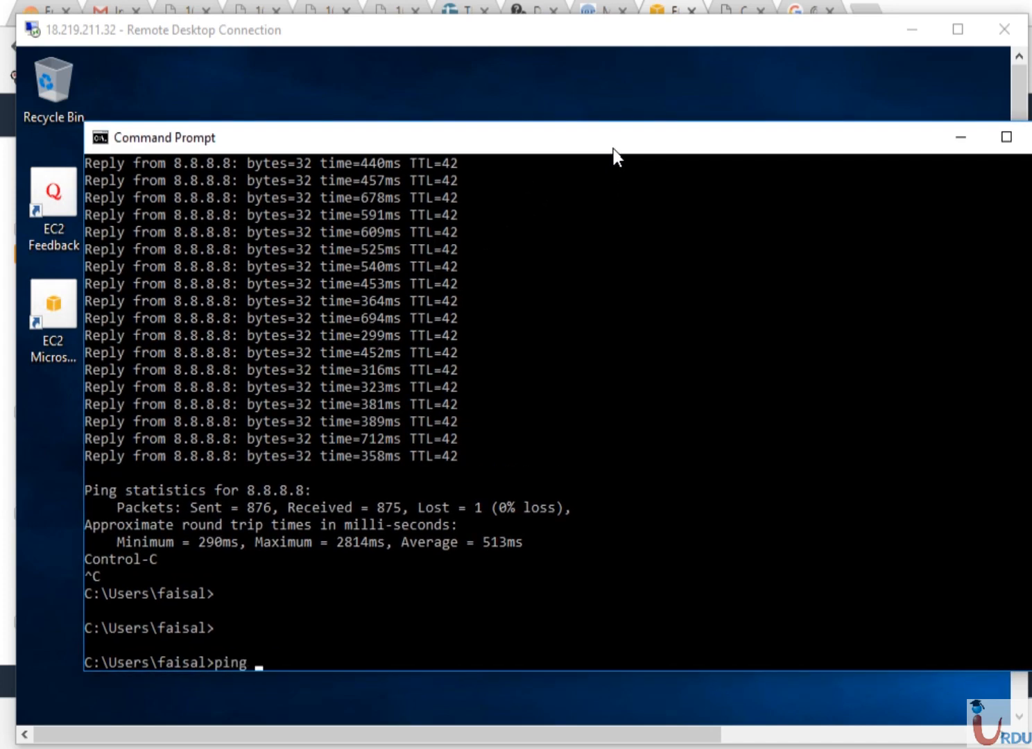
text(18.219.211.32)
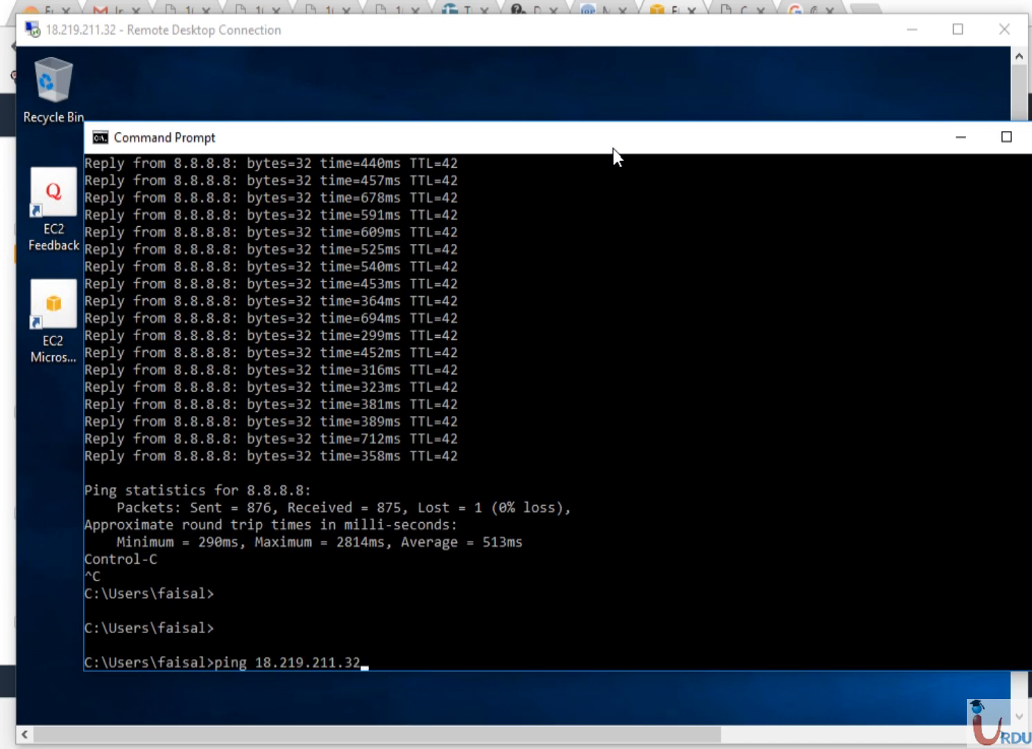
key(Return)
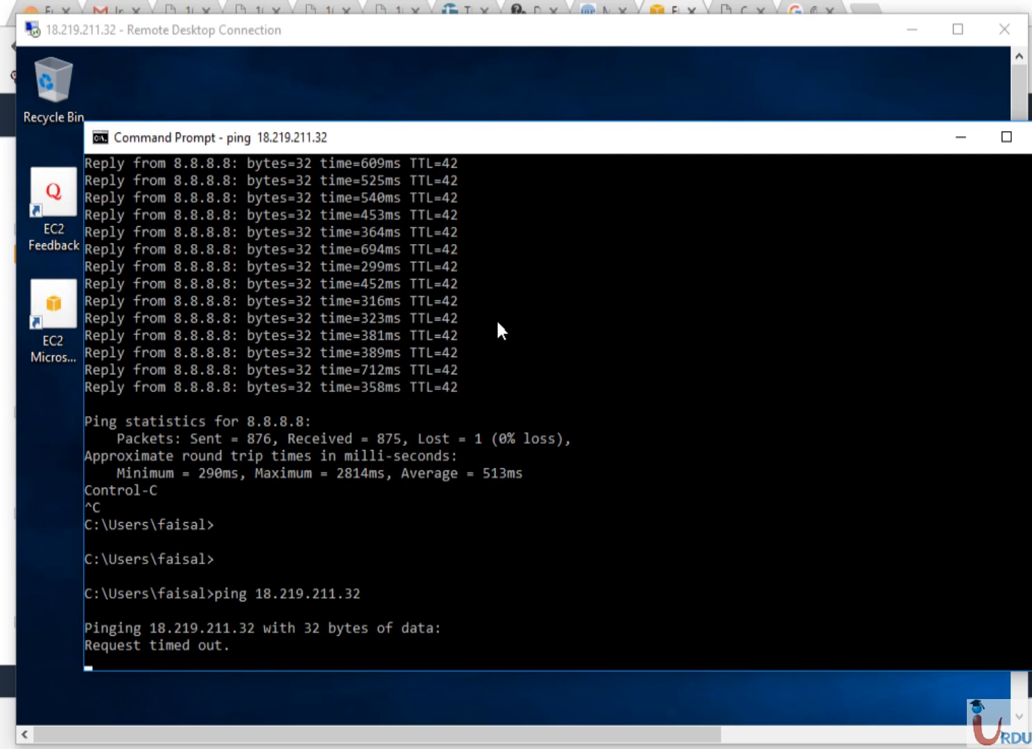
Minimize the Command Prompt and refresh the remote desktop again
click(965, 136)
right_click(399, 250)
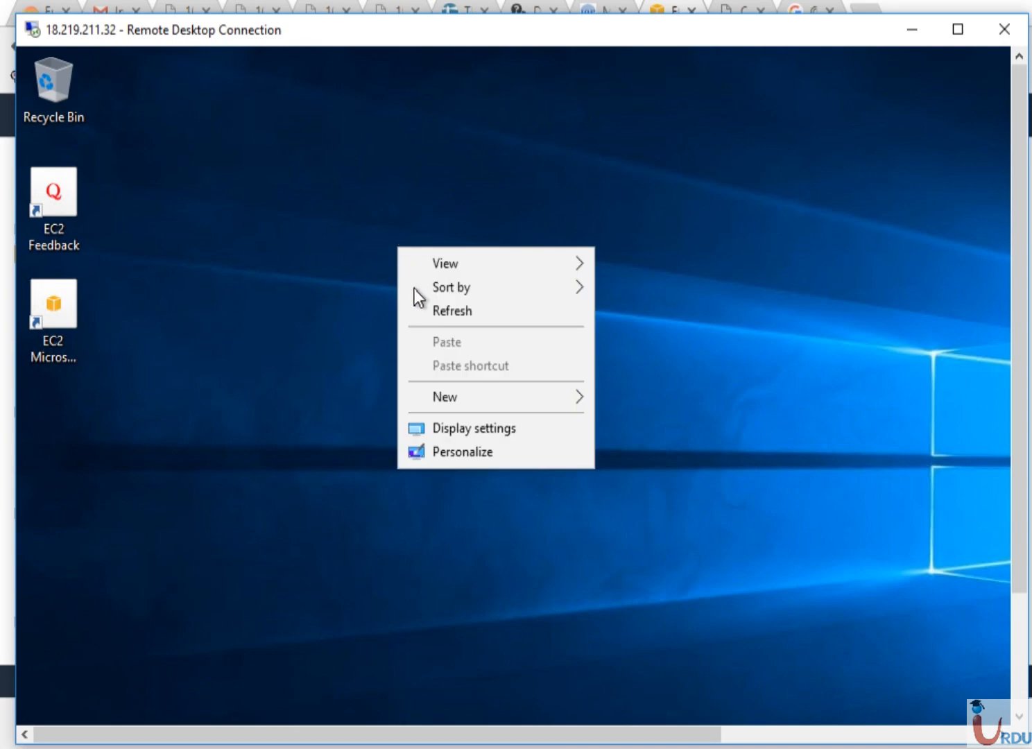
click(425, 312)
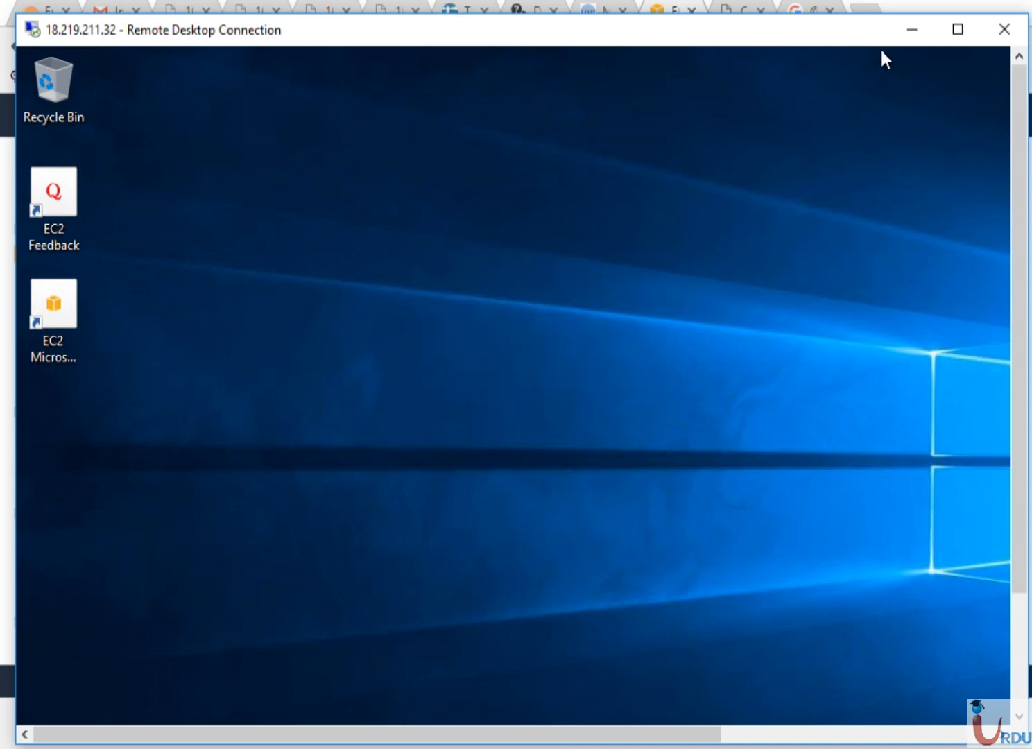
Minimize Remote Desktop and scroll the EC2 Instances table to see WebServer running in us-east-2b
click(906, 29)
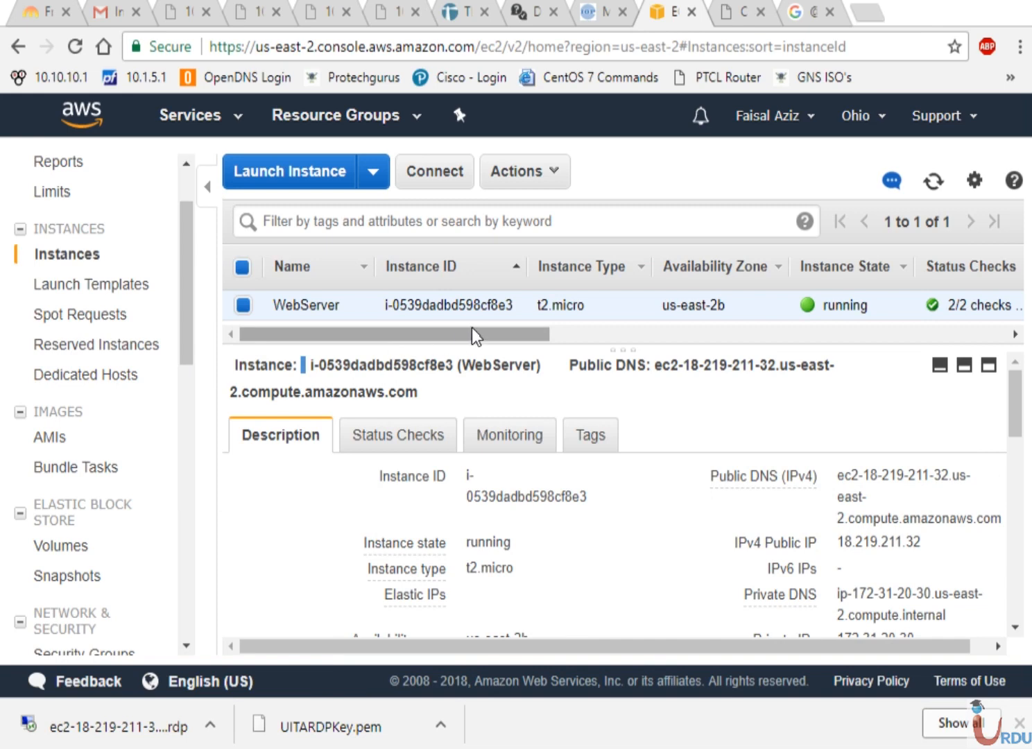
drag(477, 335, 395, 337)
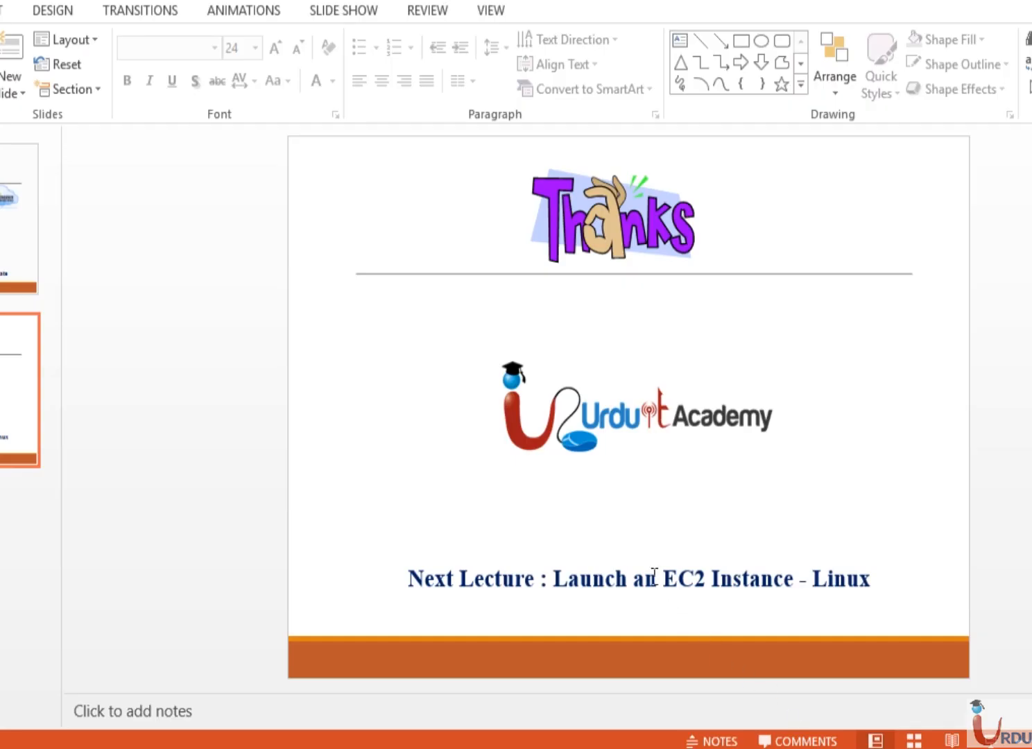
Replace the closing slide's old next-lecture title with 'EC2 Instance Settings'
click(655, 577)
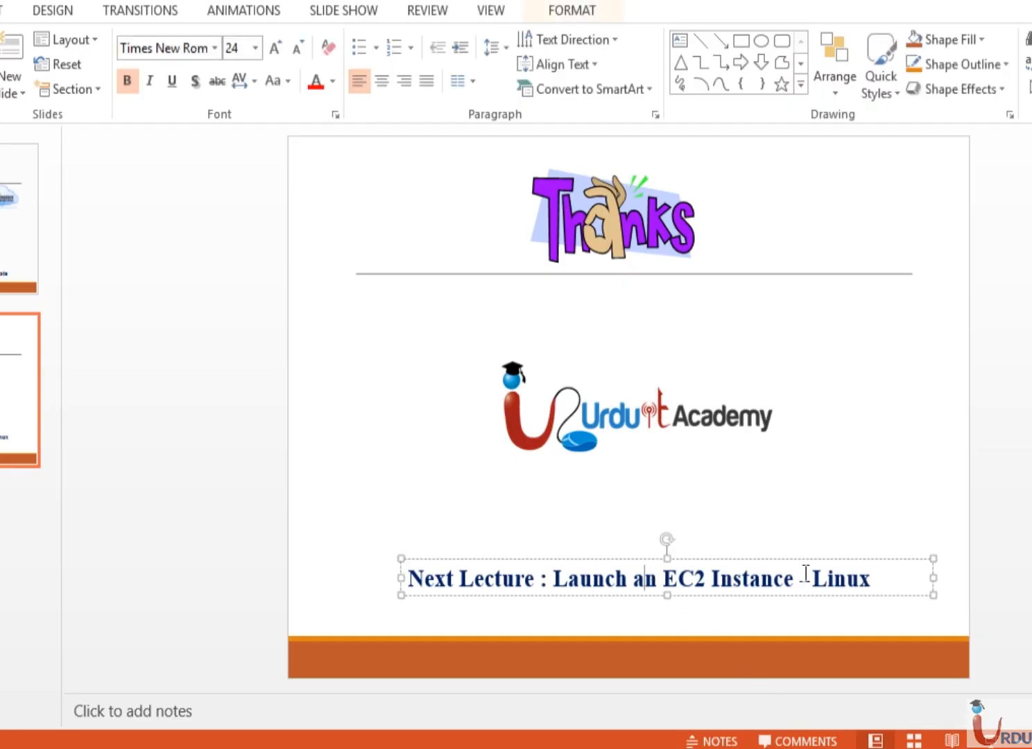
click(868, 578)
key(BackSpace)
key(BackSpace)
key(BackSpace)
key(BackSpace)
key(BackSpace)
key(BackSpace)
key(BackSpace)
key(BackSpace)
key(BackSpace)
key(BackSpace)
key(BackSpace)
key(BackSpace)
key(BackSpace)
key(BackSpace)
key(BackSpace)
key(BackSpace)
key(BackSpace)
key(BackSpace)
key(BackSpace)
key(BackSpace)
key(BackSpace)
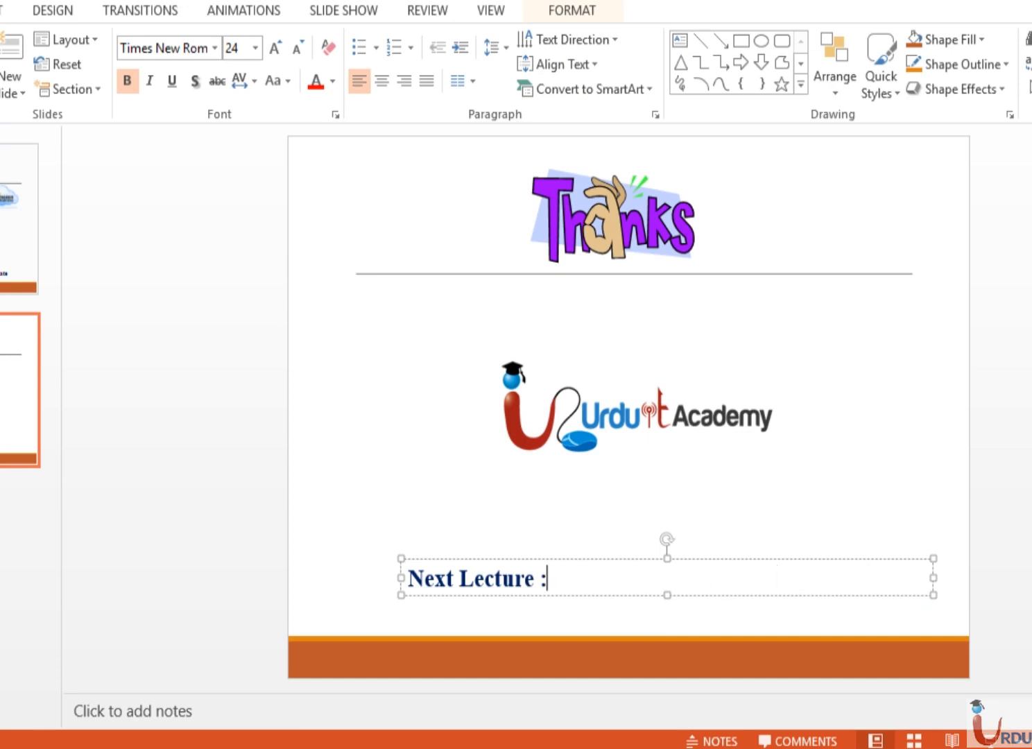
text(EC)
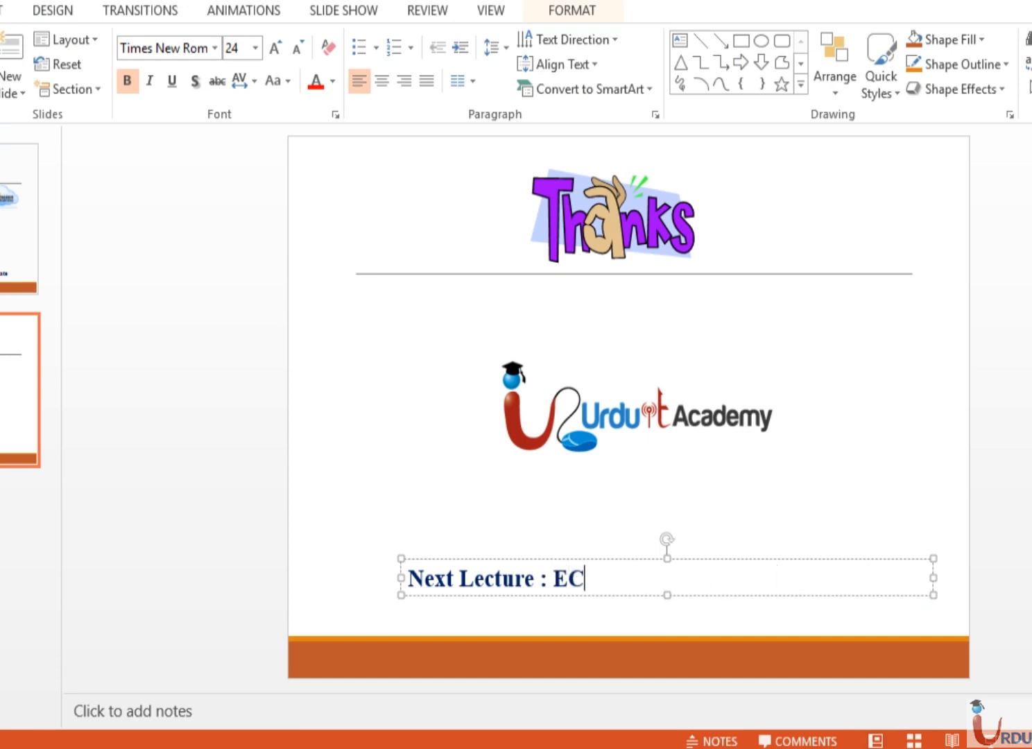
text(2 Insta)
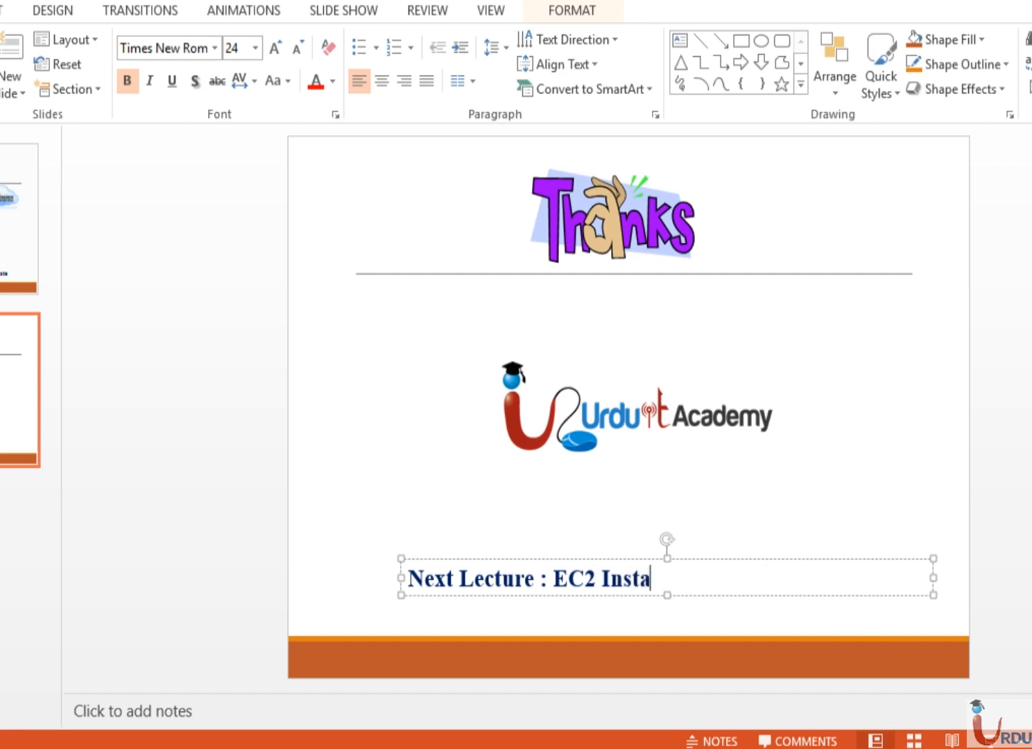
text(nce Setting)
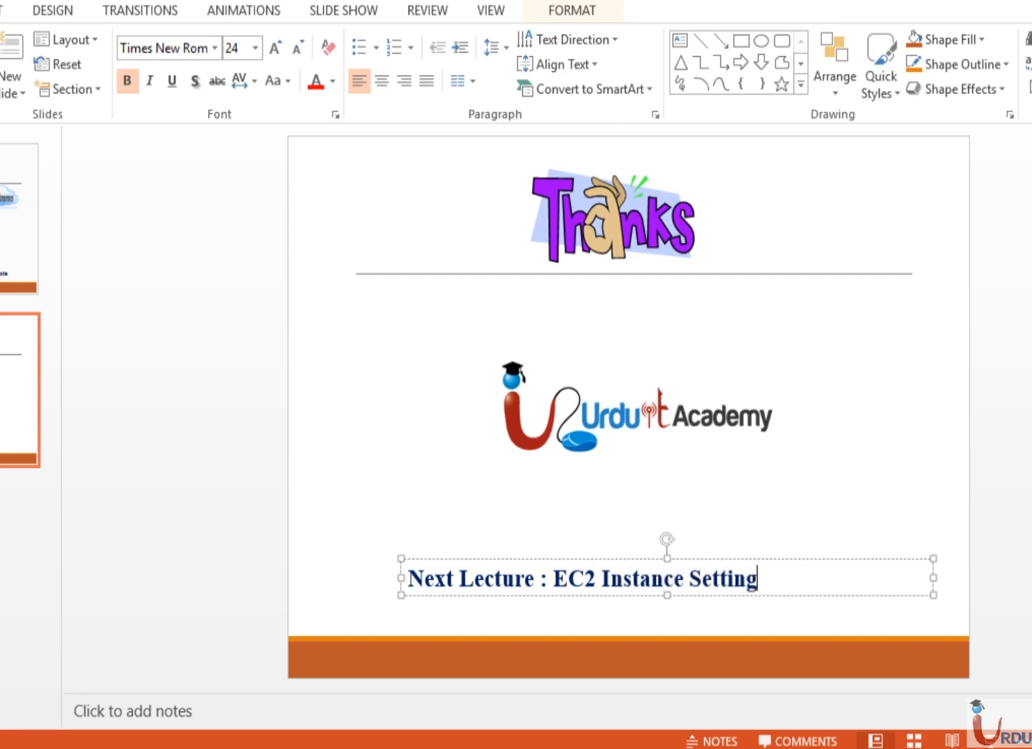
text(s)
click(415, 492)
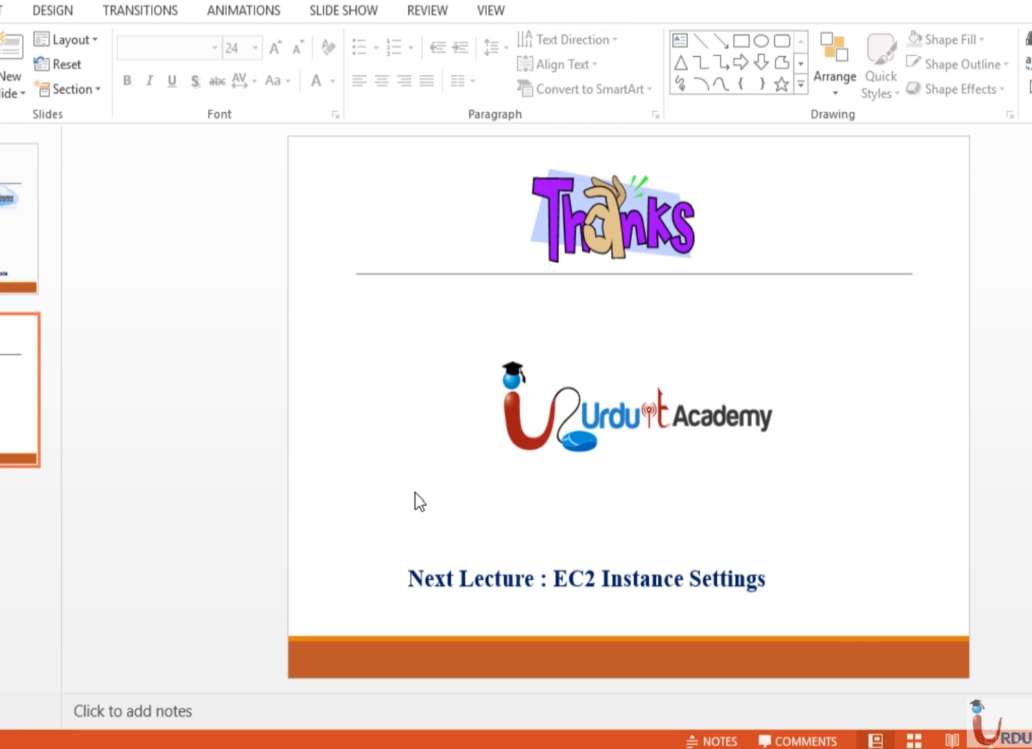